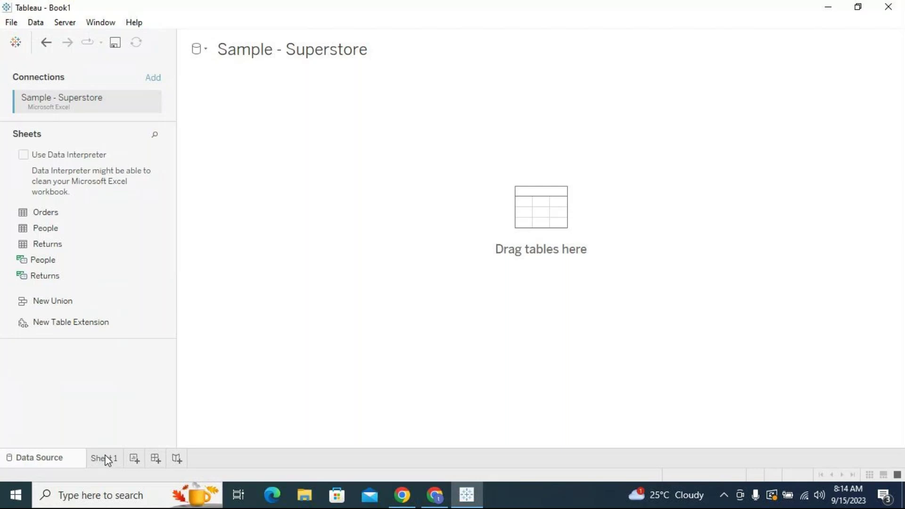
Add the Orders table from Sample - Superstore to the data source and open Sheet 1.
left_click(52, 213)
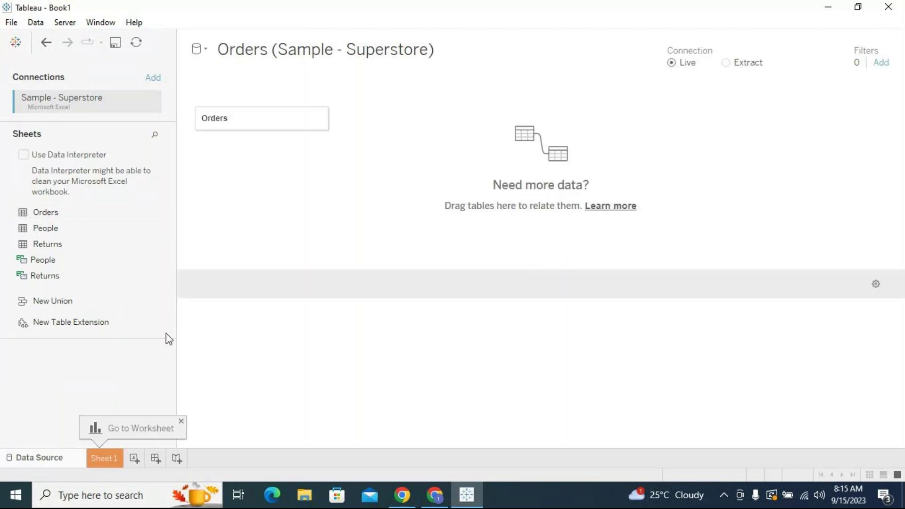
left_click(104, 458)
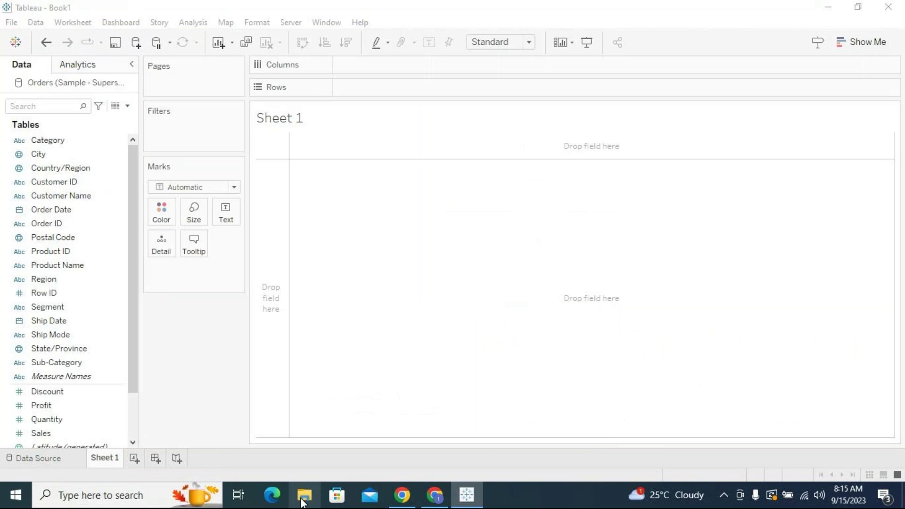
Open the Tableau-class-1 text file from the Tableau Class folder in Documents and maximize its window.
left_click(305, 495)
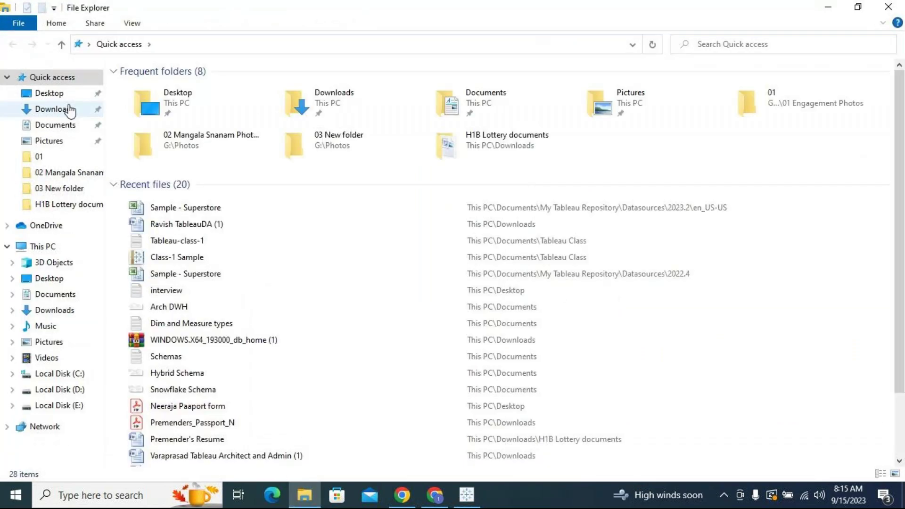
left_click(76, 126)
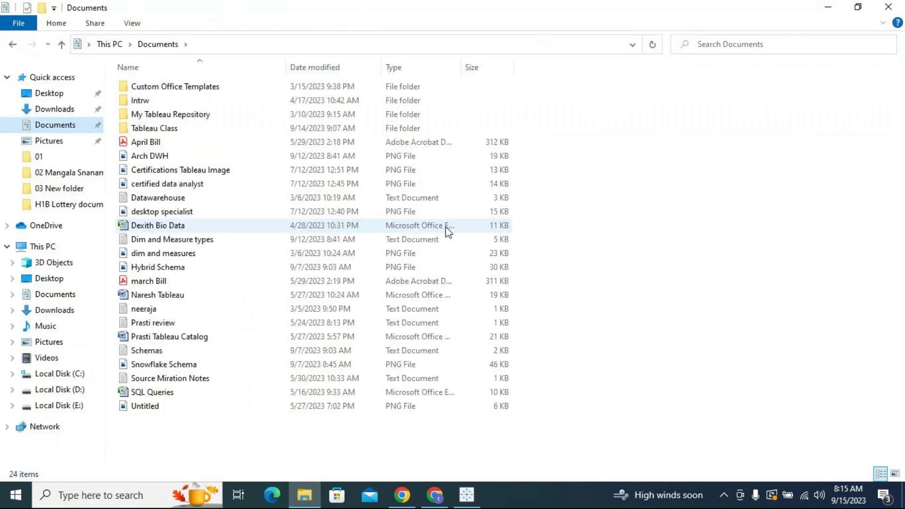
double_click(168, 129)
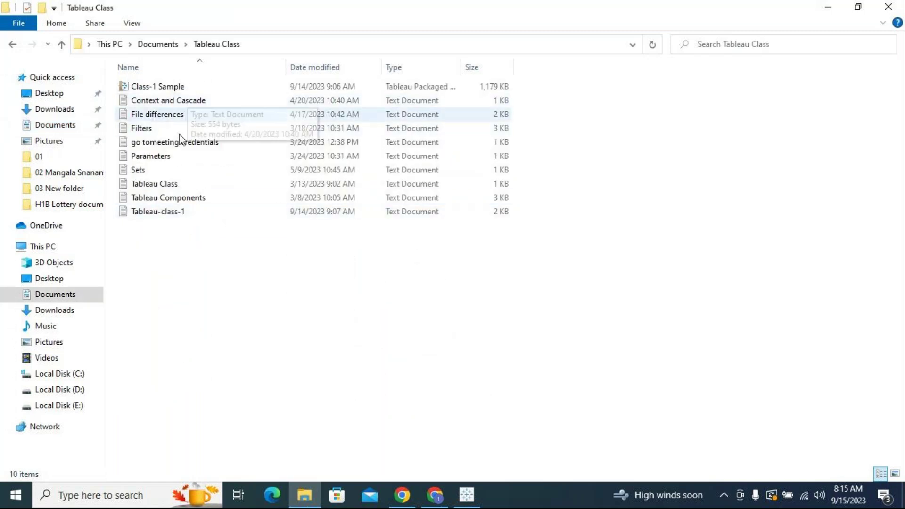
double_click(173, 213)
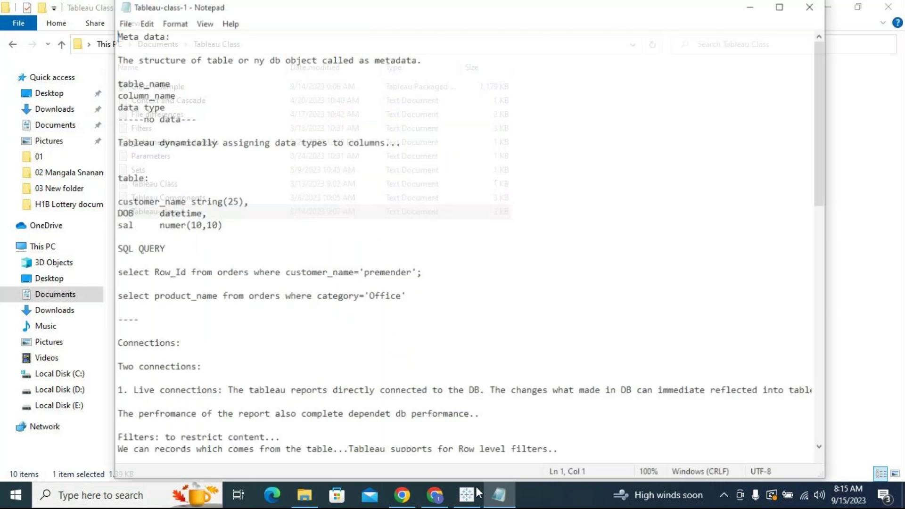
left_click(779, 7)
Start a new item "2." a few lines below the end of the class notes and minimize the notes.
scroll(470, 359, "down", 6)
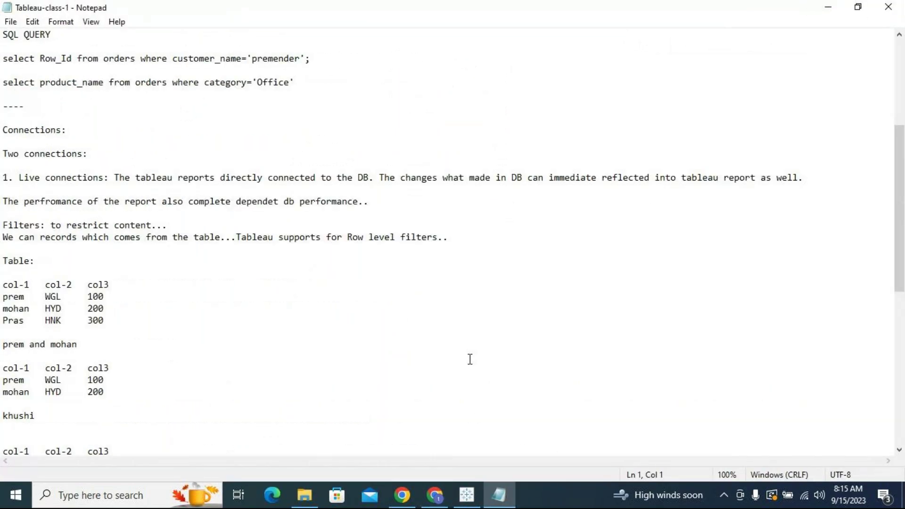
scroll(470, 360, "down", 11)
left_click(432, 333)
key("Return")
key("Return")
key("Return")
type("2.")
left_click(828, 6)
left_click(435, 495)
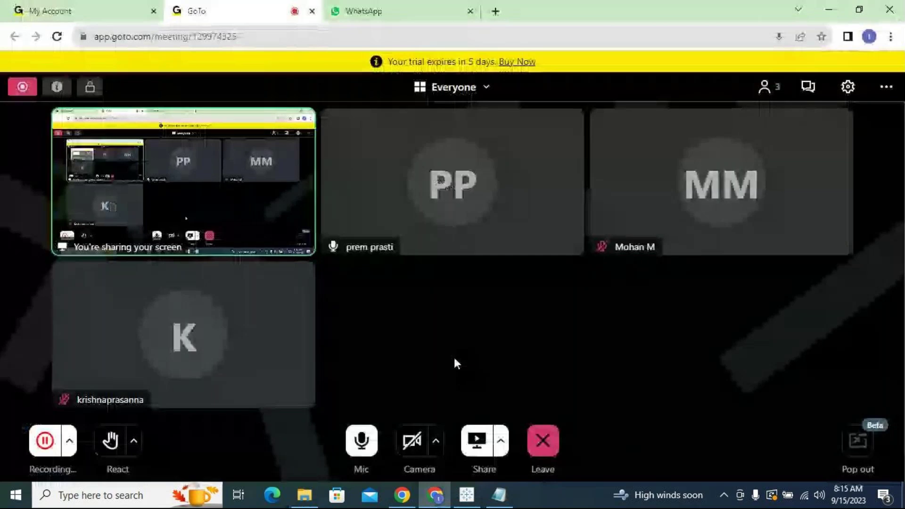
left_click(829, 7)
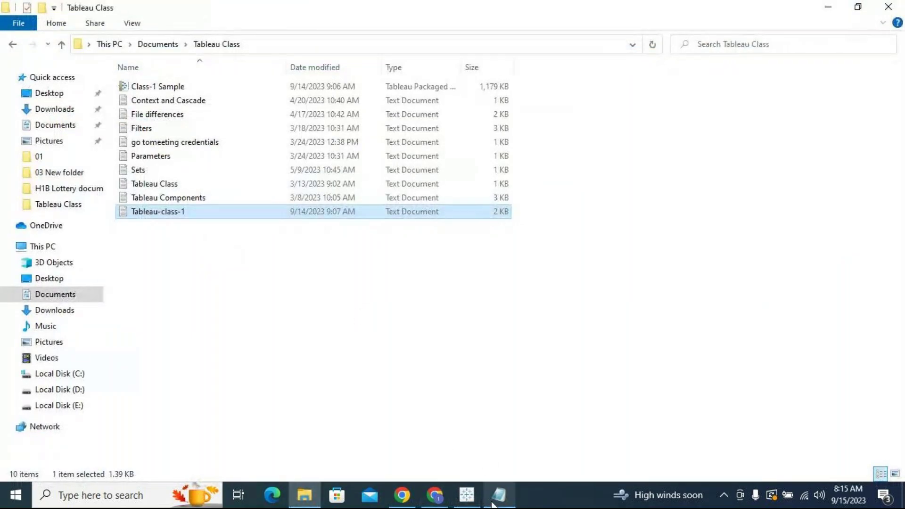
Switch to Tableau and build a text table of Sales by Category and Sub-Category on Sheet 1.
left_click(466, 495)
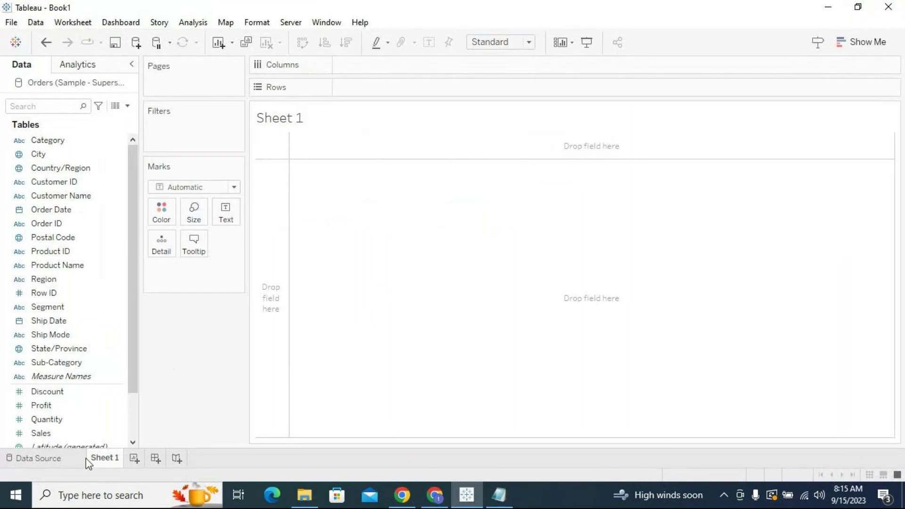
left_click_drag(74, 145, 380, 89)
left_click_drag(52, 359, 458, 89)
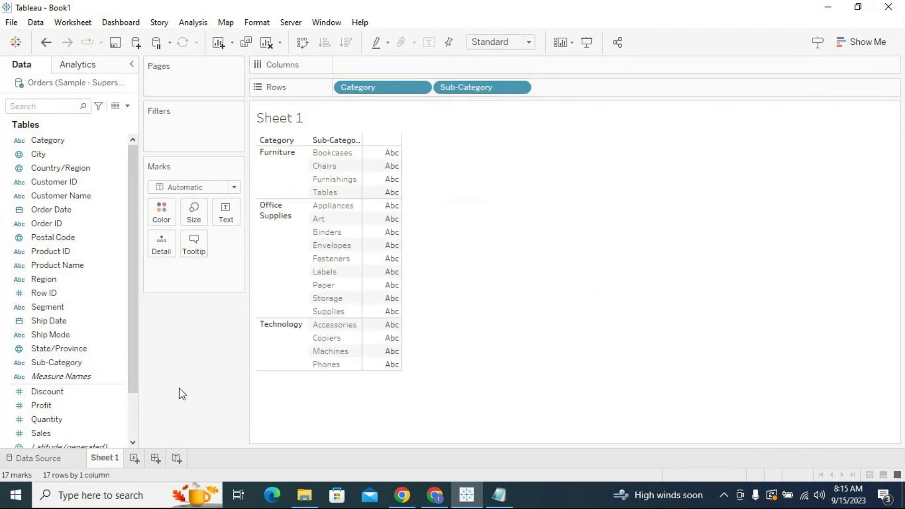
double_click(45, 433)
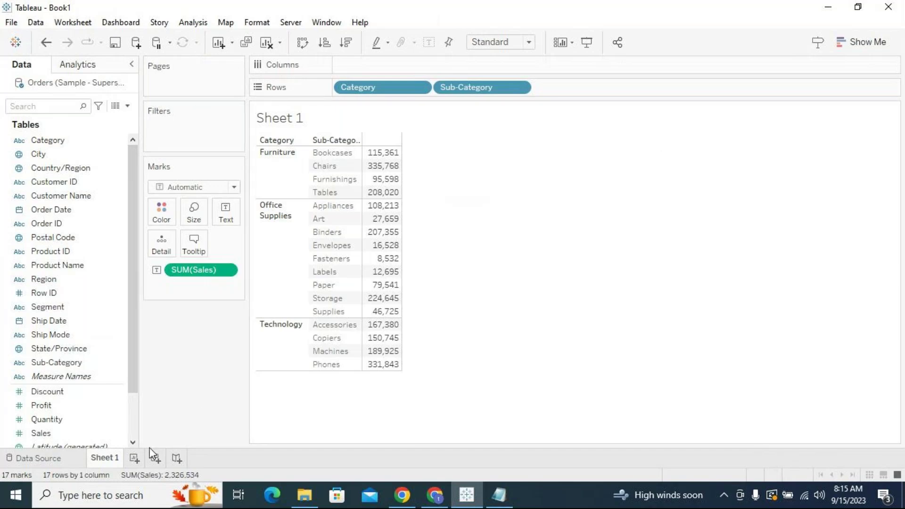
Rename Sheet 1 as "Sample reprot".
double_click(105, 458)
key("BackSpace")
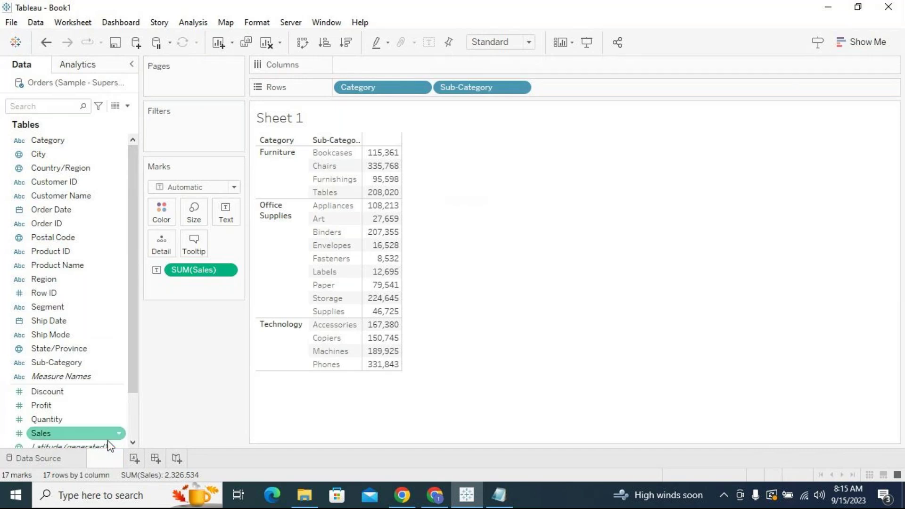
left_click(212, 424)
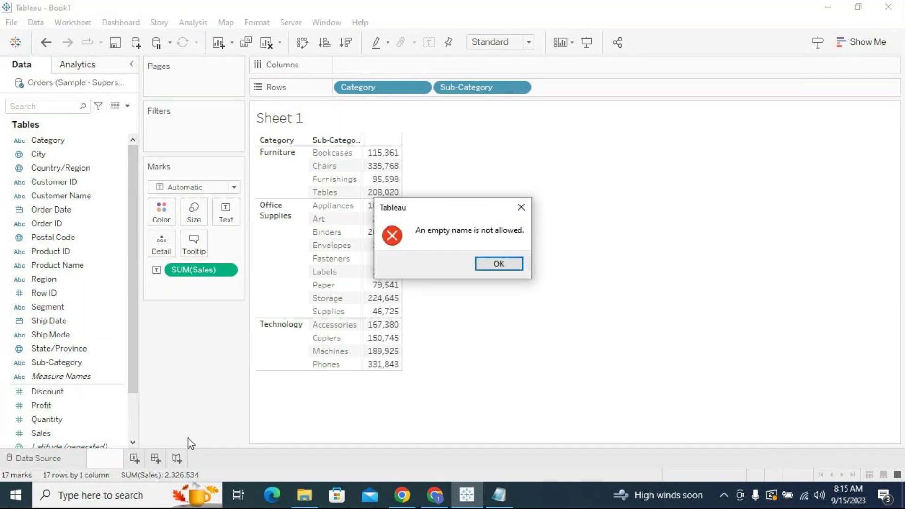
left_click(496, 263)
type("Sample reprot")
key("Return")
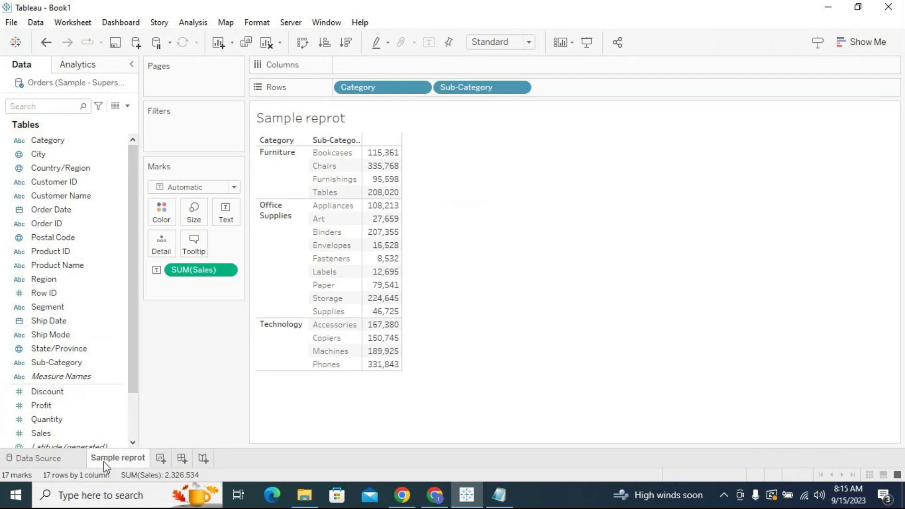
right_click(161, 371)
left_click(148, 449)
right_click(121, 460)
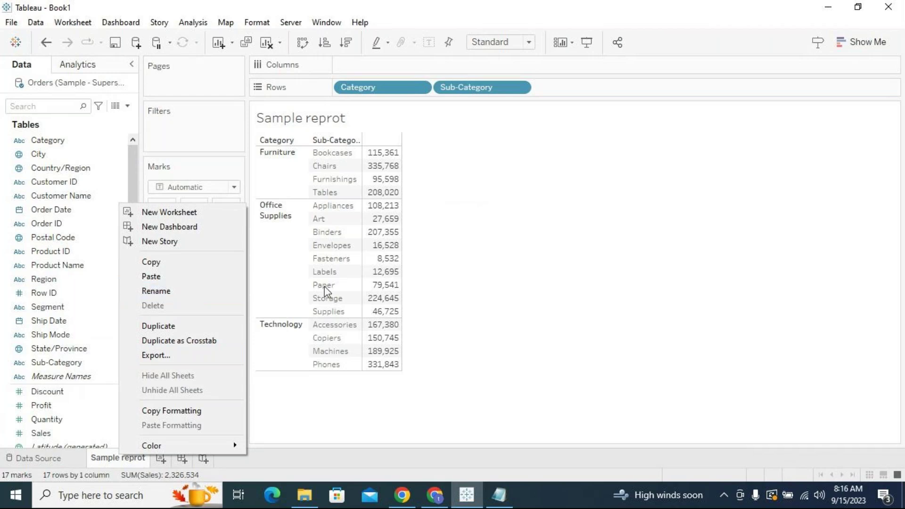
left_click(485, 295)
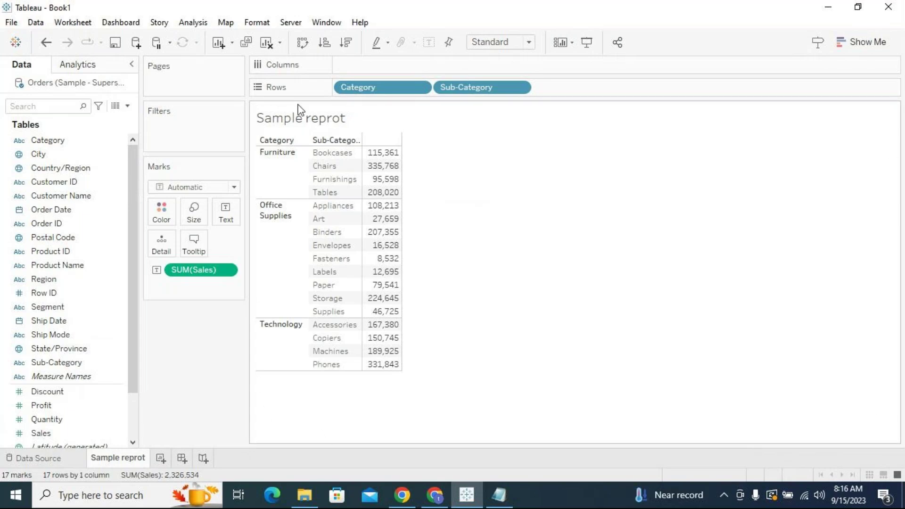
left_click(271, 108)
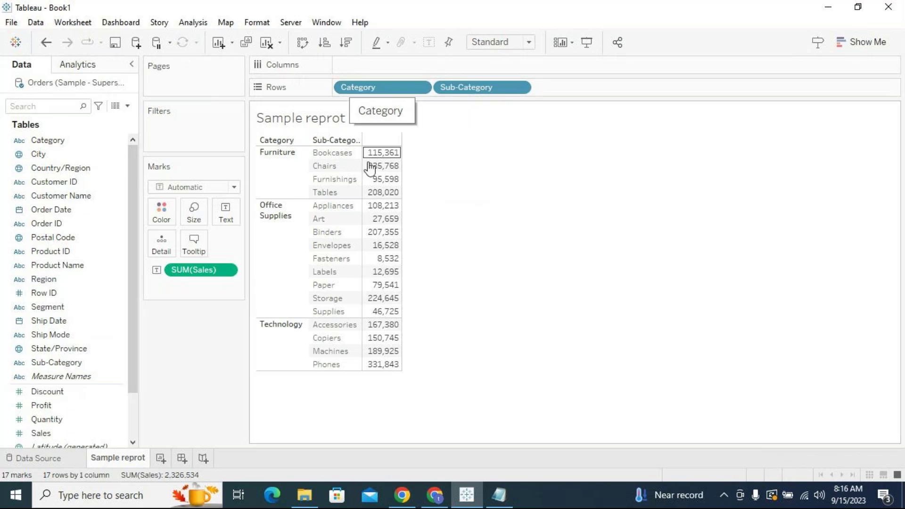
mouse_move(380, 158)
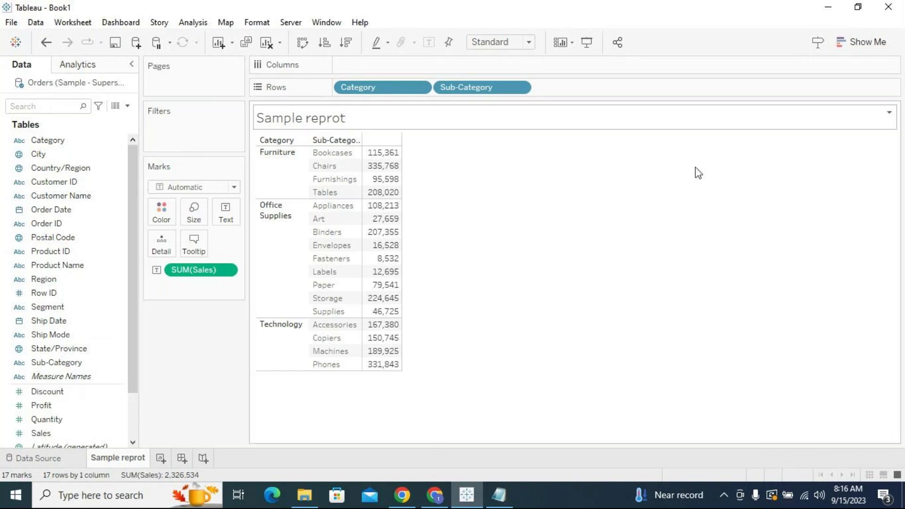
Add a new worksheet and look over the chart types offered by Show Me.
left_click(161, 458)
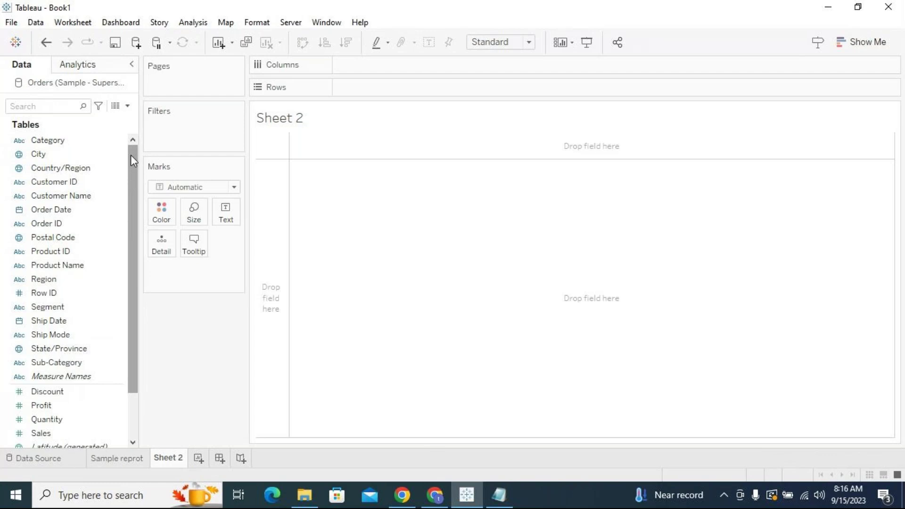
left_click(858, 41)
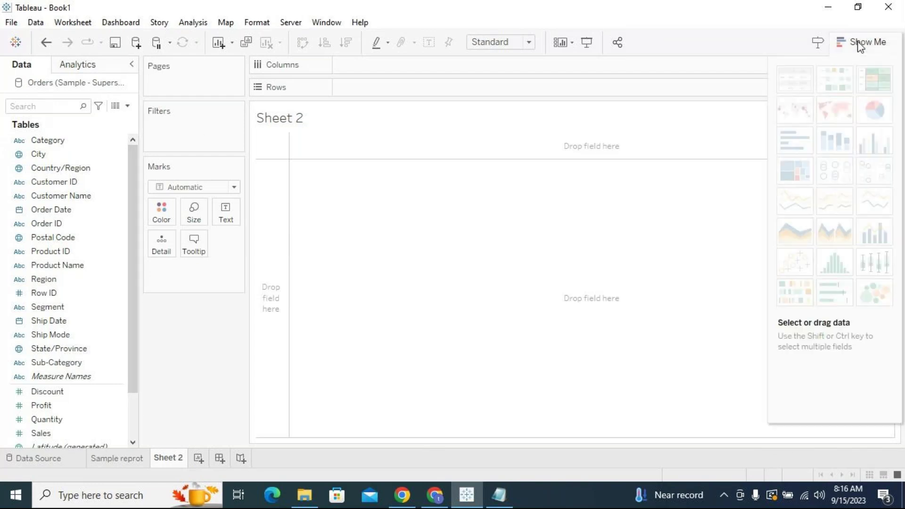
left_click(861, 43)
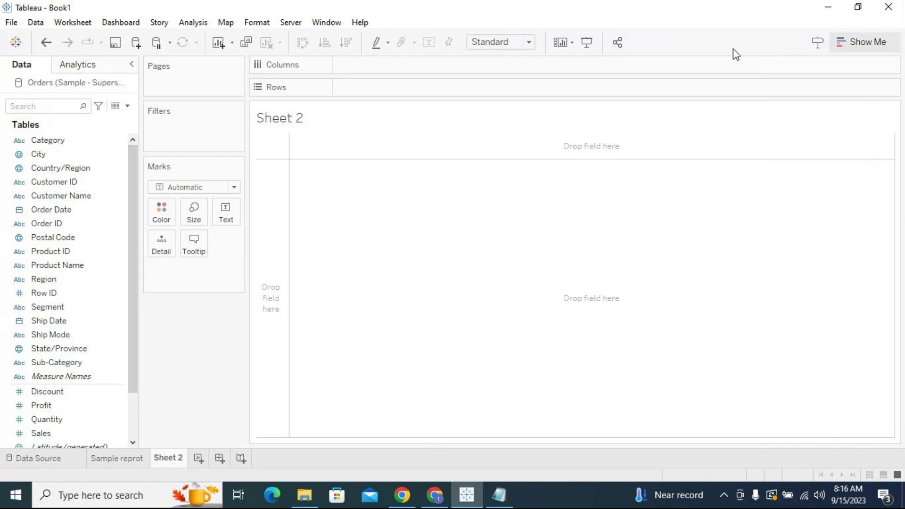
left_click(865, 42)
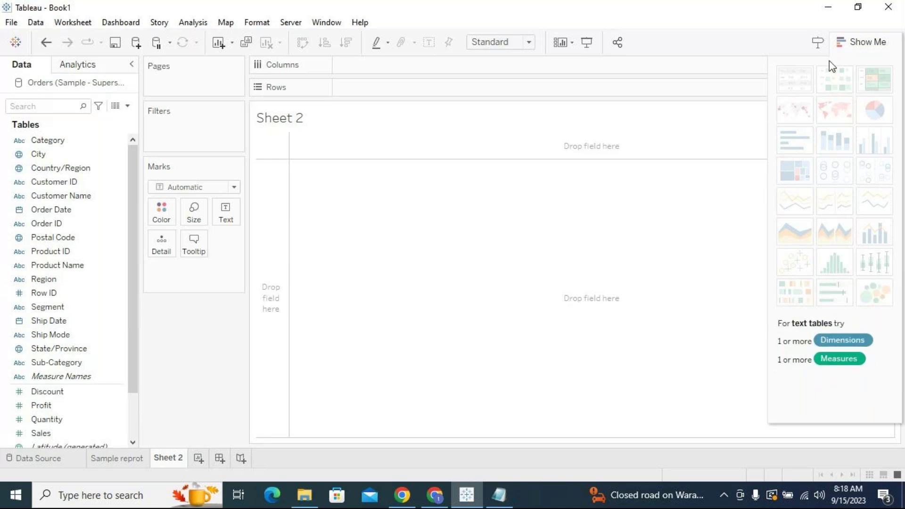
left_click(876, 41)
Build a text table on Sheet 2 with Category and Sub-Category as rows and Sales as the values.
left_click(102, 142)
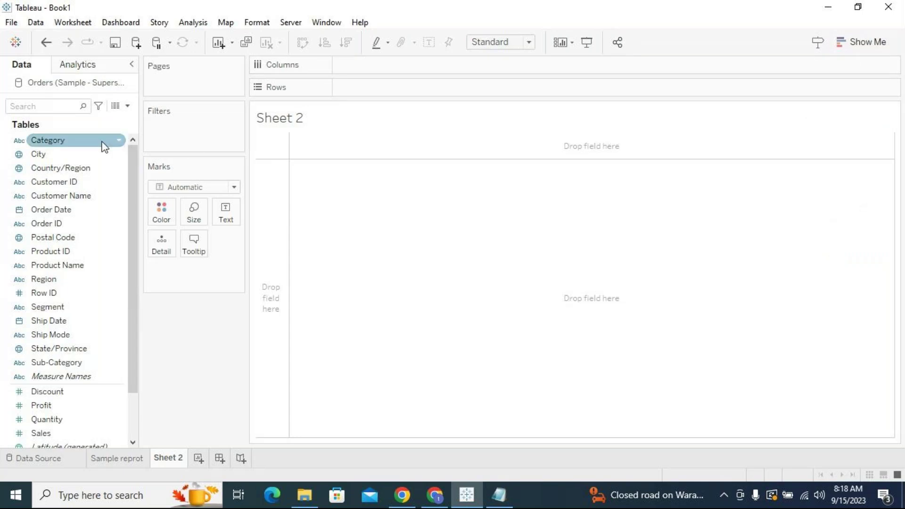
double_click(104, 144)
left_click(112, 397)
left_click(67, 431)
left_click(80, 400)
left_click(72, 376)
double_click(71, 363)
left_click(52, 433)
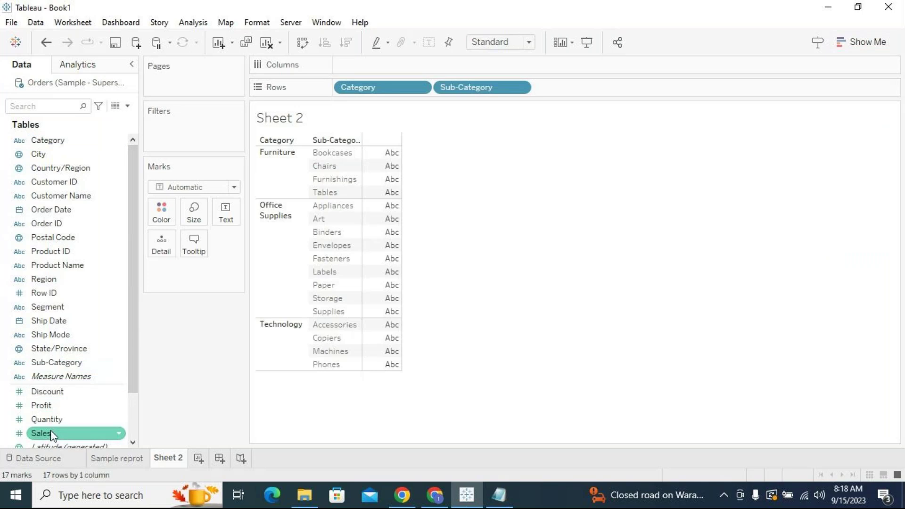
double_click(50, 431)
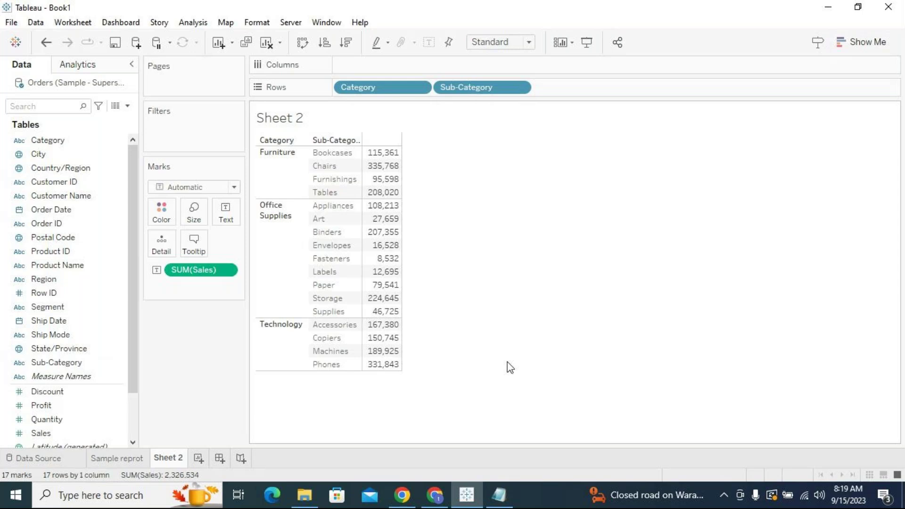
Convert the Sheet 2 text table into a horizontal bar chart and widen the Sub-Category header column.
left_click(868, 42)
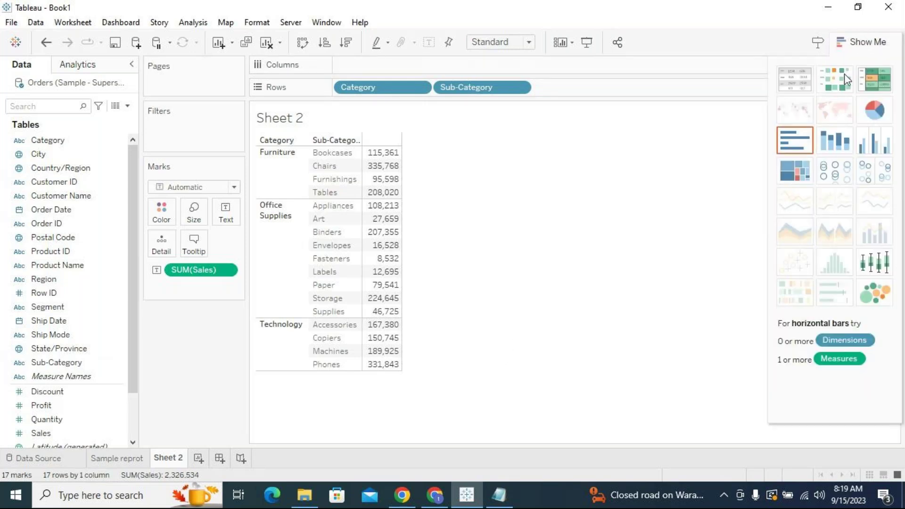
left_click(805, 142)
left_click(853, 41)
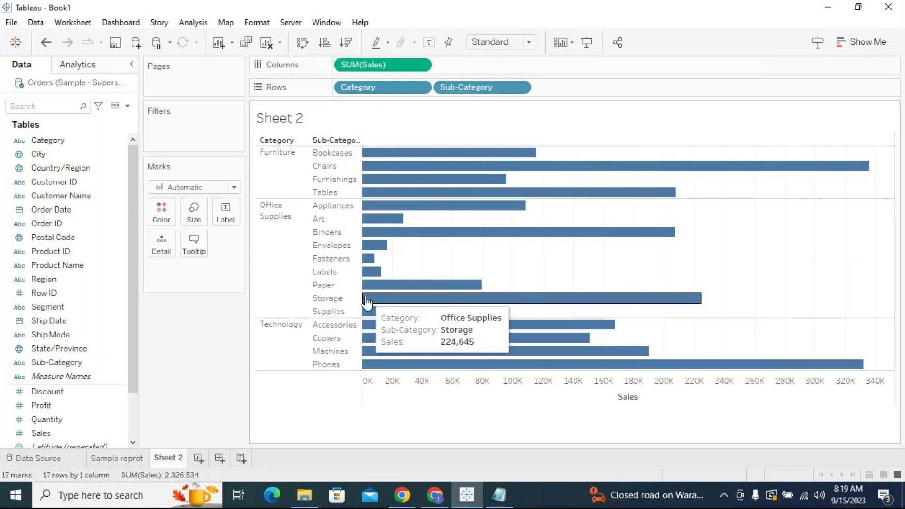
left_click_drag(362, 293, 402, 283)
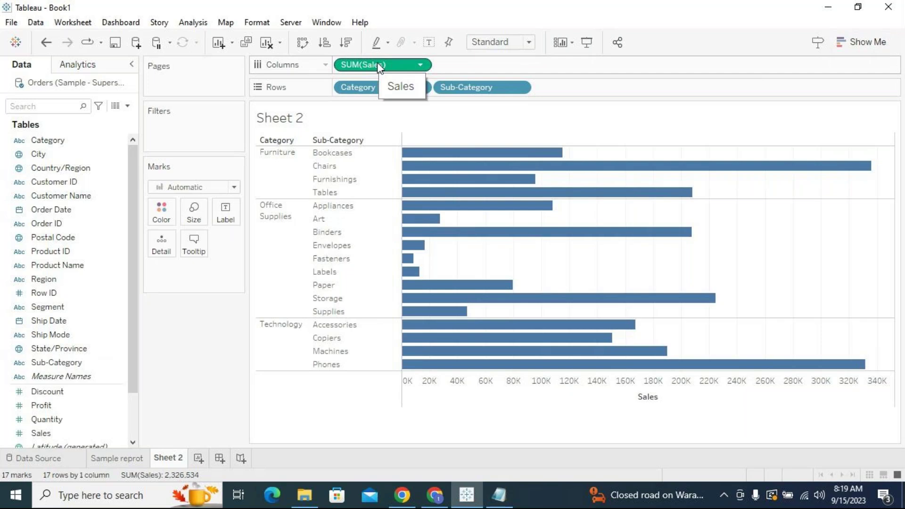
Show the mark labels on the Sales bars and swap the rows and columns.
left_click(429, 45)
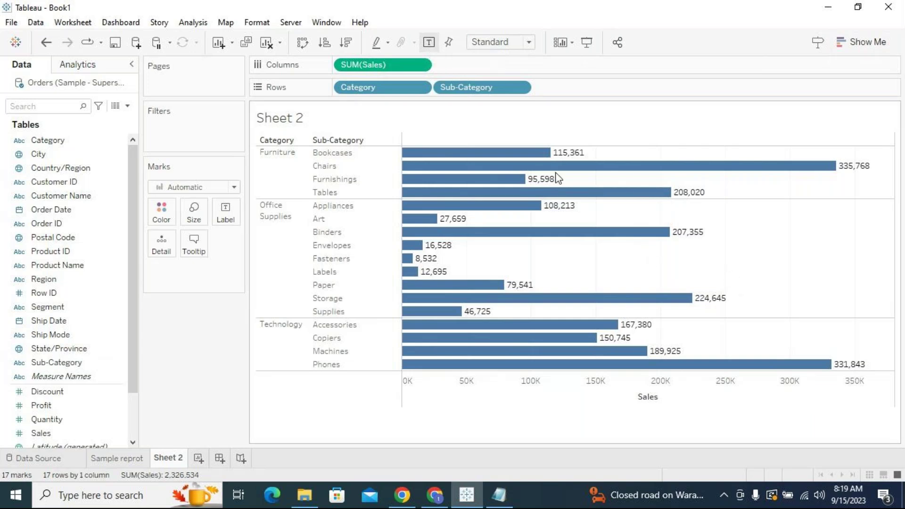
mouse_move(540, 160)
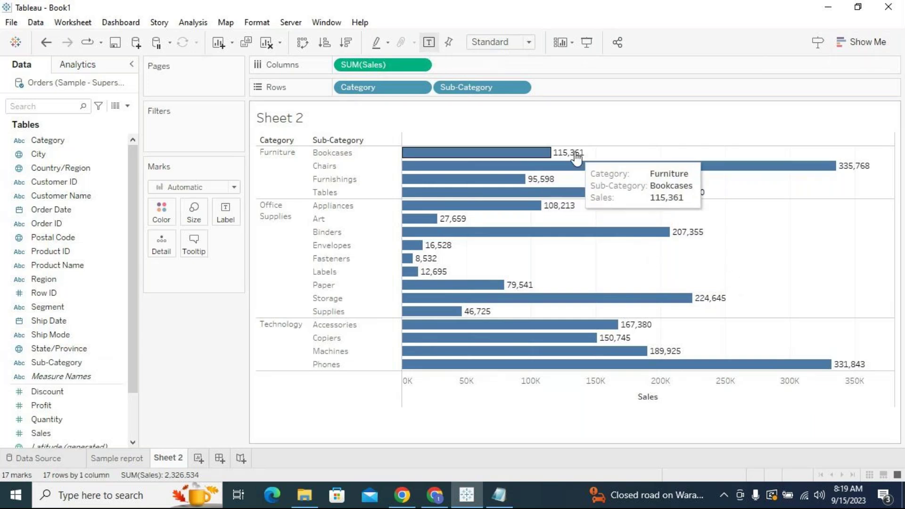
mouse_move(477, 352)
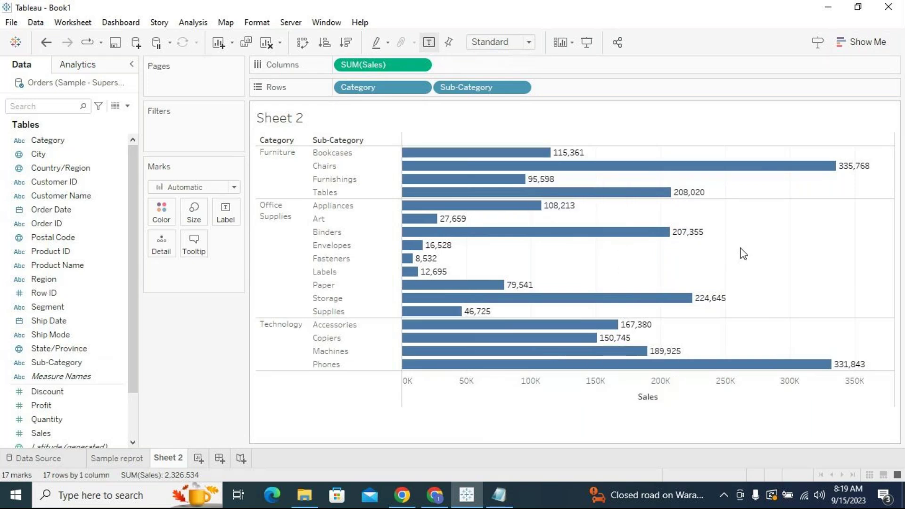
left_click(301, 42)
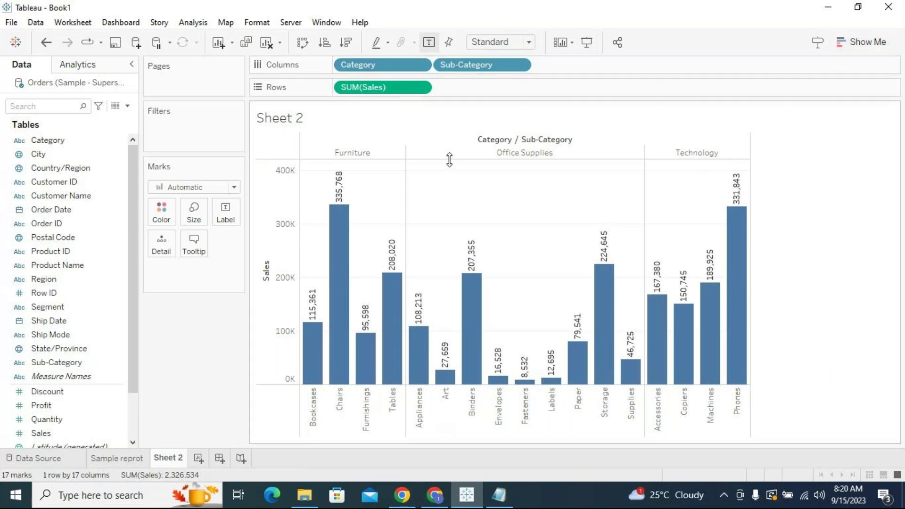
Reapply the horizontal bars chart type to the vertical Sales chart on Sheet 2.
left_click(852, 44)
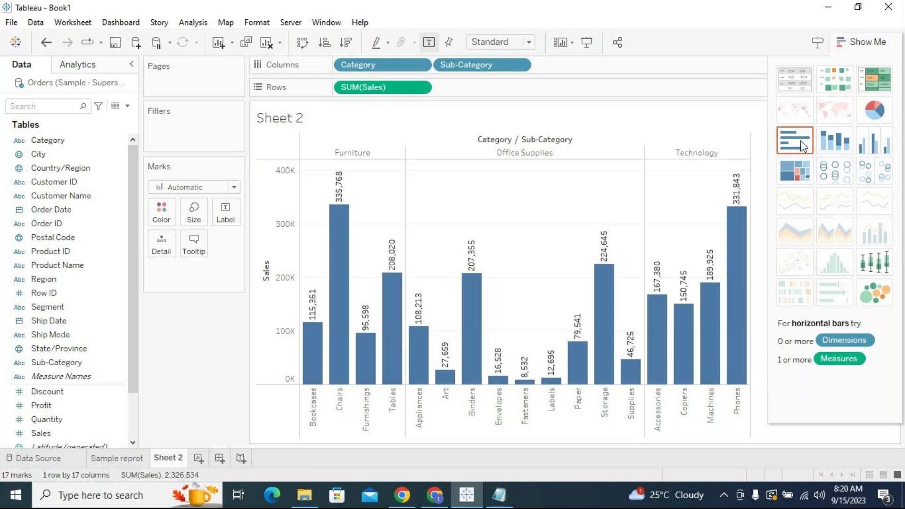
left_click(802, 147)
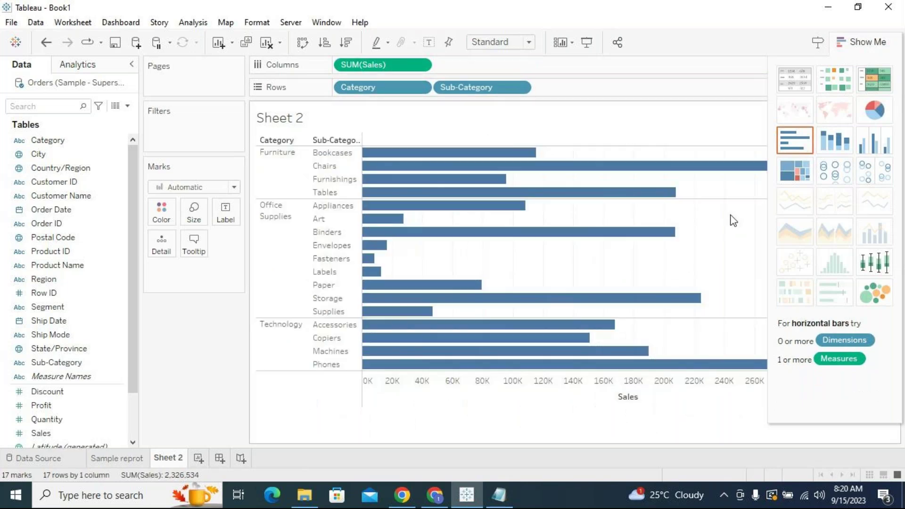
Show the mark labels on the Sheet 2 Sales bars and reapply the horizontal bars chart type.
left_click(861, 45)
left_click(429, 42)
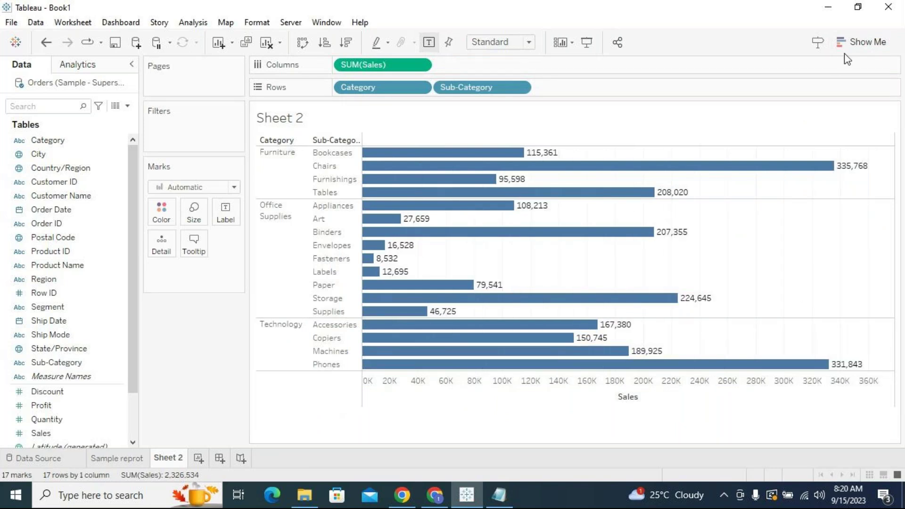
left_click(854, 43)
left_click(795, 140)
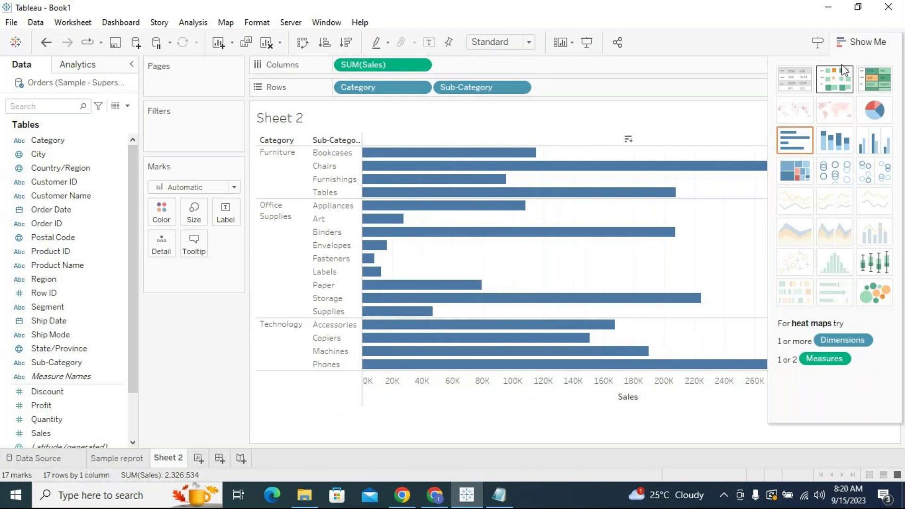
left_click(840, 42)
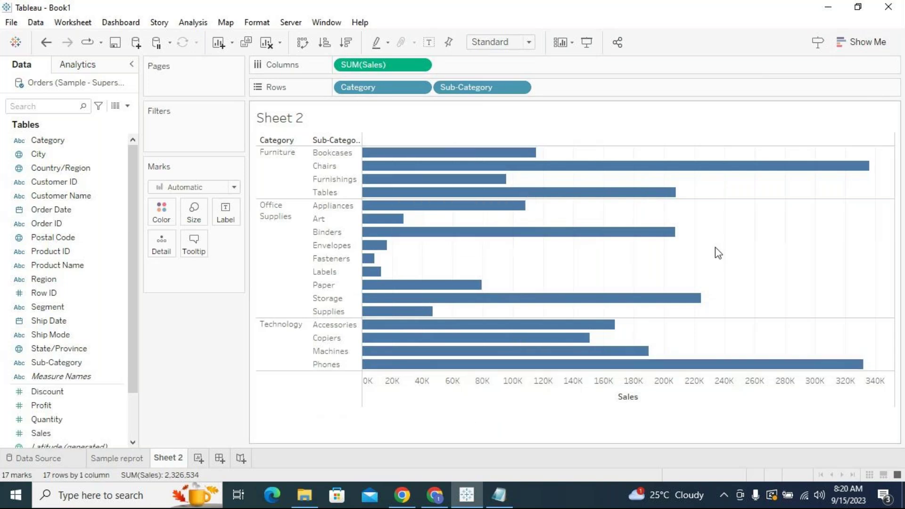
Reapply the horizontal bars chart type on Sheet 2 and turn on the mark labels.
left_click(878, 41)
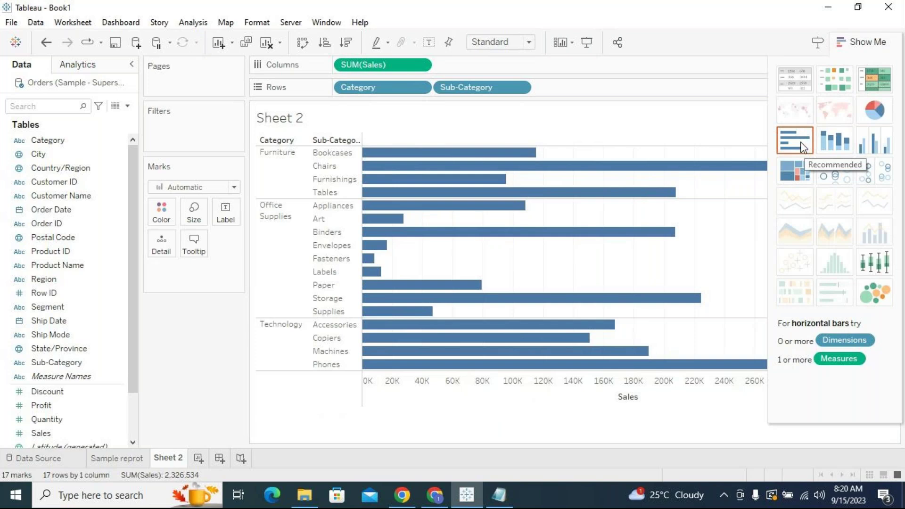
left_click(804, 147)
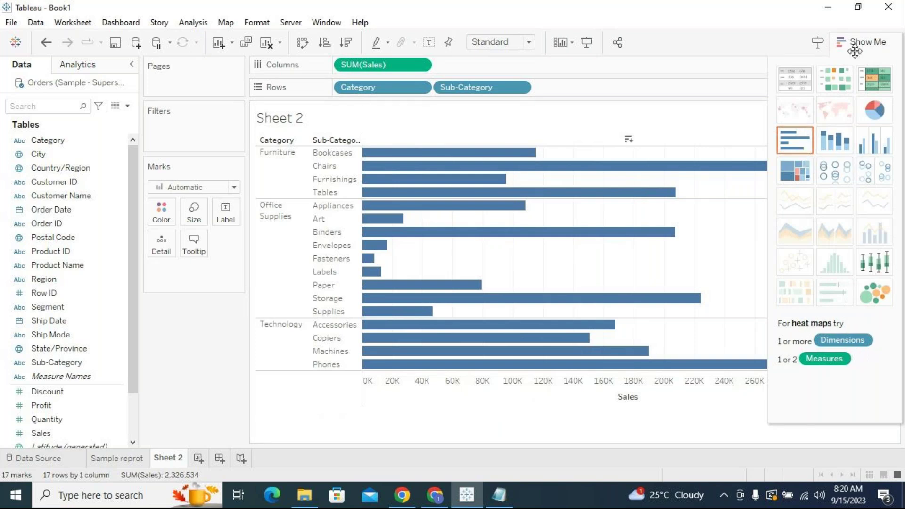
left_click(858, 42)
left_click(429, 42)
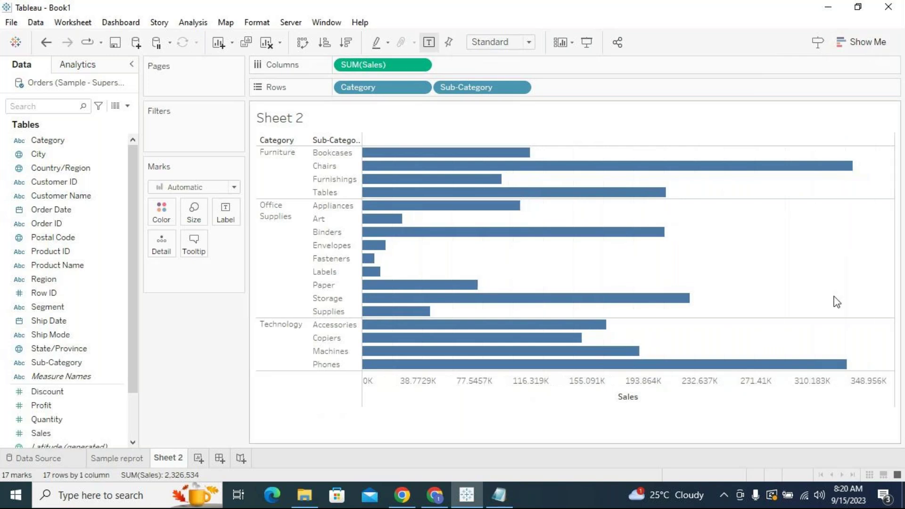
Build a horizontal bar chart on a new worksheet with Category and Sub-Category as rows and Sales as columns.
left_click(198, 460)
left_click(77, 141)
left_click_drag(78, 147, 370, 90)
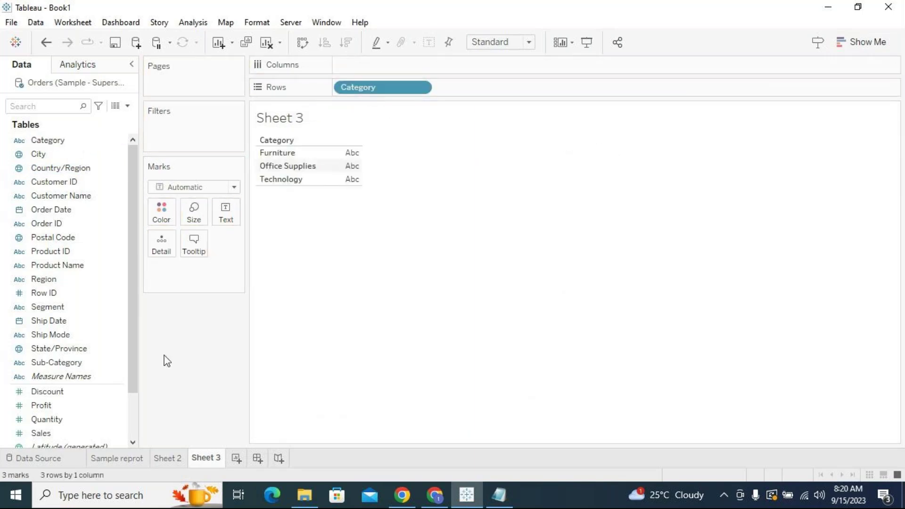
left_click_drag(75, 362, 494, 90)
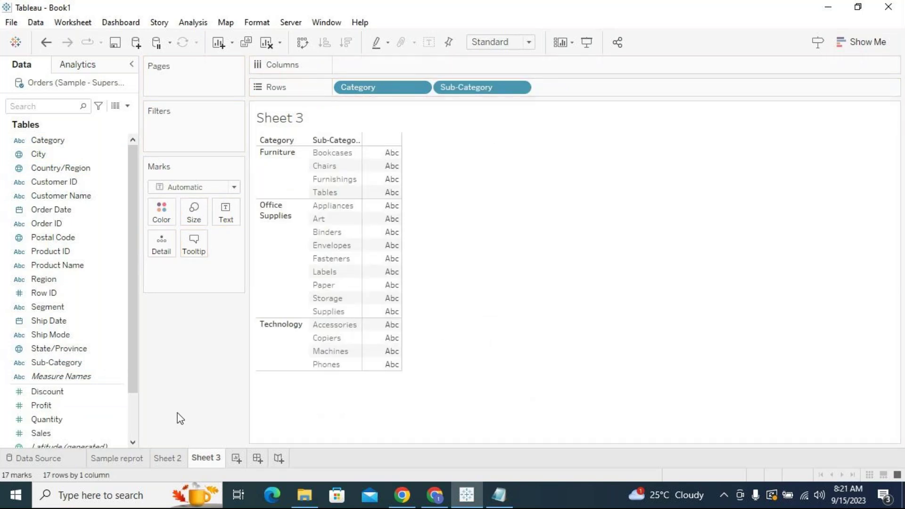
left_click_drag(70, 432, 576, 66)
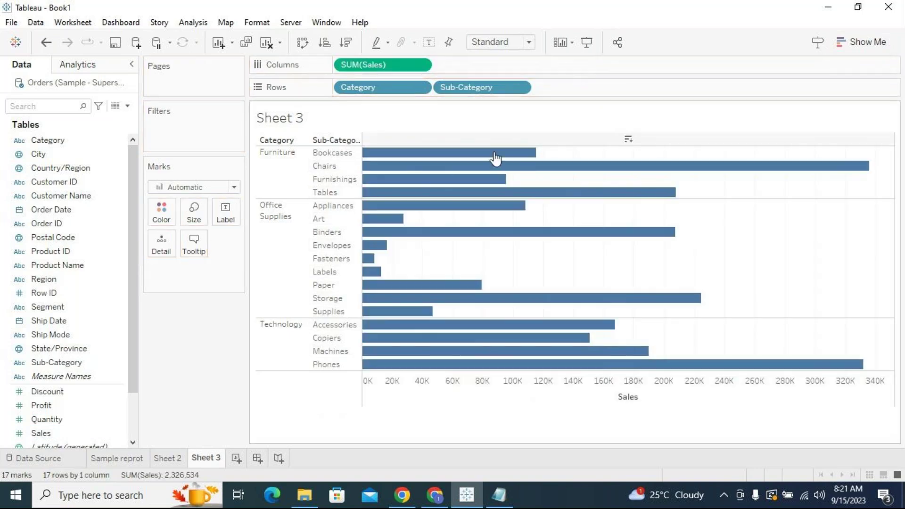
left_click(185, 187)
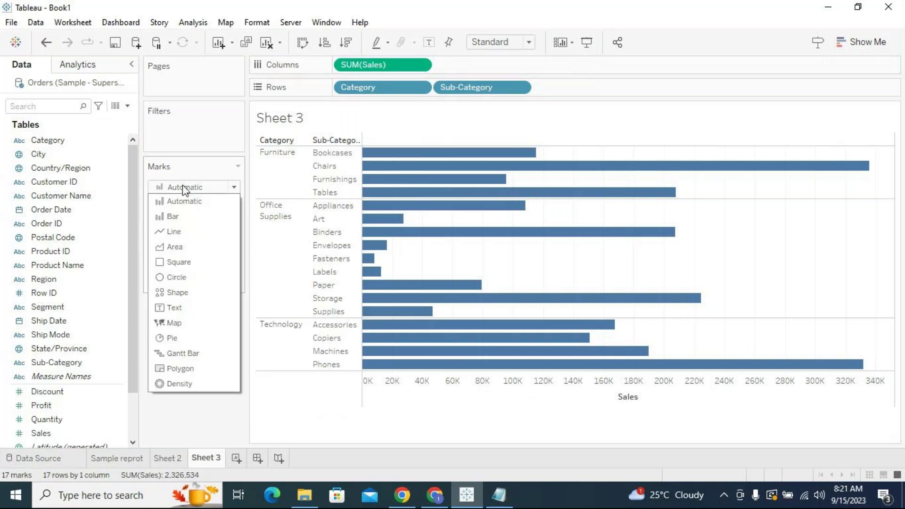
left_click(184, 187)
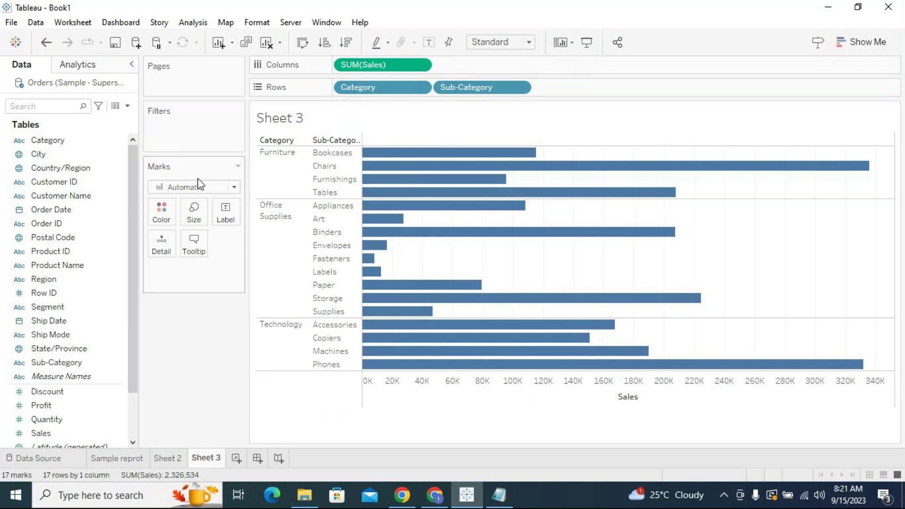
left_click(85, 420)
left_click(174, 463)
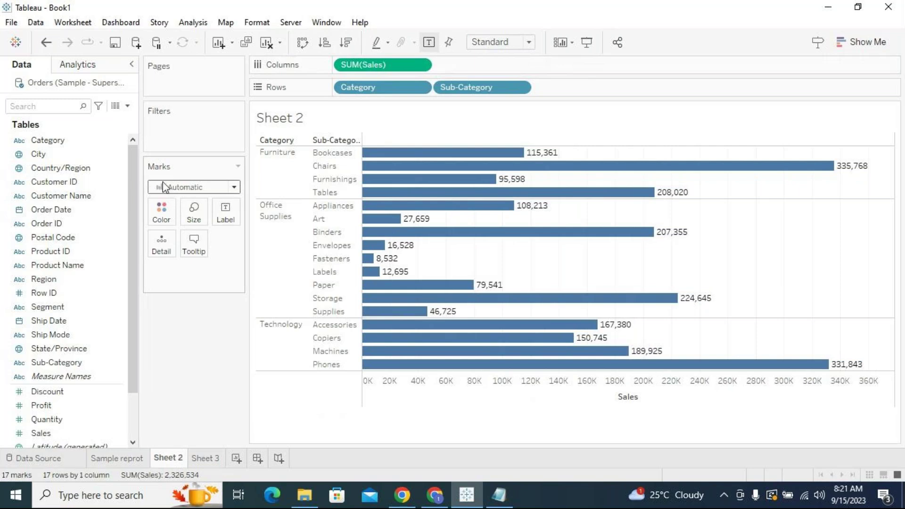
left_click(210, 458)
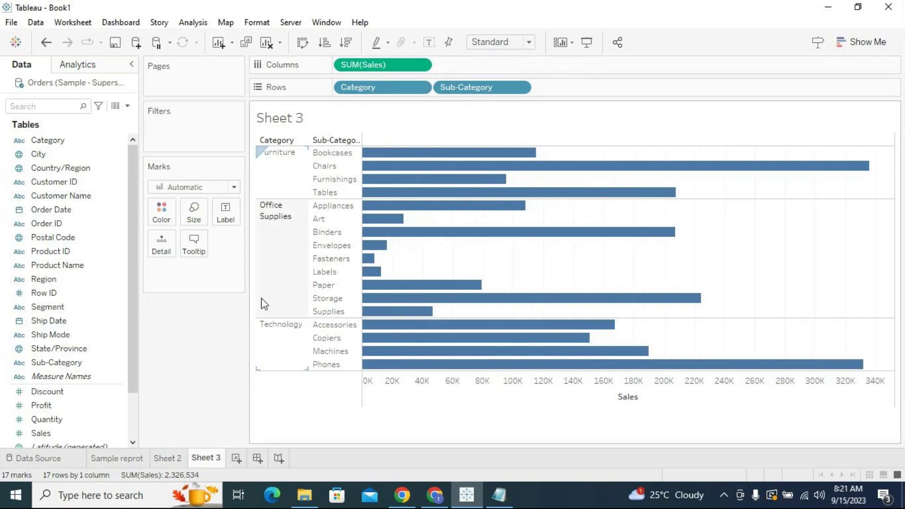
Try the Line mark type on the Sheet 3 chart, and set its marks to Bar.
left_click(222, 186)
left_click(193, 230)
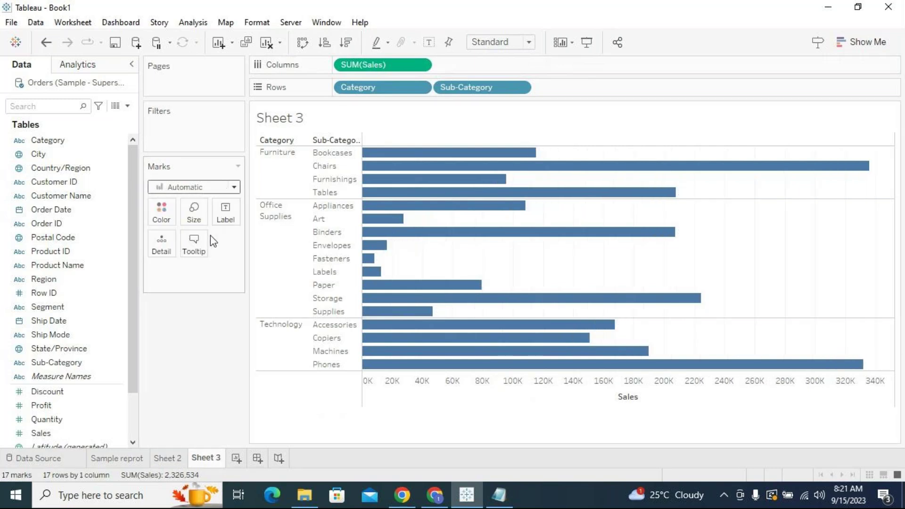
left_click(236, 188)
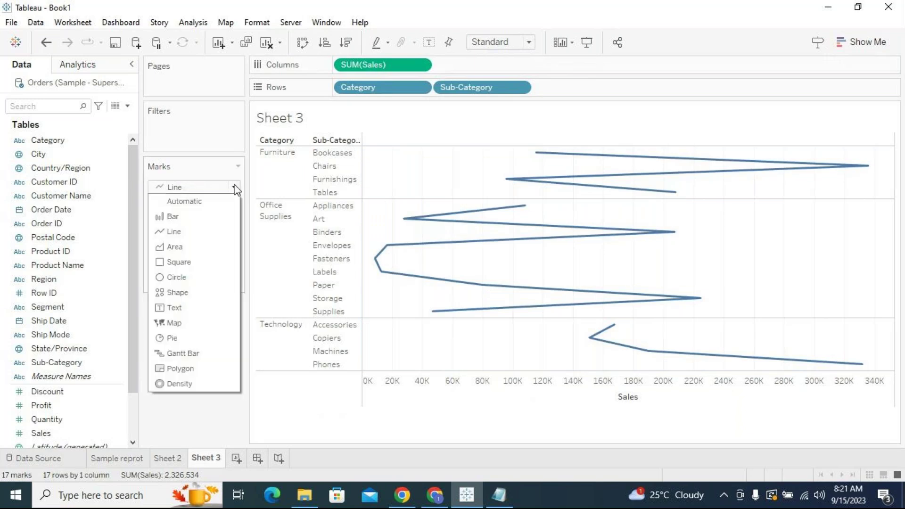
left_click(197, 216)
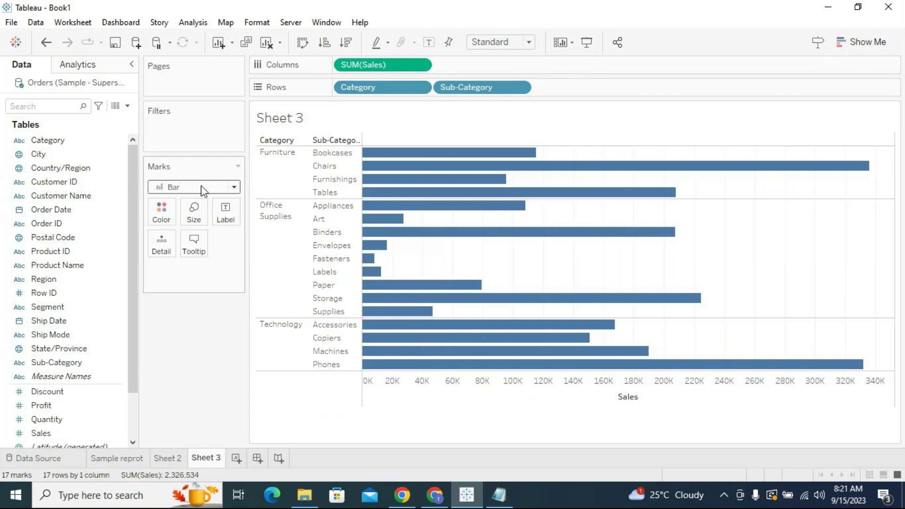
Look over the recommended chart types for Sheet 3 and add a new worksheet after it.
left_click(877, 41)
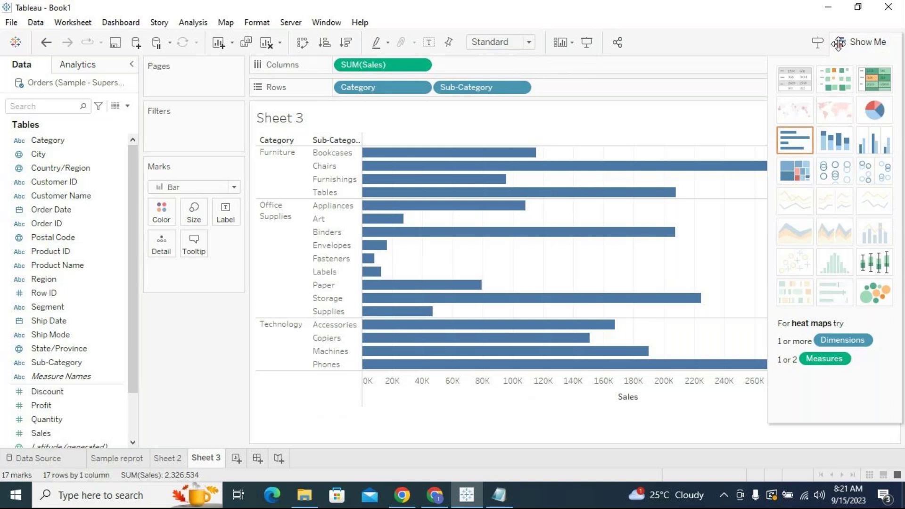
left_click(839, 43)
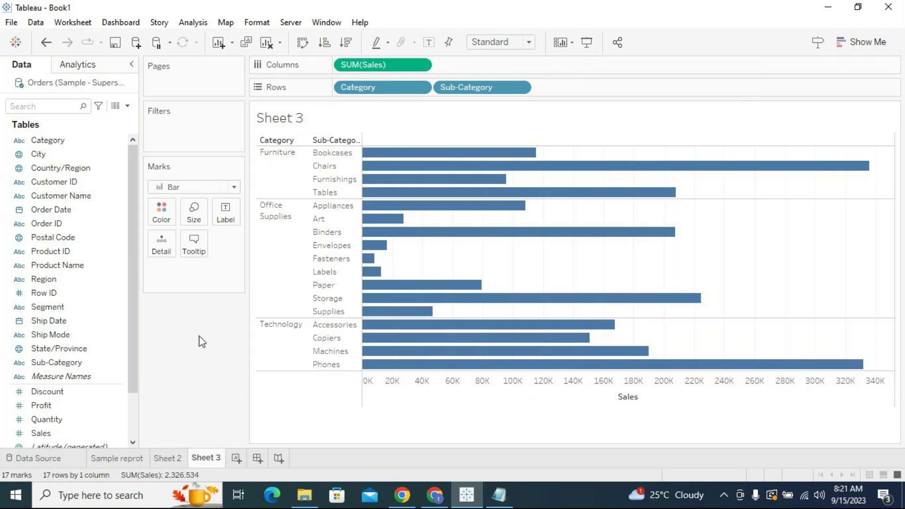
left_click(864, 41)
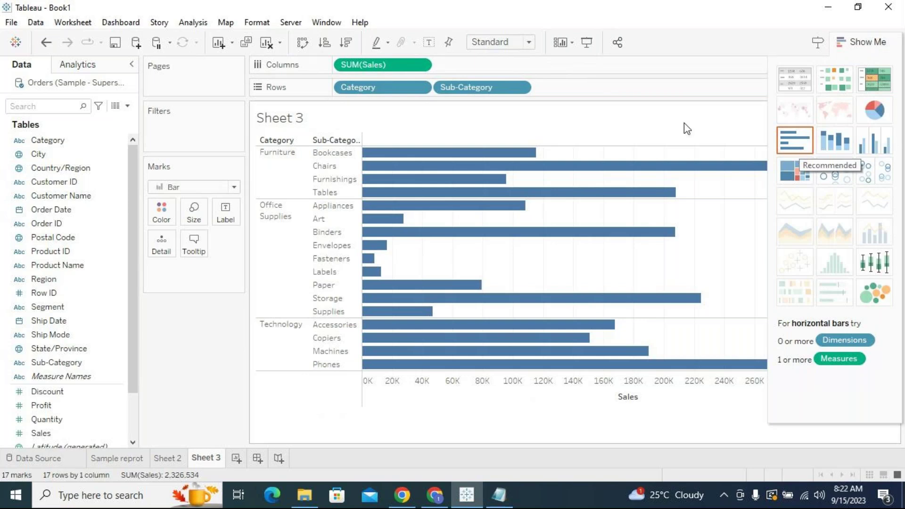
left_click(237, 458)
left_click(59, 143)
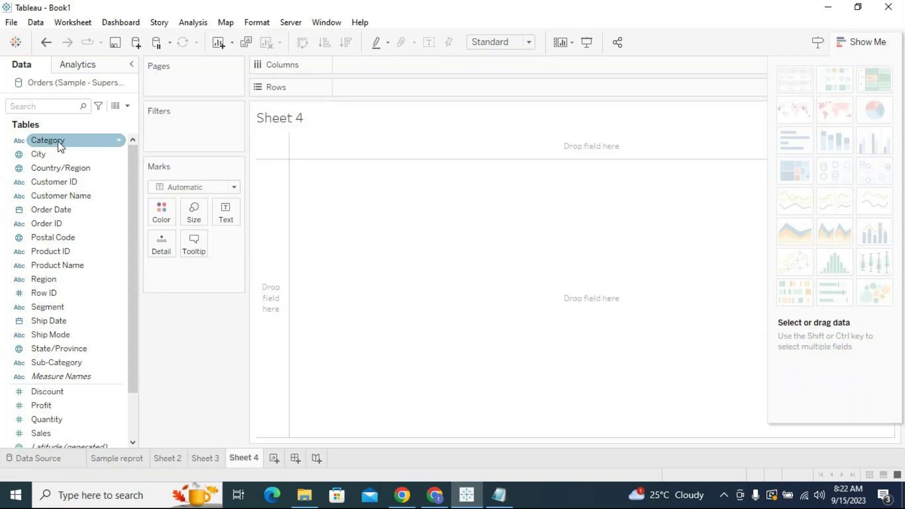
left_click_drag(61, 147, 368, 94)
left_click_drag(61, 368, 548, 86)
left_click(56, 420)
left_click(41, 436)
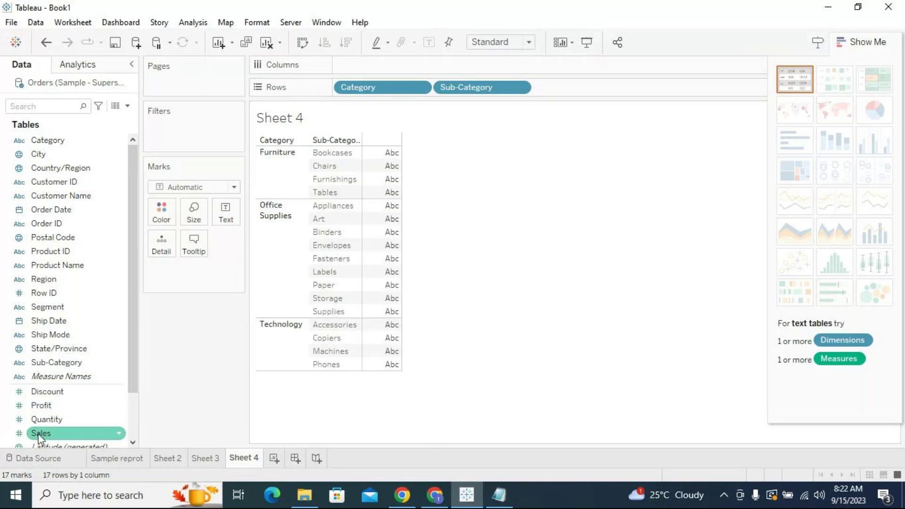
left_click(270, 46)
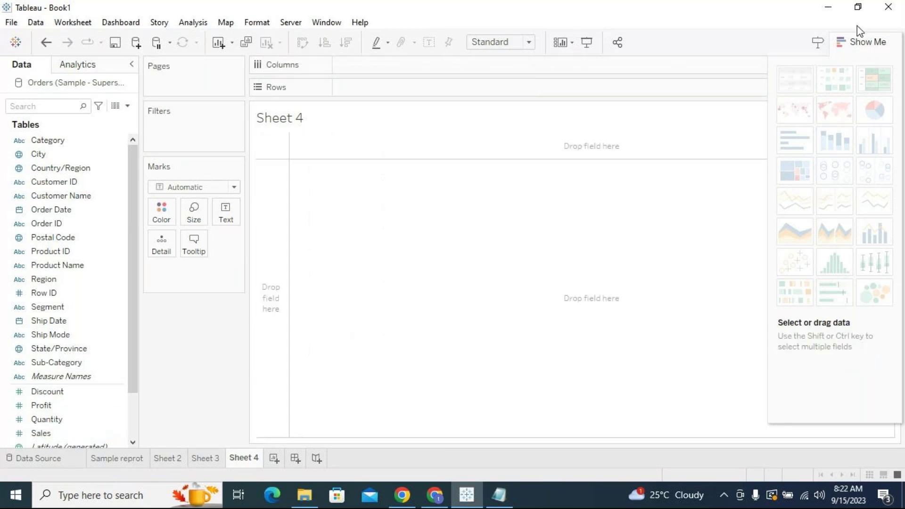
Build a text table on Sheet 4 with Category and Sub-Category as rows and Sales and Profit as values.
left_click(859, 41)
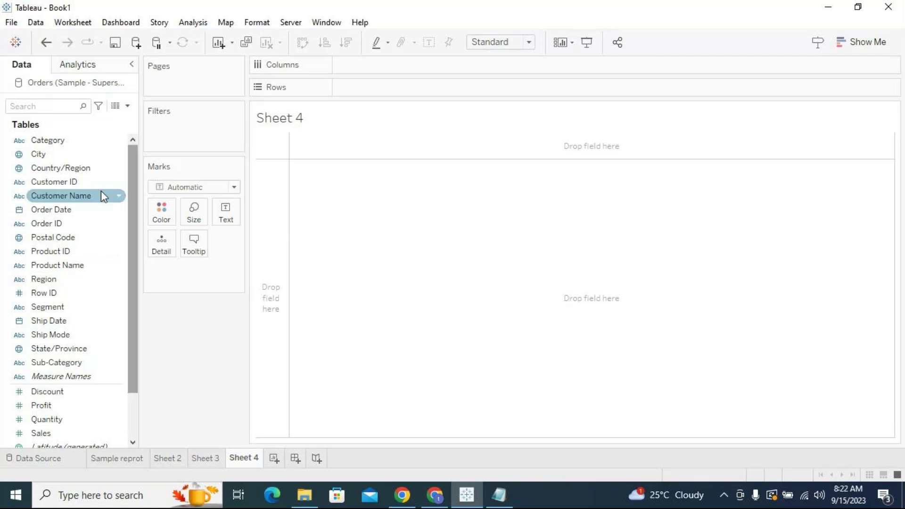
left_click_drag(53, 143, 373, 87)
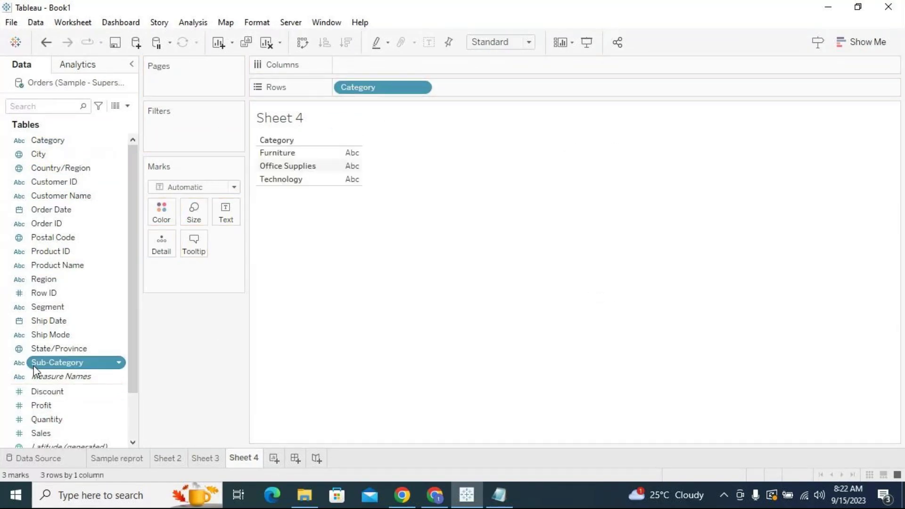
left_click_drag(37, 365, 536, 93)
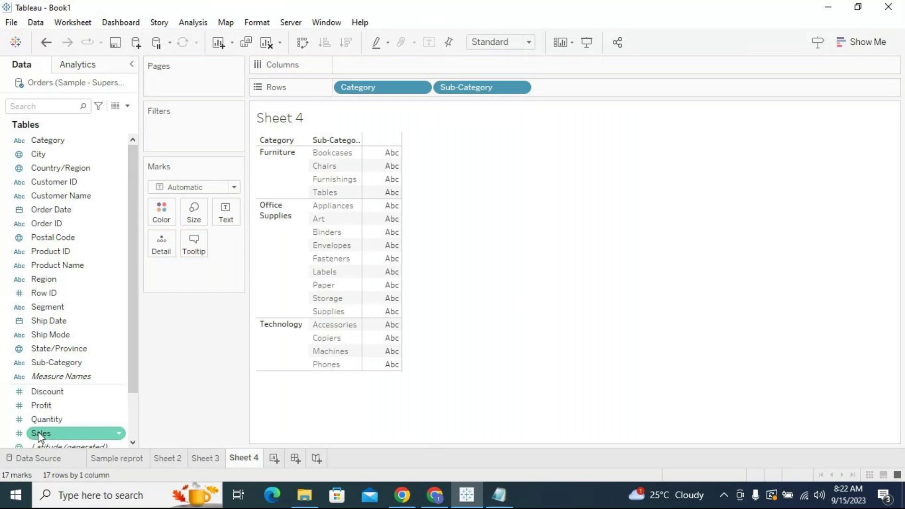
left_click_drag(38, 433, 218, 208)
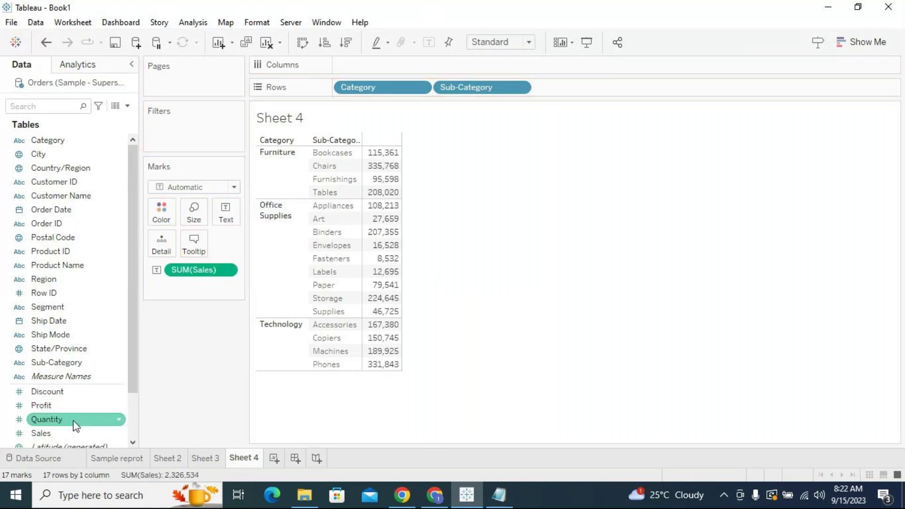
left_click(64, 408)
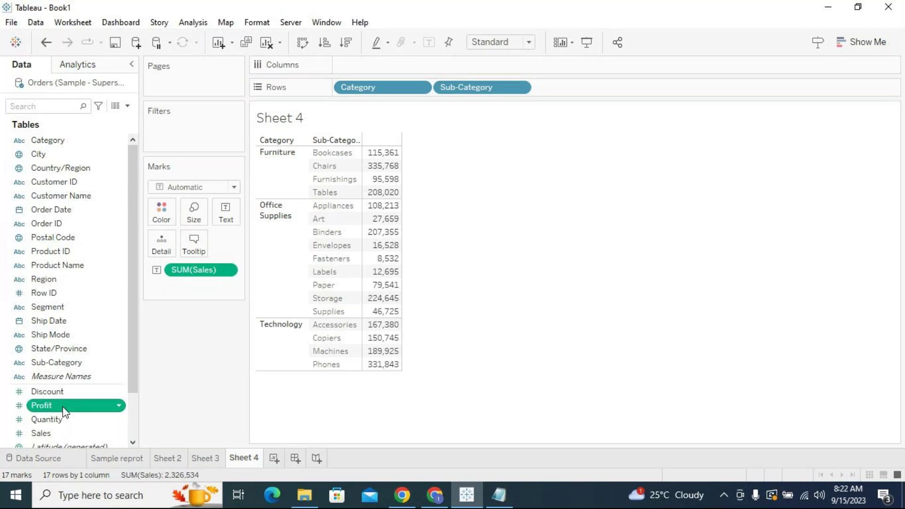
double_click(64, 408)
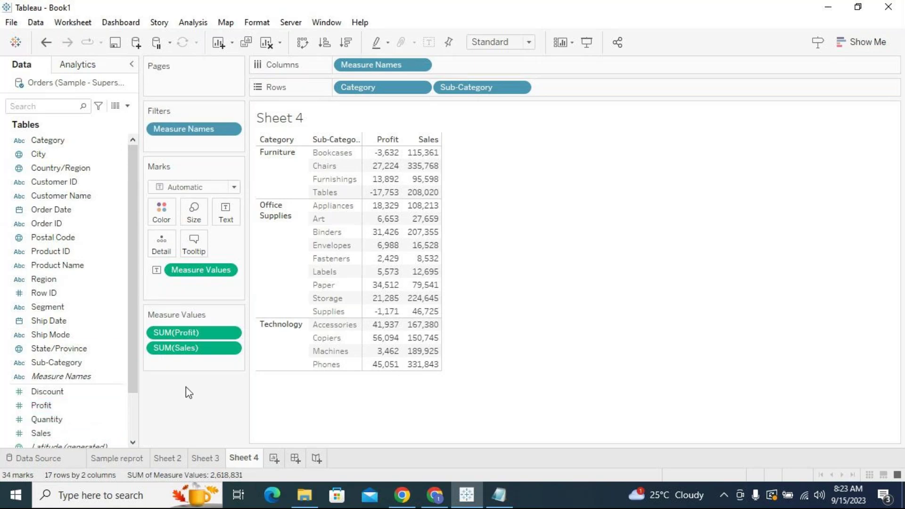
Examine the generated fields in the data source: Measure Names, Measure Values, Latitude, Longitude and Orders (Count).
left_click_drag(131, 349, 132, 393)
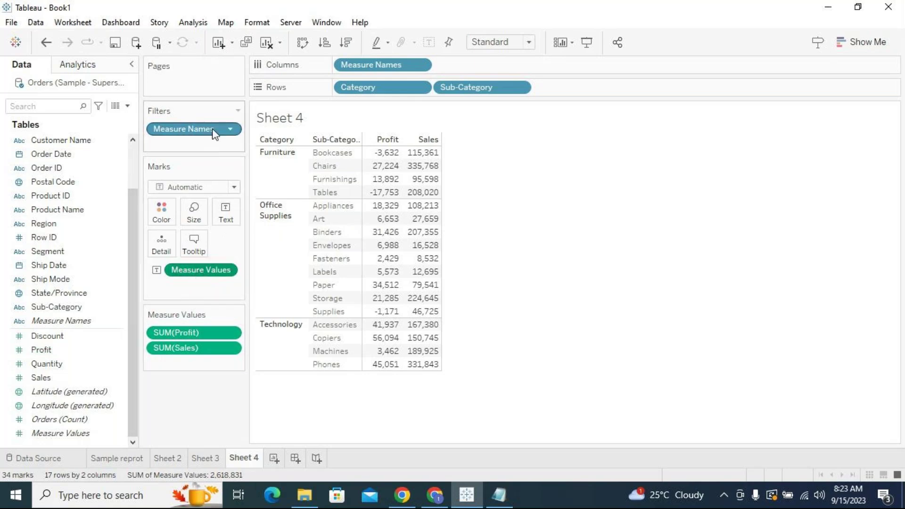
left_click(98, 320)
left_click(90, 433)
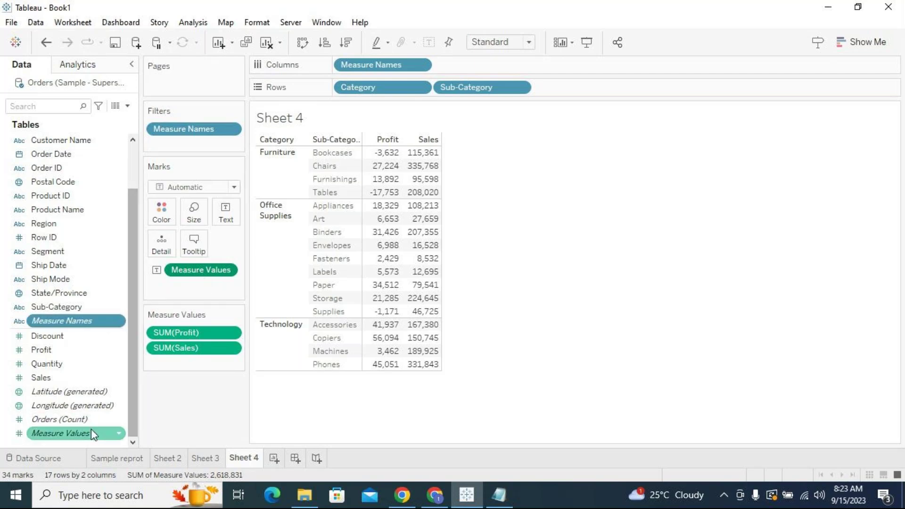
left_click(103, 322, "ctrl")
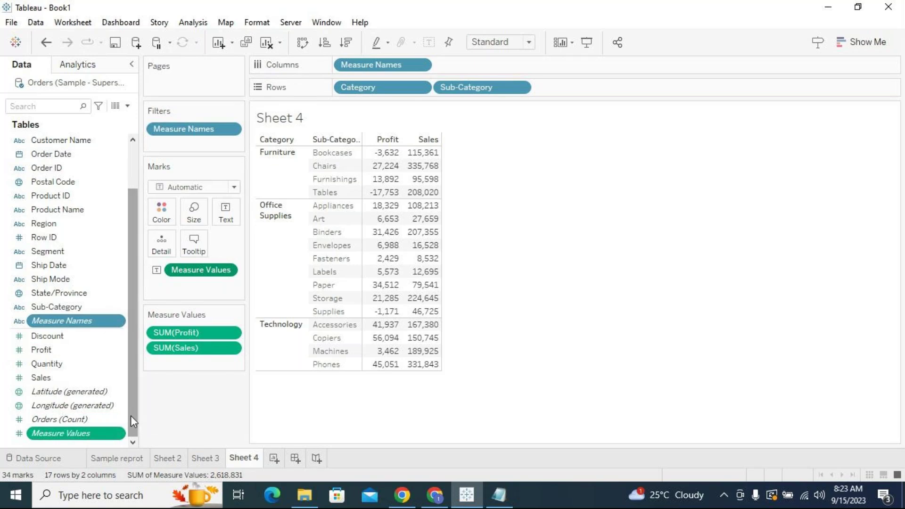
left_click(108, 394, "ctrl")
left_click(107, 405, "ctrl")
left_click(107, 419, "ctrl")
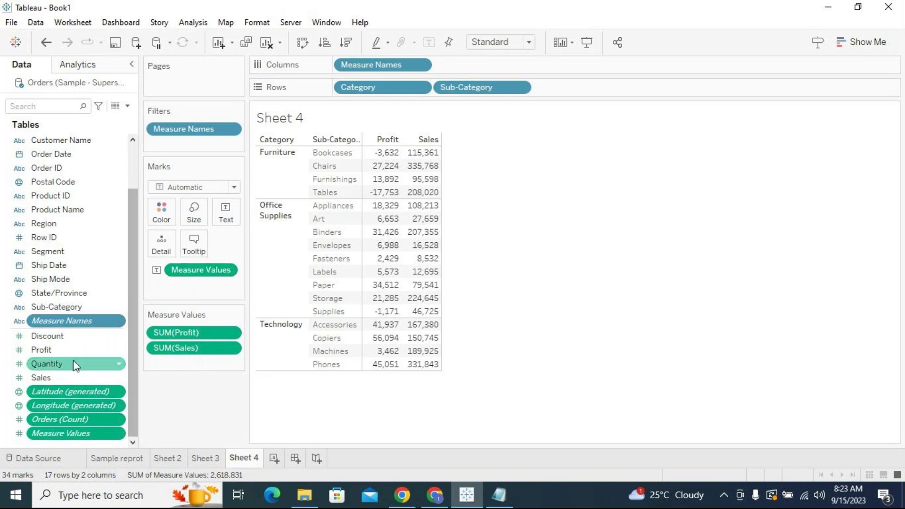
left_click(80, 350)
left_click(85, 420)
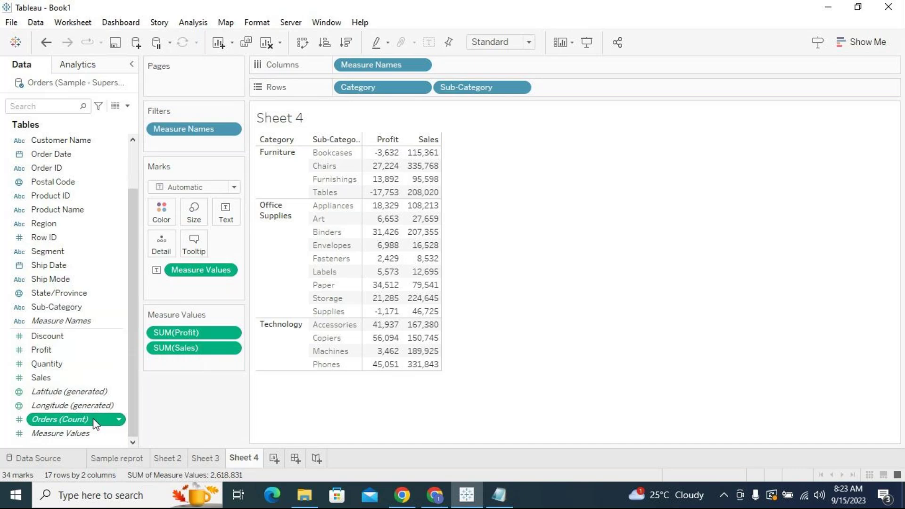
left_click(90, 328)
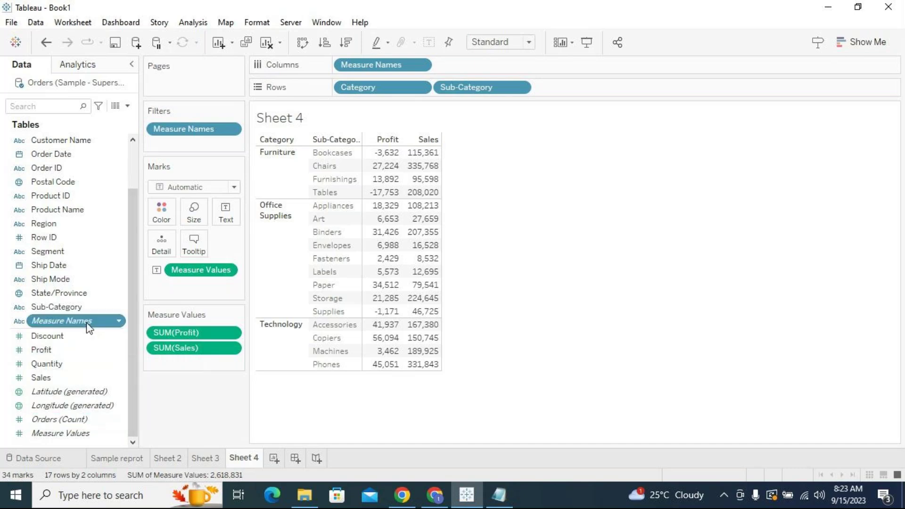
left_click(84, 432, "ctrl")
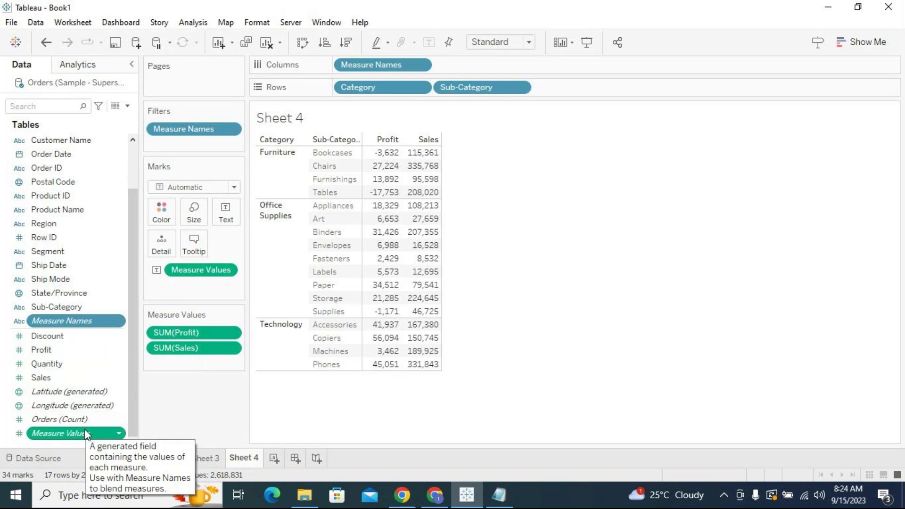
Examine the generated Latitude, Longitude, Measure Names and Measure Values fields alongside the Discount, Profit, Quantity and Sales measures in the data source.
left_click(83, 392, "ctrl")
left_click(88, 407, "ctrl")
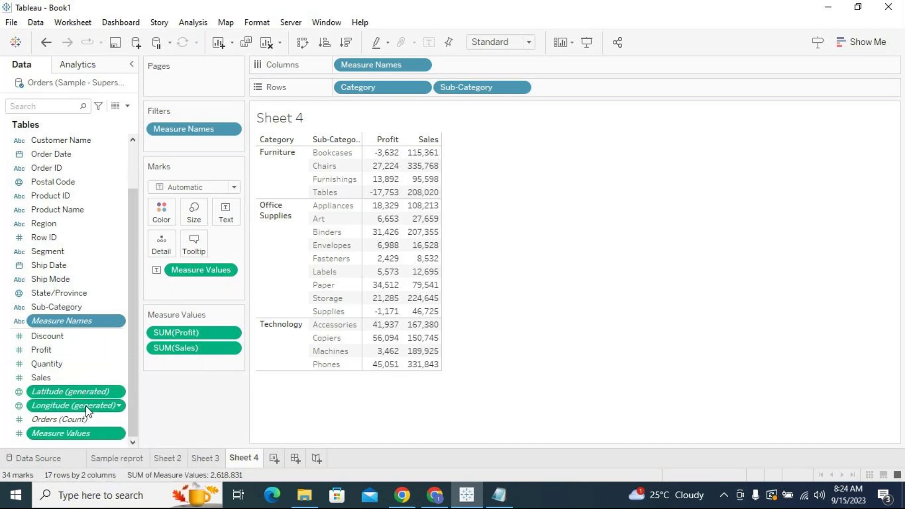
left_click(105, 325)
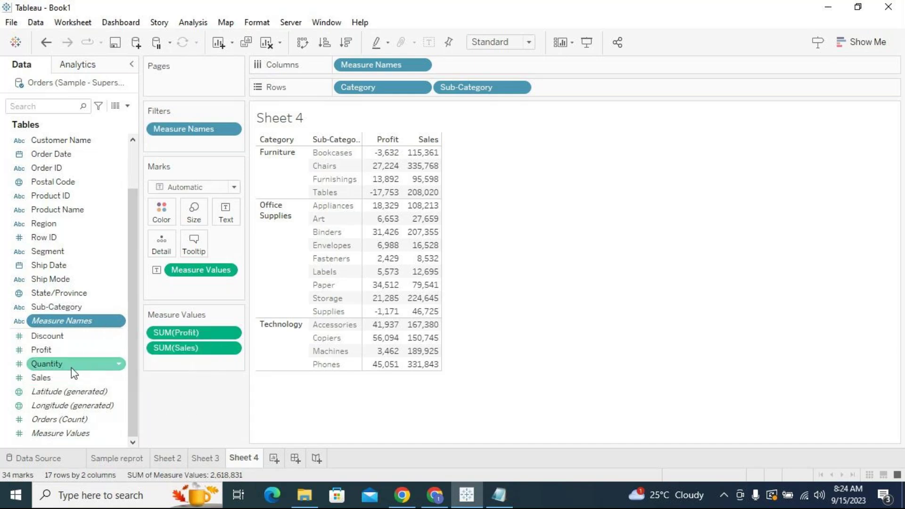
left_click(67, 380)
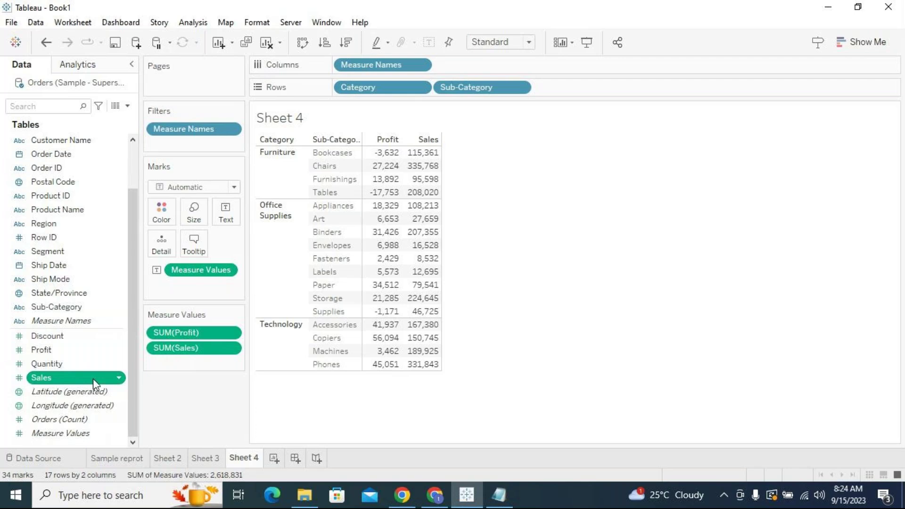
left_click(79, 366)
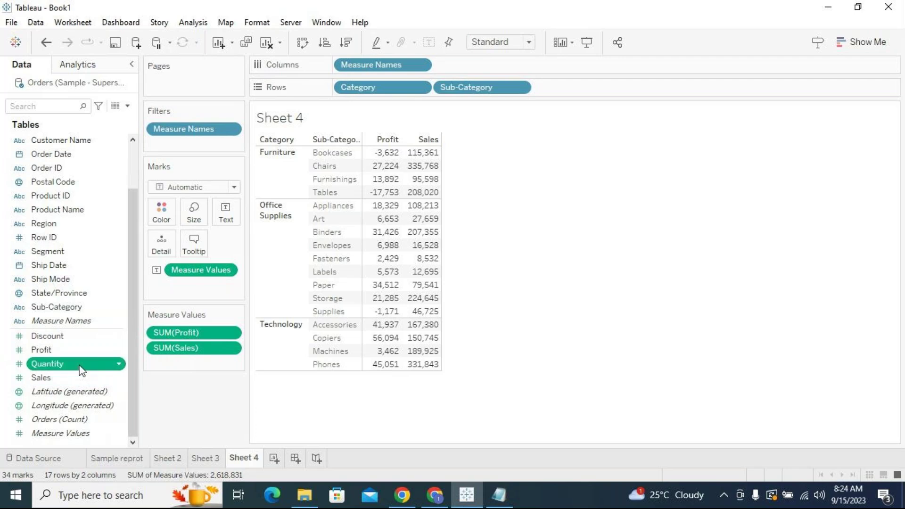
left_click(65, 351, "ctrl")
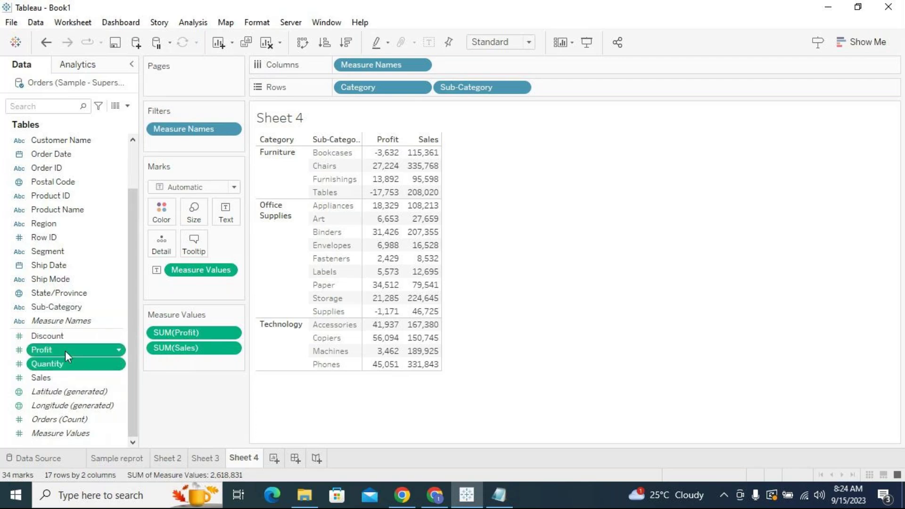
left_click(63, 336, "ctrl")
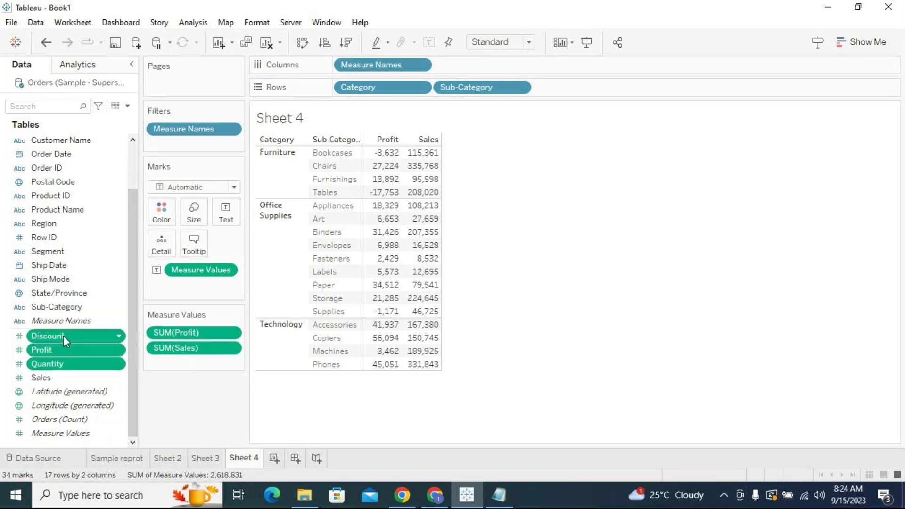
left_click(63, 377, "ctrl")
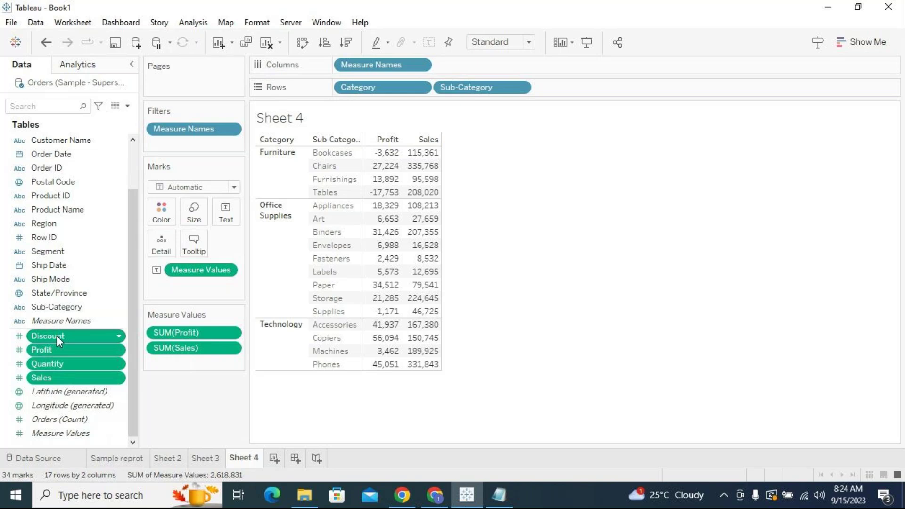
left_click(76, 433)
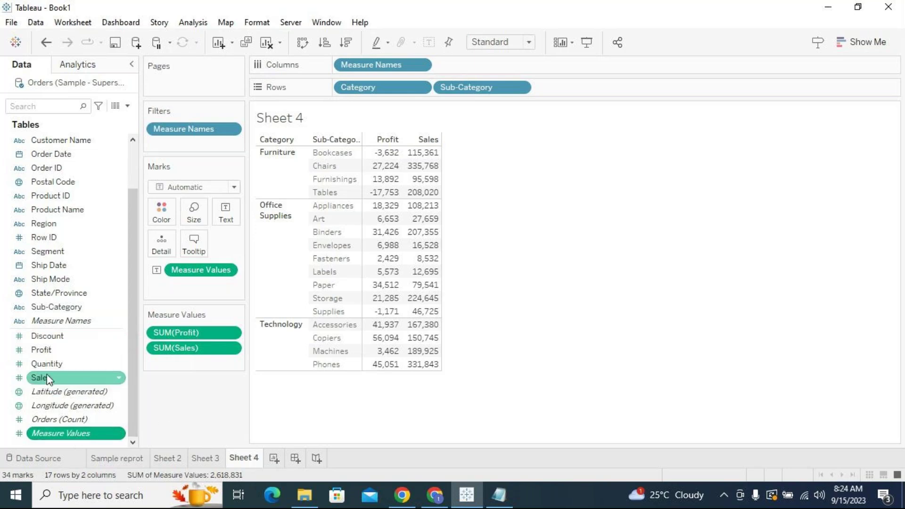
left_click(52, 322)
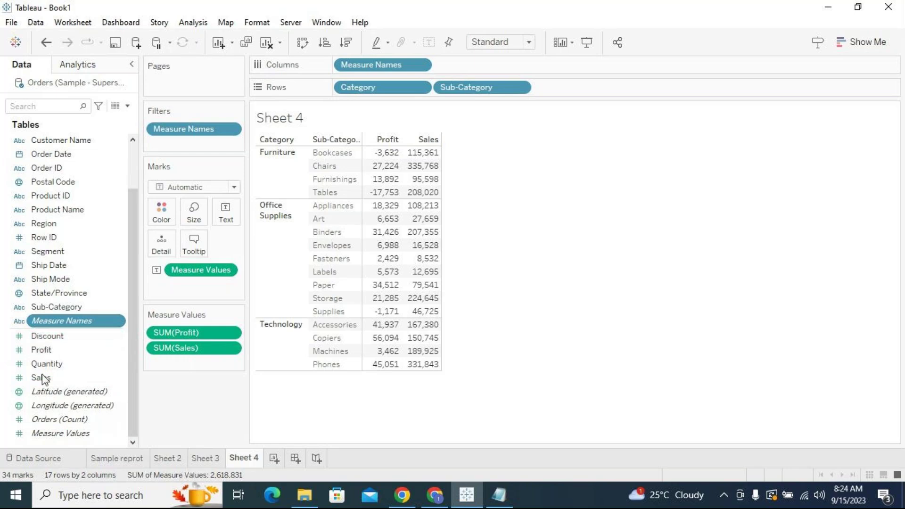
left_click(59, 432)
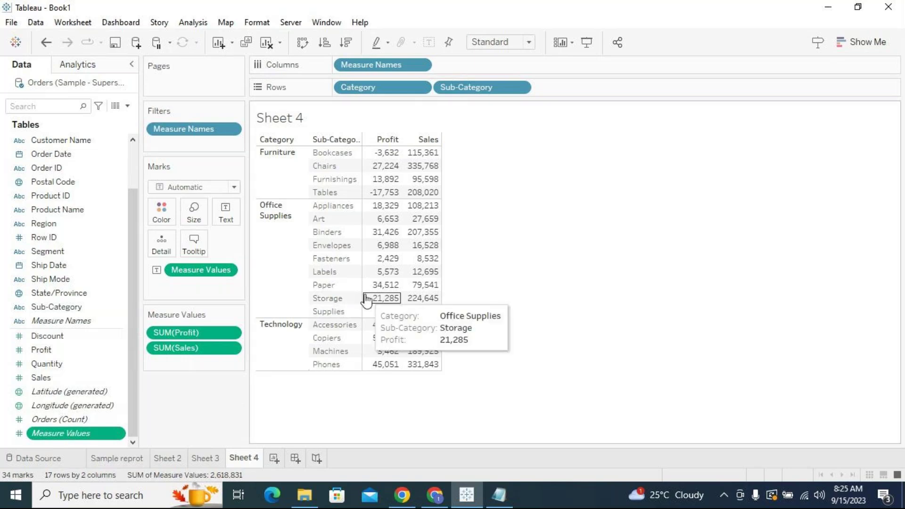
Widen the Sub-Category column of the Sheet 4 text table so its full header fits.
left_click_drag(367, 295, 394, 311)
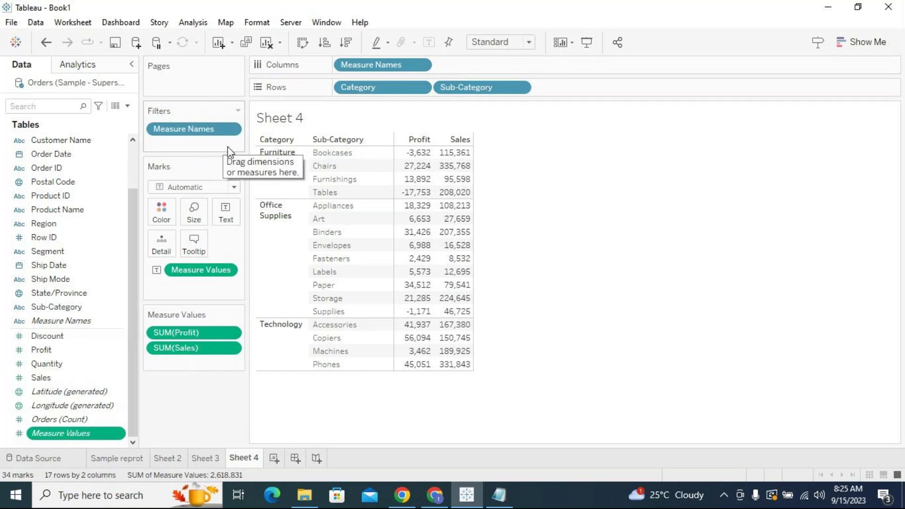
Include Quantity, Discount and Count of Orders in the Measure Names filter of Sheet 4.
left_click(232, 128)
left_click(224, 146)
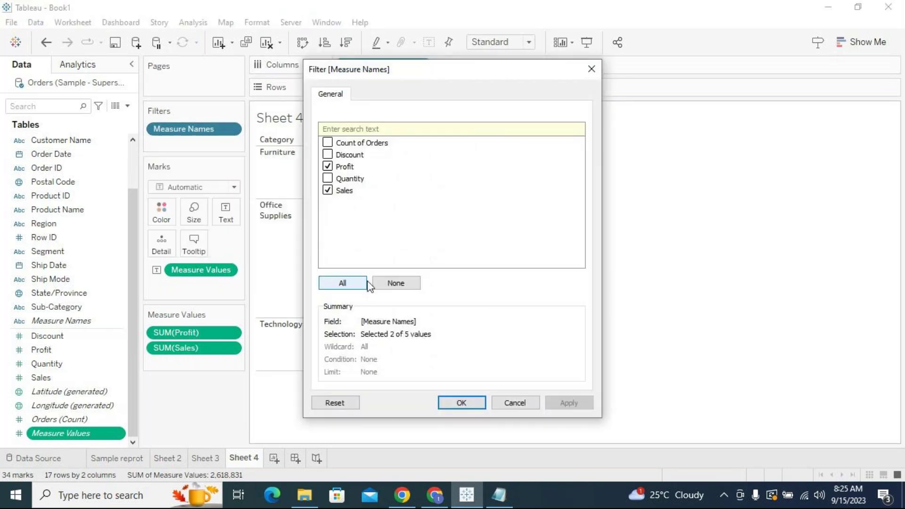
left_click(327, 178)
left_click(327, 155)
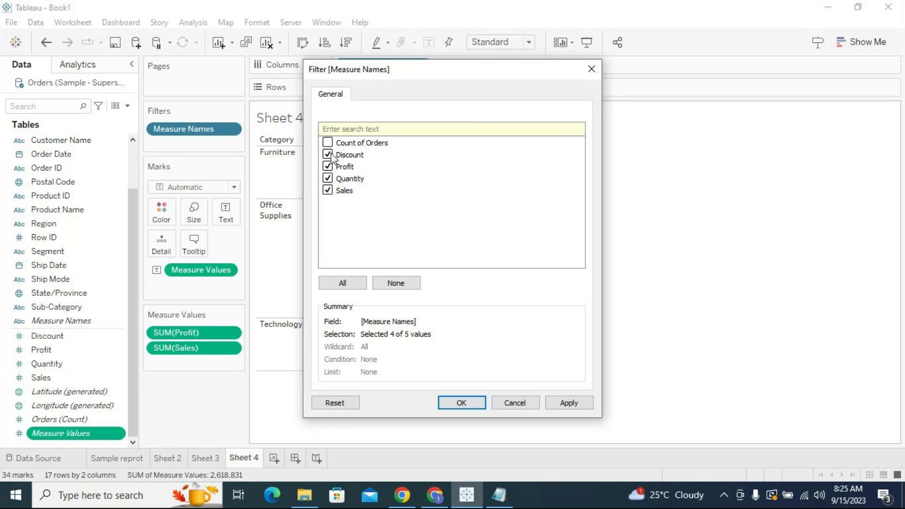
left_click(328, 142)
left_click(461, 403)
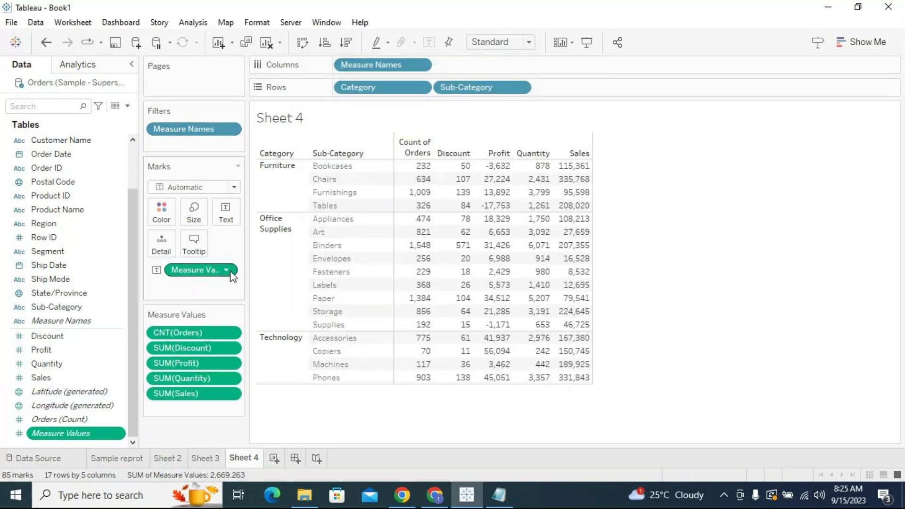
Restrict the Measure Names filter on Sheet 4 to only Profit and Sales.
mouse_move(406, 201)
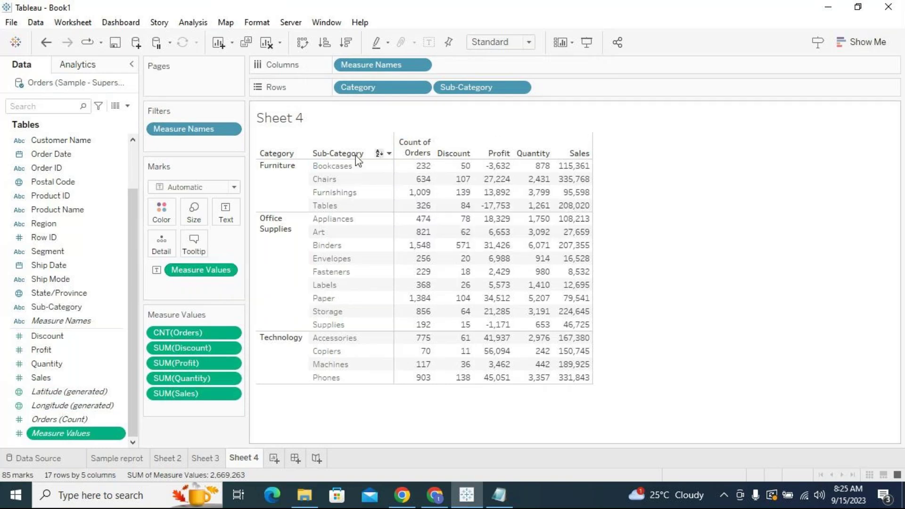
left_click(235, 128)
left_click(227, 142)
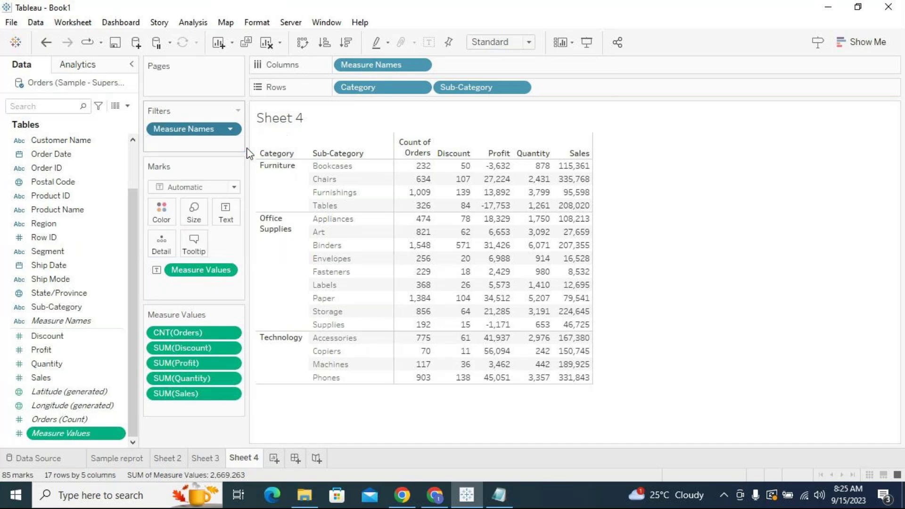
left_click(399, 284)
left_click(328, 190)
left_click(328, 166)
left_click(461, 402)
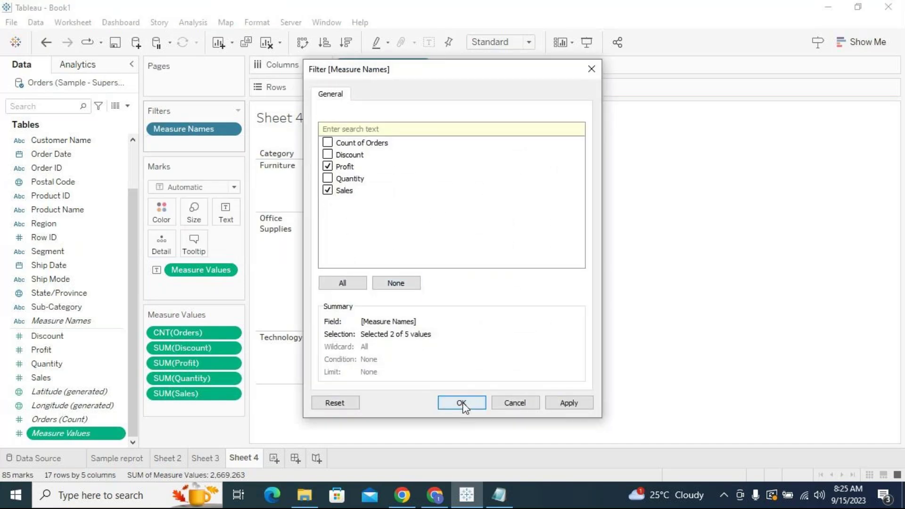
Reorder the measure values on Sheet 4 so that Sales comes before Profit.
mouse_move(450, 152)
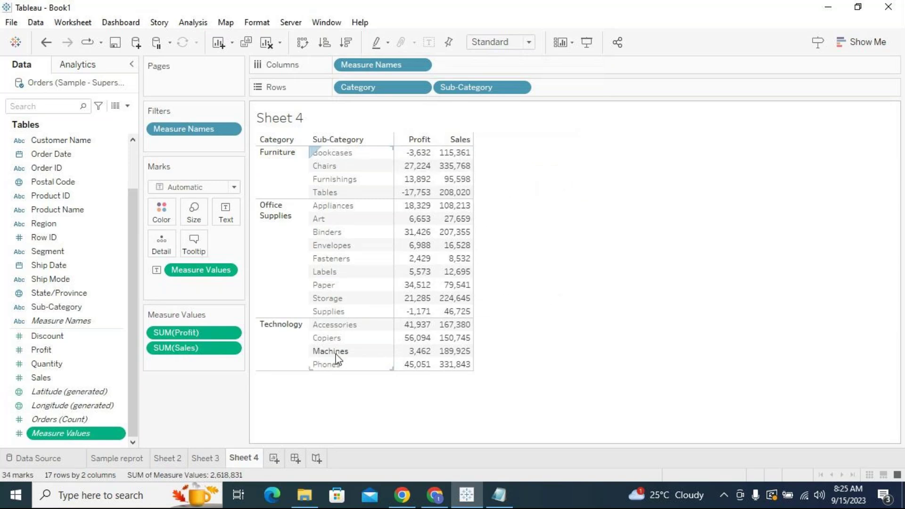
left_click_drag(186, 337, 186, 363)
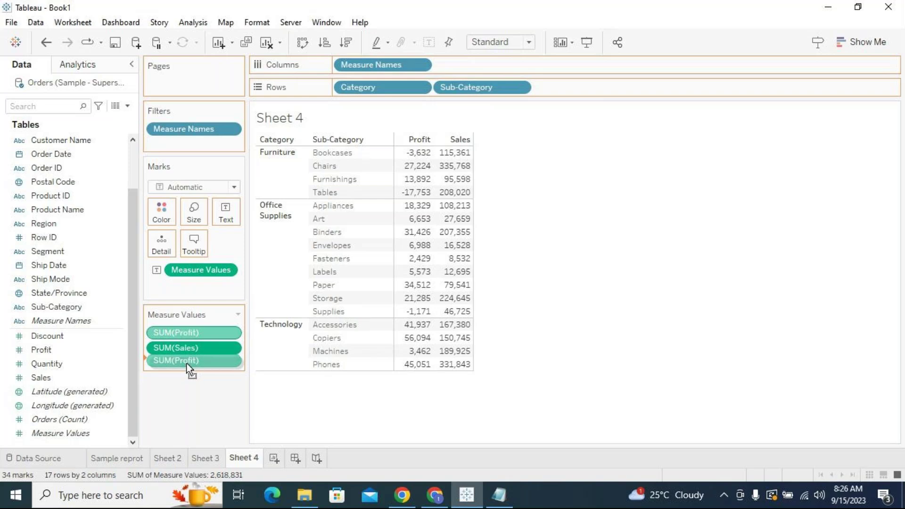
left_click_drag(187, 363, 186, 365)
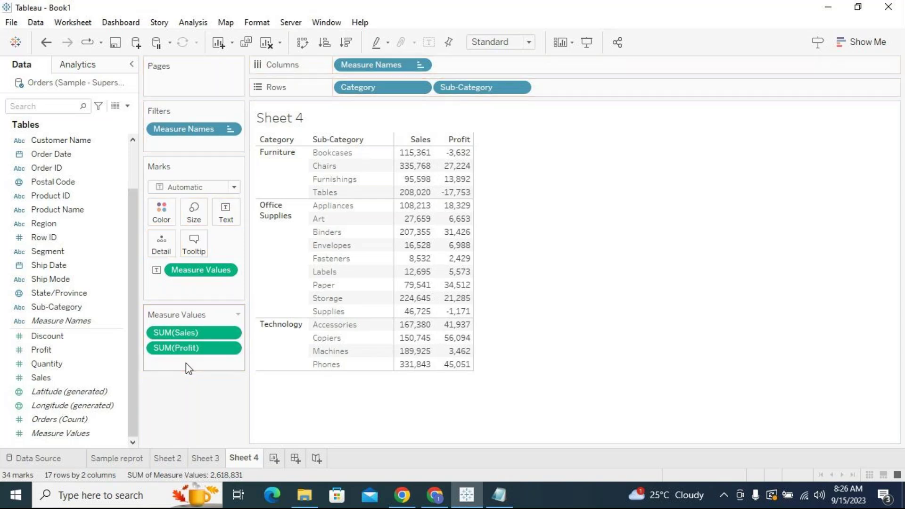
mouse_move(421, 144)
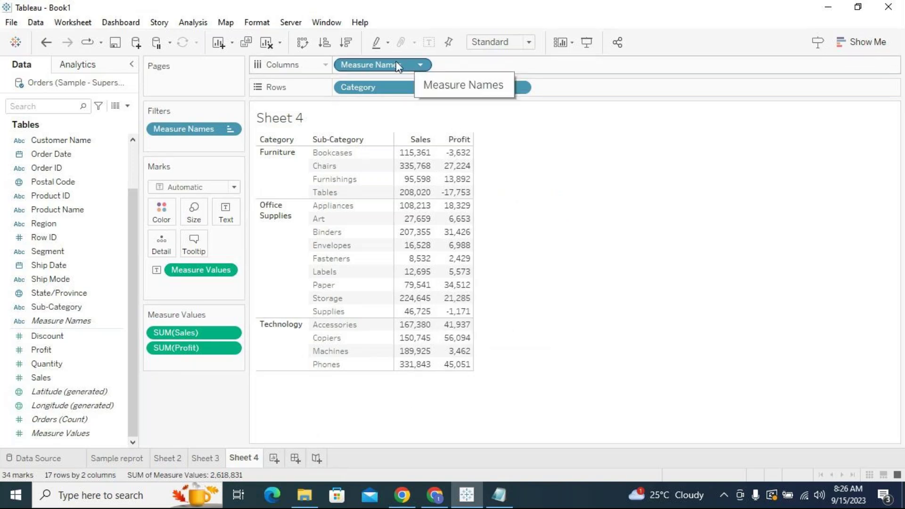
left_click_drag(392, 67, 598, 180)
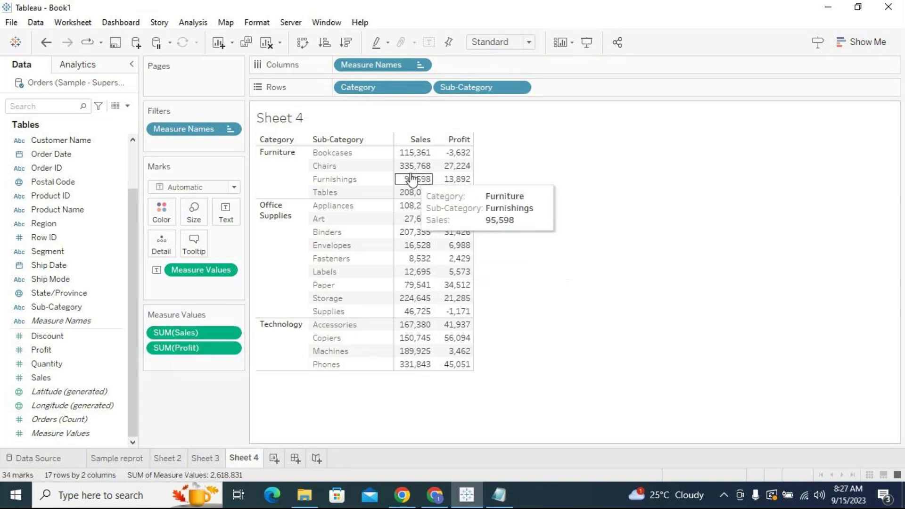
mouse_move(401, 155)
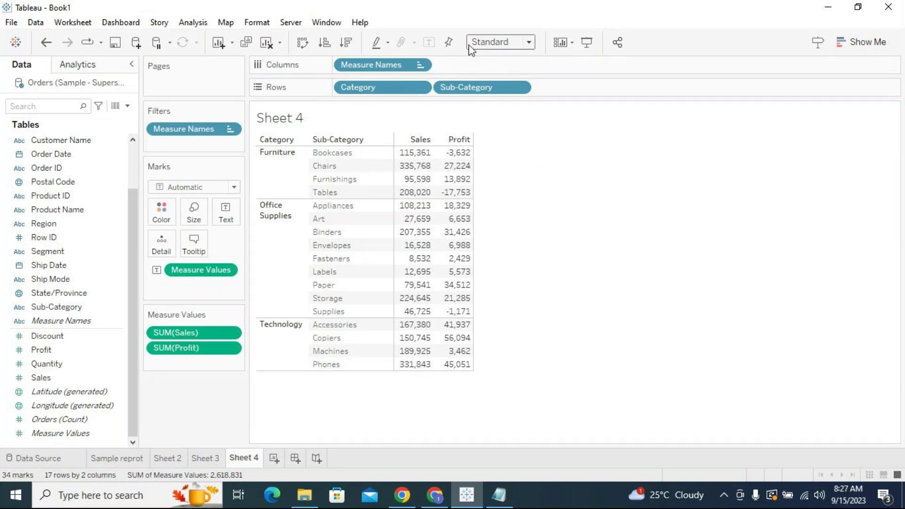
Switch to the Tableau-class-1 notes in Notepad, add blank lines after item 2, and shrink the window over the Sheet 4 worksheet.
left_click(502, 495)
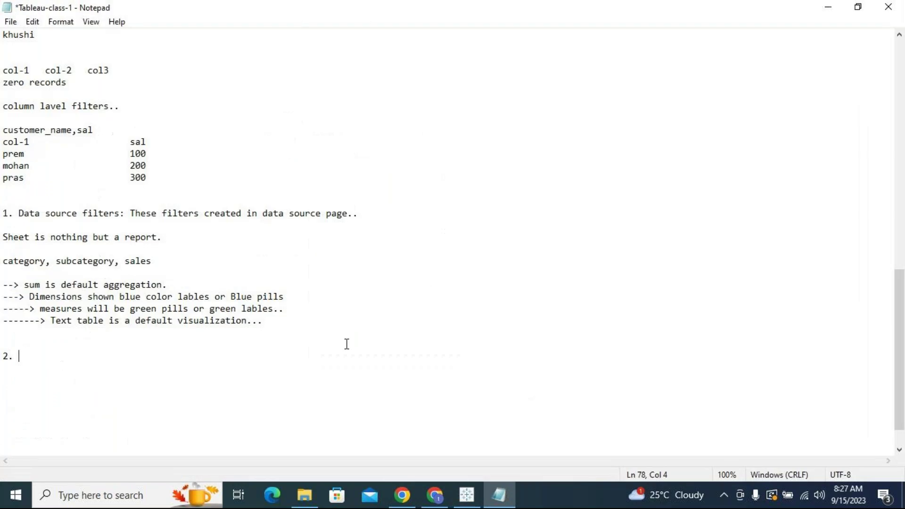
key("Return")
key("Return")
key("Return")
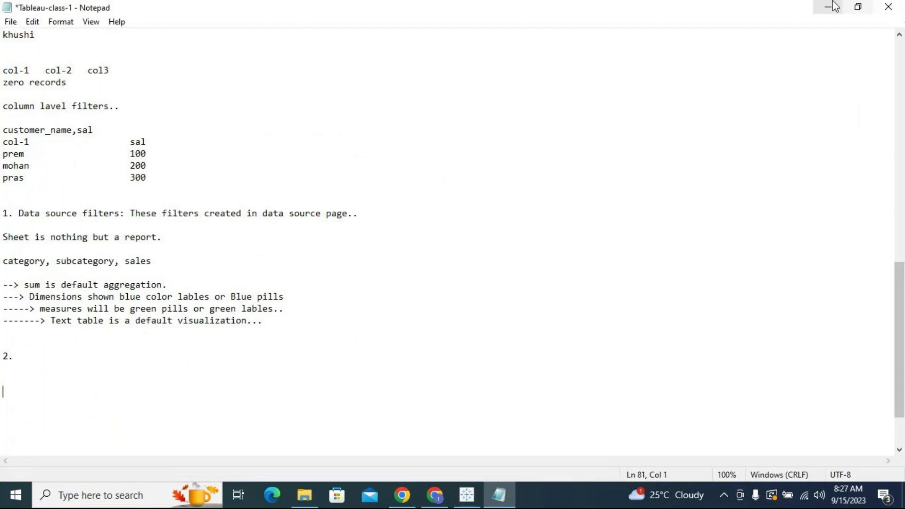
left_click(858, 7)
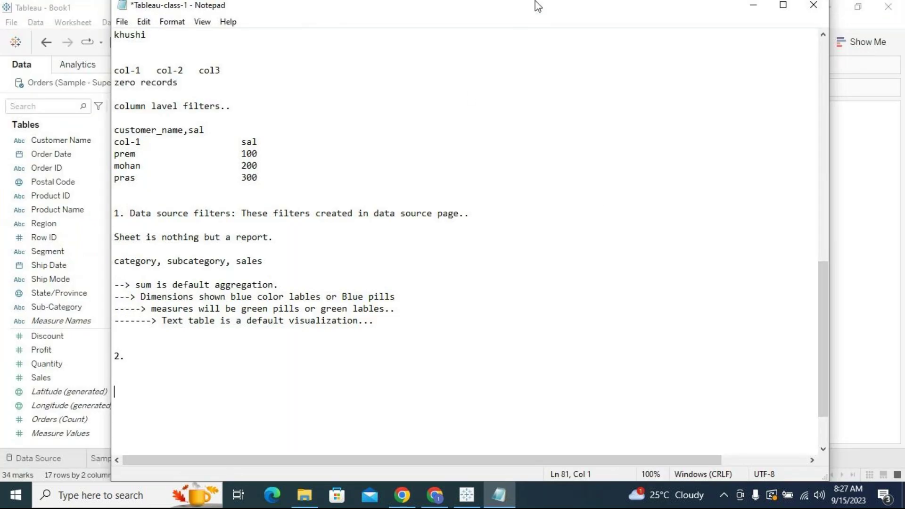
left_click_drag(729, 2, 678, 276)
left_click_drag(607, 287, 588, 177)
scroll(344, 330, "down", 8)
Write the note "10194 records.." and place the notes window below the first rows of the Sheet 4 table.
type("10194")
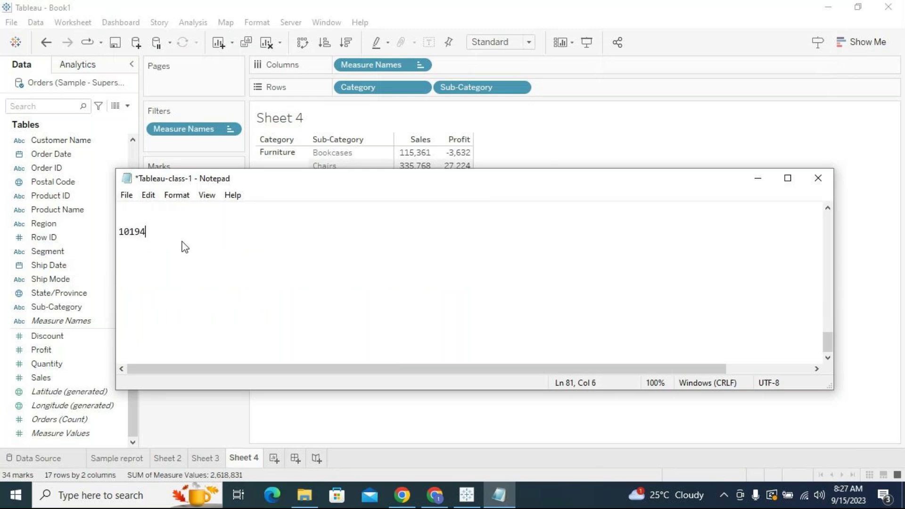
type(" records..")
key("Return")
key("Return")
left_click_drag(392, 173, 366, 217)
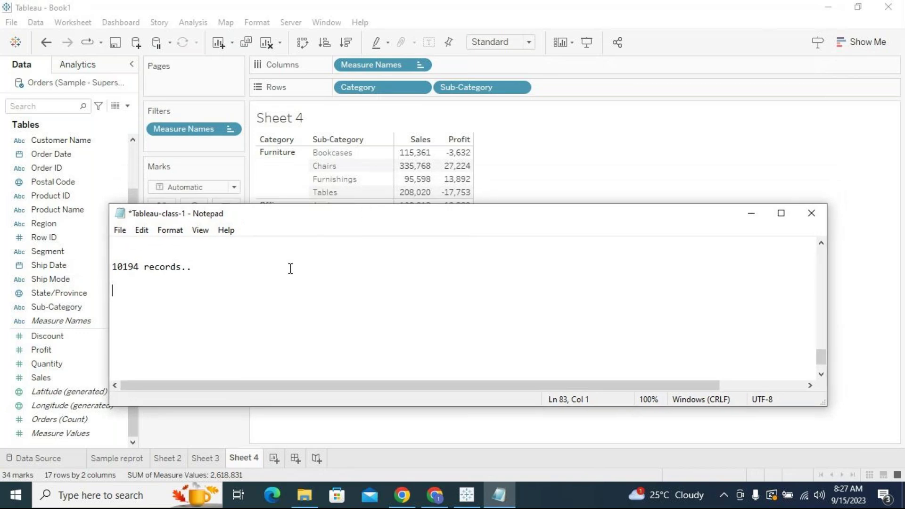
Extend the note line with "sum(sales of 10194 records)", reusing the text "10194 records" from its beginning.
left_click(198, 267)
type("sum(")
left_click_drag(181, 266, 103, 268)
key("ctrl+c")
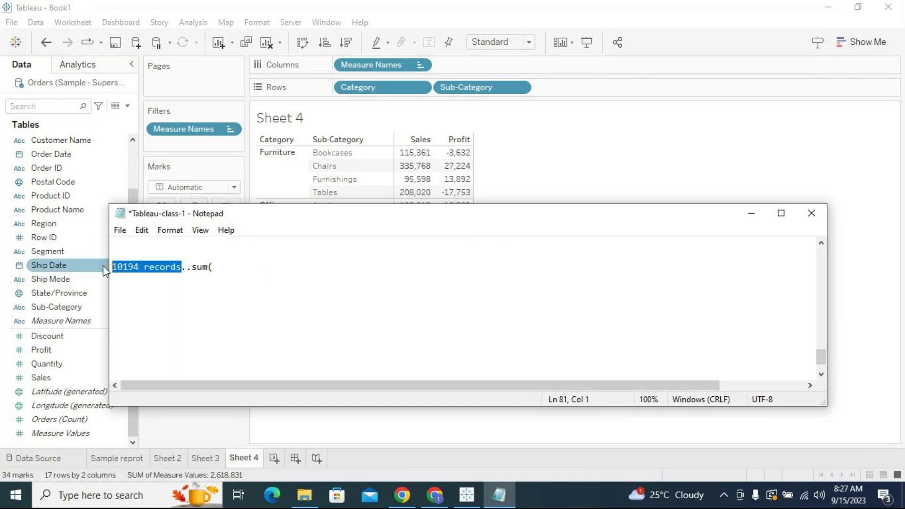
left_click(234, 267)
type("sa")
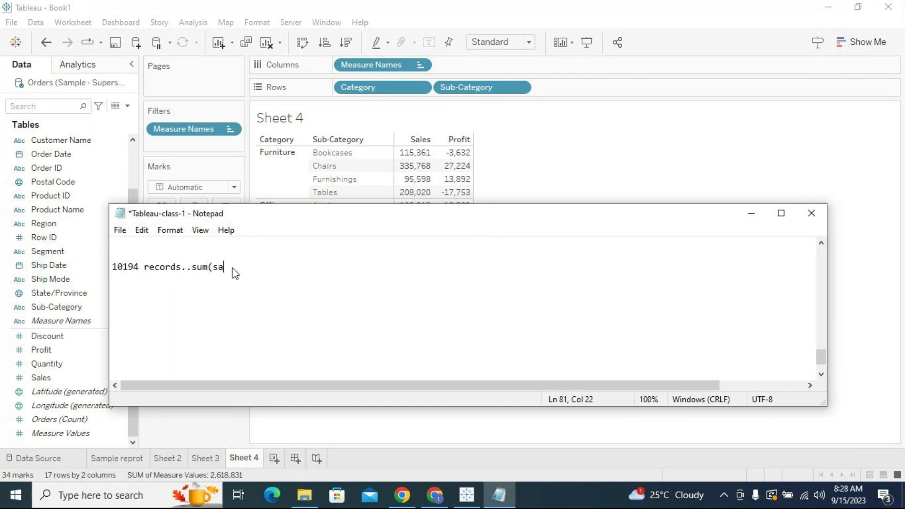
type("les of")
key("ctrl+v")
type(")")
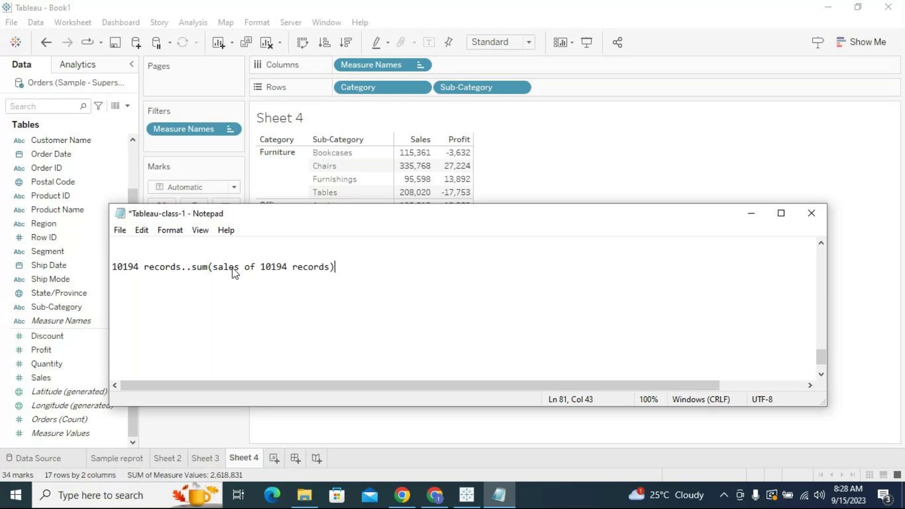
Append "---> one aggregated value" to the note line and remove the leftover characters after it.
type("---> one value")
left_click(383, 267)
type("aggvalu")
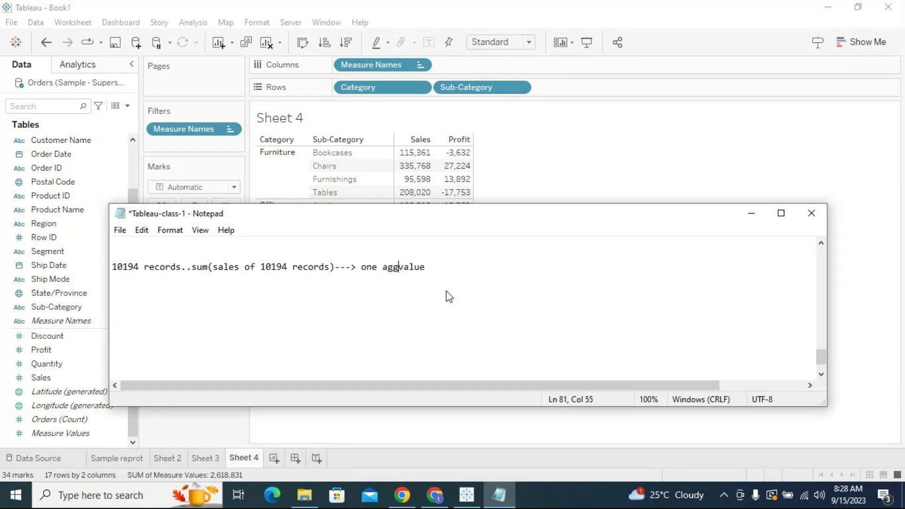
type("e")
key("BackSpace")
type("regated value")
key("Delete")
key("Delete")
key("Delete")
key("Delete")
key("Delete")
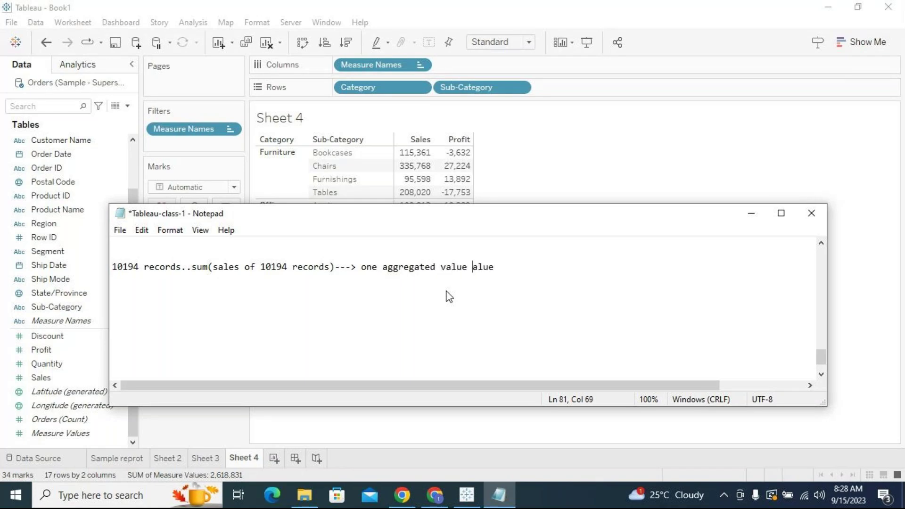
Finish the note line with "----> business sale amount..." and minimize the notes to return to Tableau's Sheet 4.
type("----> business sale amou")
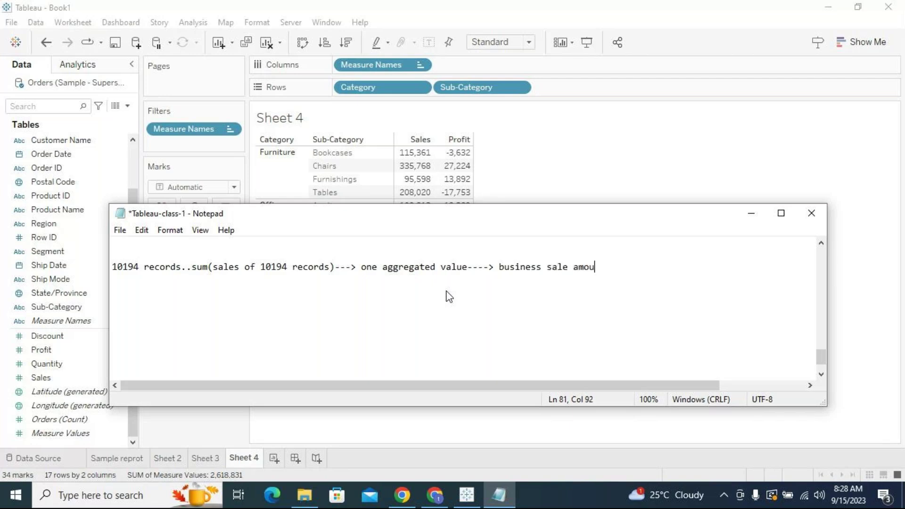
type("nt...-")
left_click(753, 217)
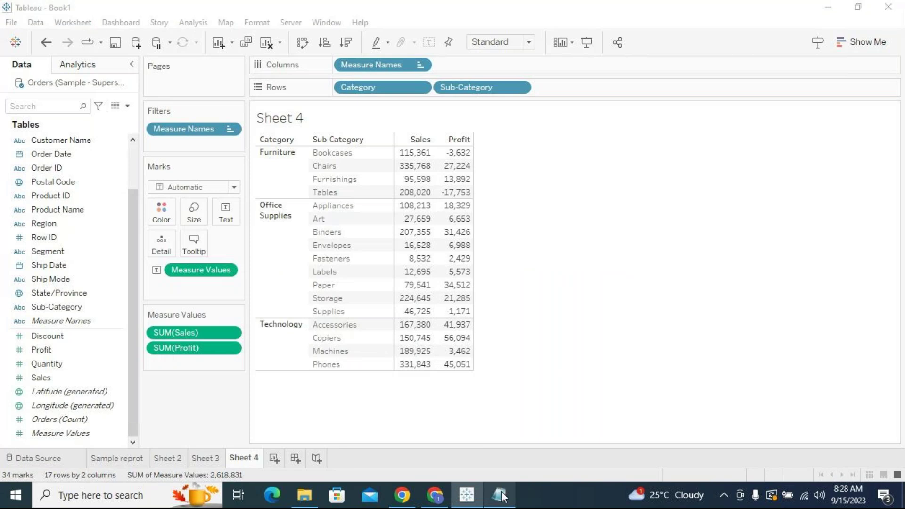
Switch to the Tableau-class-1 notes in Notepad, place the window below the first rows of the Sheet 4 table and start a new line.
left_click(501, 495)
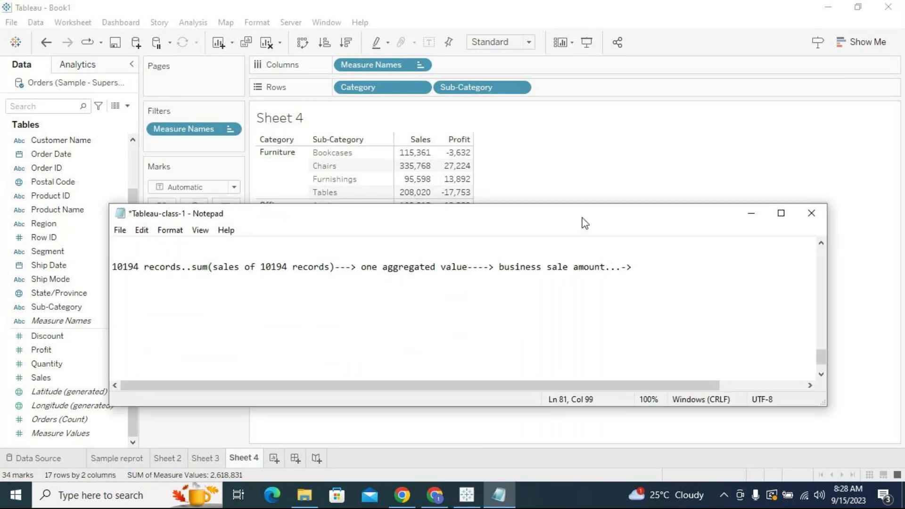
left_click_drag(583, 220, 592, 275)
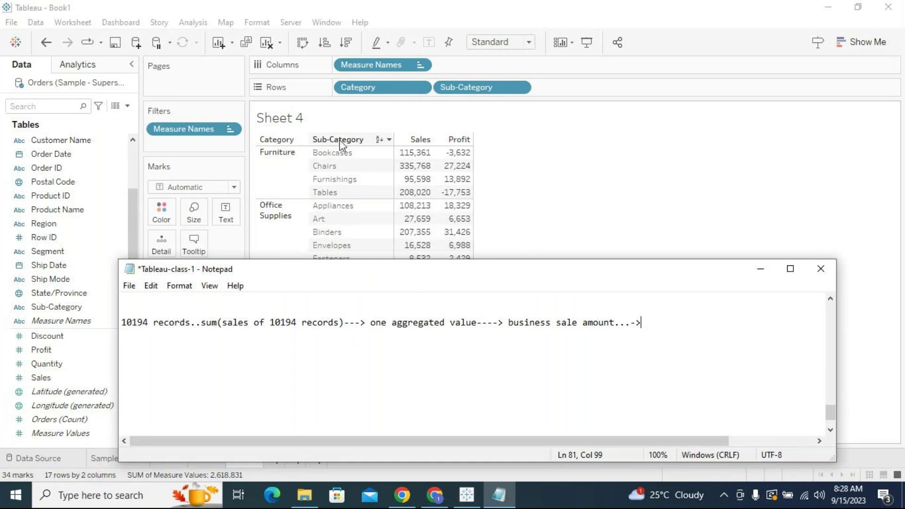
key("Return")
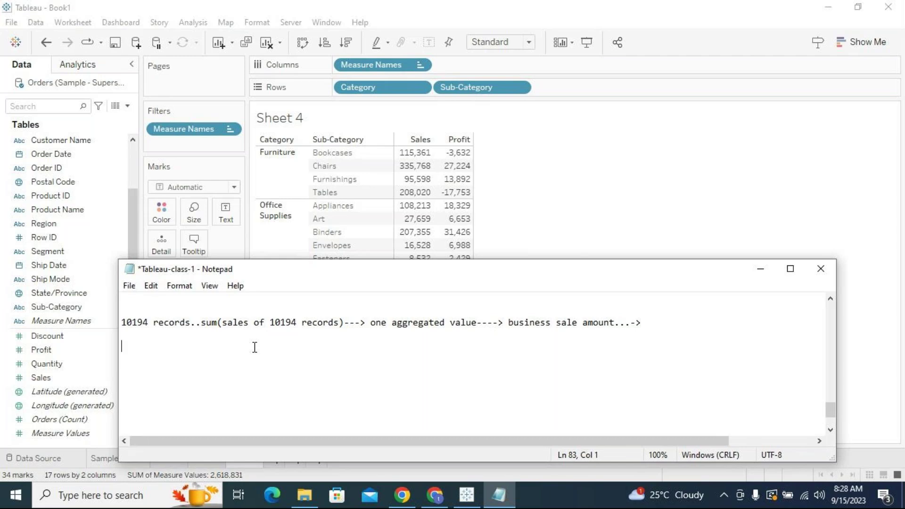
Write the query "select category,sub-category,sum(sales),sum(profit) from orders" below the aggregation note.
type("select category,sub-category,sumsales")
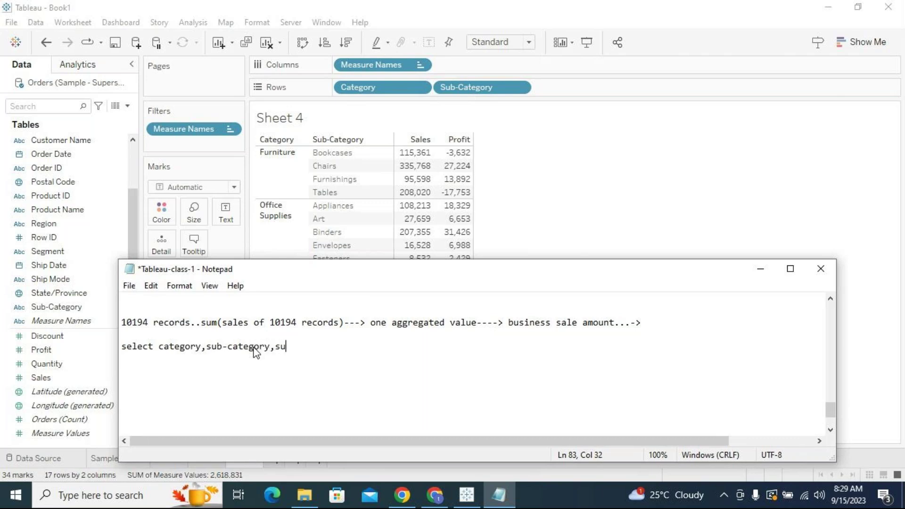
key("BackSpace")
key("BackSpace")
key("BackSpace")
key("BackSpace")
key("BackSpace")
key("BackSpace")
key("BackSpace")
key("BackSpace")
type("sum")
type("(")
type("sale")
type("s).")
key("BackSpace")
type(",sum(pro")
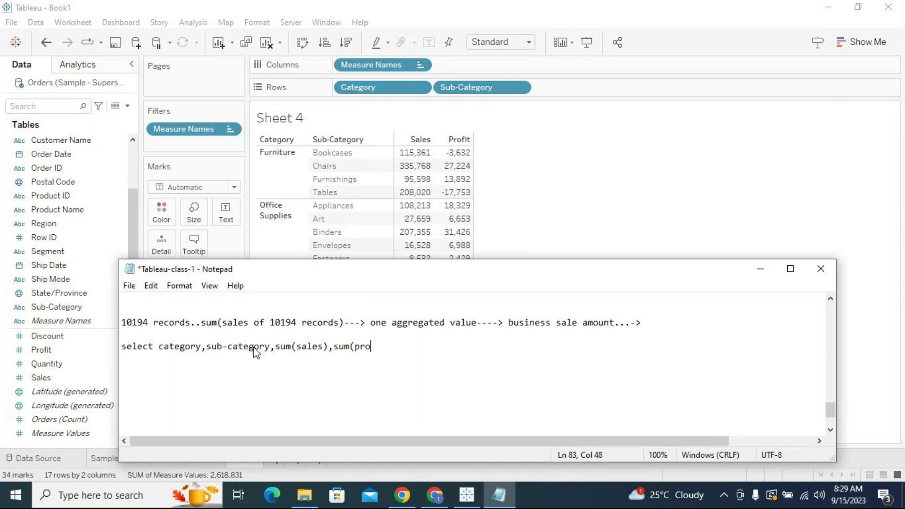
type("fit) from orders")
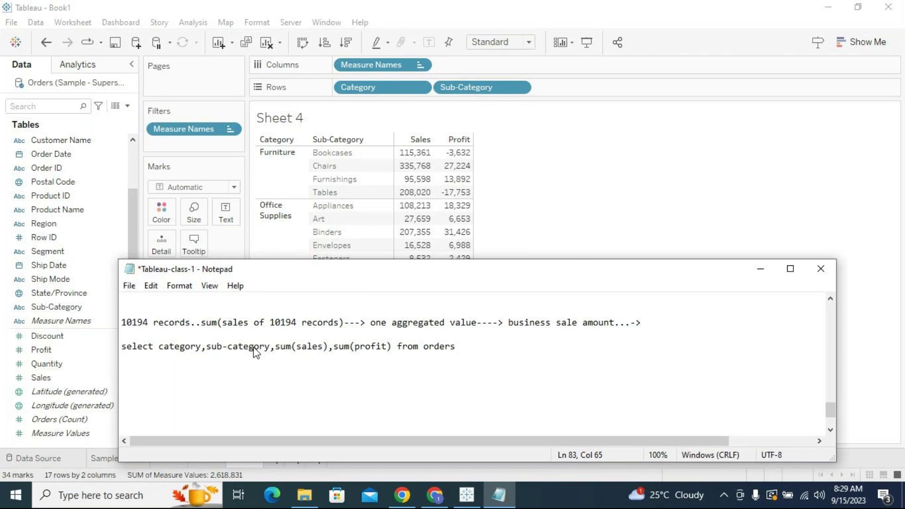
Insert the alias "sales" after sum(sales) in the query.
left_click(295, 346)
left_click_drag(295, 347, 275, 347)
left_click(290, 368)
left_click(328, 348)
type("s")
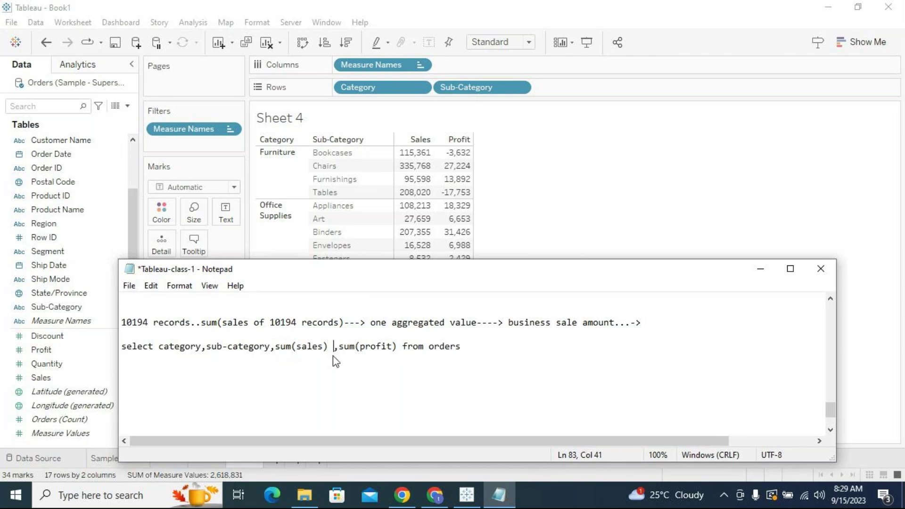
type("ales")
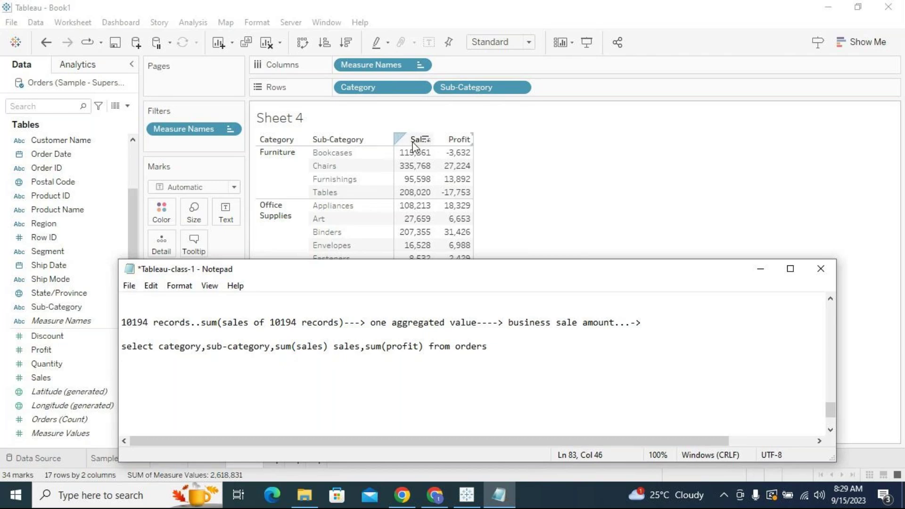
Insert the alias "profit" after sum(profit) in the query, before "from orders".
left_click(424, 348)
left_click_drag(329, 346, 277, 347)
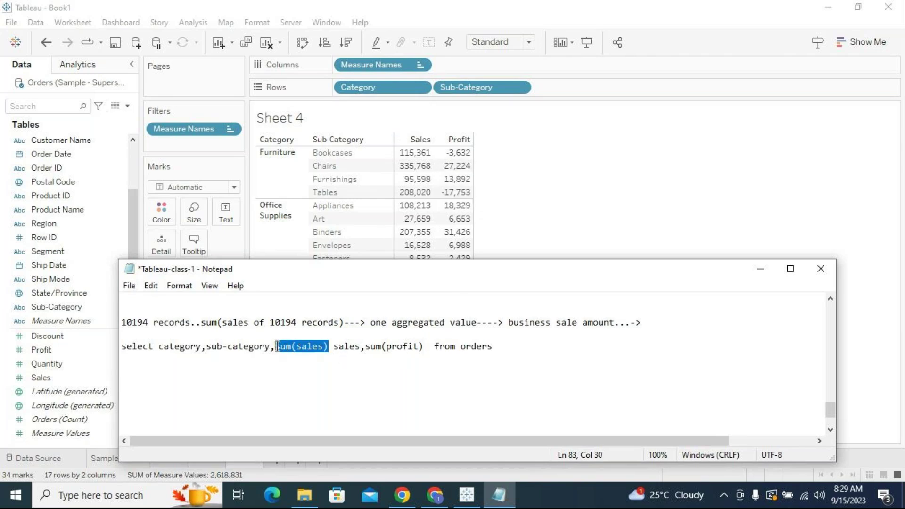
left_click(334, 347)
left_click_drag(292, 346, 381, 346)
left_click(360, 347)
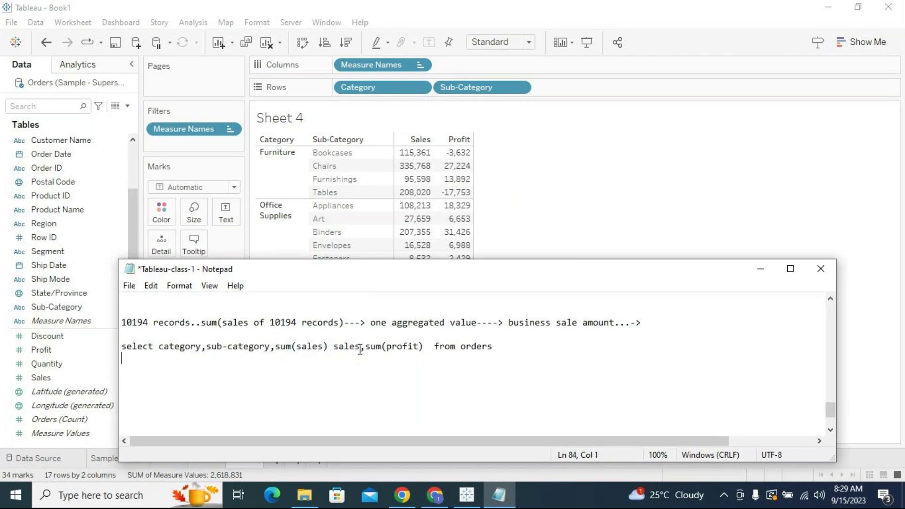
left_click(428, 347)
type("profit")
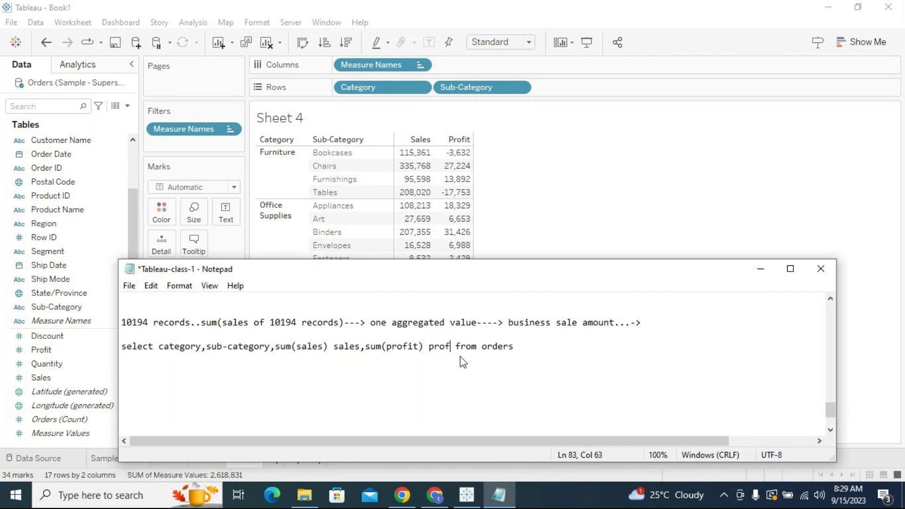
End the query with "group by category,sub-category;", reusing the two field names from the select list.
left_click(541, 347)
type("group by")
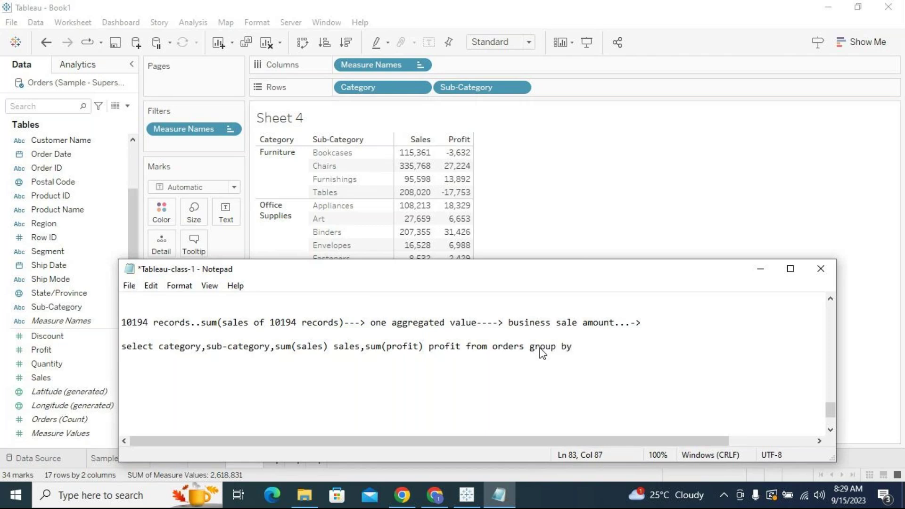
left_click_drag(270, 347, 161, 350)
key("ctrl+c")
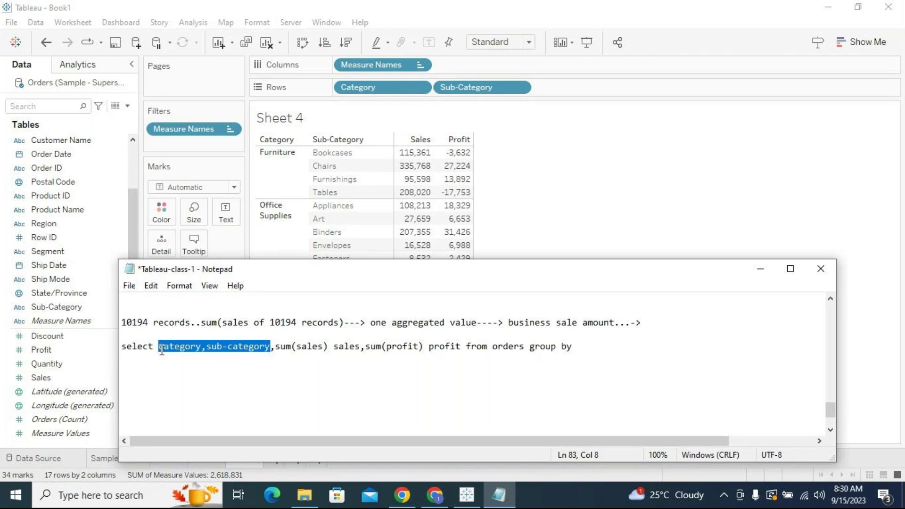
left_click(578, 348)
key("ctrl+v")
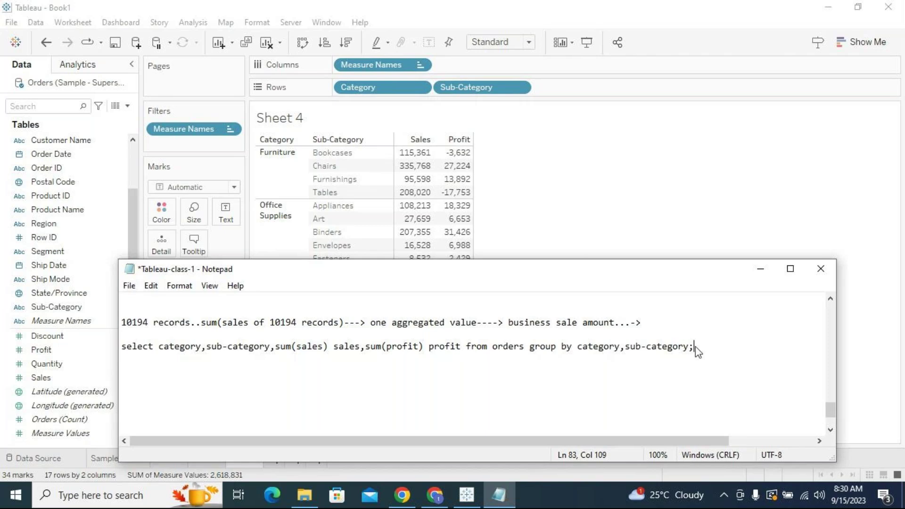
Highlight the whole query to compare it with the Sheet 4 table, and minimize the notes to return to Tableau.
left_click_drag(696, 347, 120, 346)
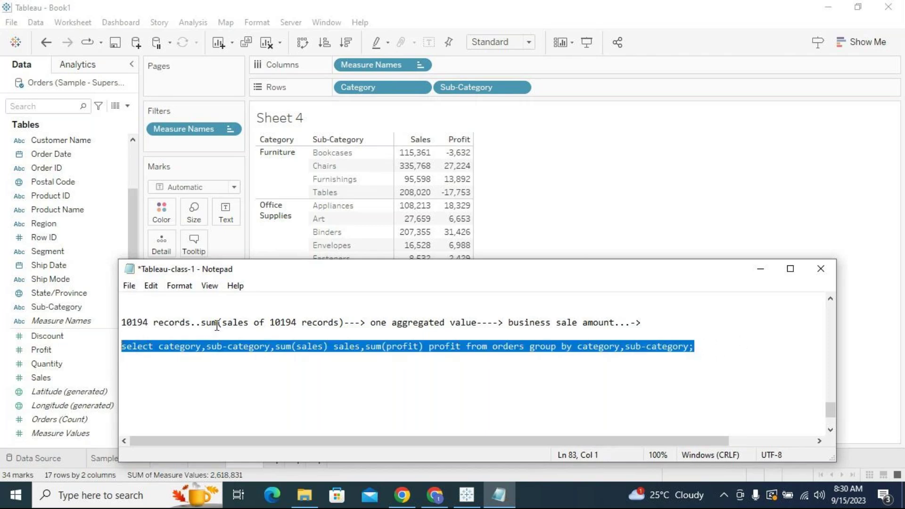
left_click_drag(271, 268, 276, 388)
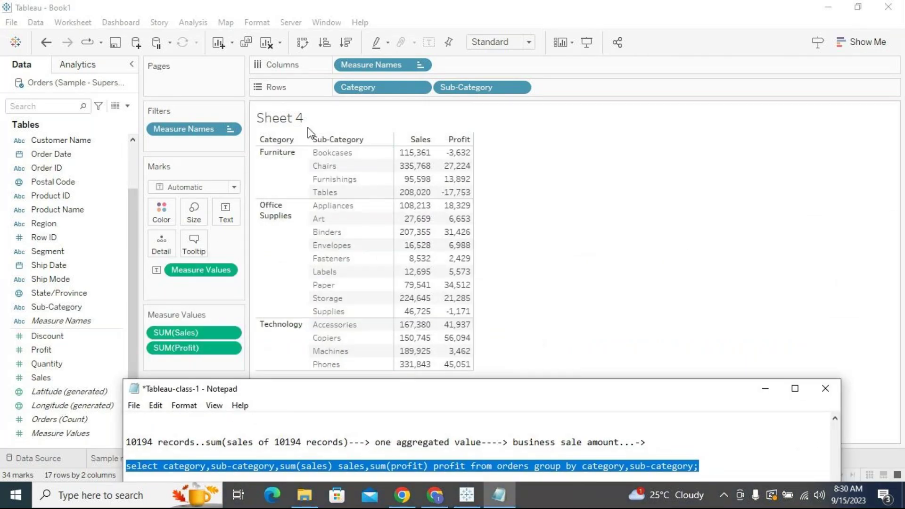
left_click(765, 392)
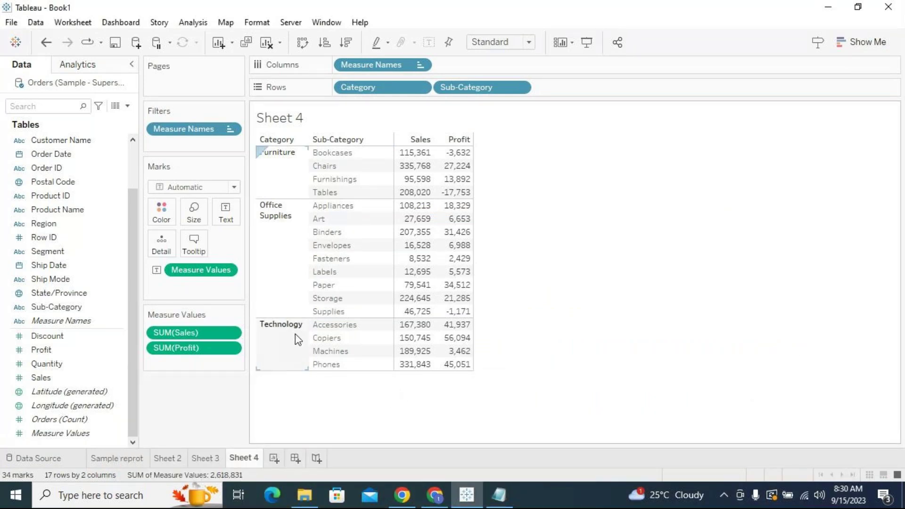
mouse_move(457, 230)
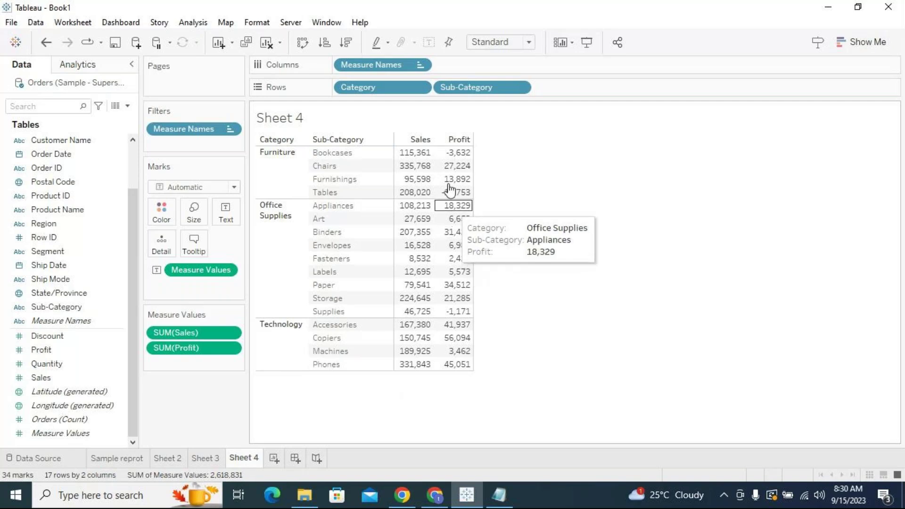
Add the Quantity measure to the Sheet 4 table and include Discount through the Measure Names filter.
double_click(62, 368)
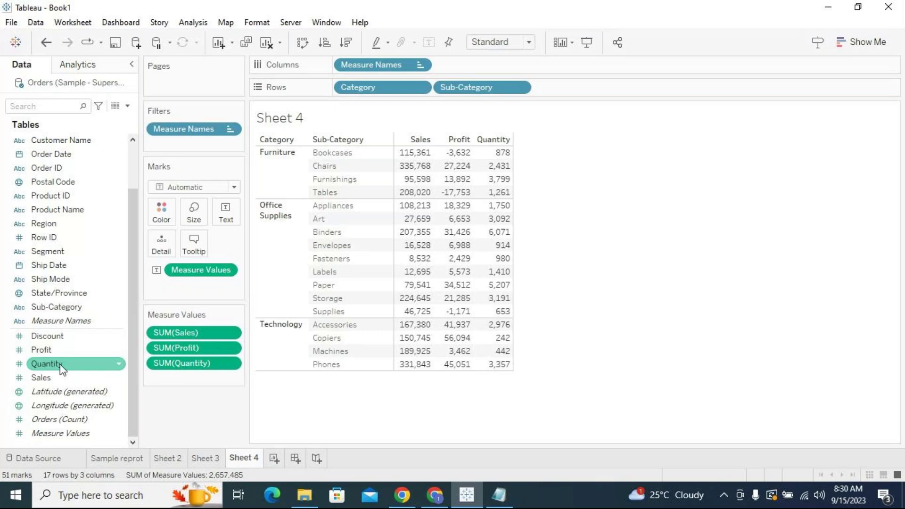
left_click(230, 128)
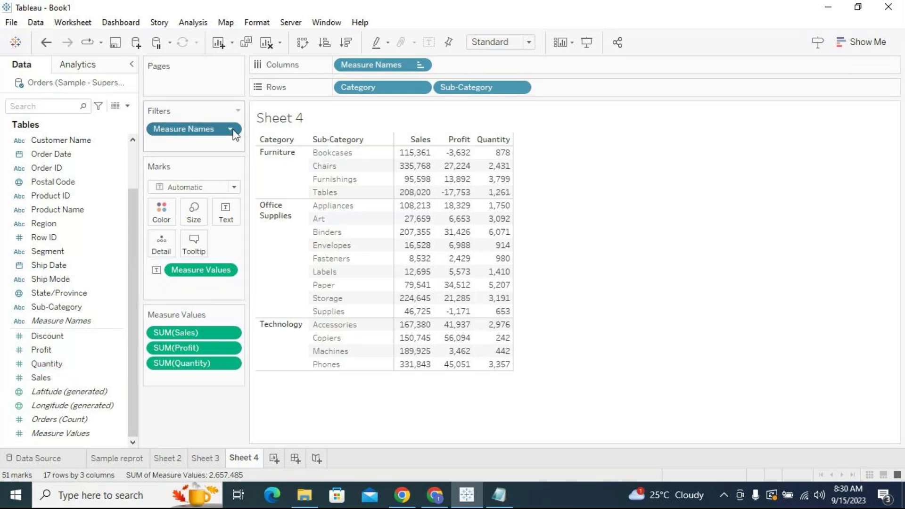
left_click(228, 145)
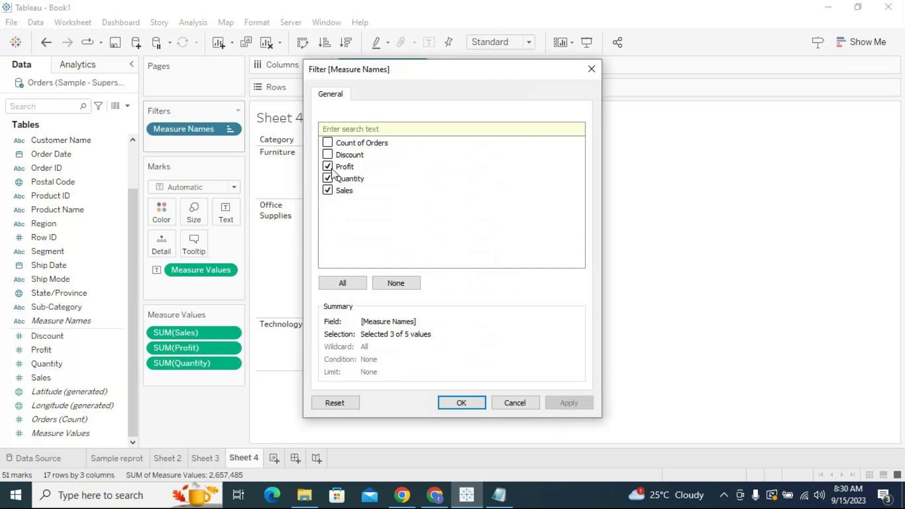
left_click(327, 154)
left_click(461, 404)
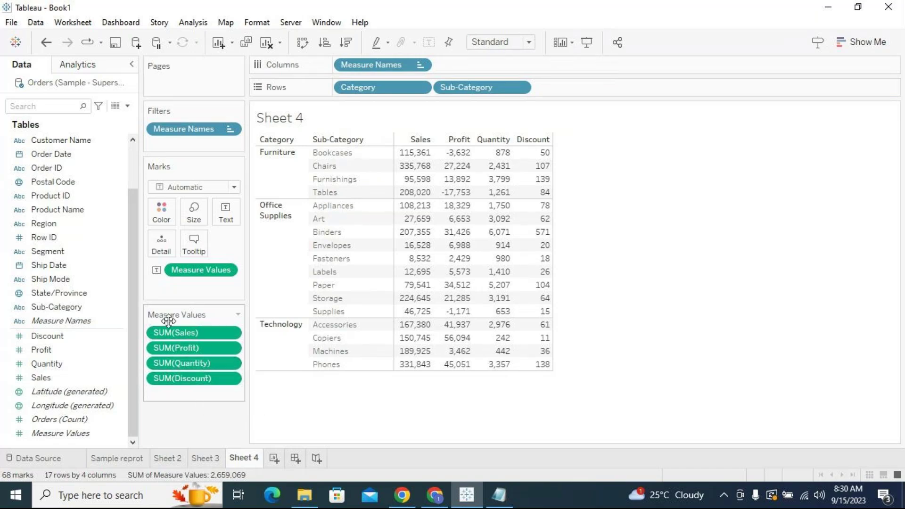
mouse_move(188, 347)
left_mouse_down()
mouse_move(188, 368)
mouse_move(188, 350)
left_mouse_up()
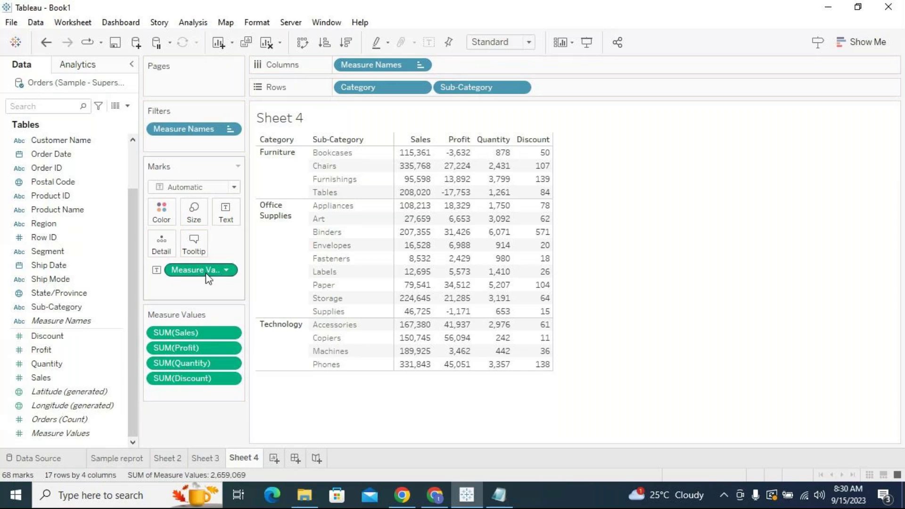
left_click(232, 221)
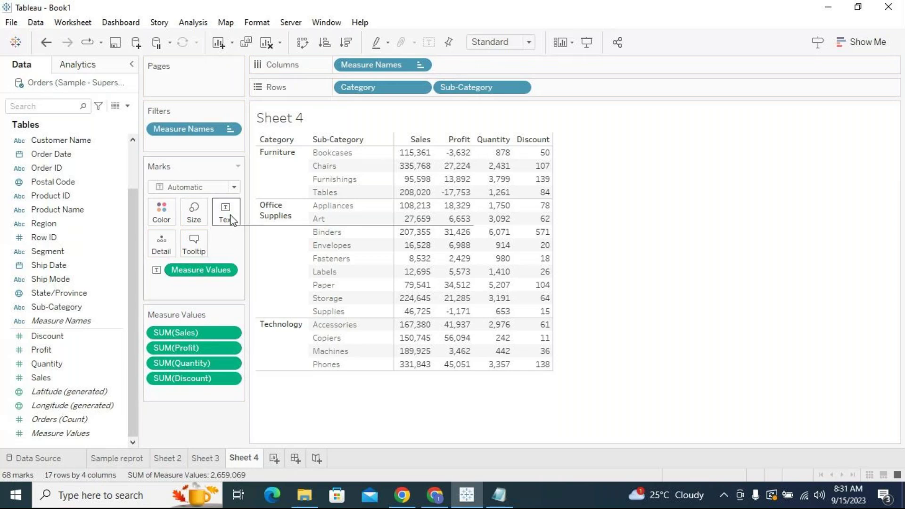
Take Measure Names off the Columns shelf and the Filters shelf of Sheet 4.
left_click_drag(366, 63, 770, 204)
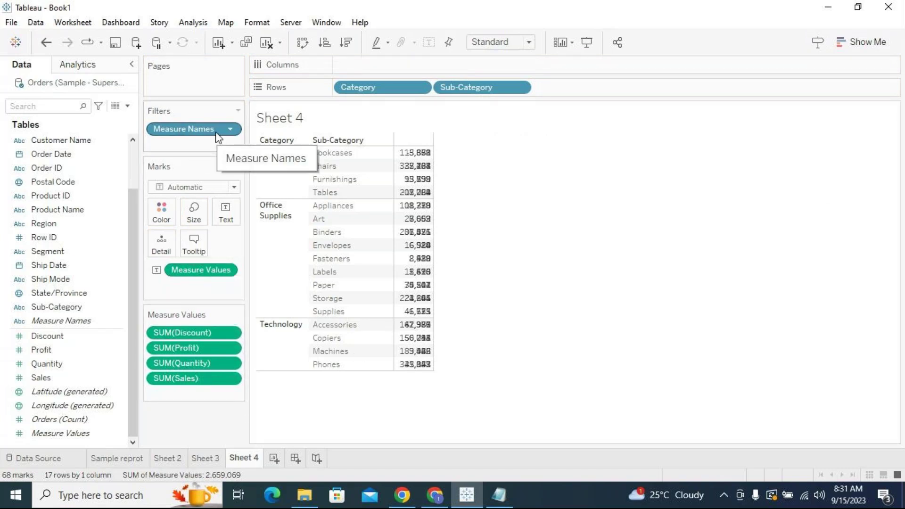
left_click_drag(206, 126, 666, 240)
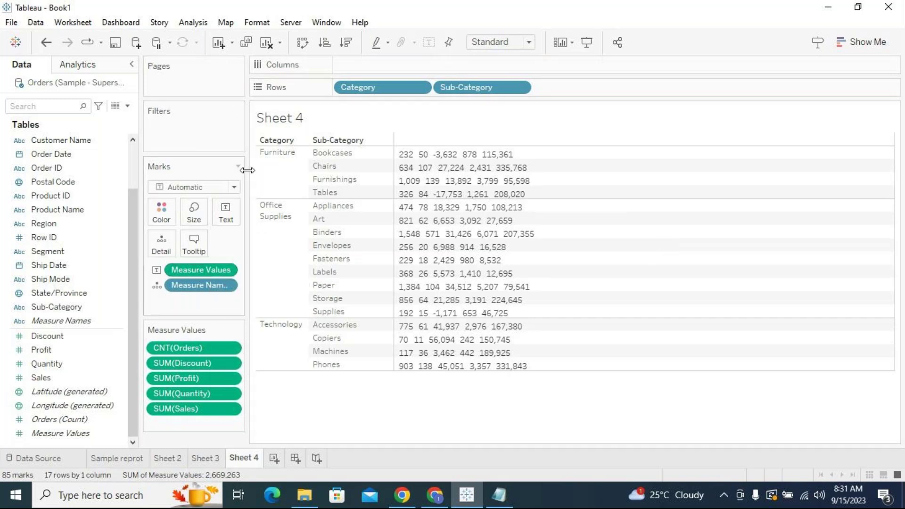
mouse_move(406, 158)
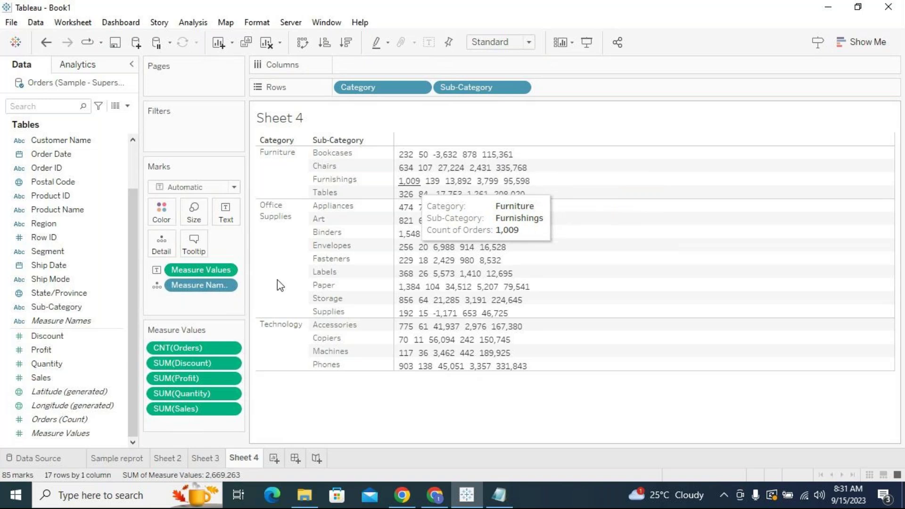
Remove Measure Names from the Marks card and again from the filters, and examine the individual table cells.
left_click_drag(196, 282, 319, 412)
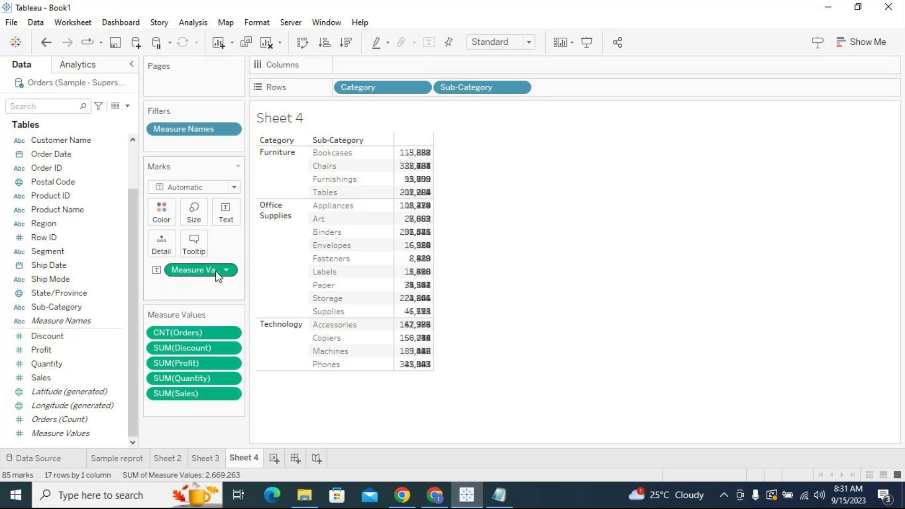
left_click_drag(238, 135, 697, 248)
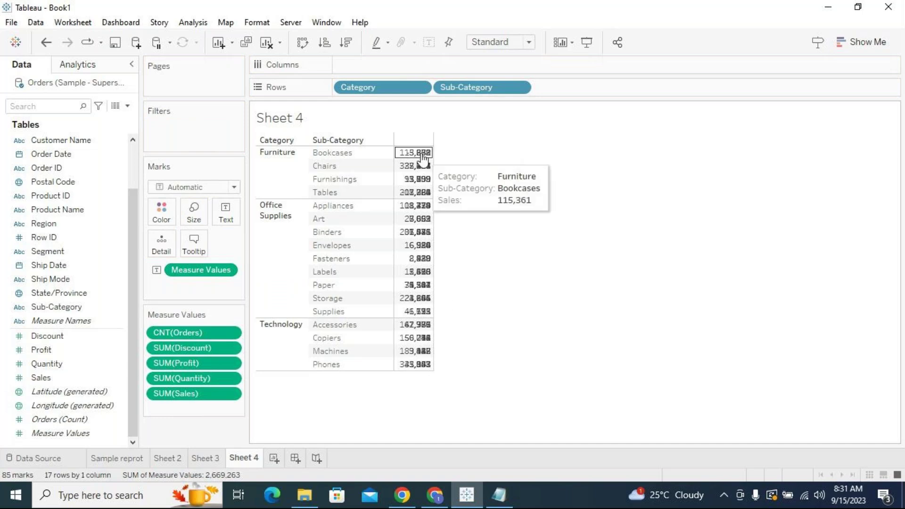
mouse_move(423, 238)
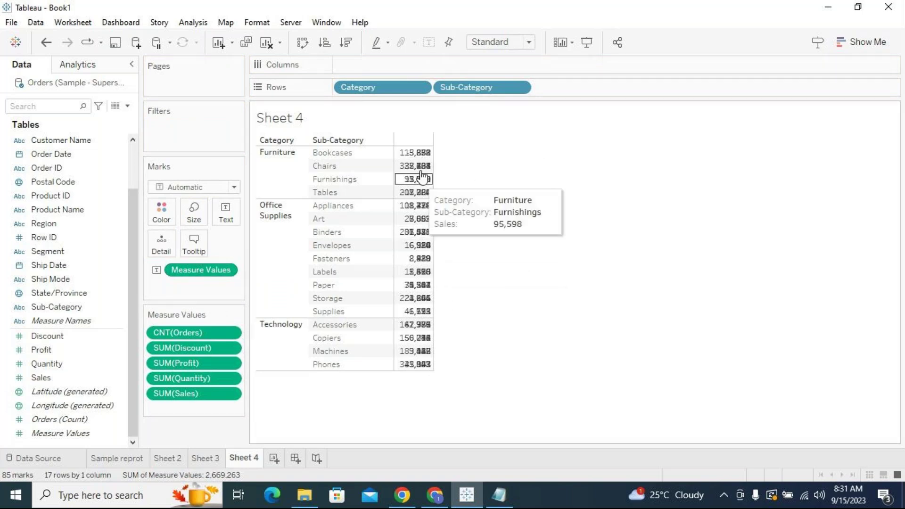
mouse_move(425, 156)
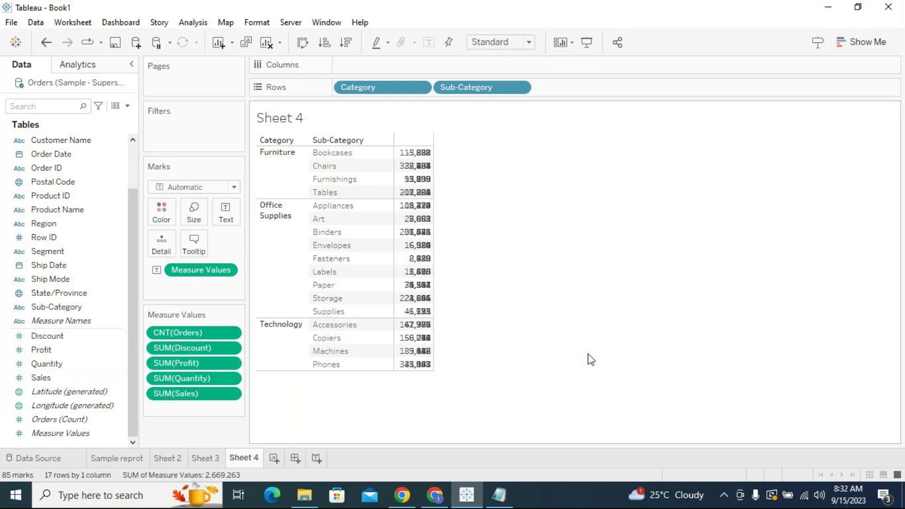
Place Measure Names on Columns and filter it to only Discount, Profit, Quantity and Sales.
left_click_drag(89, 321, 507, 65)
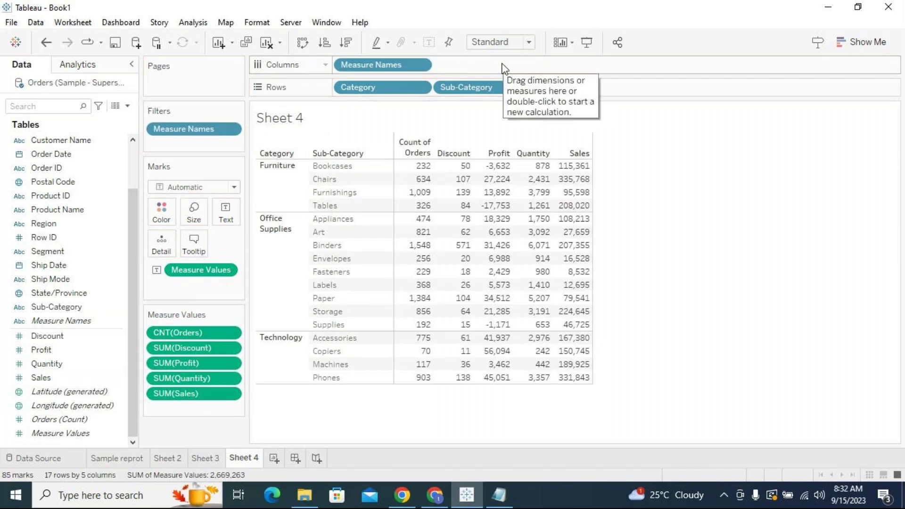
left_click(230, 129)
left_click(216, 146)
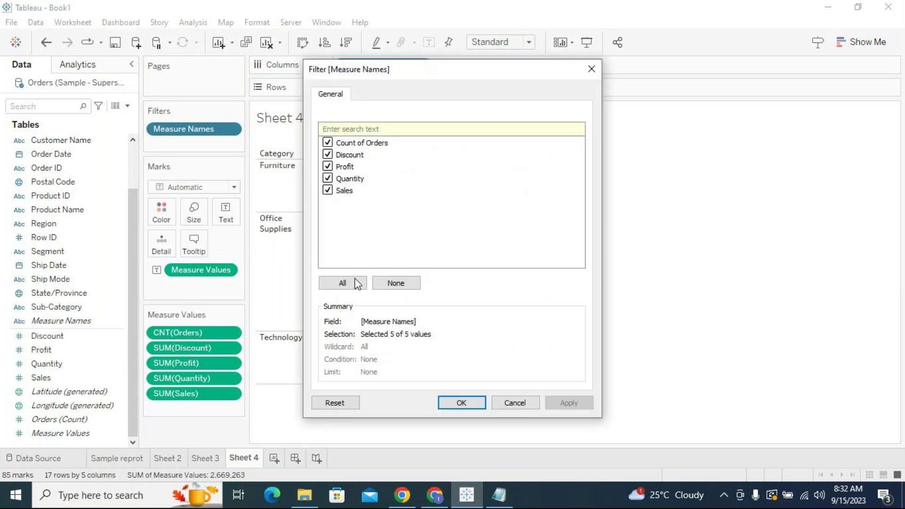
left_click(396, 283)
left_click(328, 190)
left_click(328, 166)
left_click(328, 178)
left_click(328, 155)
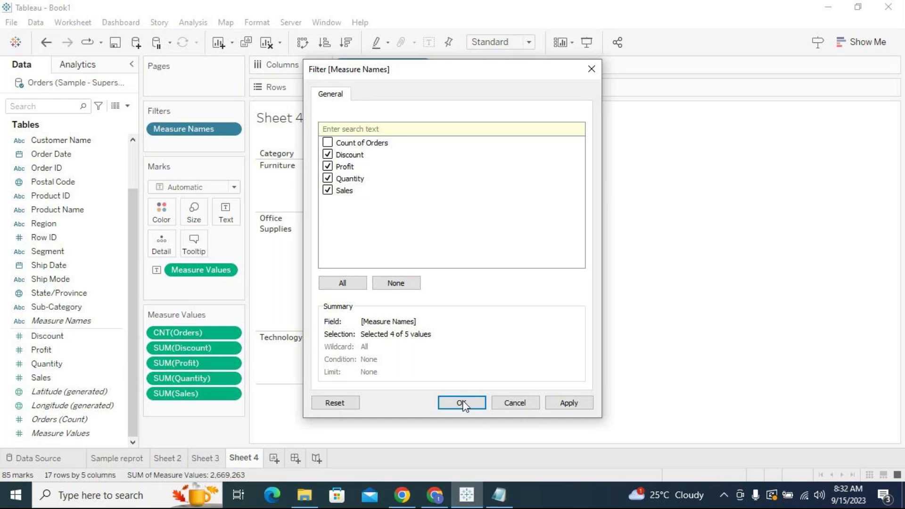
left_click(461, 403)
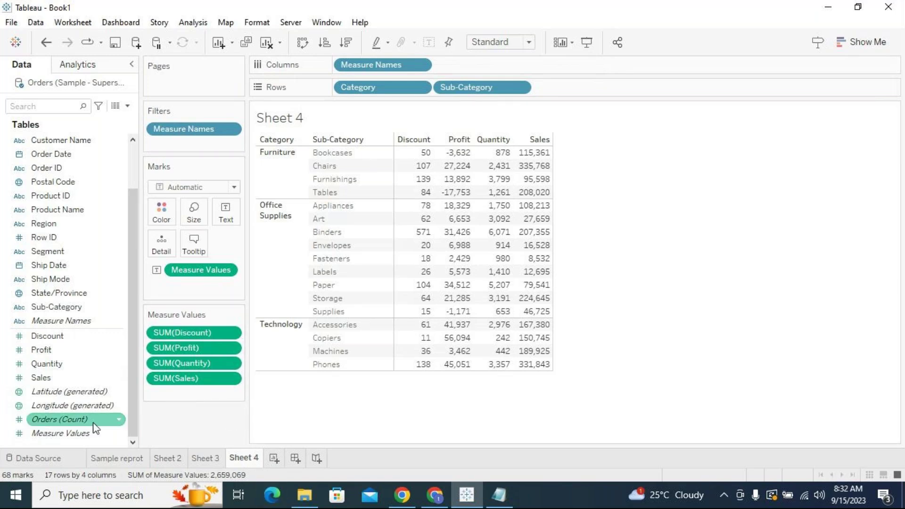
Create a new worksheet and place Category and Sub-Category on Rows.
left_click(277, 458)
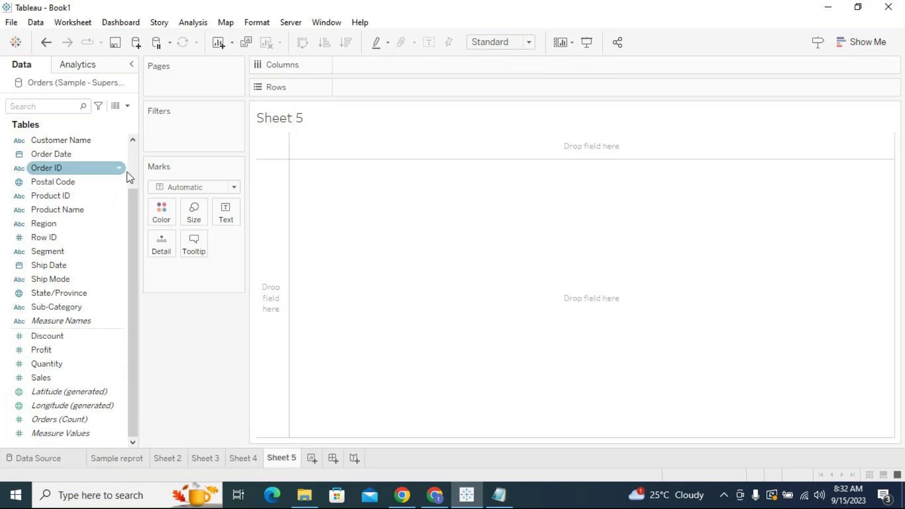
scroll(130, 172, "up", 2)
left_click(76, 142)
left_click_drag(78, 150, 376, 93)
left_click_drag(78, 365, 489, 88)
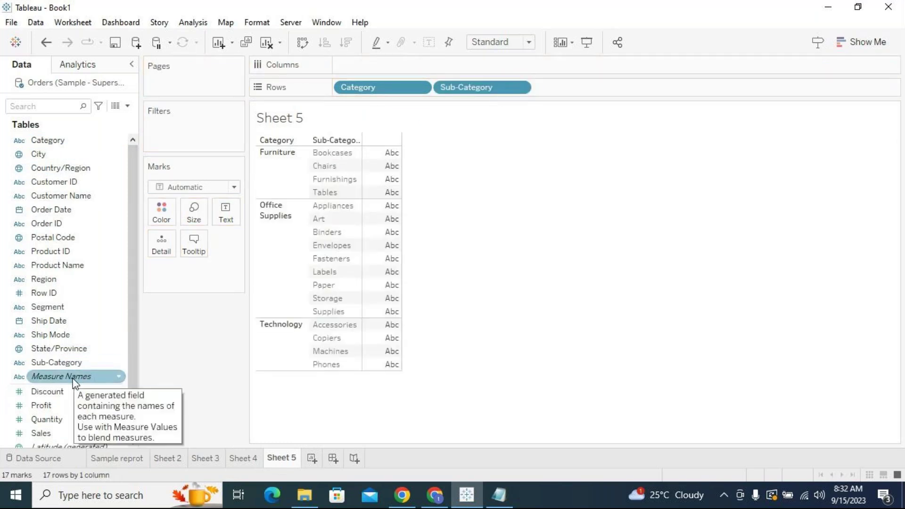
Place Measure Names on the Columns of Sheet 5 and widen the No Measure Value column to read its header.
left_click_drag(74, 380, 420, 69)
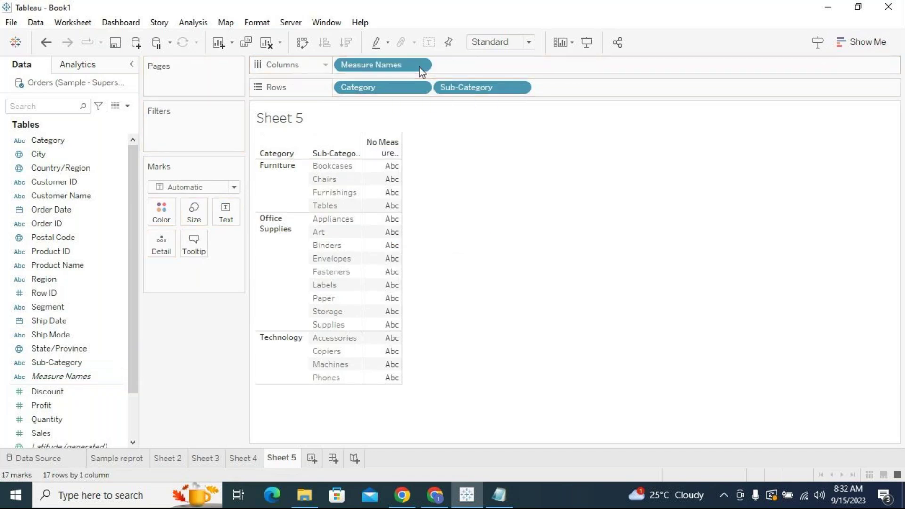
left_click(398, 179)
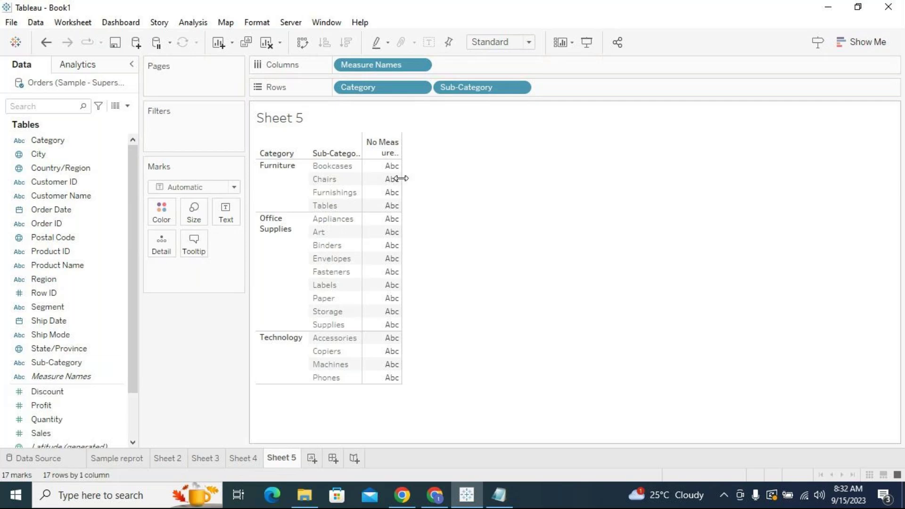
left_click_drag(444, 192, 551, 231)
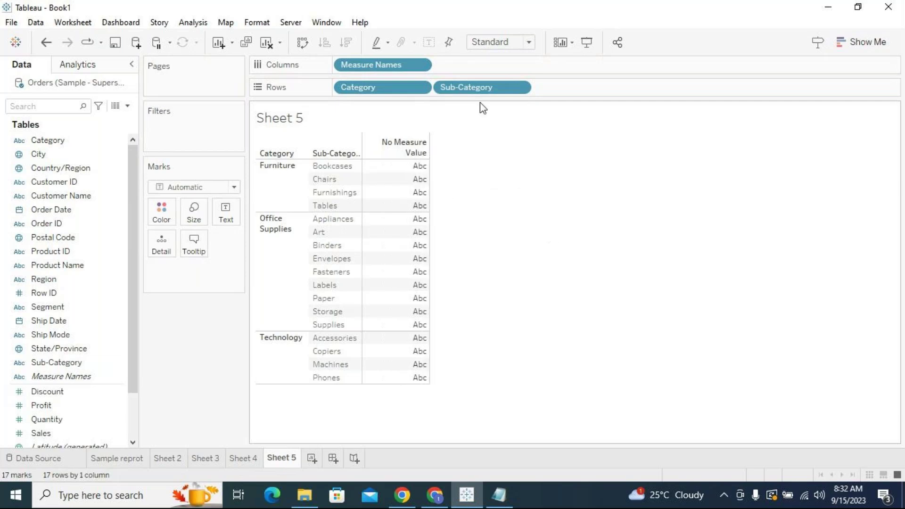
left_click(412, 149)
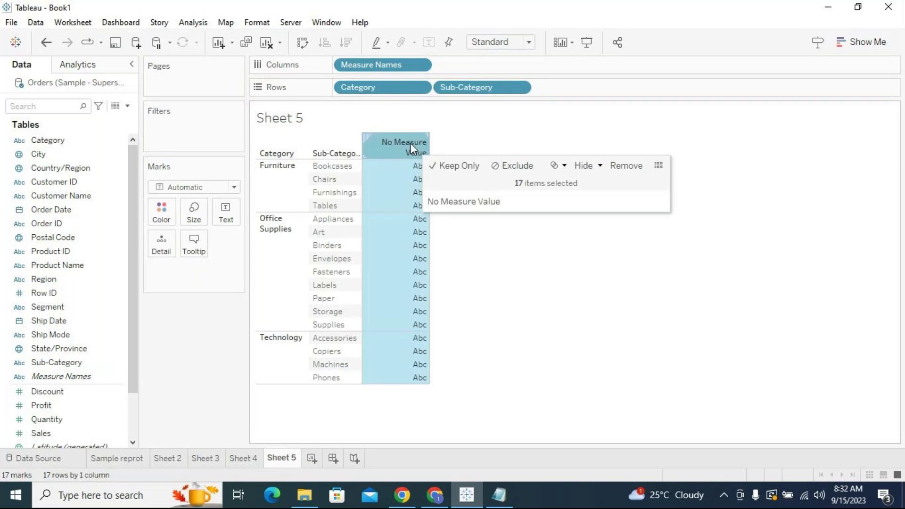
left_click(469, 240)
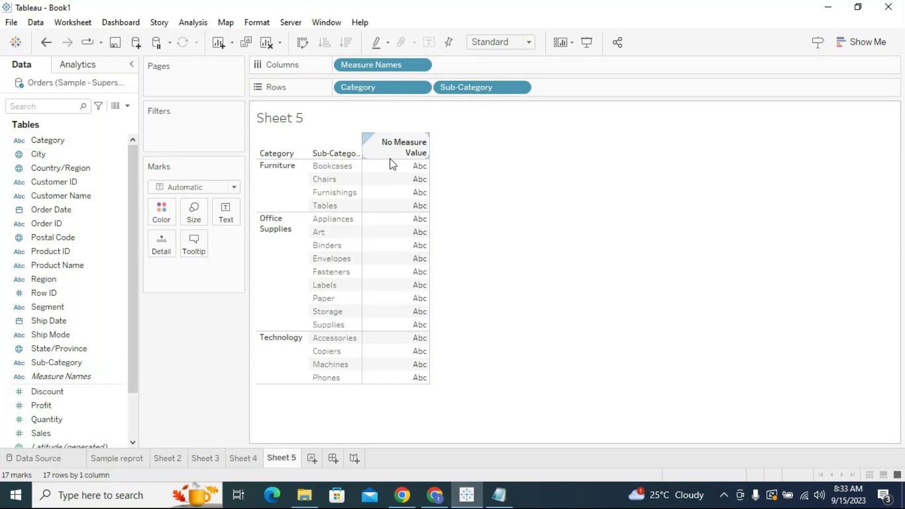
Try Measure Values as the text marks of the Sheet 5 table and undo that placement.
left_click_drag(133, 357, 137, 418)
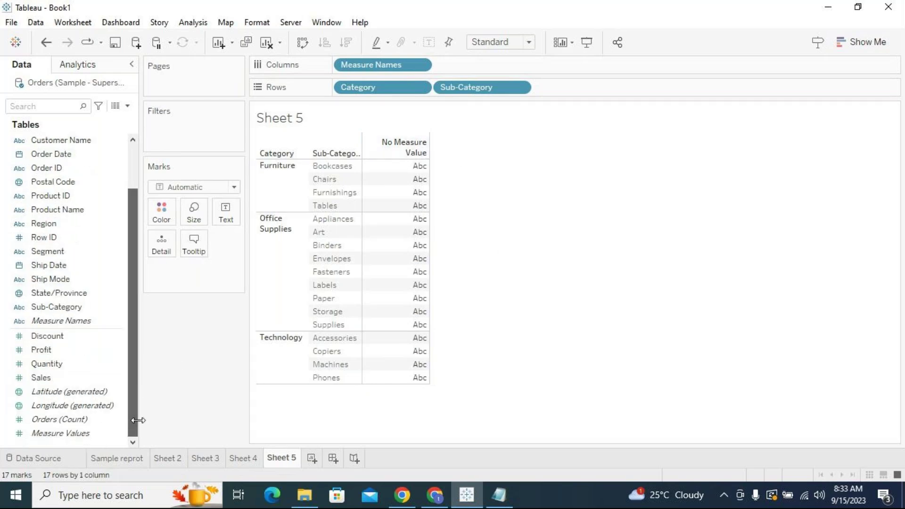
left_click(87, 434)
left_click_drag(87, 437, 227, 199)
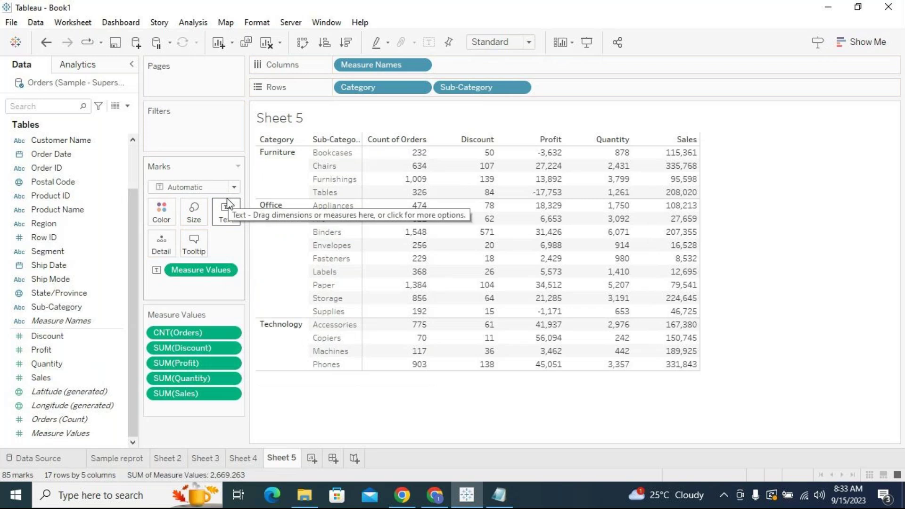
left_click(46, 42)
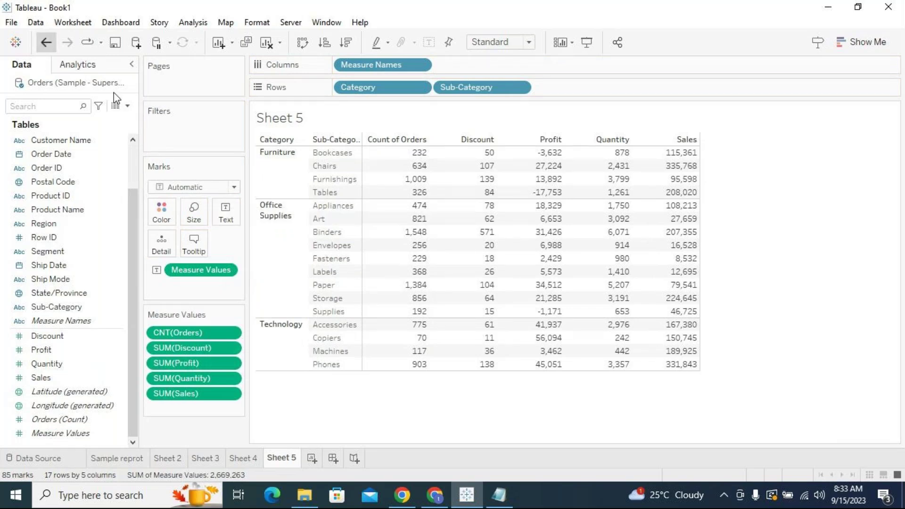
Place Measure Values on Columns beside Measure Names to chart every measure by Category and Sub-Category.
left_click_drag(76, 433, 506, 58)
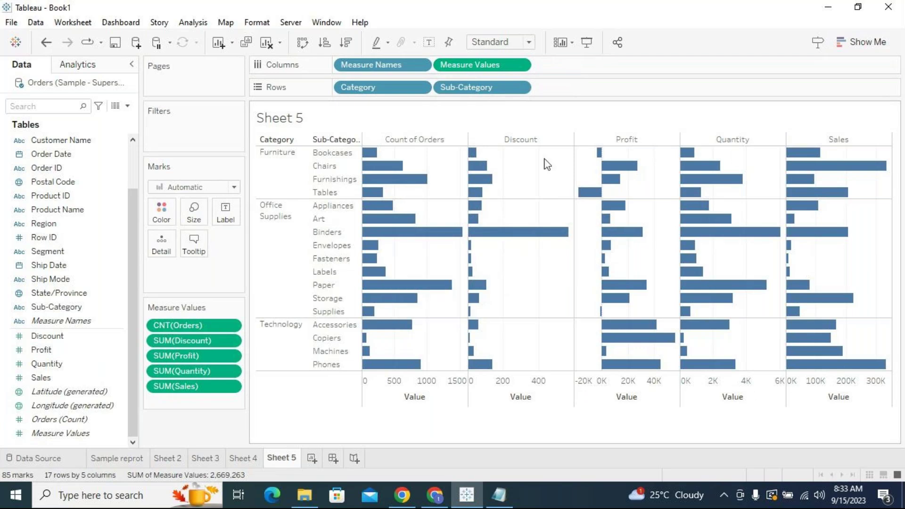
Try the horizontal bars chart type with mark labels on Sheet 5, and undo both changes.
left_click(862, 42)
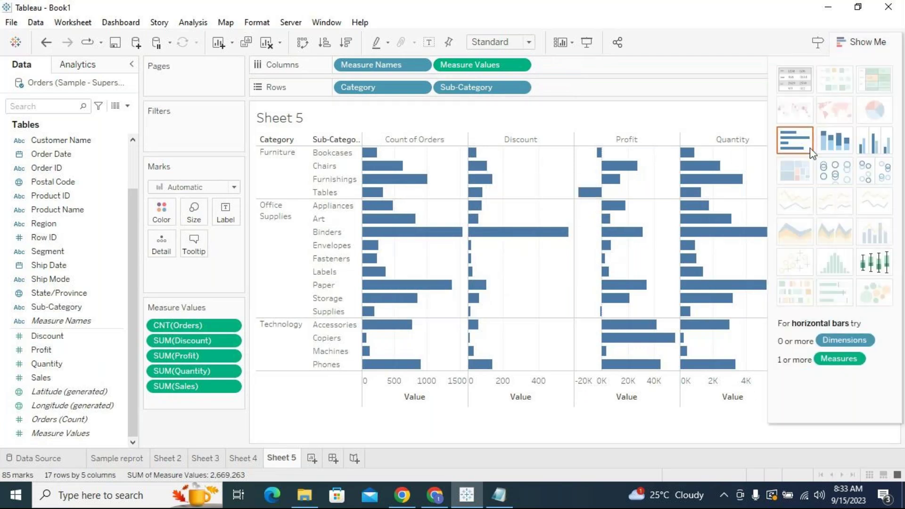
left_click(810, 150)
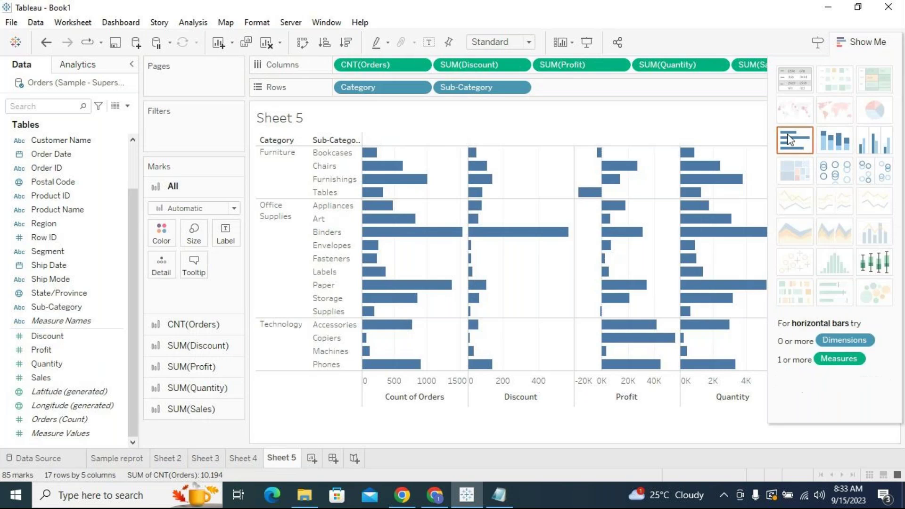
left_click(854, 42)
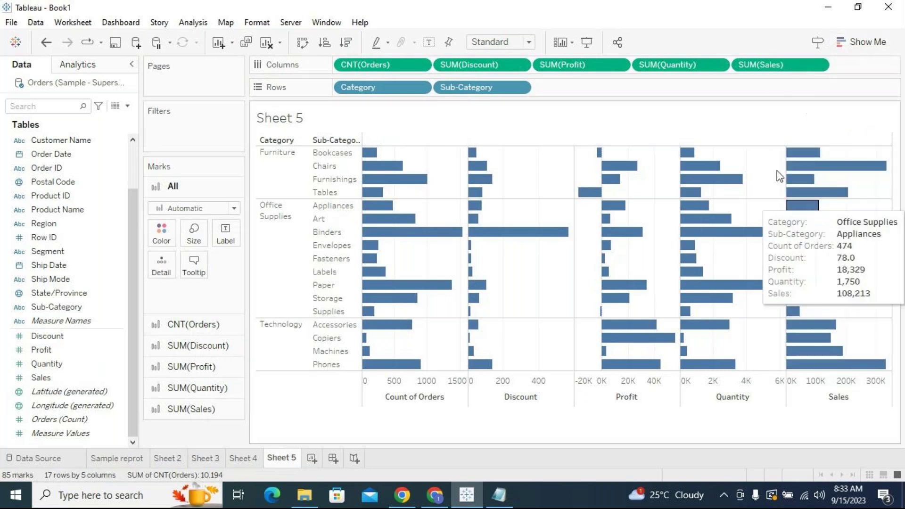
left_click(429, 46)
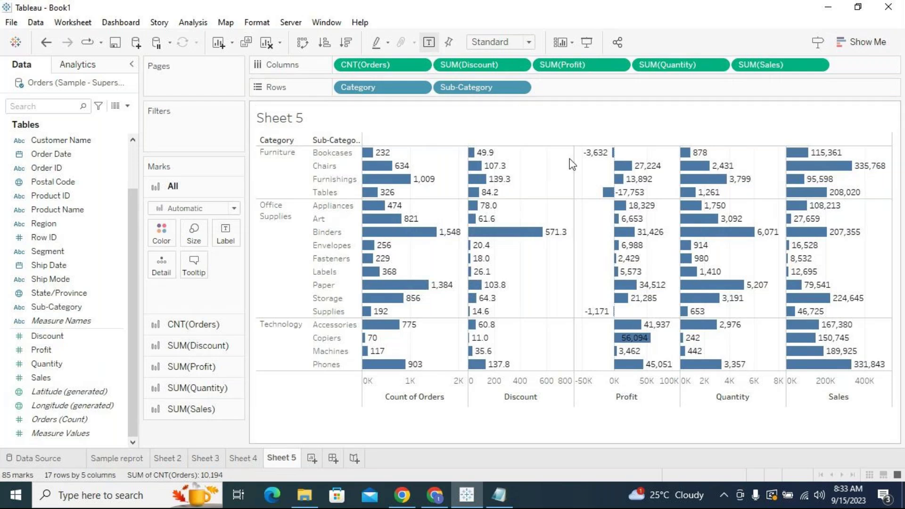
left_click(45, 43)
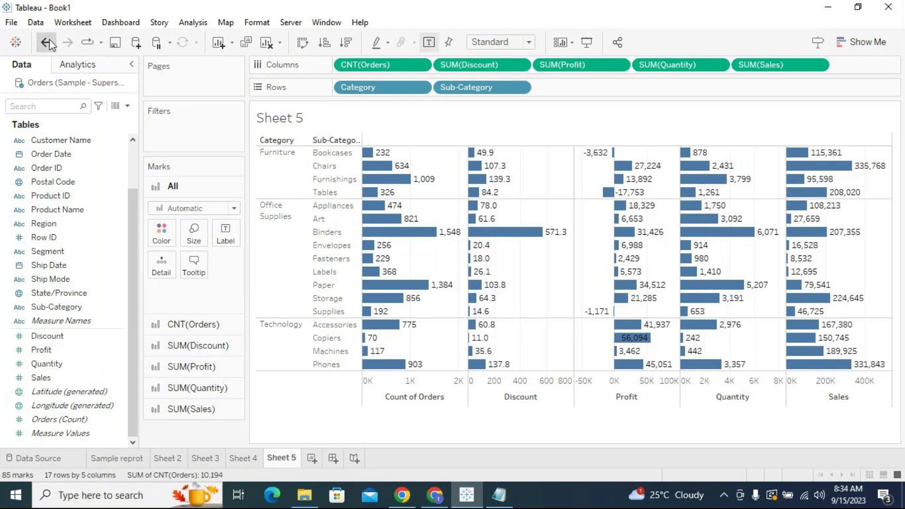
left_click(49, 43)
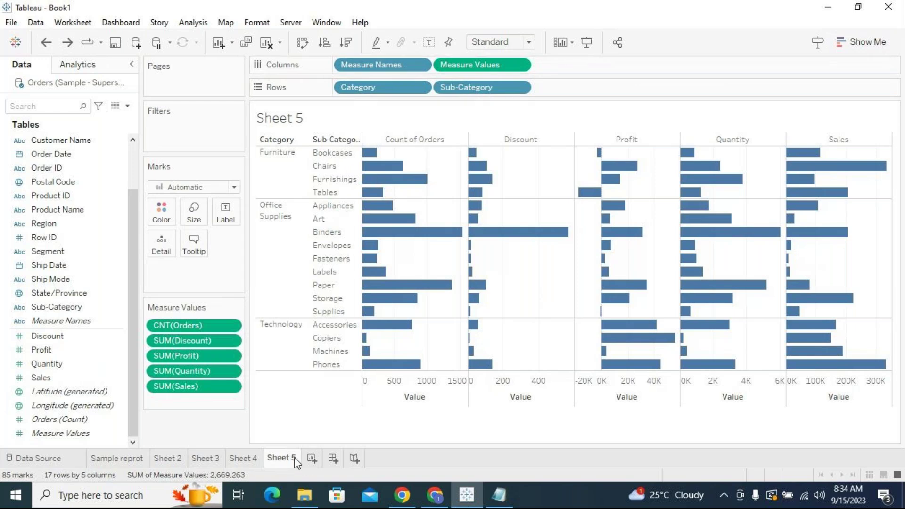
Duplicate Sheet 5 and show mark labels on the bars of the copy.
right_click(294, 457)
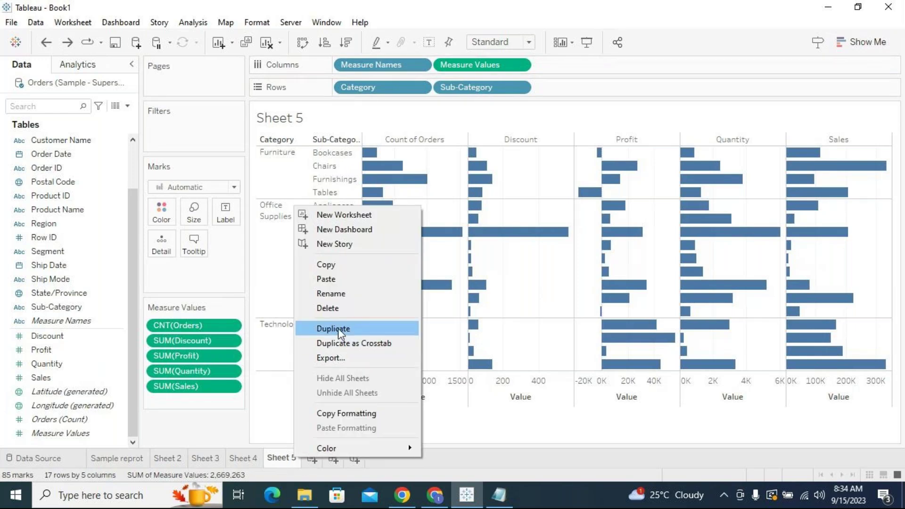
left_click(338, 328)
left_click(284, 458)
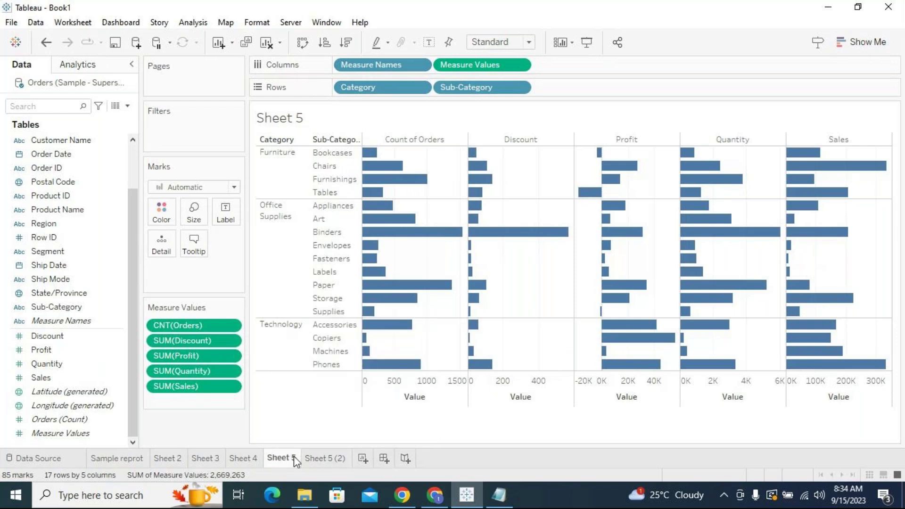
left_click(323, 457)
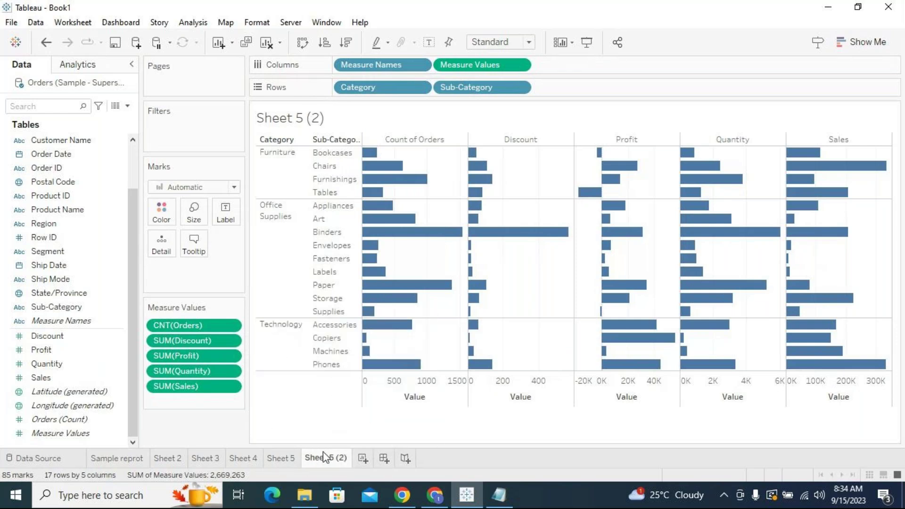
left_click(429, 43)
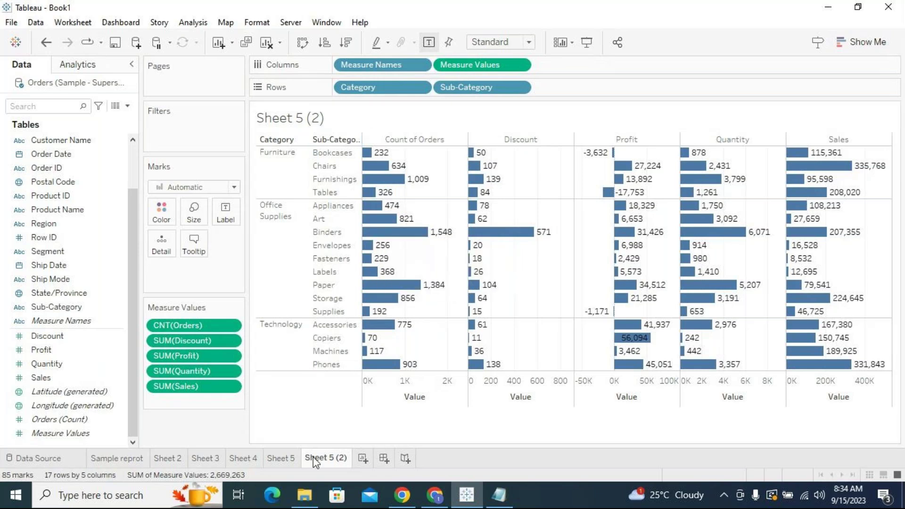
Undo the changes back to Sheet 5 without Measure Values, and redo them up to the labelled copy of the sheet.
left_click(278, 460)
left_click(45, 45)
left_click(45, 45)
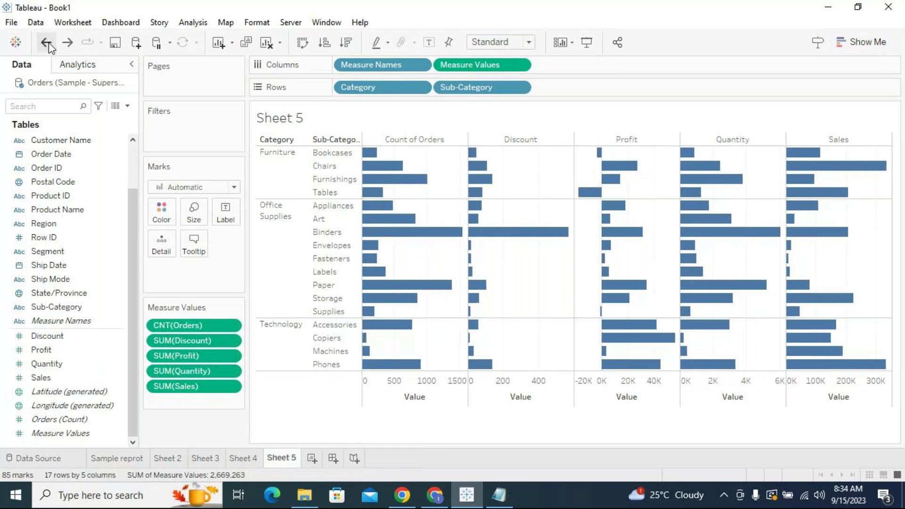
left_click(49, 41)
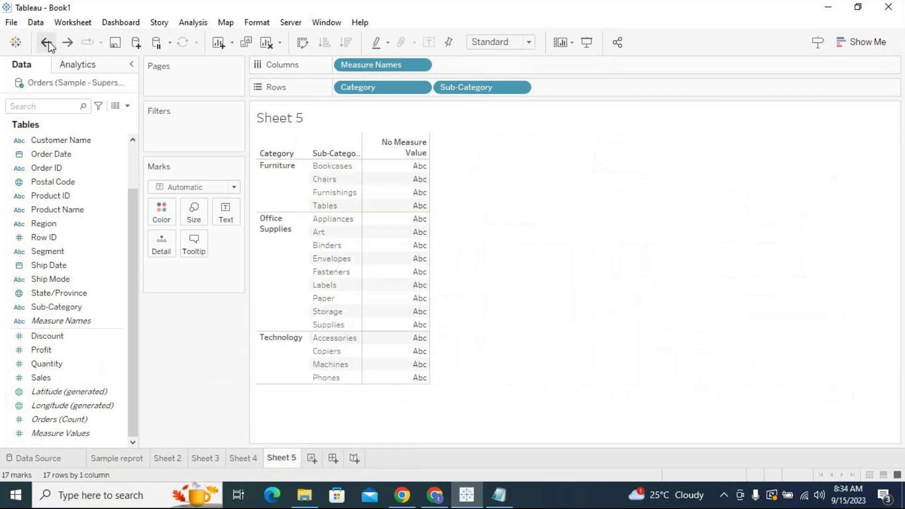
left_click(67, 44)
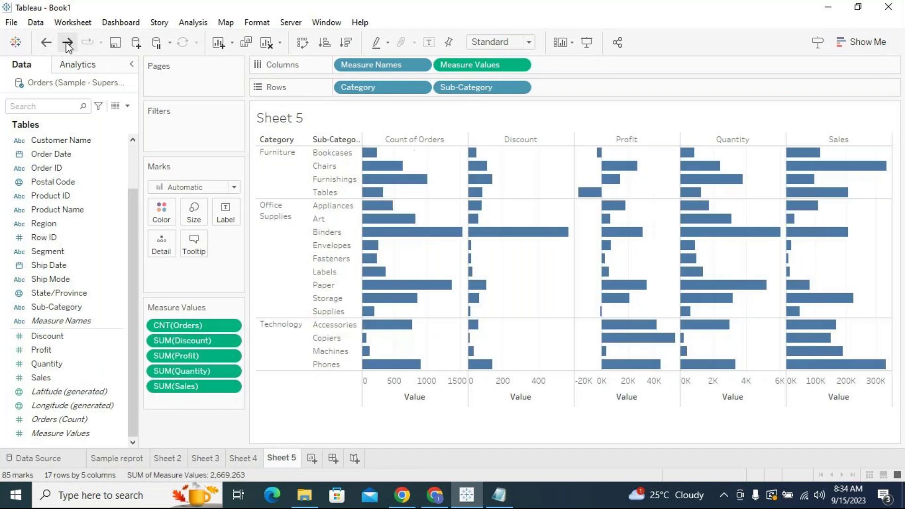
left_click(68, 43)
left_click(68, 44)
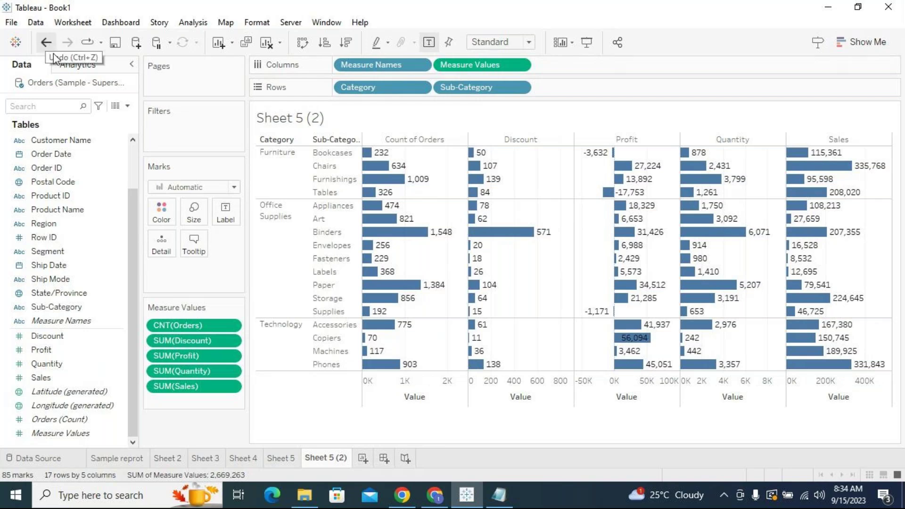
Undo the changes one by one until Sheet 5 has no fields on its shelves.
left_click(52, 43)
left_click(52, 43)
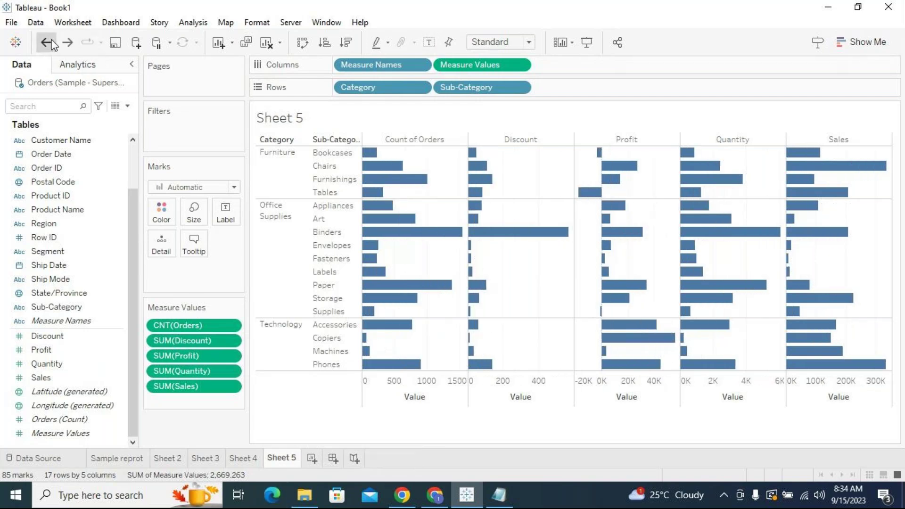
left_click(52, 42)
left_click(52, 43)
left_click(53, 43)
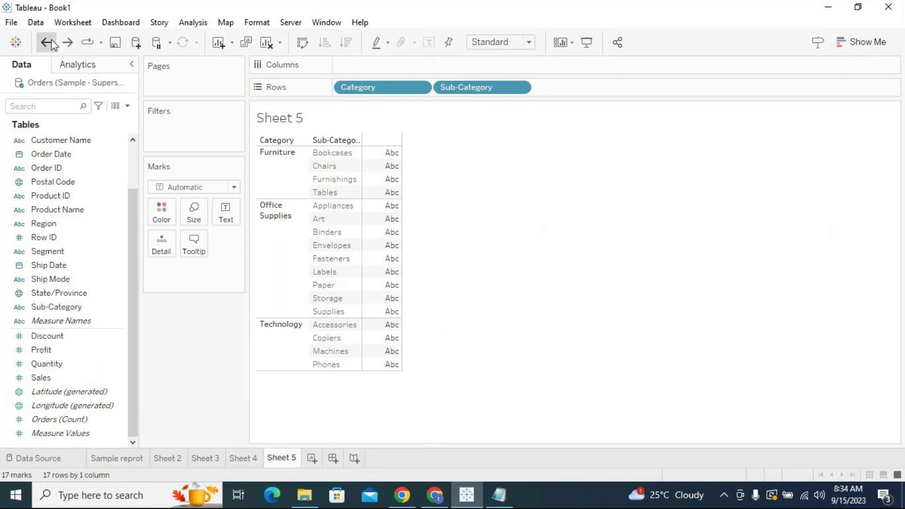
left_click(53, 43)
left_click(67, 43)
left_click(67, 43)
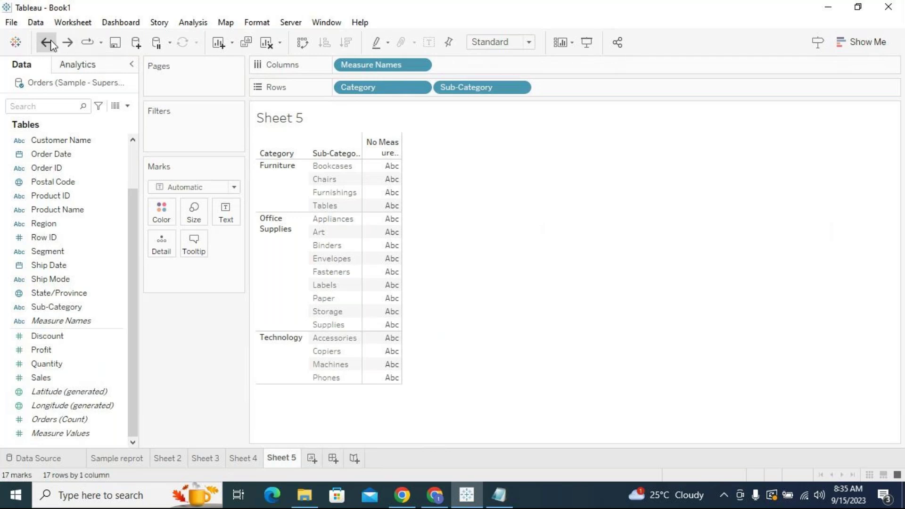
left_click(47, 43)
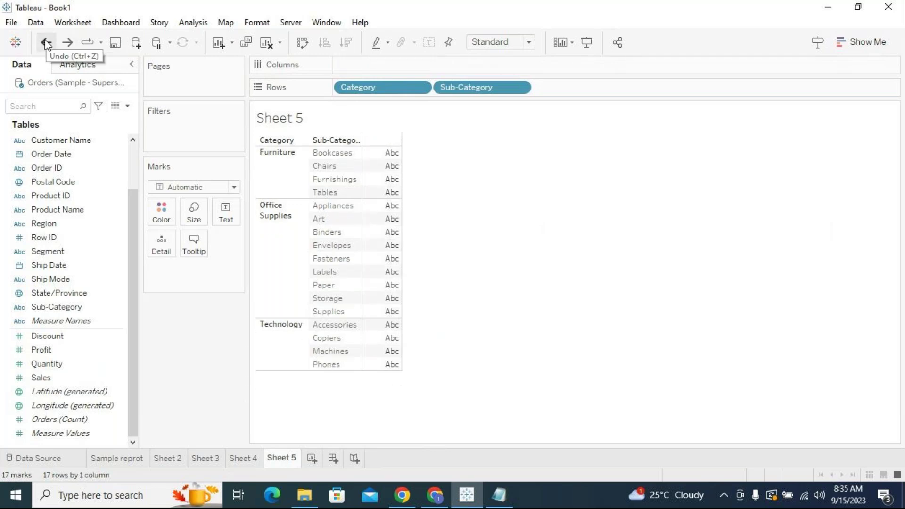
left_click(46, 43)
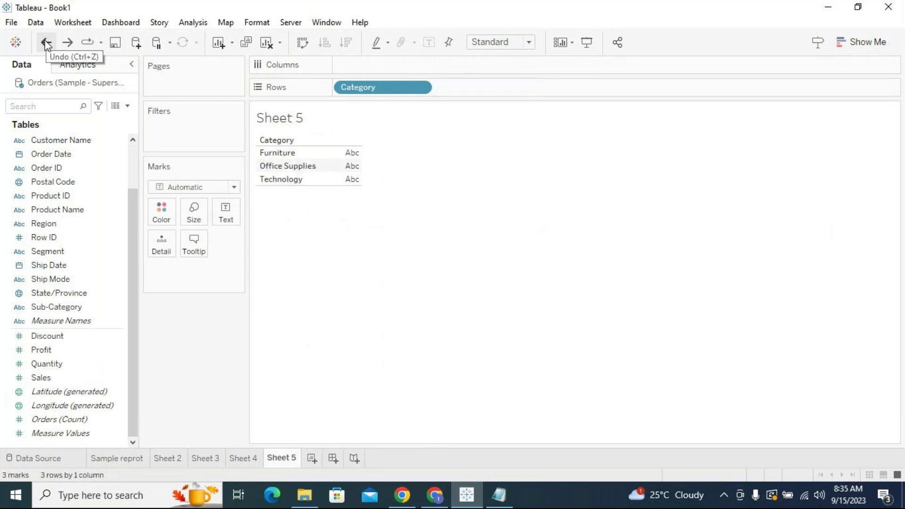
left_click(46, 43)
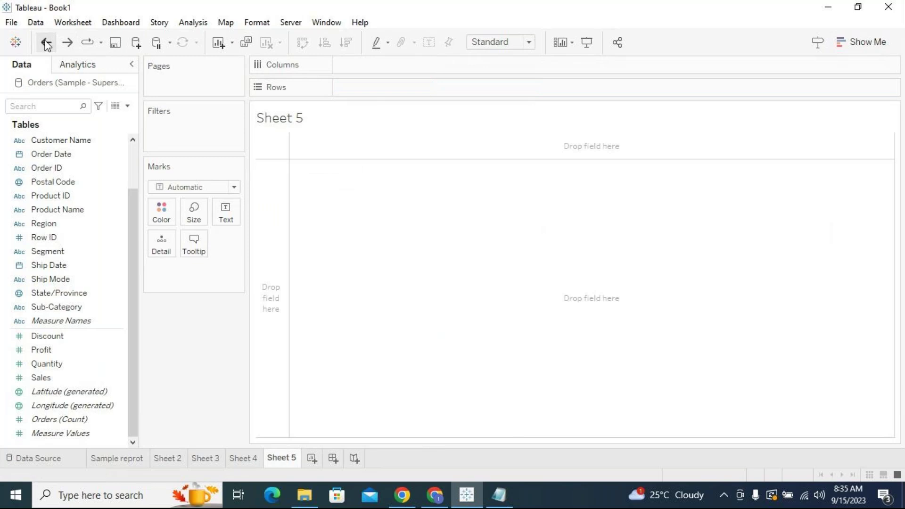
Redo all the changes up to the labelled copy of Sheet 5, and undo the mark labels and the duplication.
left_click(68, 43)
left_click(68, 43)
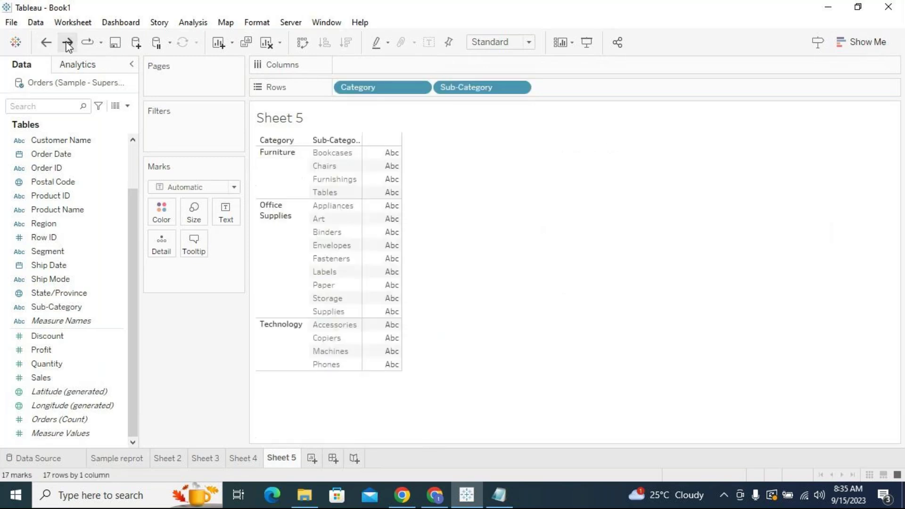
left_click(67, 43)
left_click(68, 43)
left_click(67, 42)
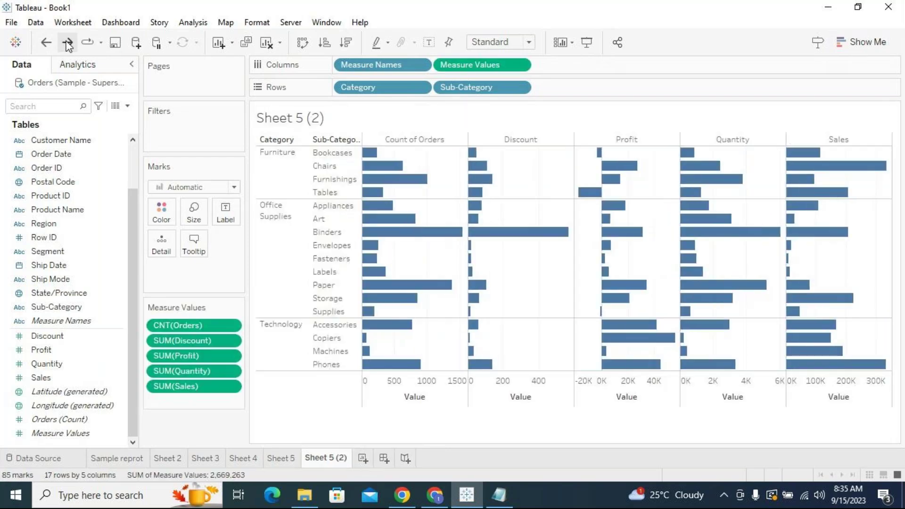
left_click(67, 43)
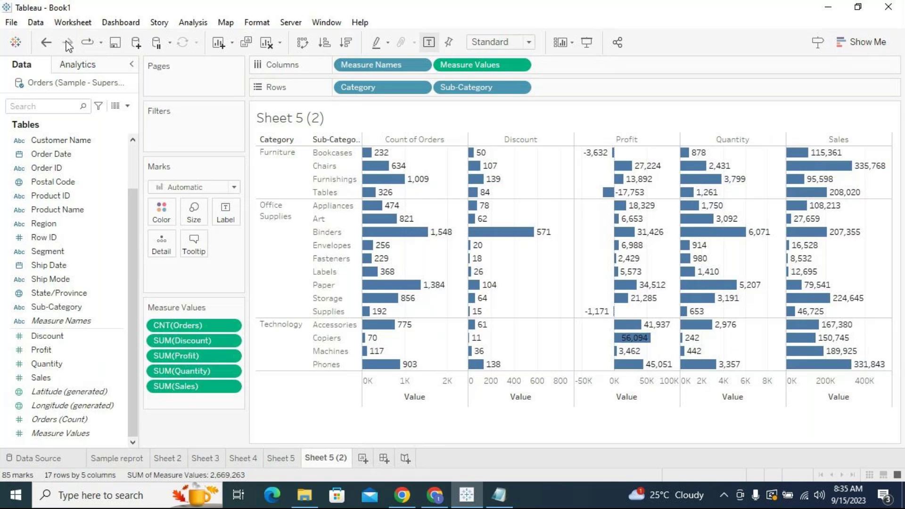
left_click(46, 42)
left_click(45, 42)
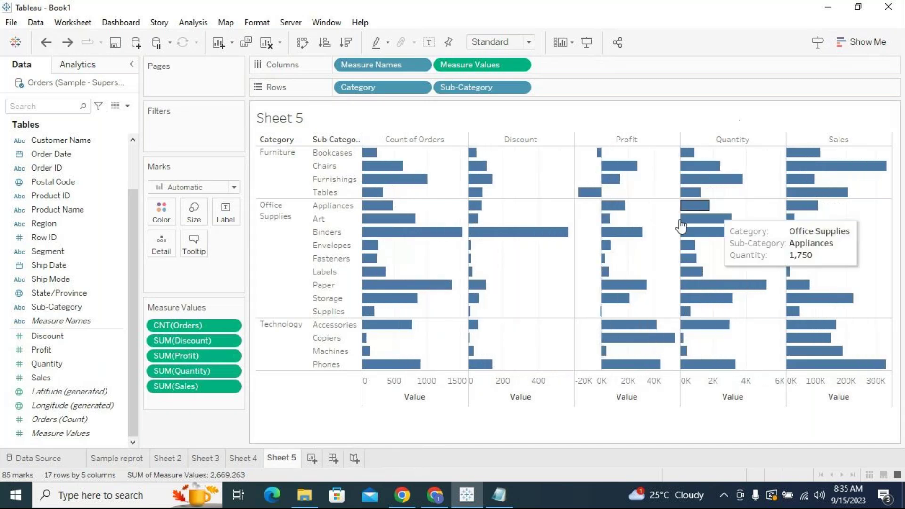
Show mark labels on the bars of every measure in Sheet 5.
left_click(429, 42)
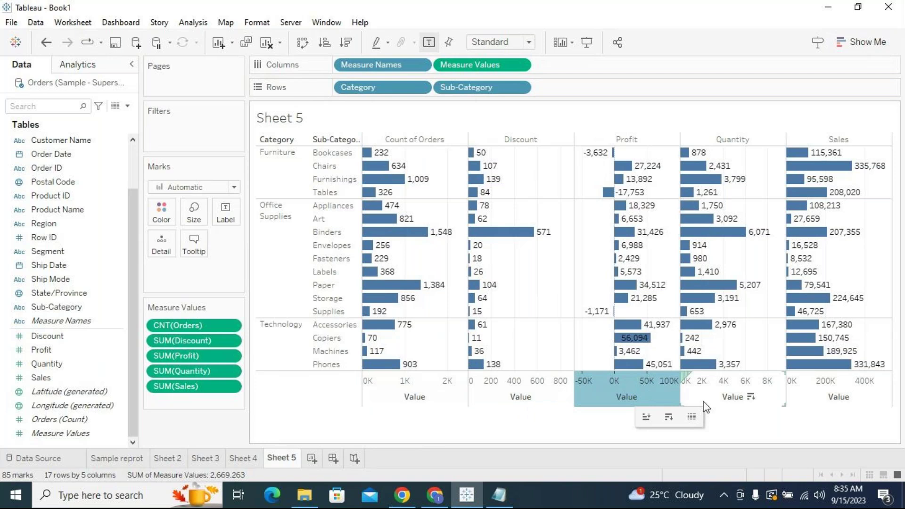
mouse_move(815, 401)
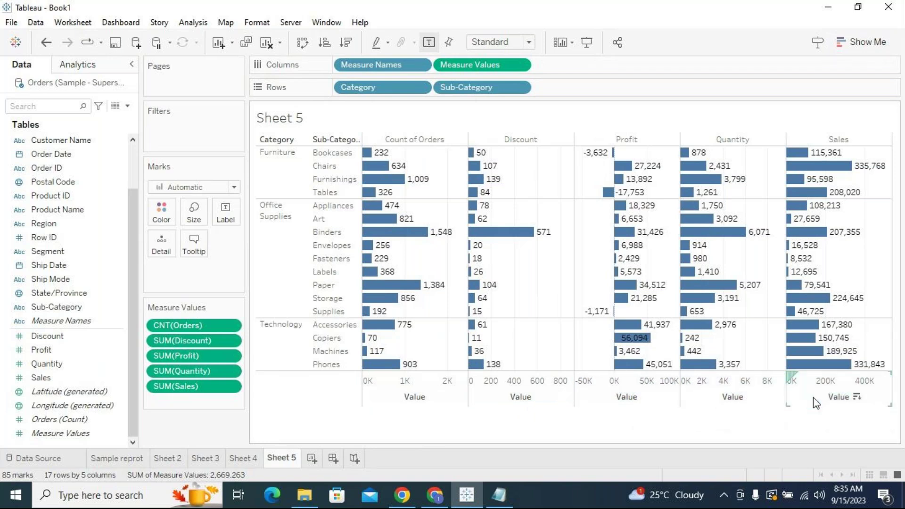
Create a new worksheet, Sheet 6, with Category and Sub-Category on the rows.
left_click(312, 459)
scroll(133, 178, "up", 2)
mouse_move(52, 140)
left_mouse_down()
mouse_move(70, 146)
mouse_move(448, 98)
mouse_move(438, 88)
left_mouse_up()
left_click_drag(73, 364, 507, 85)
Try Measure Values alone on the columns of Sheet 6, compare the chart with Sheet 5, and remove the field.
scroll(76, 413, "down", 1)
scroll(78, 413, "down", 1)
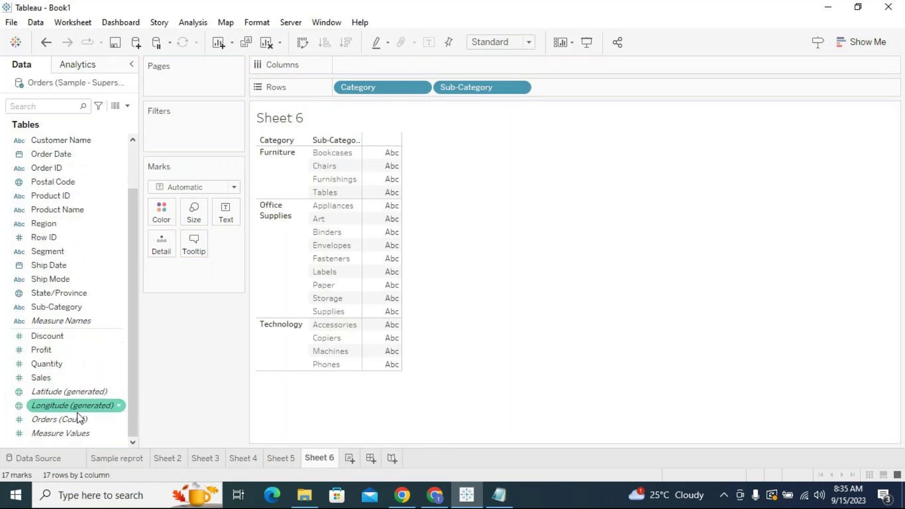
left_click_drag(66, 434, 453, 67)
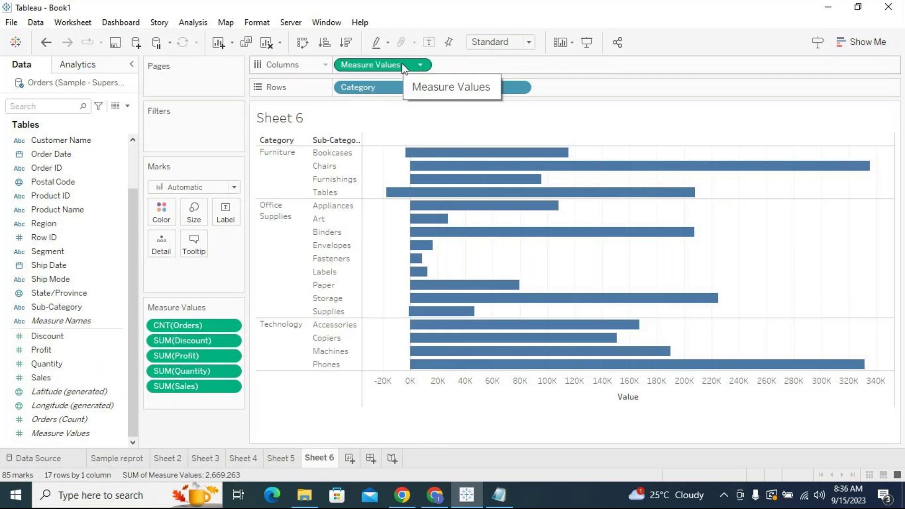
mouse_move(564, 160)
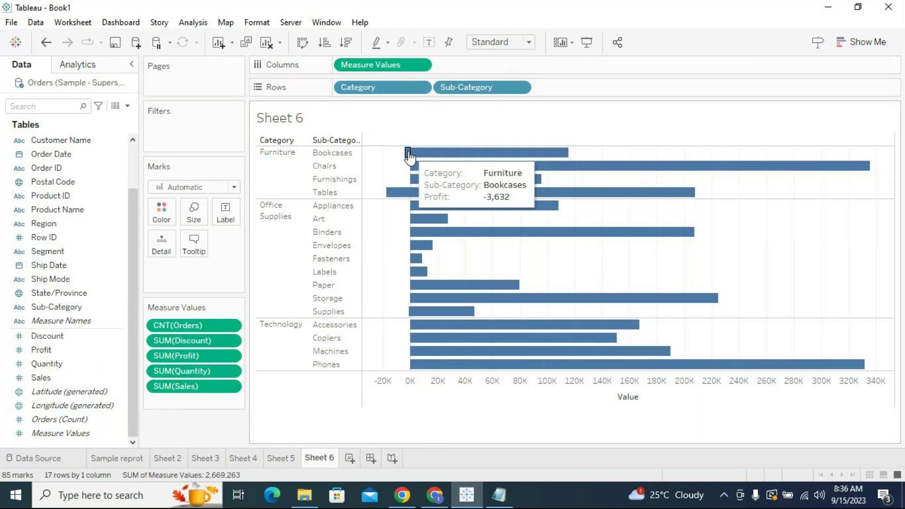
mouse_move(413, 161)
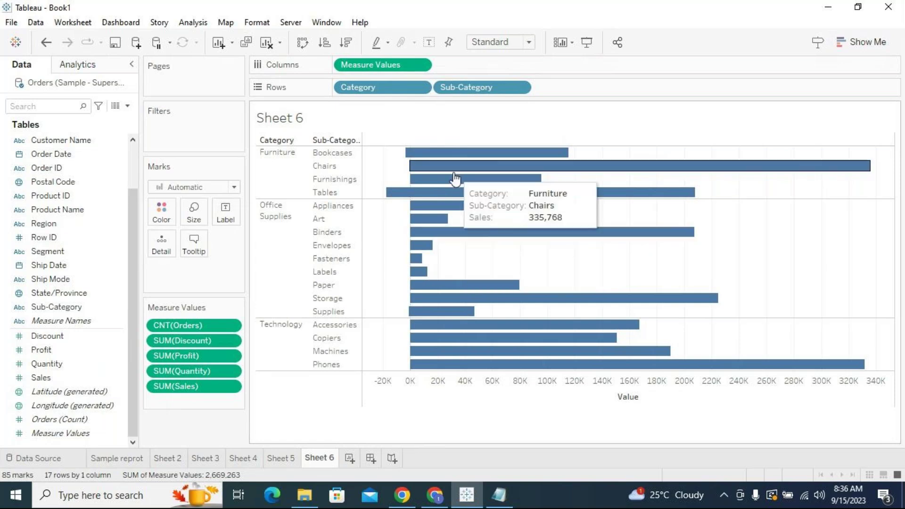
left_click(283, 457)
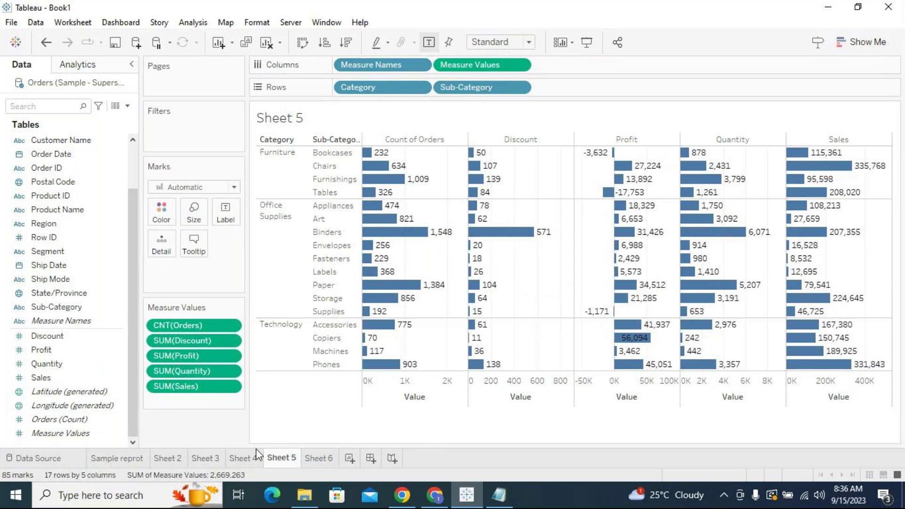
left_click(326, 459)
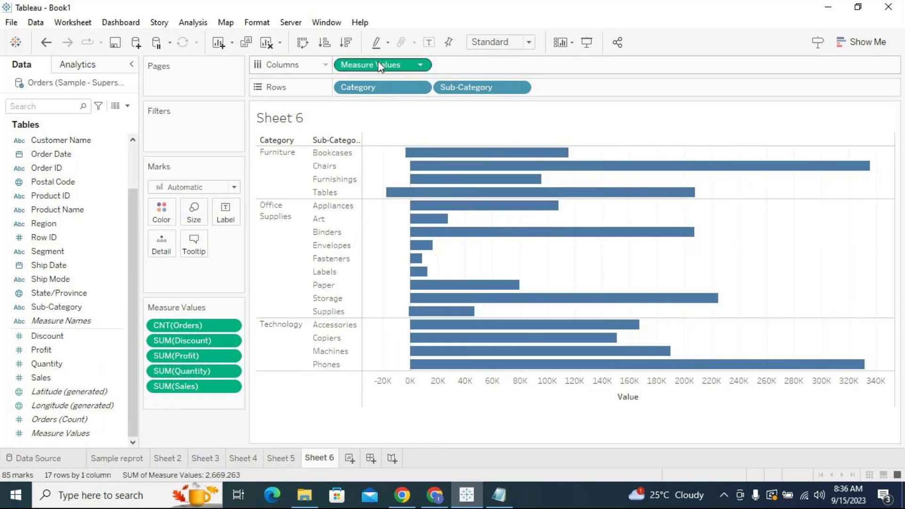
left_click_drag(380, 66, 196, 427)
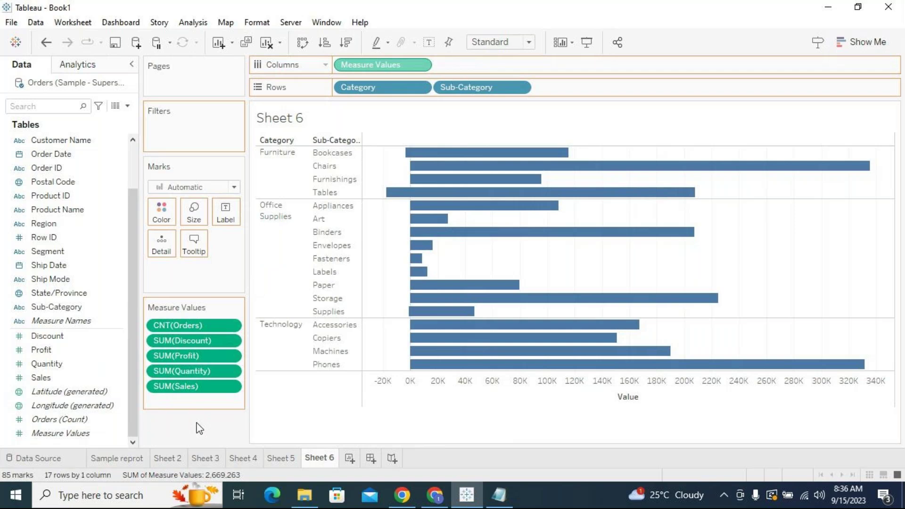
left_click_drag(179, 130, 235, 368)
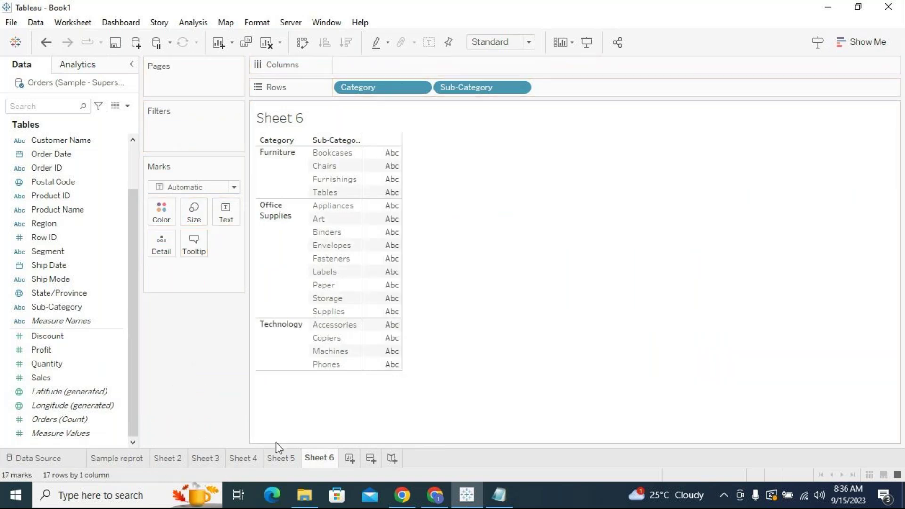
Add Sales, Profit, Quantity and Discount in that order to the columns of Sheet 6.
left_click(291, 462)
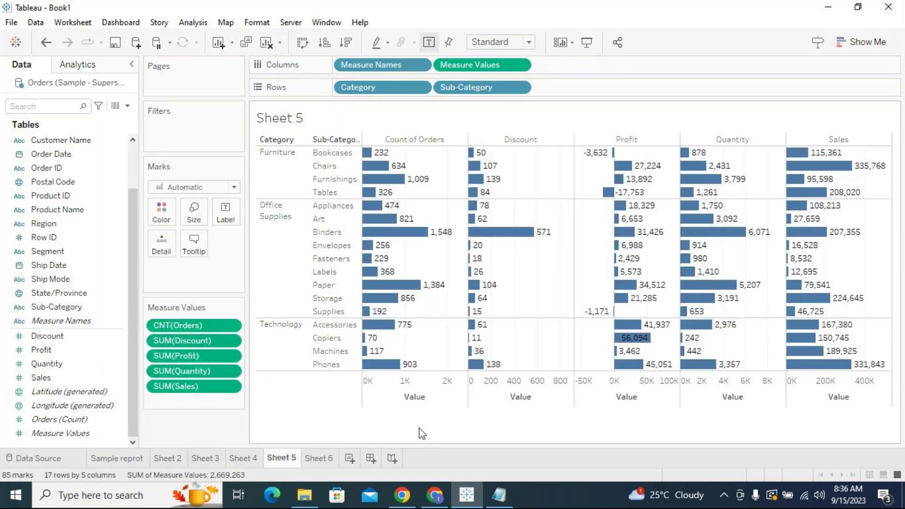
left_click(318, 458)
left_click_drag(47, 378, 347, 71)
left_click_drag(42, 350, 439, 62)
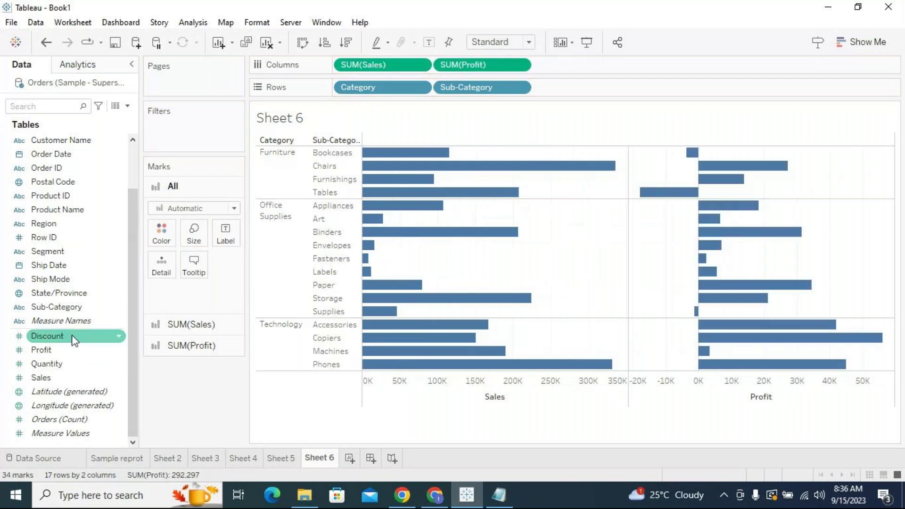
left_click_drag(44, 370, 547, 66)
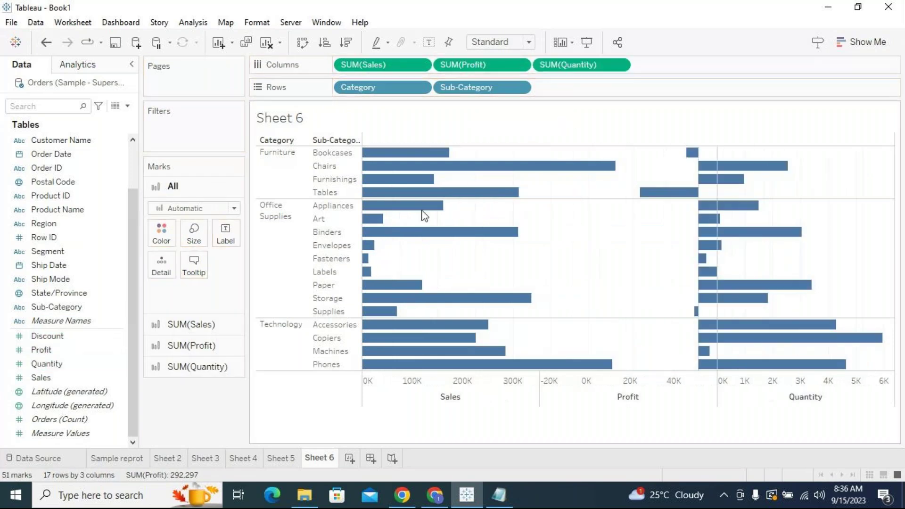
left_click_drag(47, 336, 754, 70)
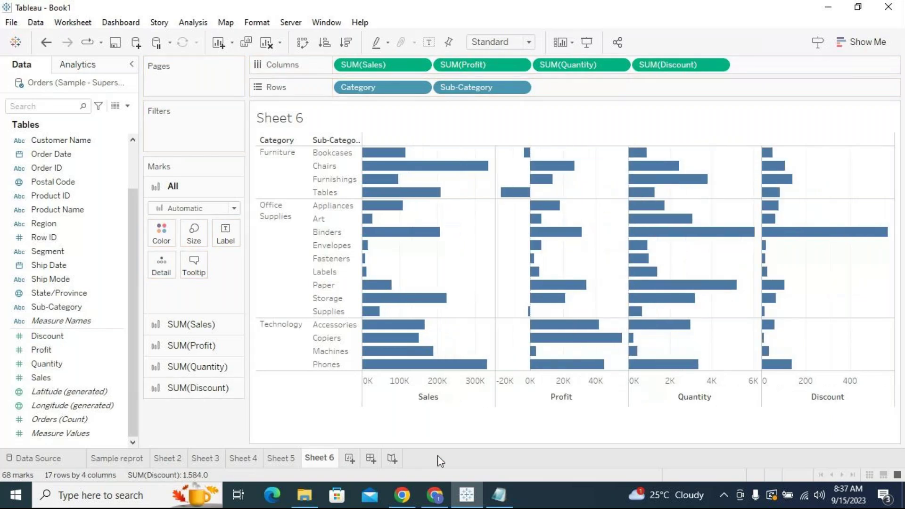
Filter Measure Names in Sheet 5 to only Sales, Quantity, Profit and Discount, leaving out Count of Orders.
left_click(292, 462)
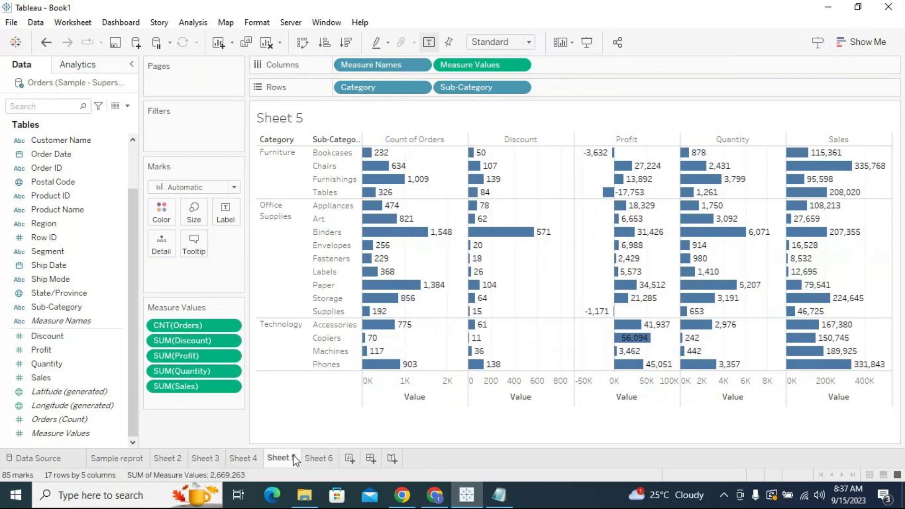
left_click(419, 66)
left_click(404, 71)
left_click(419, 66)
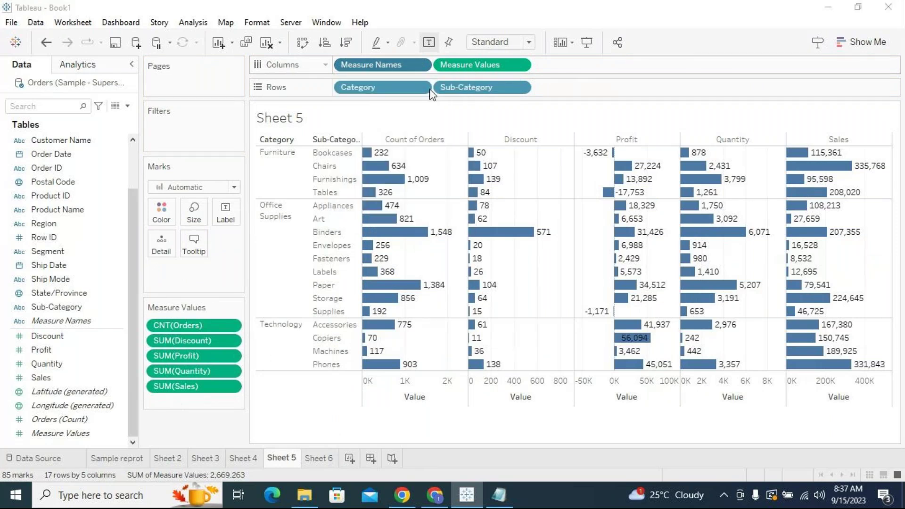
left_click(408, 81)
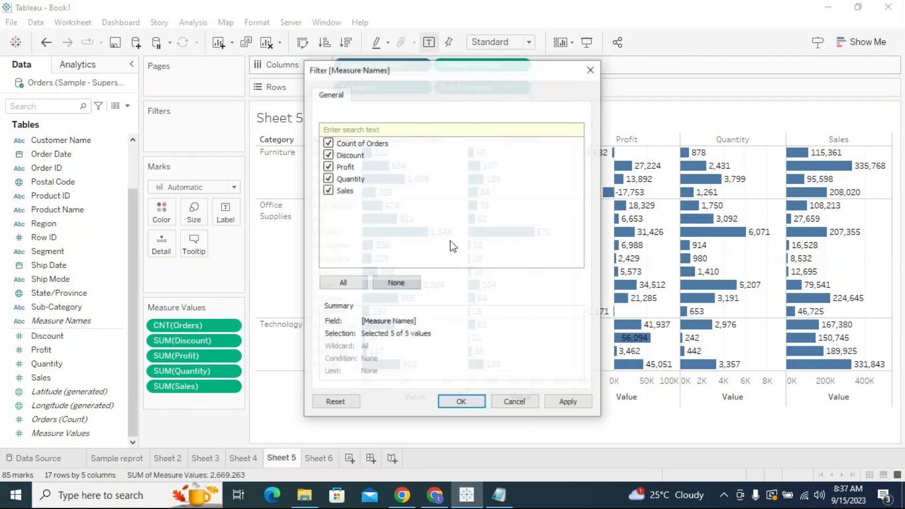
left_click(397, 285)
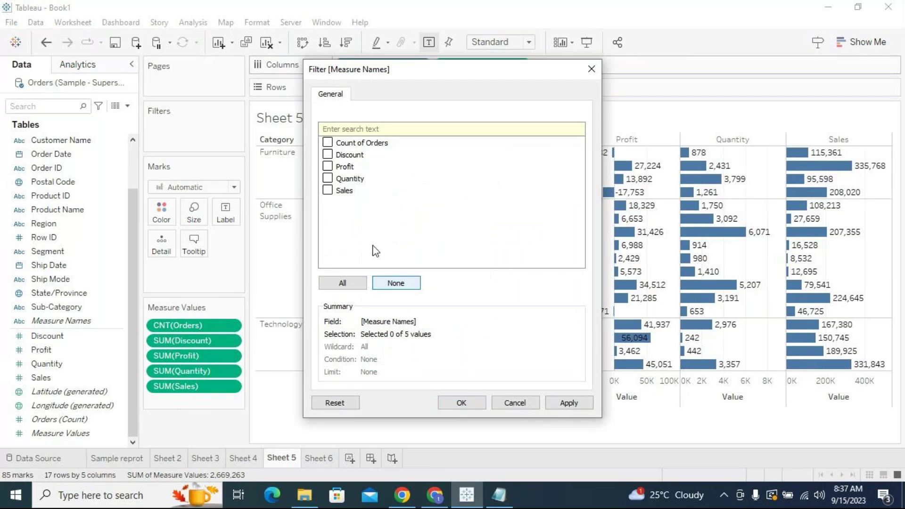
left_click(328, 192)
left_click(328, 190)
left_click(328, 178)
left_click(327, 166)
left_click(328, 155)
left_click(463, 405)
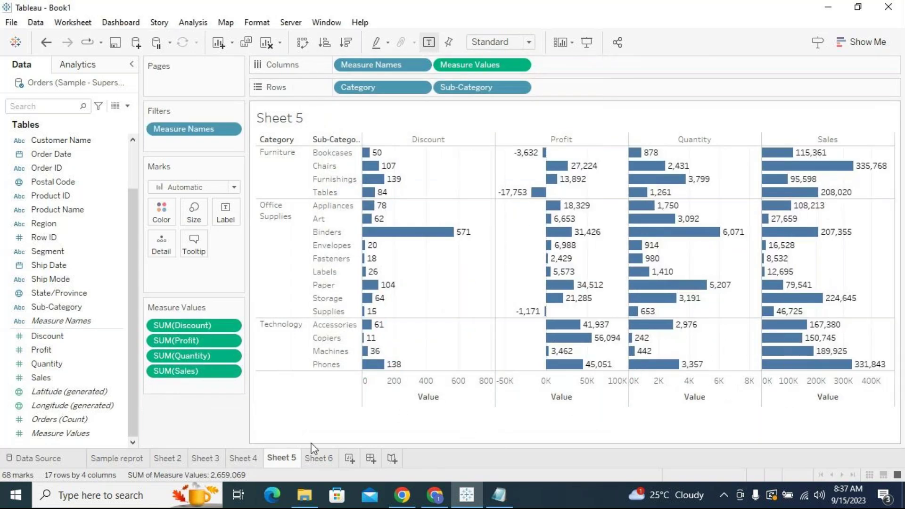
Show mark labels on the bars of all four measures in Sheet 6.
left_click(318, 458)
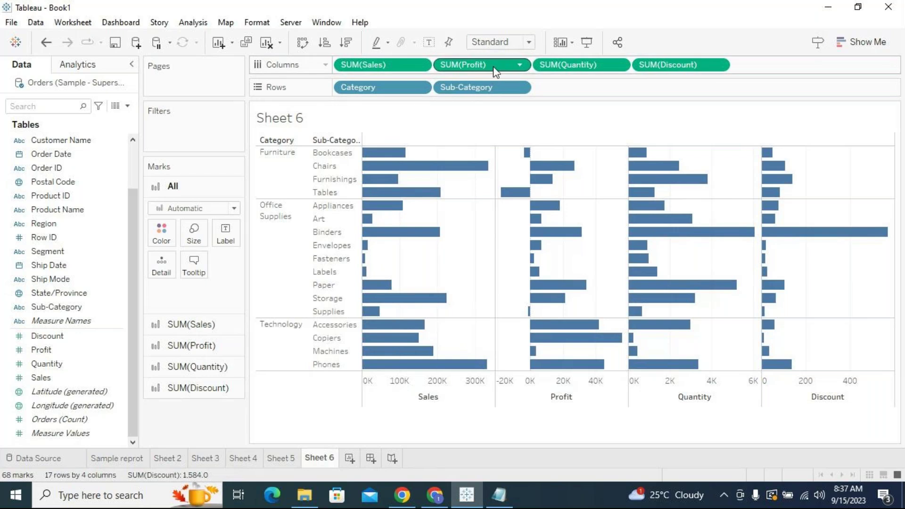
left_click(429, 42)
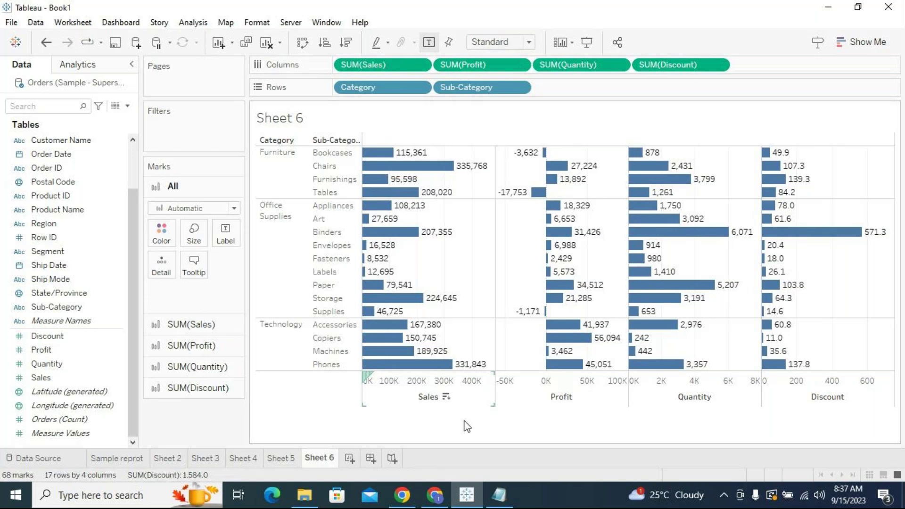
Compare the Measure Values chart in Sheet 5 with the separate-measure chart in Sheet 6, including their shelves and Marks cards.
left_click(285, 460)
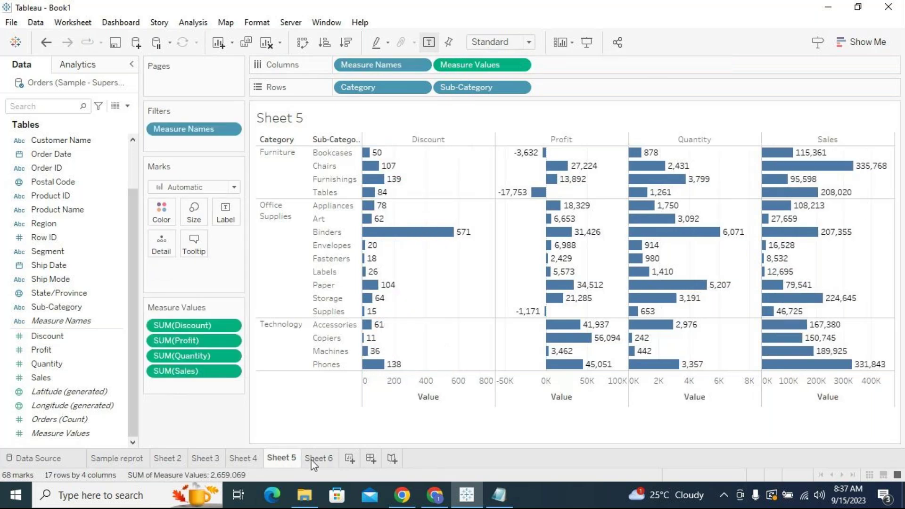
left_click(312, 464)
left_click(290, 458)
left_click(310, 459)
left_click(292, 458)
left_click(313, 458)
left_click(300, 458)
left_click(316, 460)
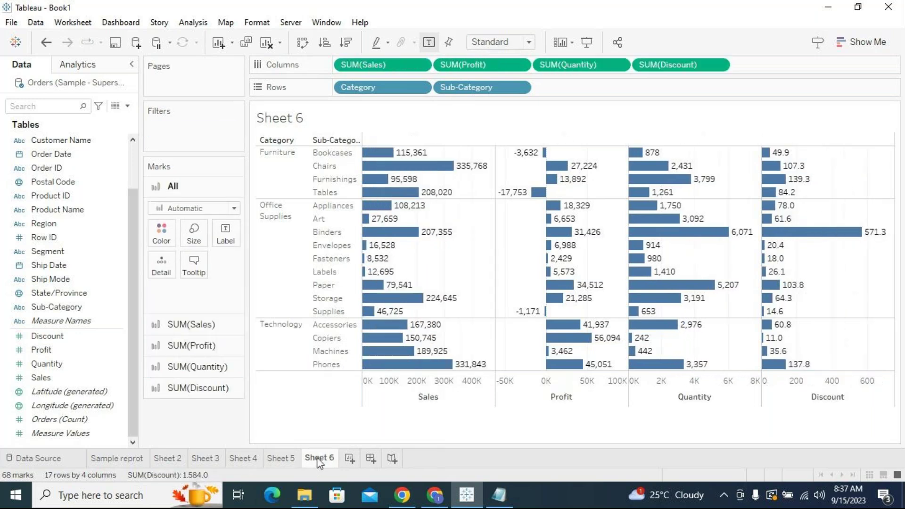
left_click(279, 457)
mouse_move(314, 459)
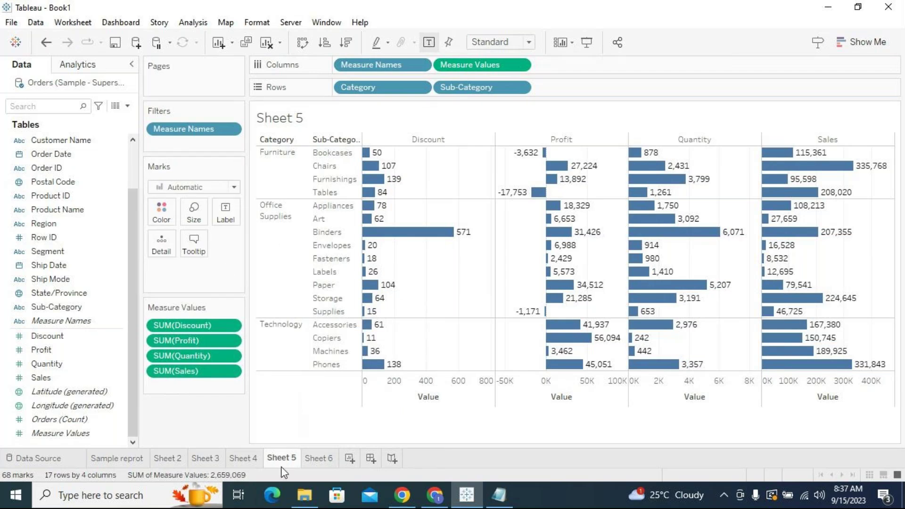
left_click(312, 457)
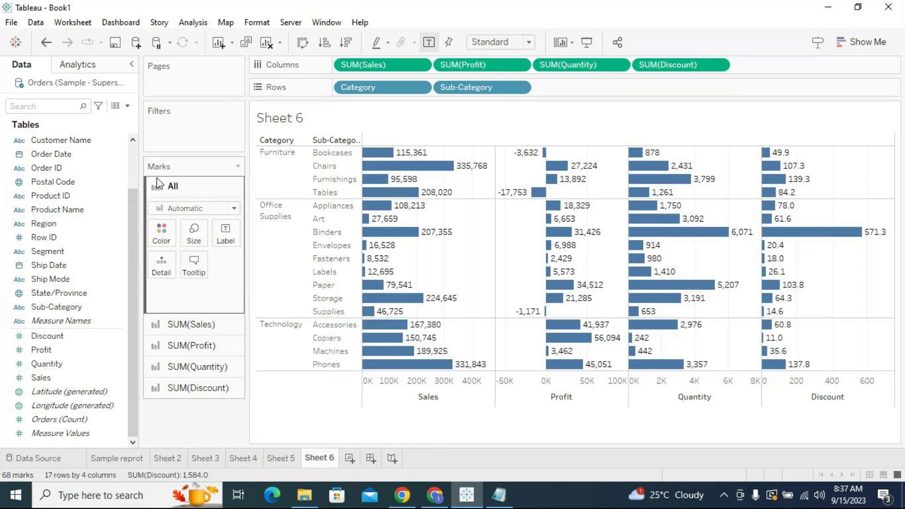
Examine the separate Marks cards for Sales, Profit, Quantity and Discount in Sheet 6, and return to the card for all measures.
left_click(203, 330)
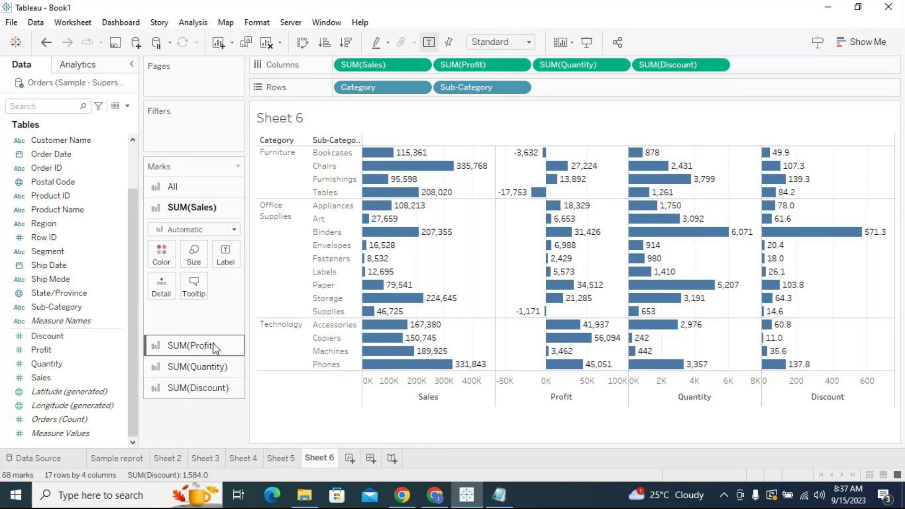
left_click(210, 343)
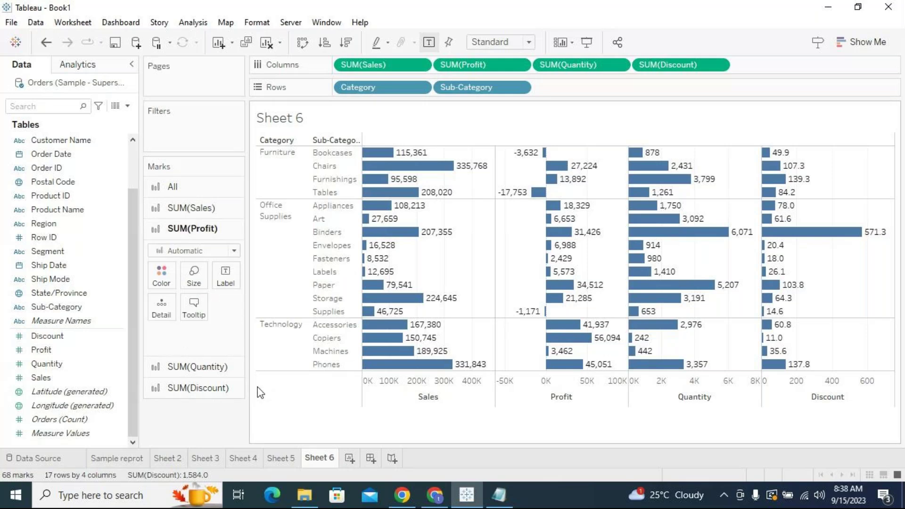
left_click(219, 374)
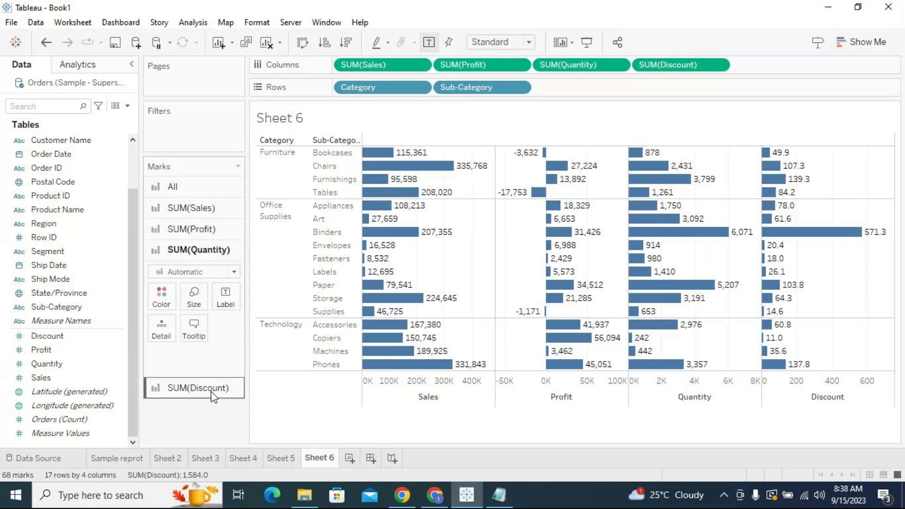
left_click(222, 400)
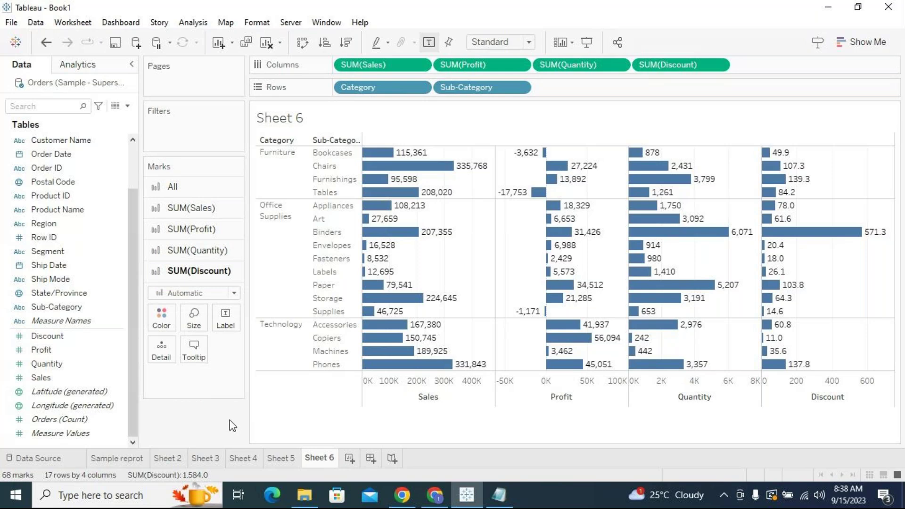
left_click(196, 185)
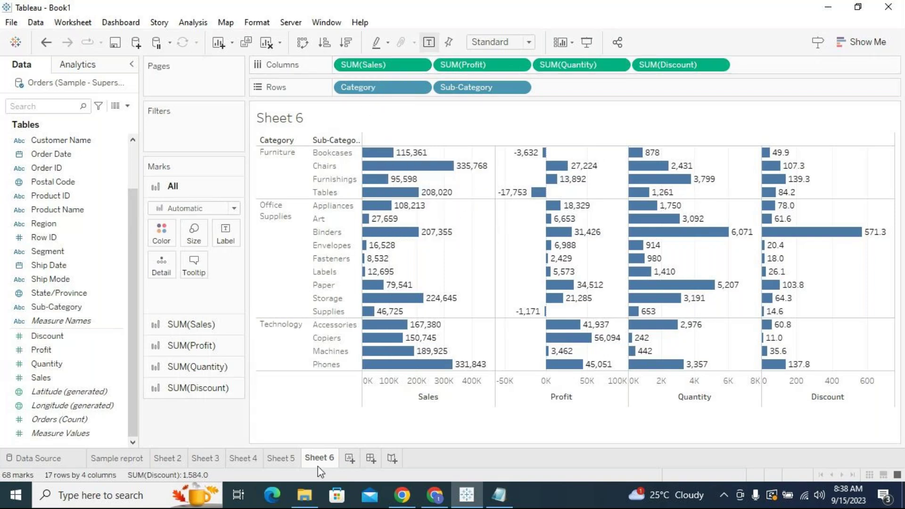
Create Sheet 7 with Category and Sub-Category on the rows and Sales on the columns, and show mark labels on its bars.
left_click(285, 458)
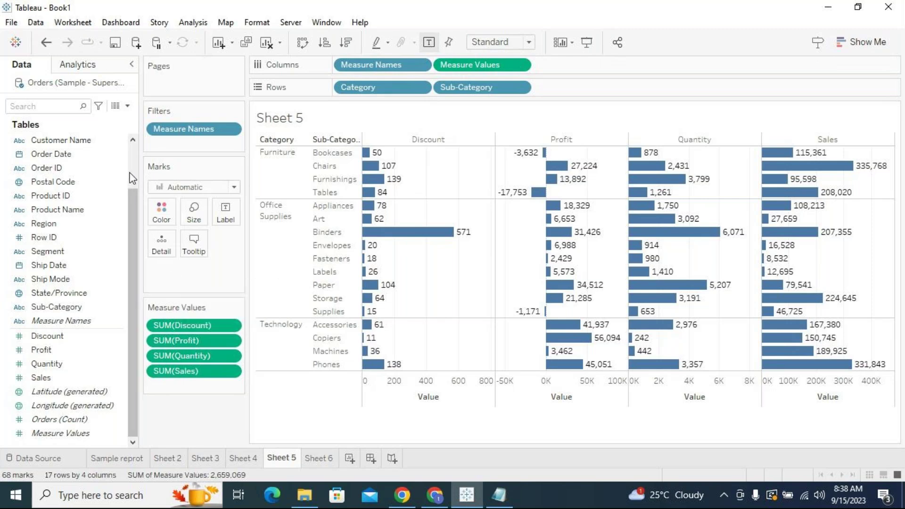
scroll(132, 168, "up", 2)
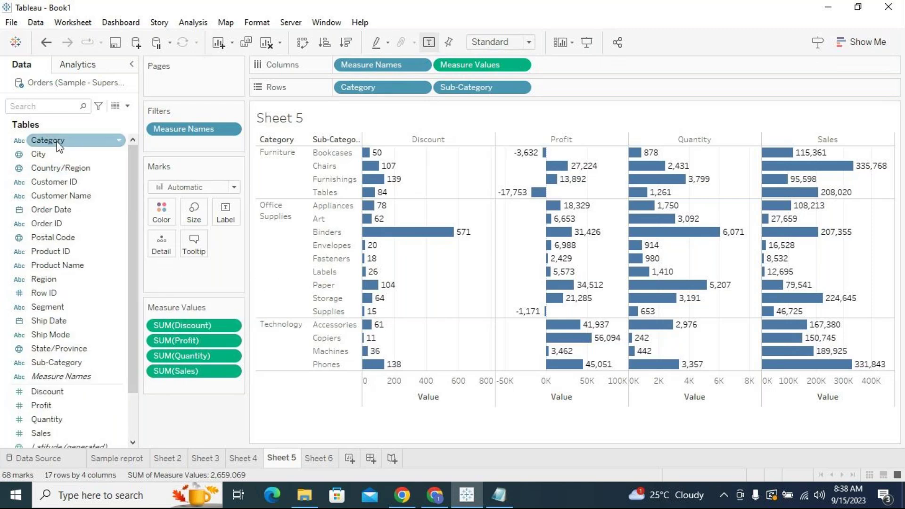
left_click(350, 458)
left_click_drag(47, 140, 408, 90)
left_click_drag(84, 362, 507, 86)
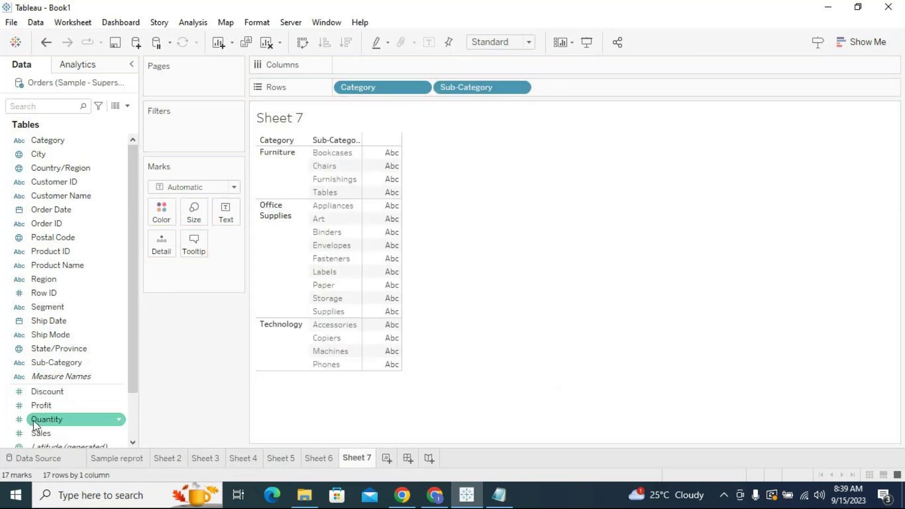
left_click_drag(38, 434, 379, 66)
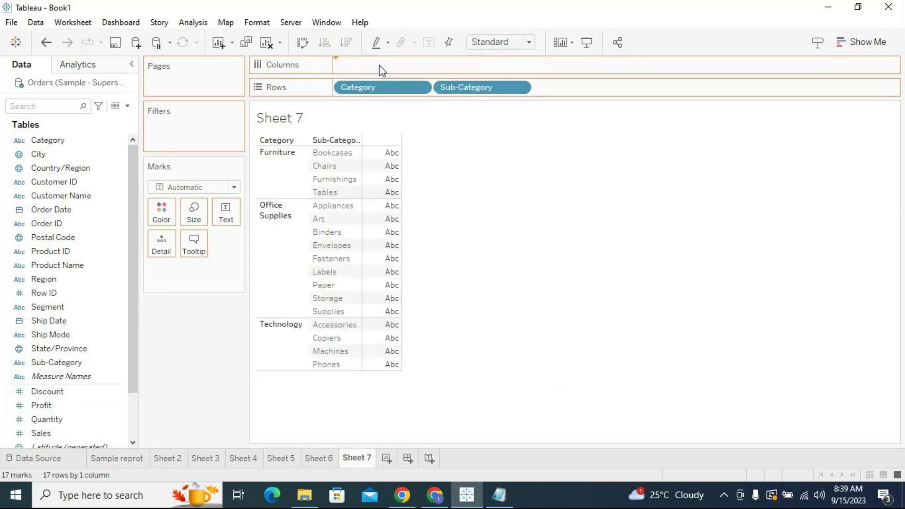
left_click(428, 42)
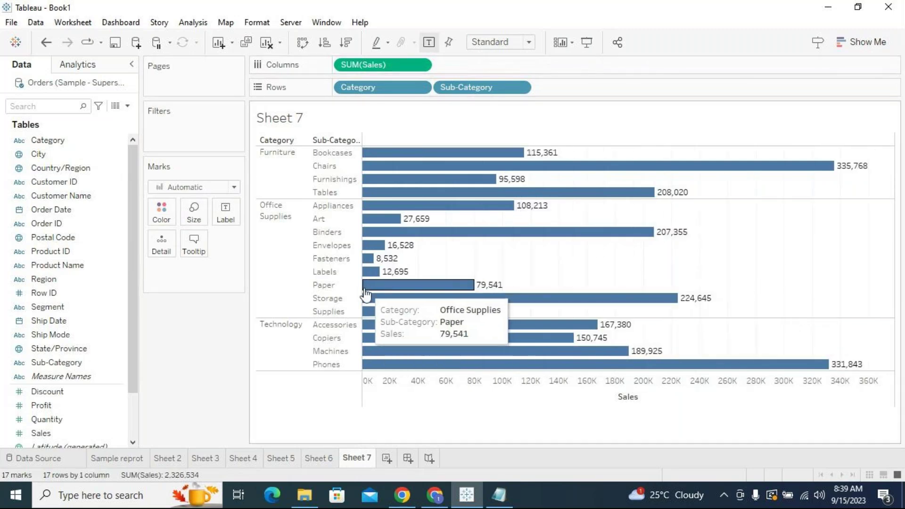
Widen the Sub-Category header column in Sheet 7 and color the bars by Category.
mouse_move(369, 296)
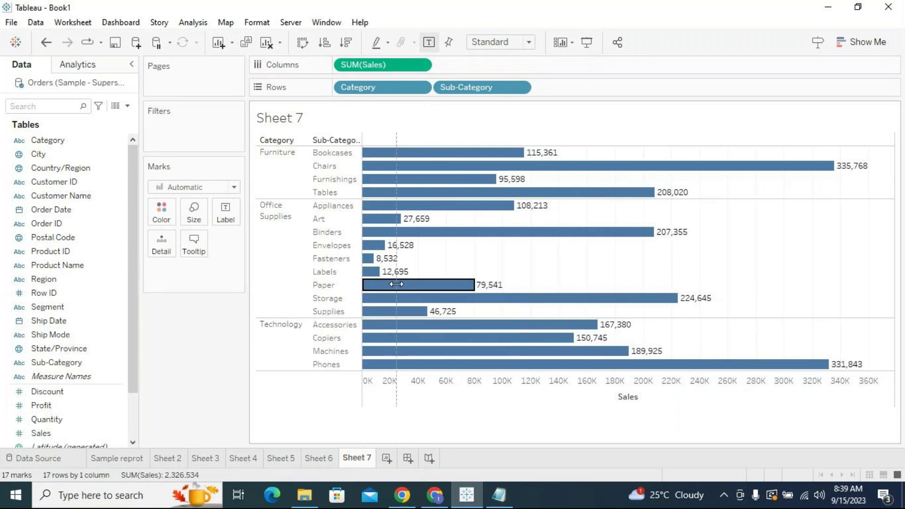
left_click_drag(396, 284, 397, 284)
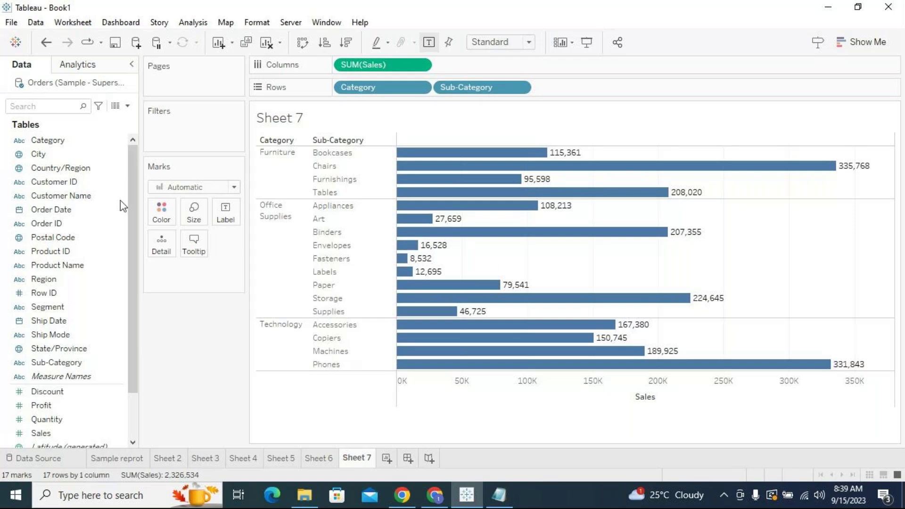
left_click(49, 140)
left_click_drag(51, 143, 155, 206)
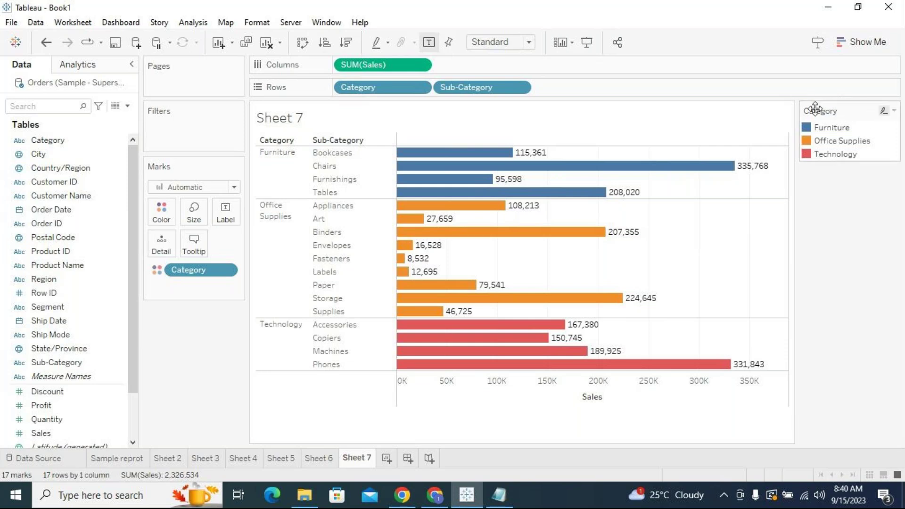
Edit the Category legend colors in Sheet 7 and assign yellow to Furniture.
left_click(895, 111)
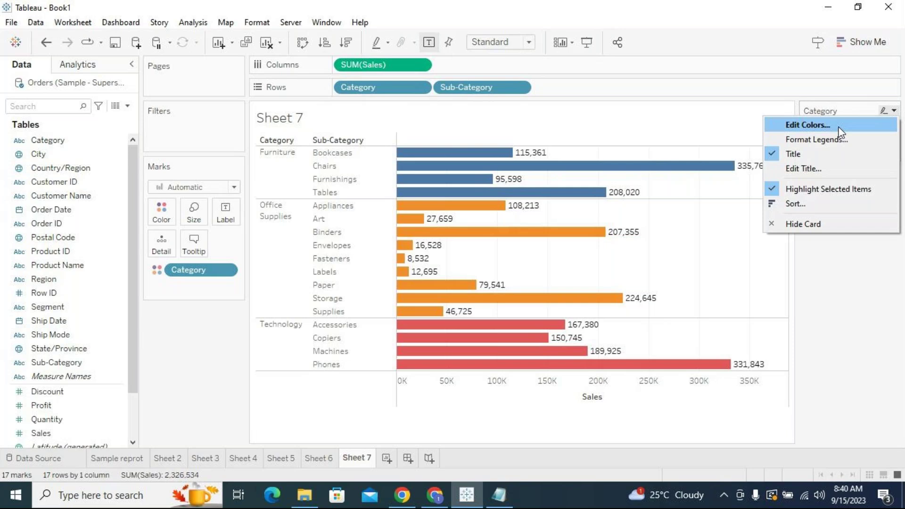
left_click(845, 110)
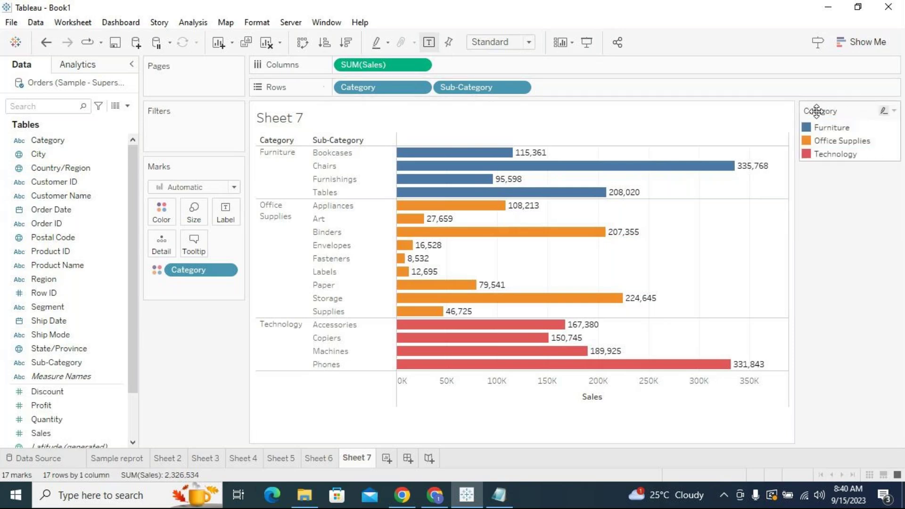
left_click(894, 111)
left_click(828, 125)
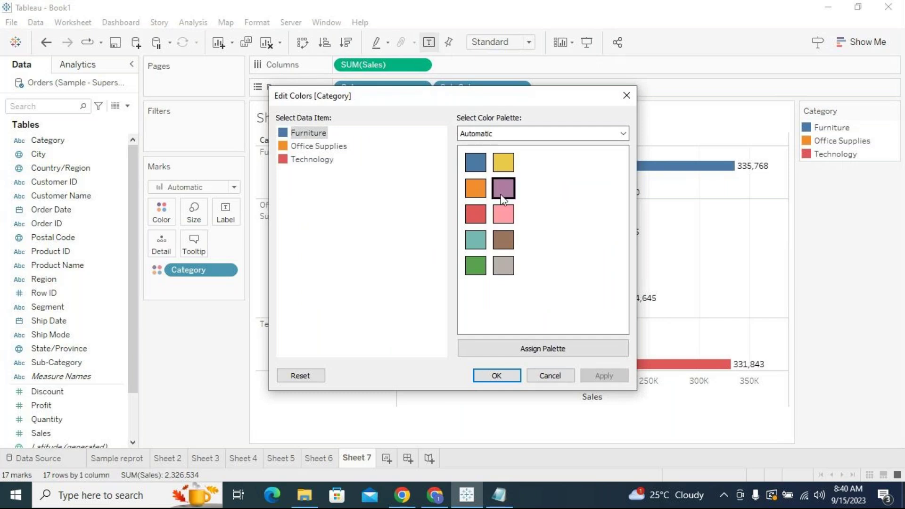
left_click(511, 167)
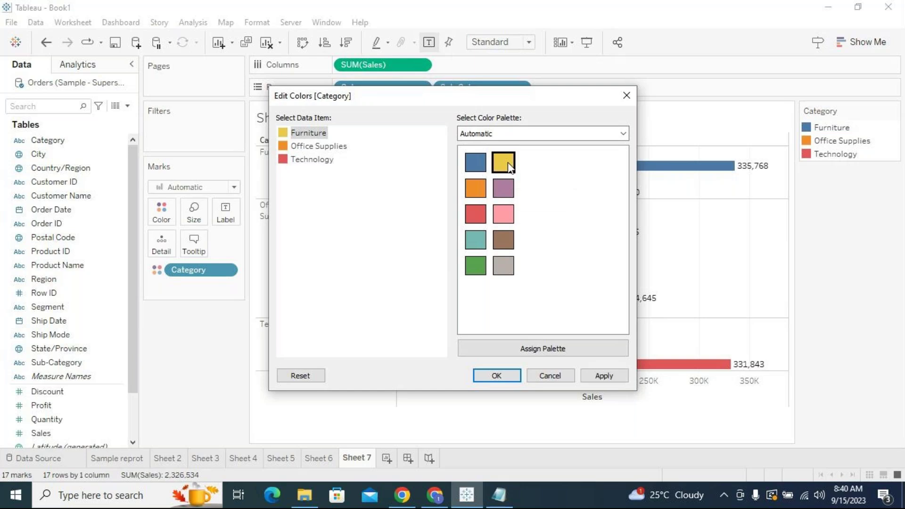
left_click(621, 377)
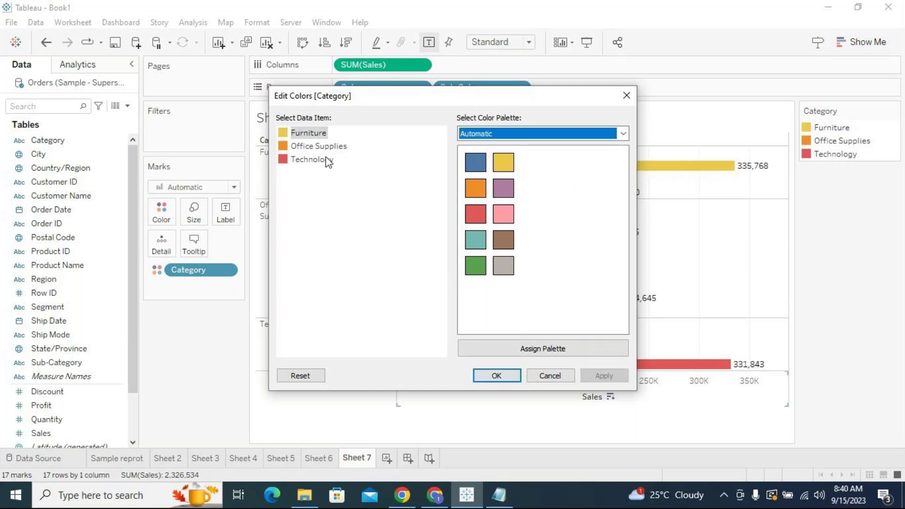
Assign brown to Office Supplies and the brownish grey of the Automatic palette to Technology.
left_click(321, 146)
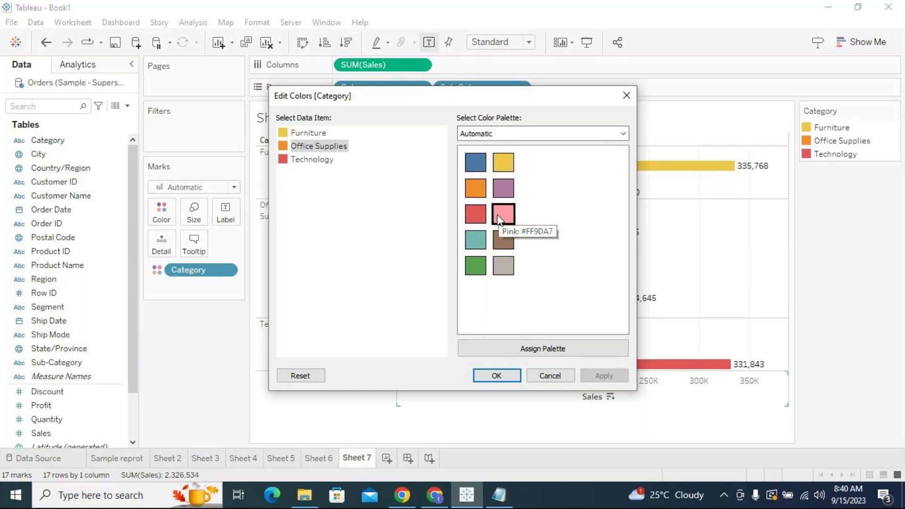
left_click(509, 248)
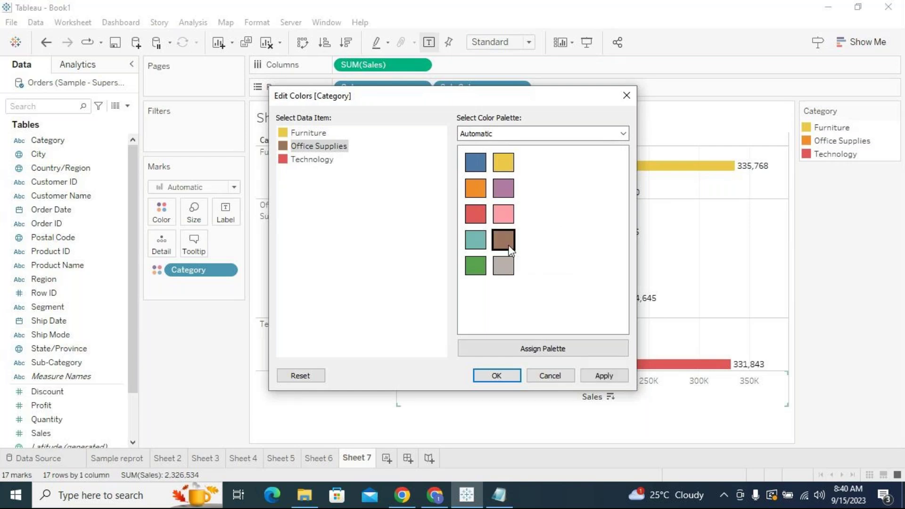
left_click(603, 375)
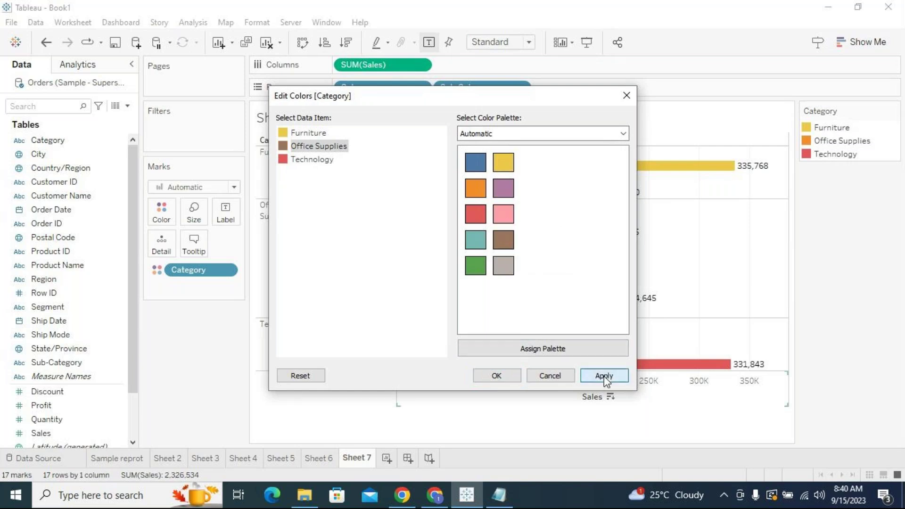
left_click(323, 161)
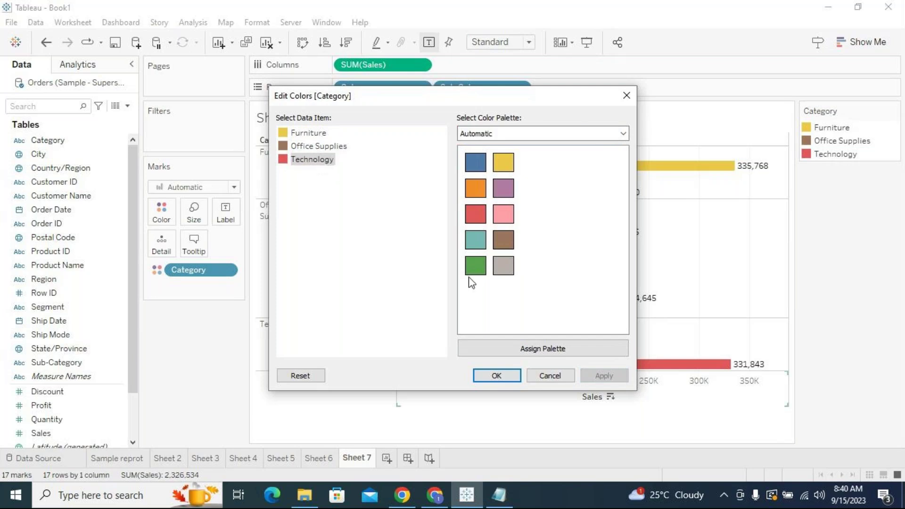
left_click(505, 271)
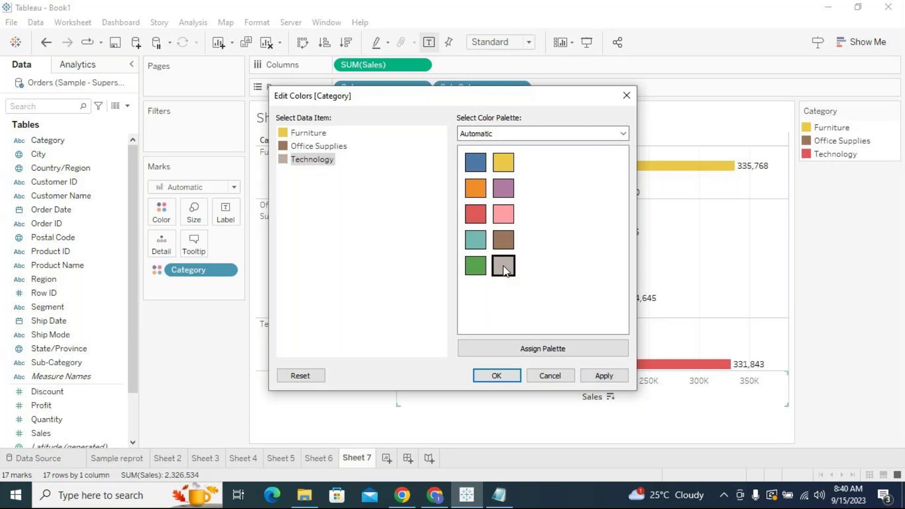
left_click(600, 377)
left_click(495, 376)
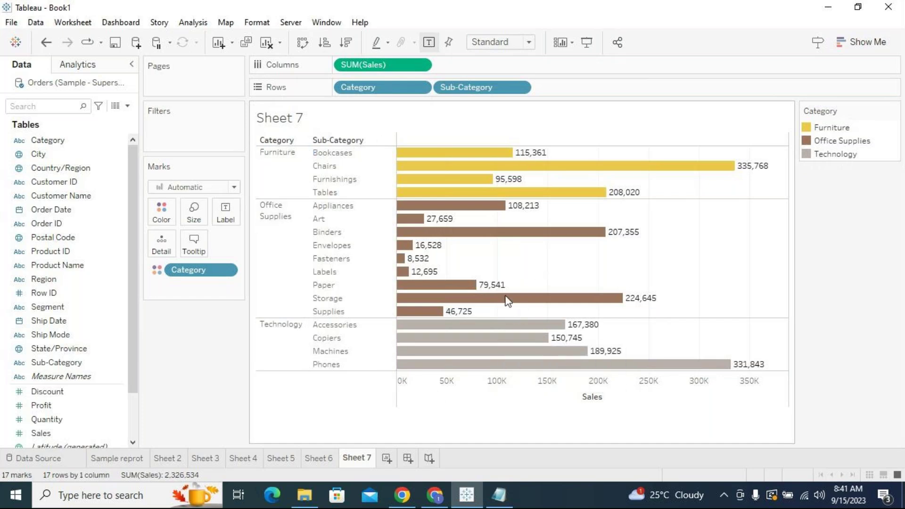
Color the bars of all measures in Sheet 5 by Category.
left_click(285, 461)
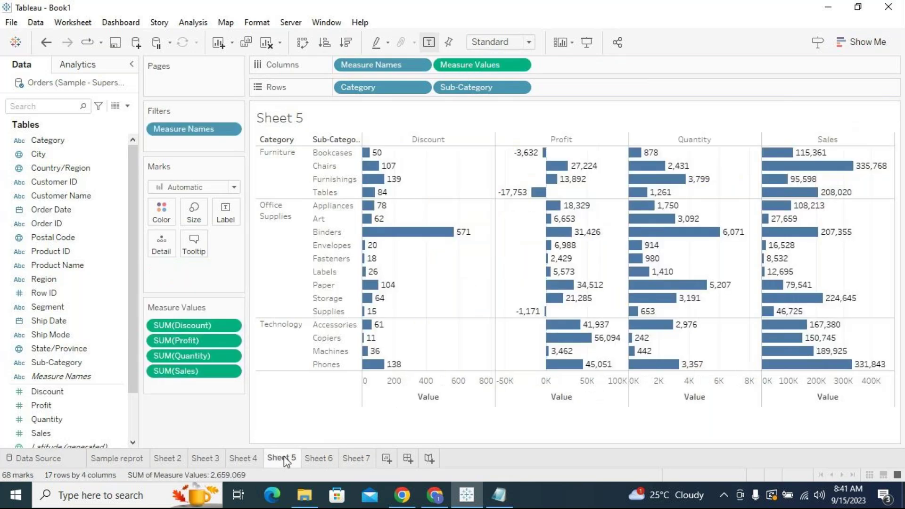
left_click(314, 460)
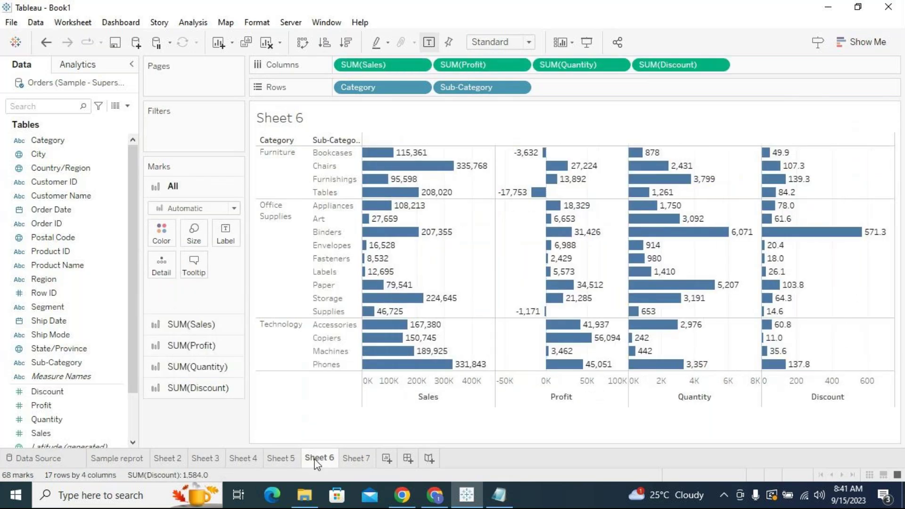
left_click(281, 457)
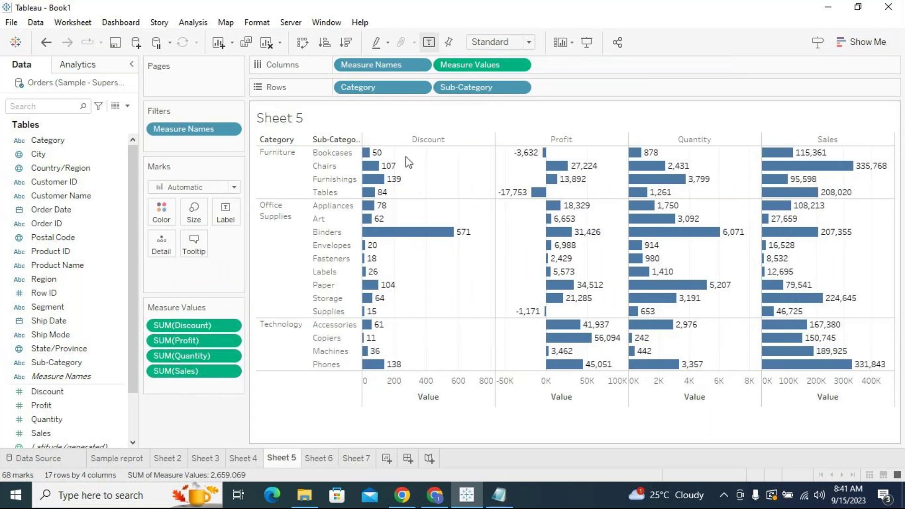
mouse_move(659, 157)
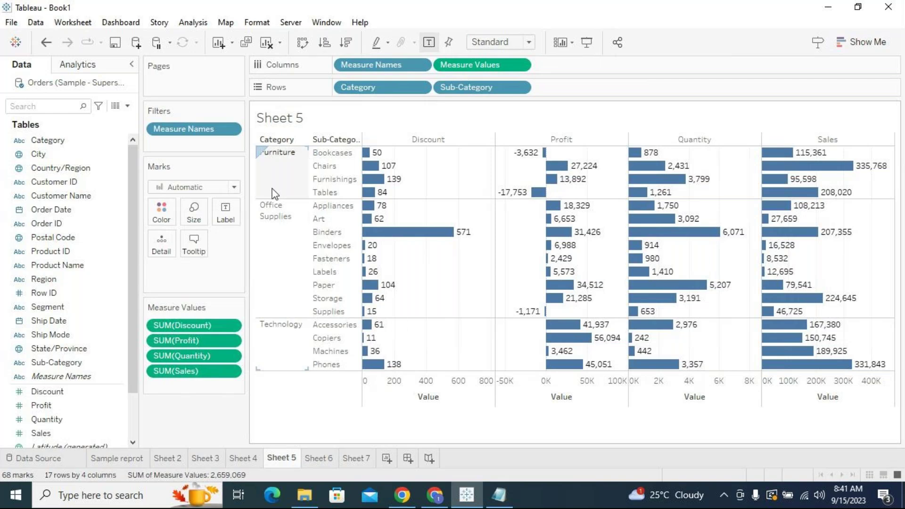
left_click(364, 457)
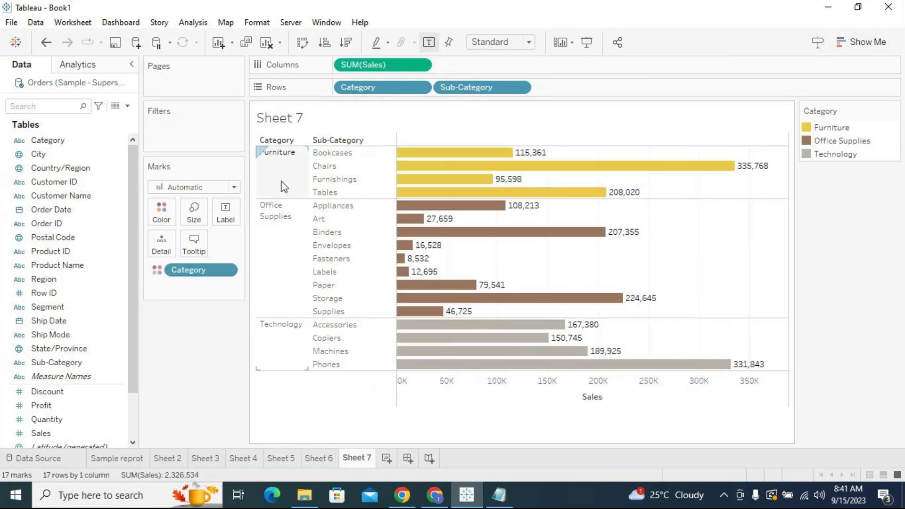
left_click(285, 463)
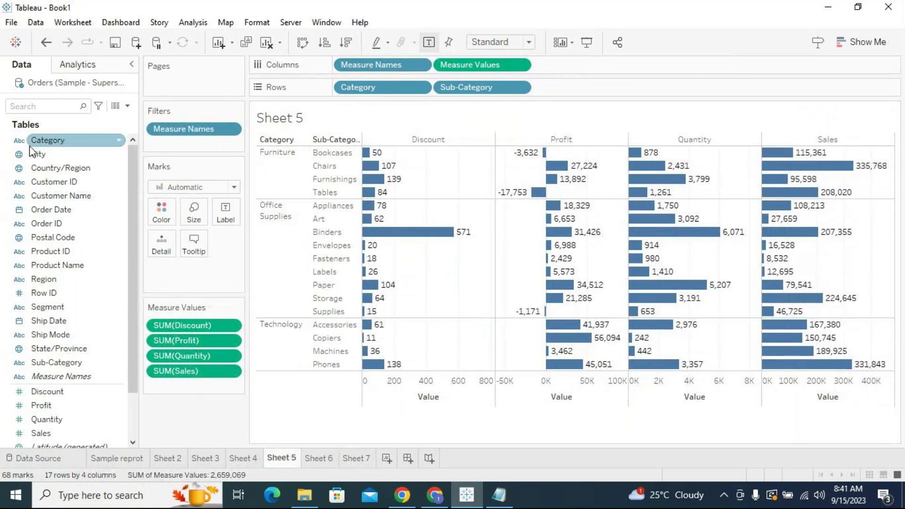
left_click(46, 141)
left_click_drag(46, 142, 161, 205)
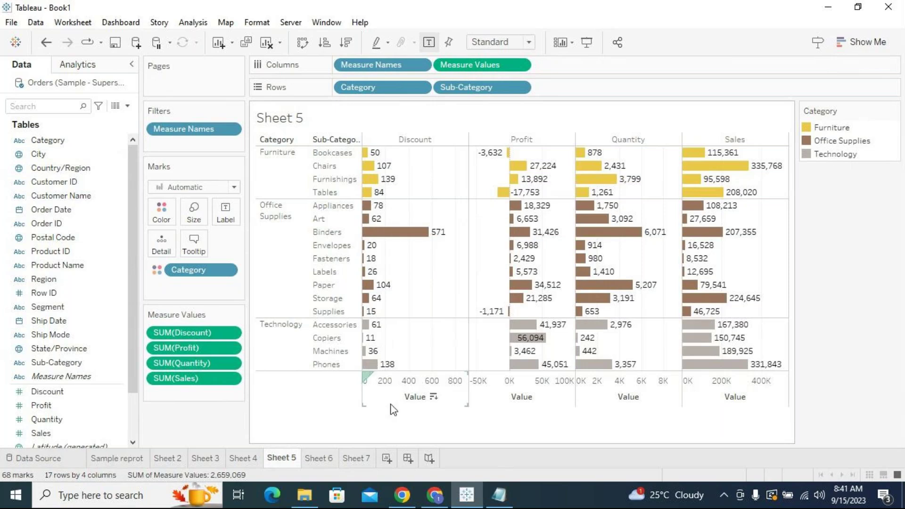
Compare the colored Sheet 5 chart with Sheet 6, and highlight the Furniture marks across the measures in Sheet 5.
left_click(318, 458)
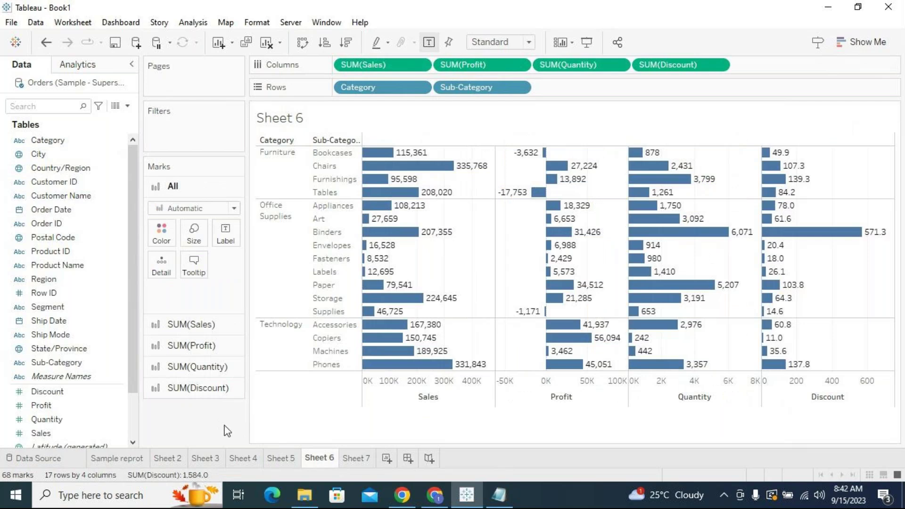
left_click(293, 460)
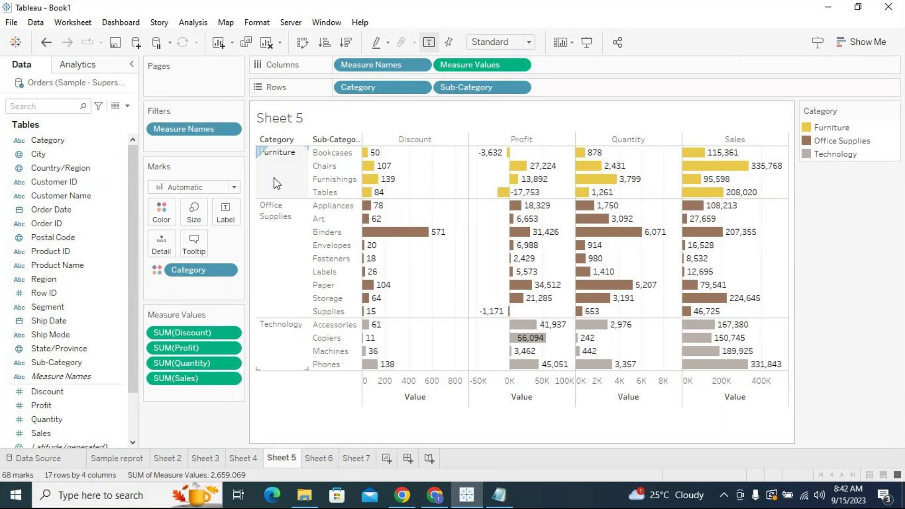
mouse_move(374, 185)
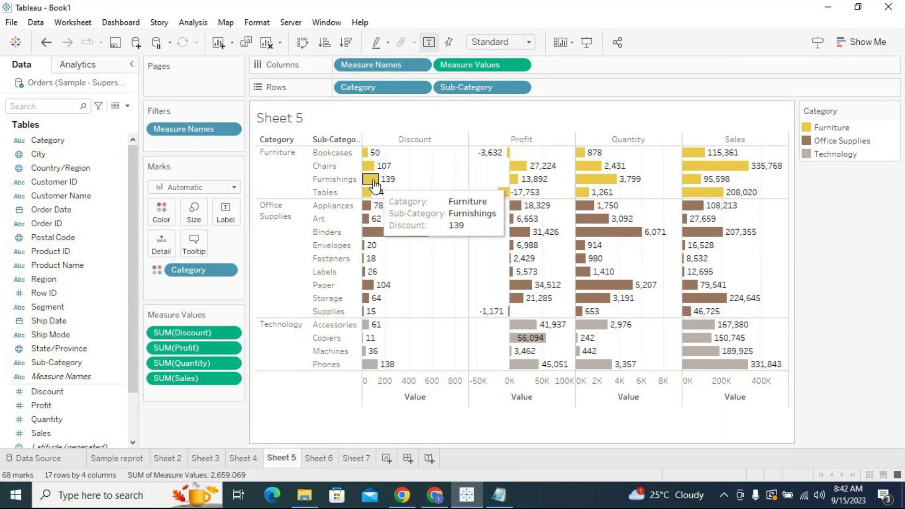
left_click(287, 173)
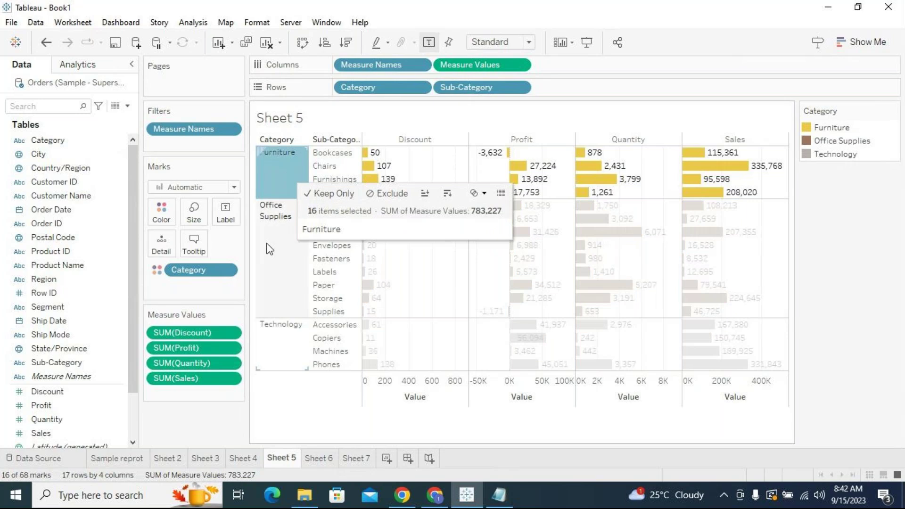
left_click(287, 178)
left_click(286, 176)
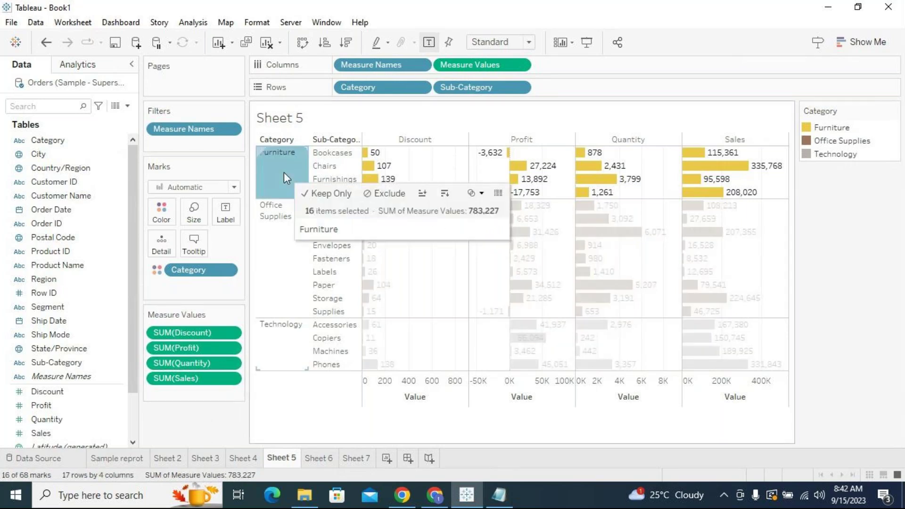
mouse_move(287, 175)
left_mouse_down()
mouse_move(284, 161)
mouse_move(289, 169)
left_mouse_up()
left_click(252, 240)
Keep only the Furniture category in Sheet 5 and clear the header selection.
left_click(279, 182)
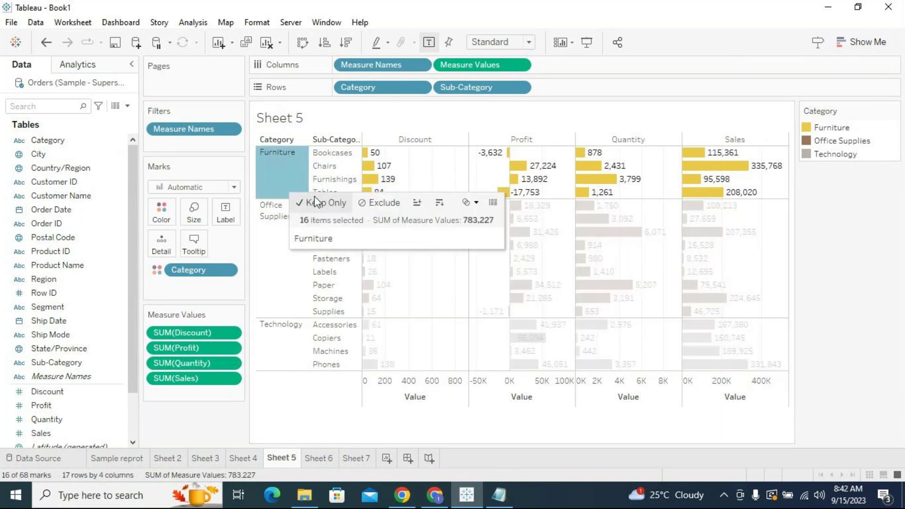
left_click(320, 202)
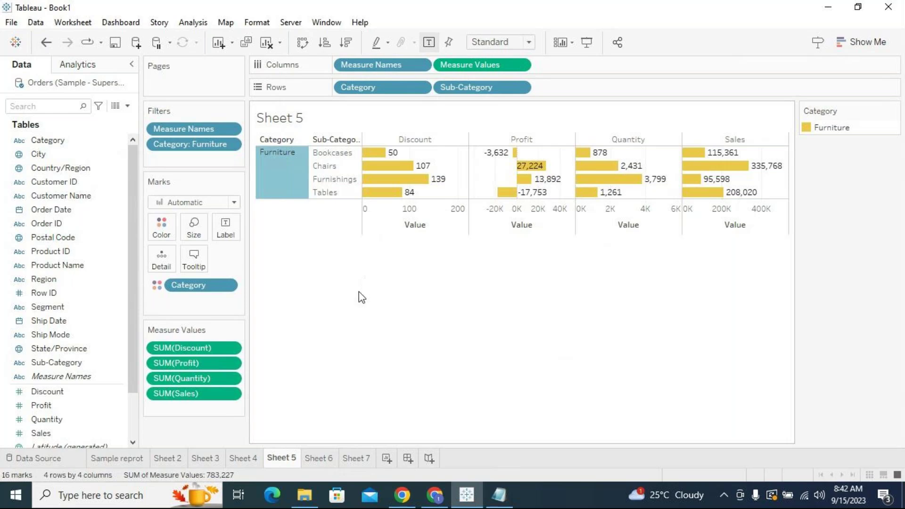
left_click(333, 326)
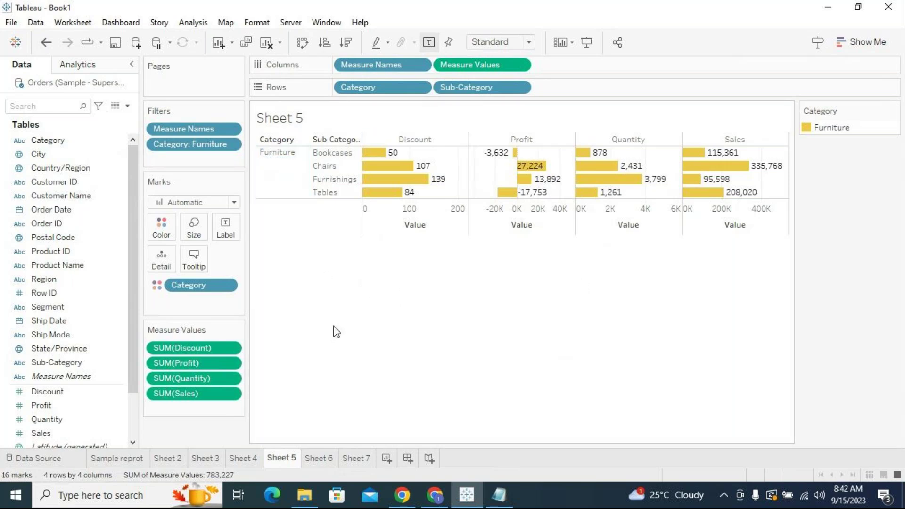
left_click(285, 194)
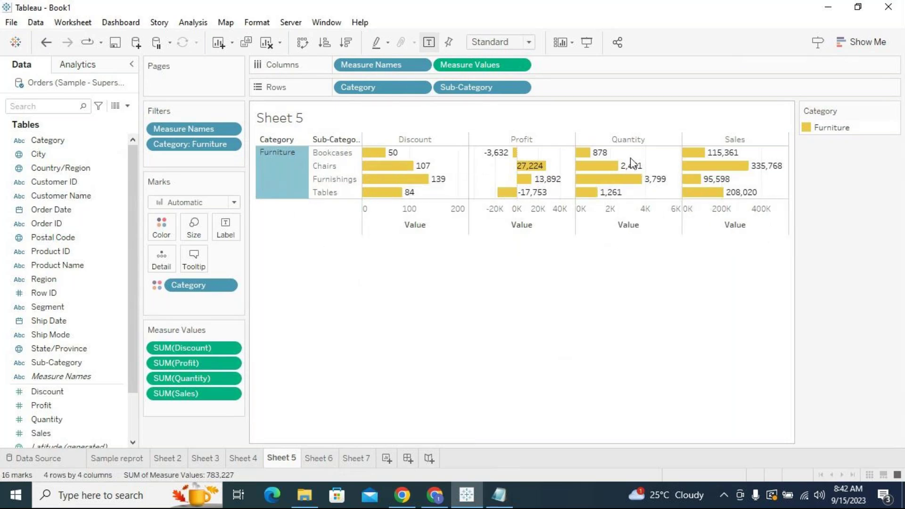
left_click(441, 318)
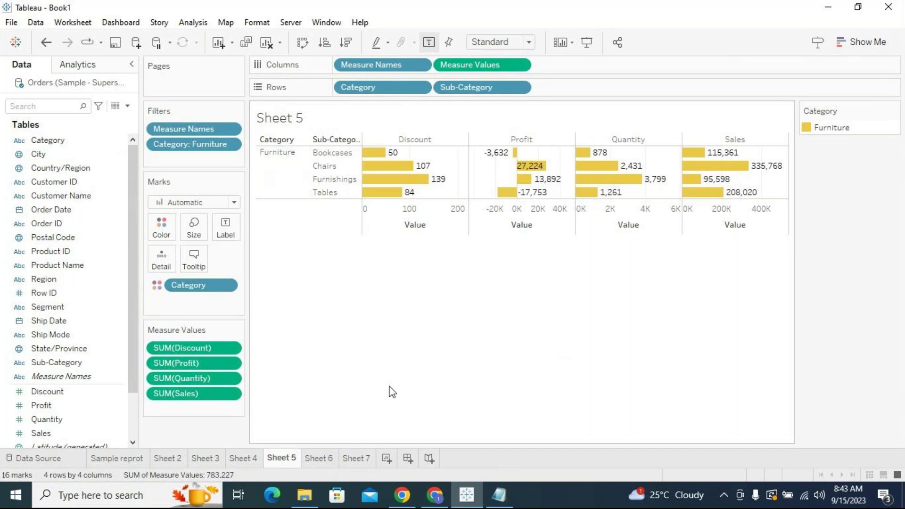
Create Sheet 8 with Category and Sub-Category on the rows and Sales on the columns.
left_click(387, 459)
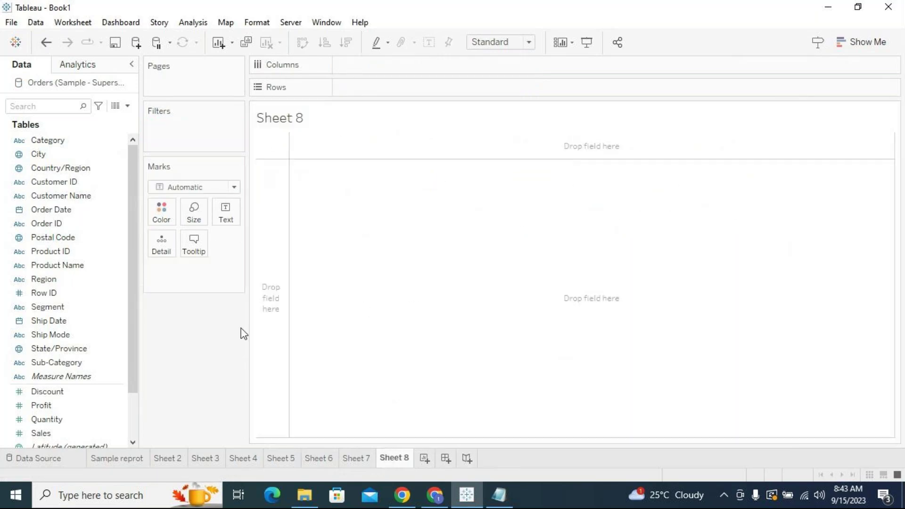
mouse_move(106, 140)
left_mouse_down()
mouse_move(97, 143)
mouse_move(371, 82)
mouse_move(382, 91)
left_mouse_up()
left_click_drag(87, 365, 471, 83)
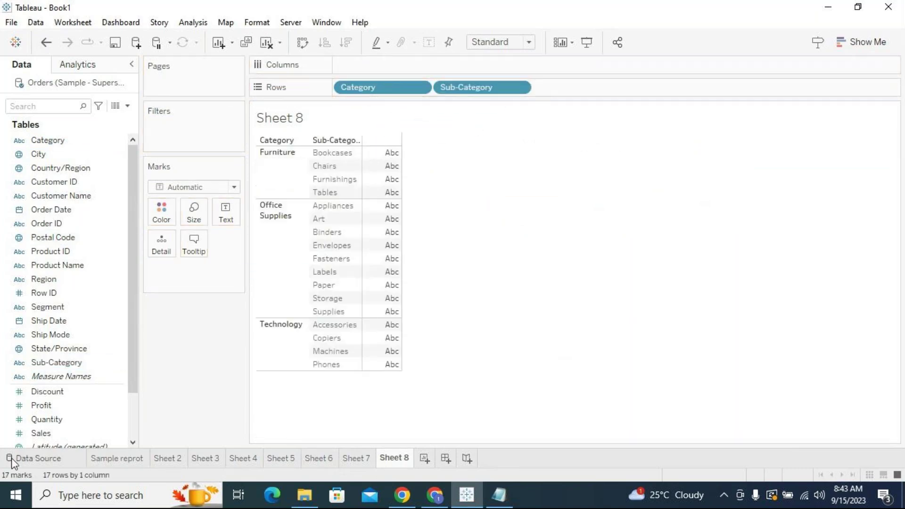
left_click_drag(34, 436, 377, 69)
mouse_move(623, 196)
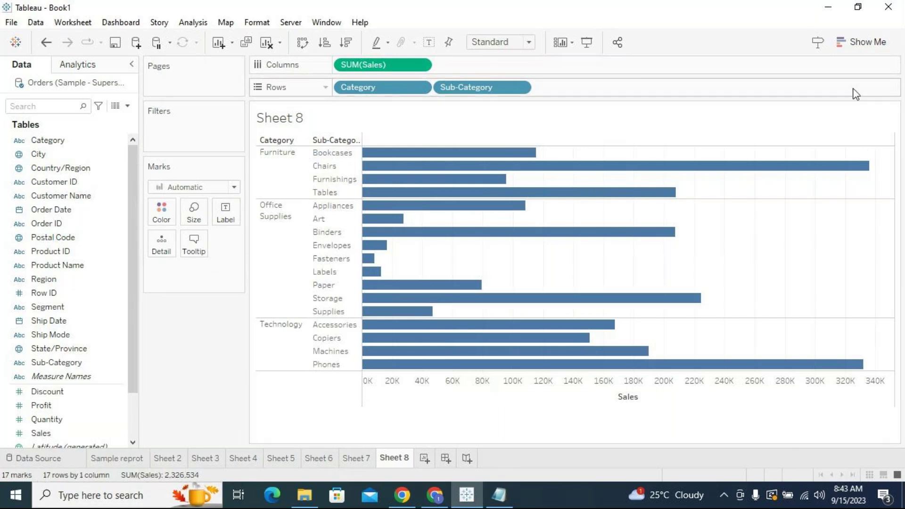
Change the Sheet 8 bar chart to packed bubbles with Show Me and close the chart type list.
left_click(865, 43)
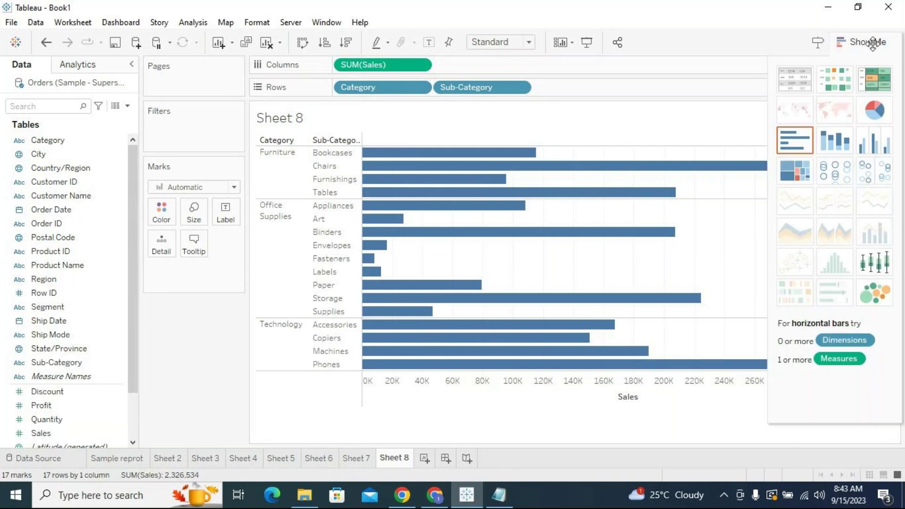
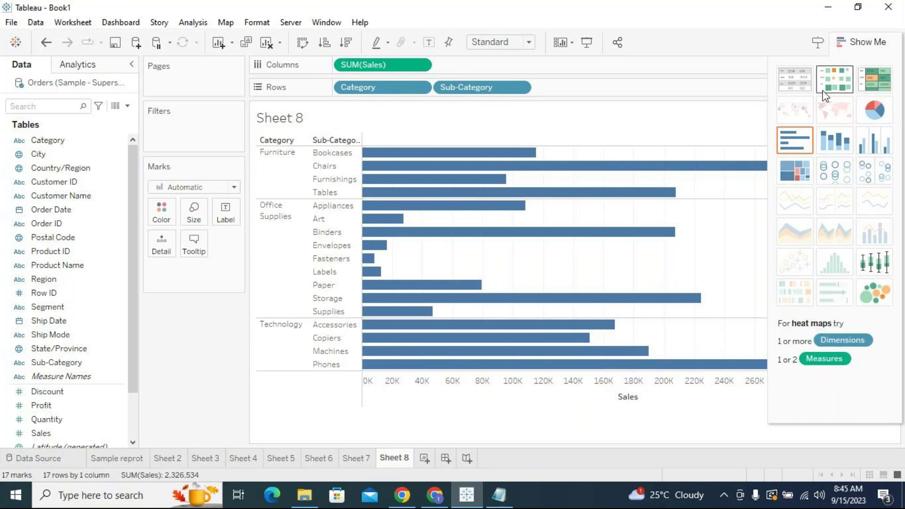
left_click(875, 292)
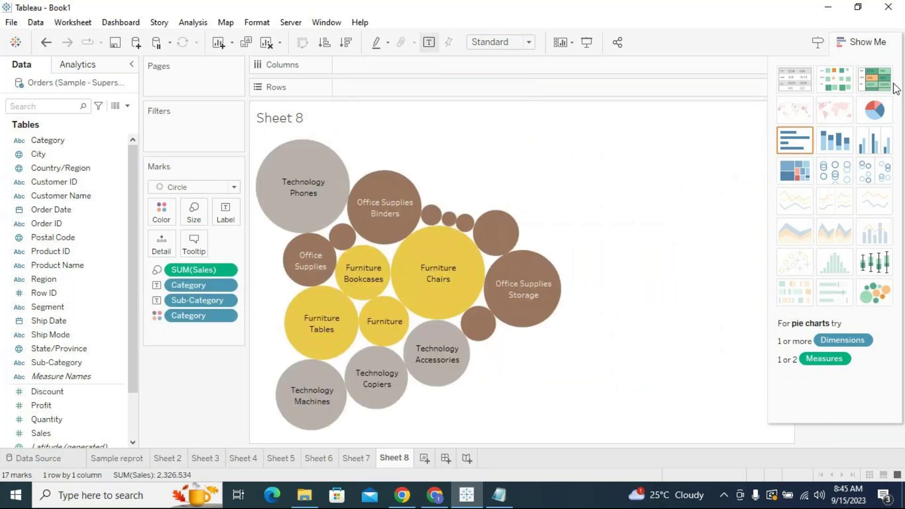
left_click(873, 41)
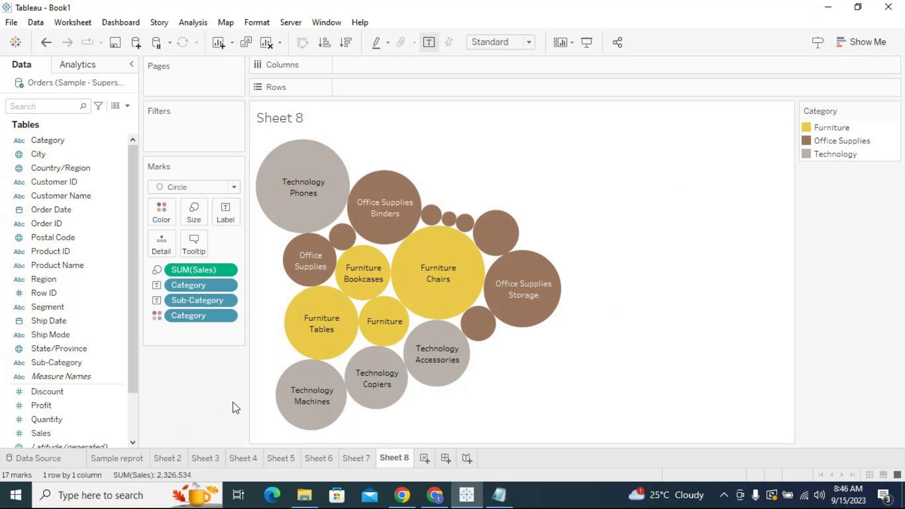
Highlight the Furniture, Office Supplies and Technology bubbles one after another through the Category color legend.
mouse_move(292, 214)
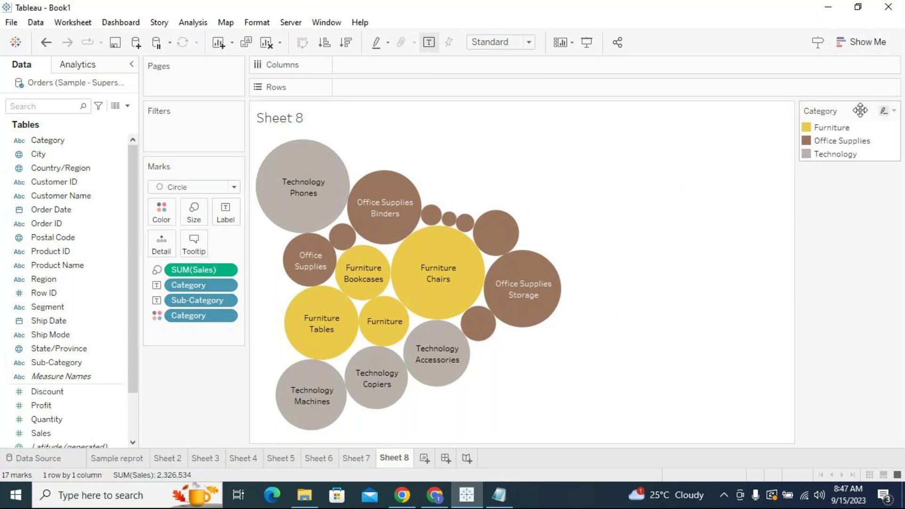
left_click(834, 130)
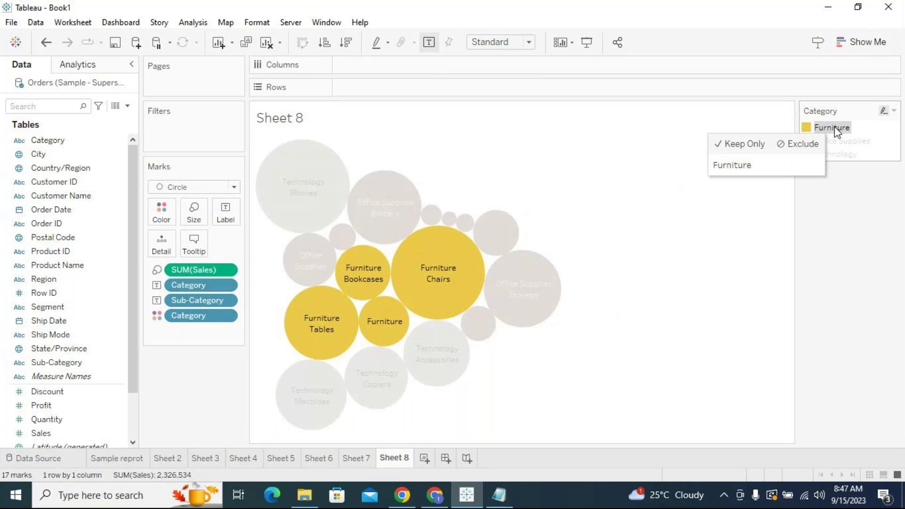
left_click(835, 141)
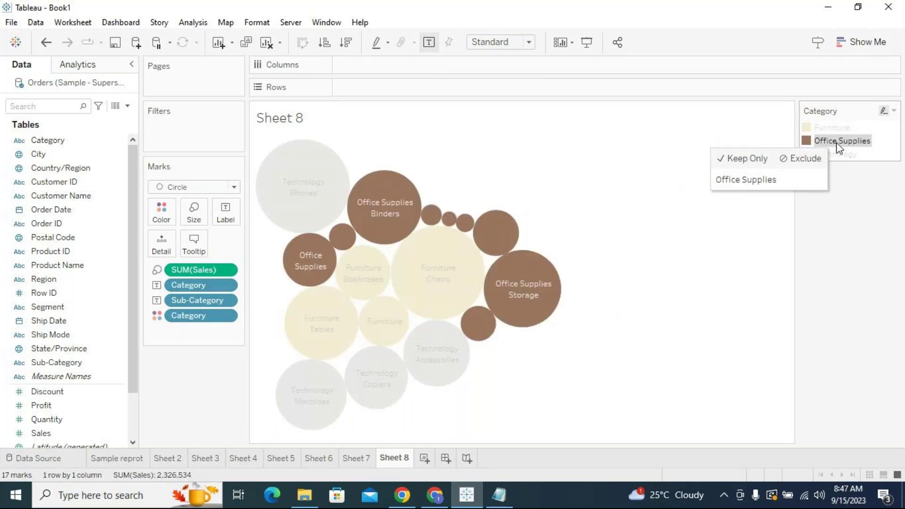
left_click(841, 153)
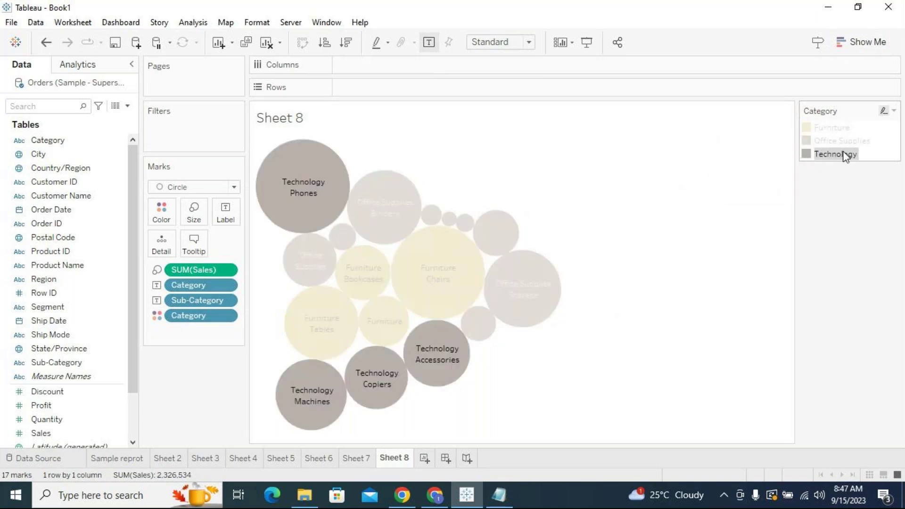
left_click(855, 186)
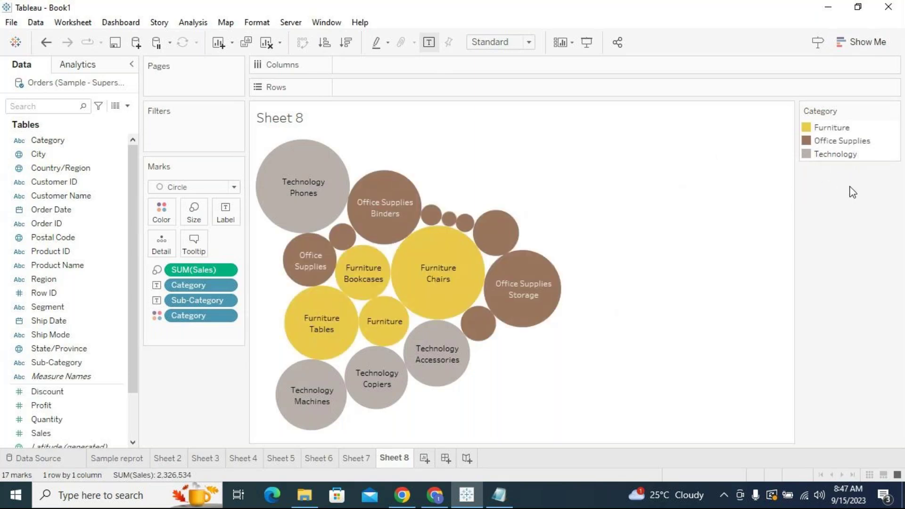
left_click(833, 156)
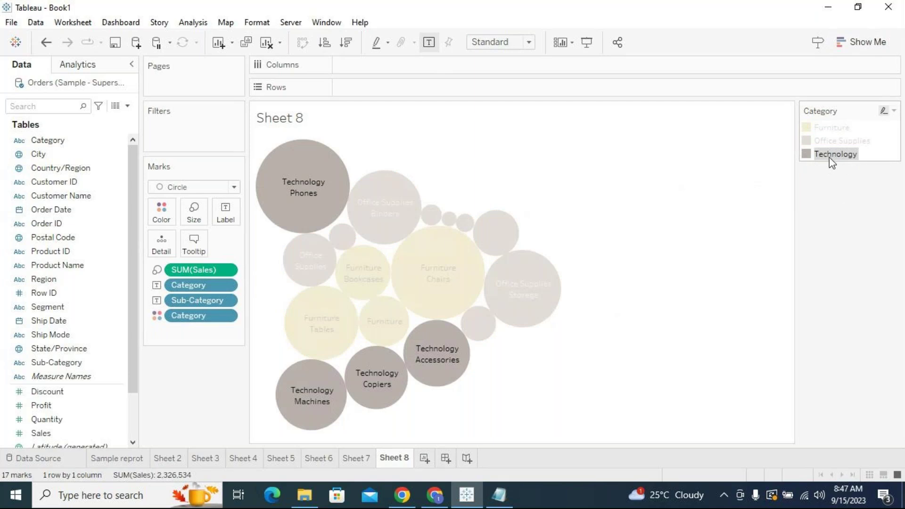
left_click(829, 153)
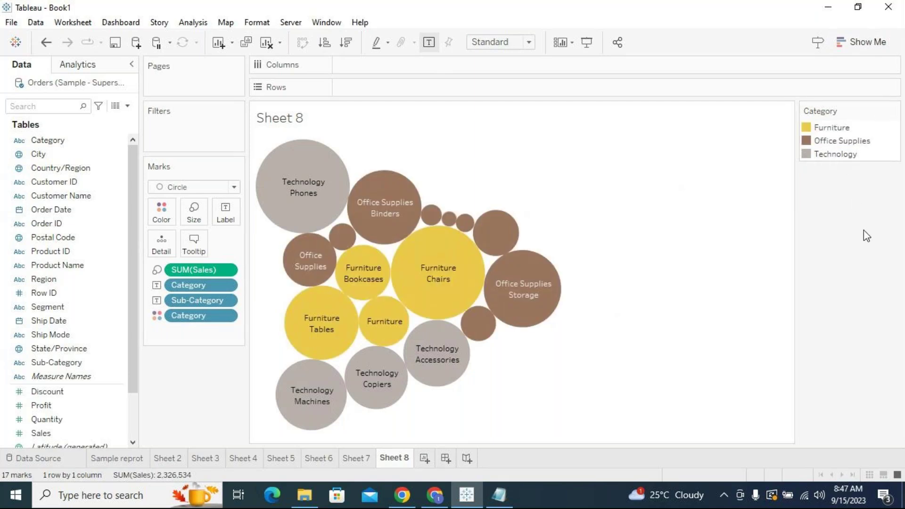
left_click(837, 128)
left_click(842, 140)
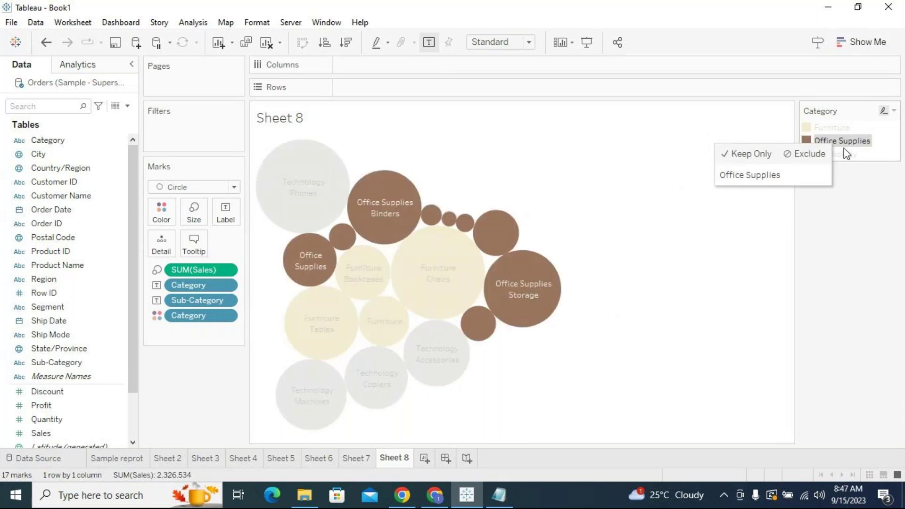
left_click(844, 155)
left_click(838, 127)
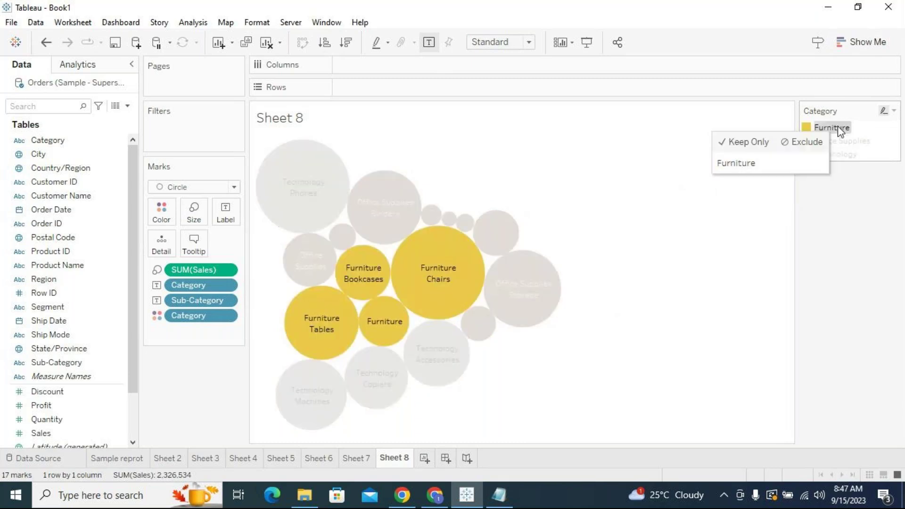
Switch off the Category legend's highlighting, try selecting each category in the legend, and switch highlighting back on.
left_click(840, 130)
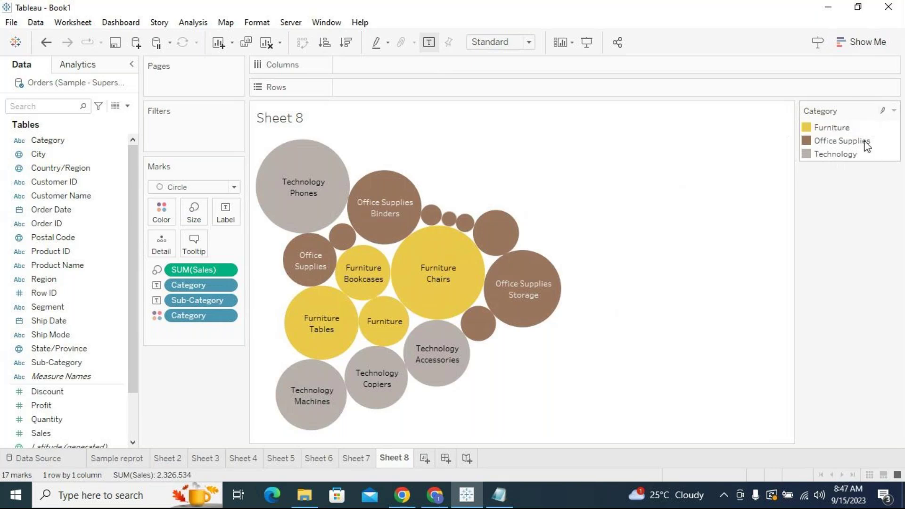
left_click(837, 134)
left_click(843, 141)
left_click(845, 154)
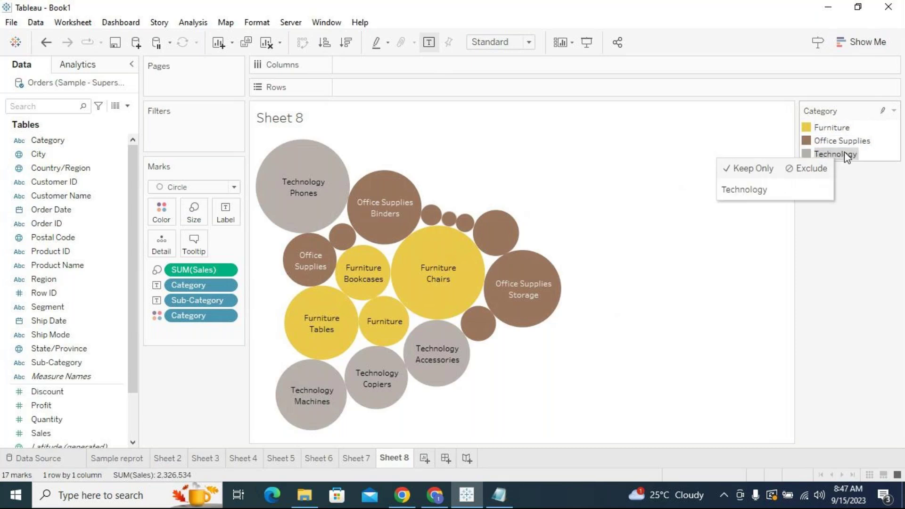
left_click(839, 127)
left_click(849, 141)
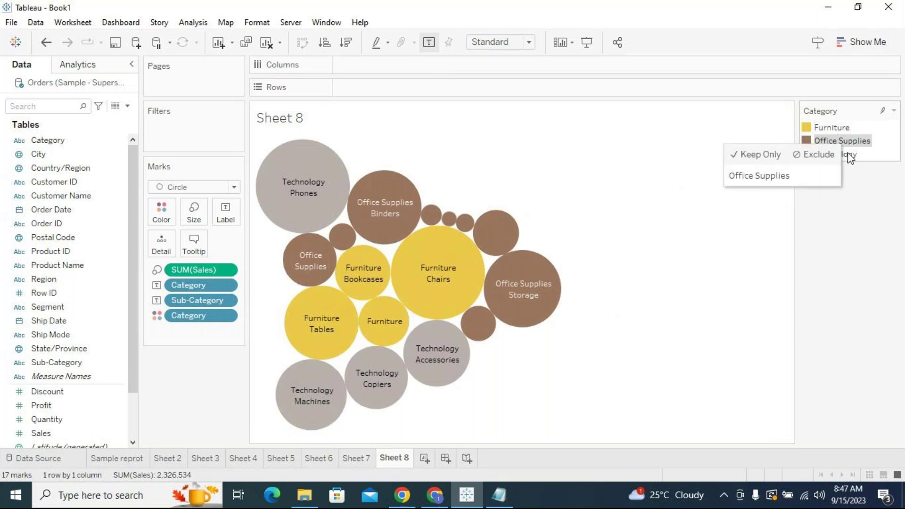
left_click(848, 154)
left_click(881, 112)
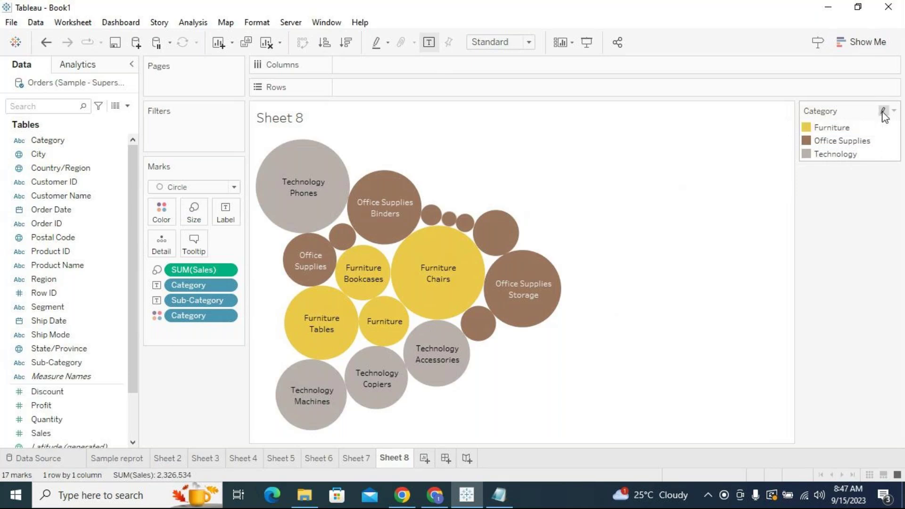
Check the re-enabled highlighting on each category of the bubble chart and clear the selection.
left_click(842, 127)
left_click(842, 140)
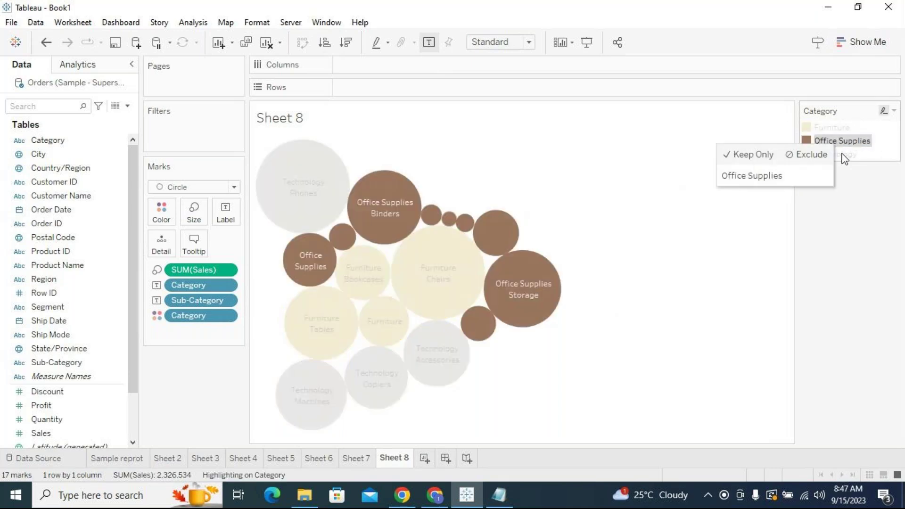
left_click(843, 154)
left_click(857, 140)
left_click(844, 127)
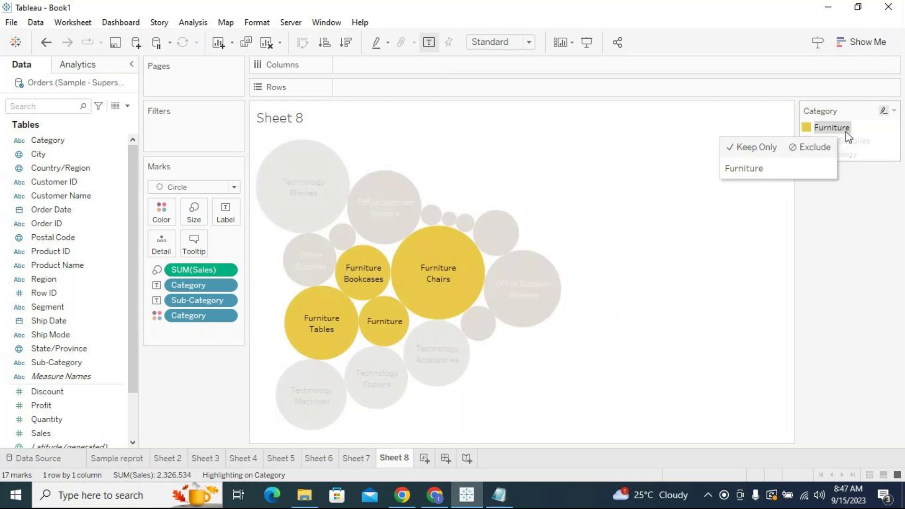
left_click(883, 141)
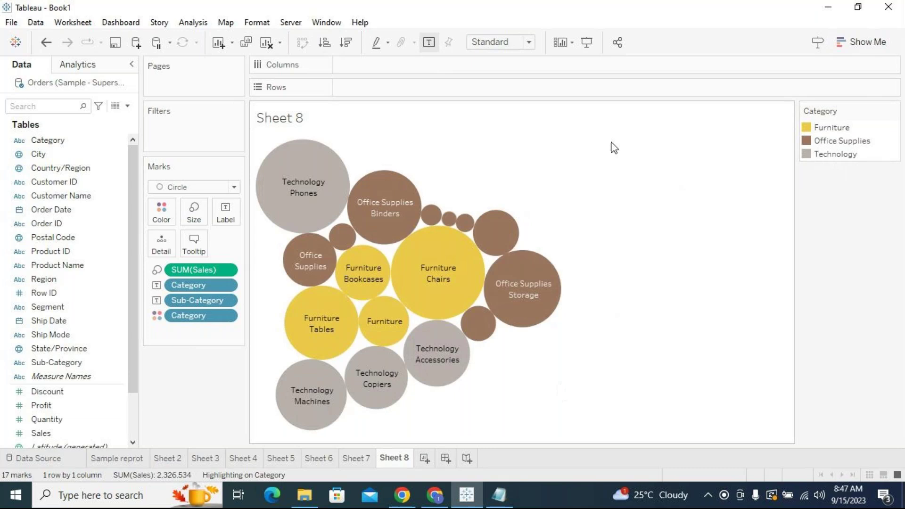
left_click_drag(562, 398, 560, 398)
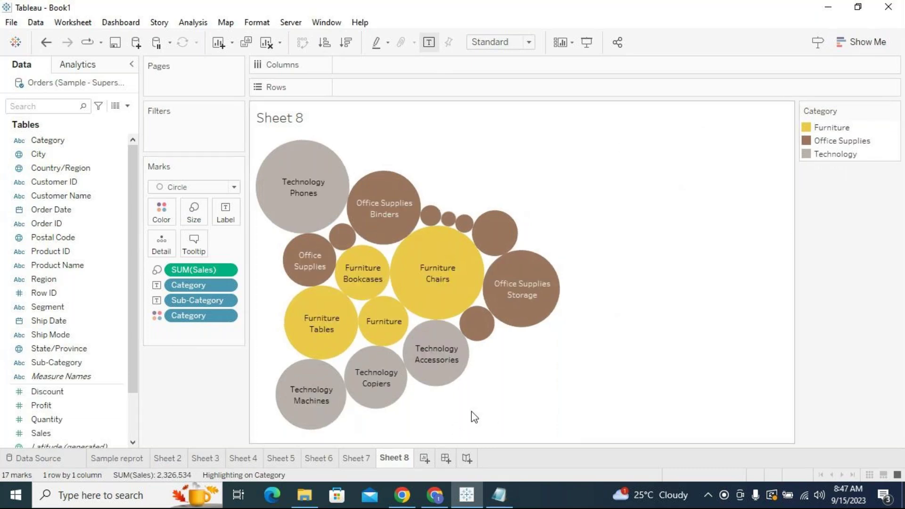
Add a new blank worksheet, Sheet 9.
left_click(425, 459)
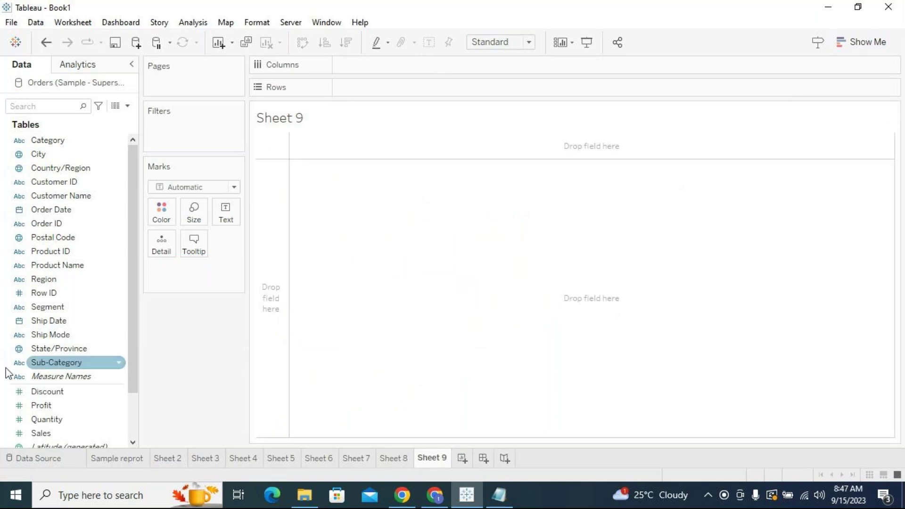
On Sheet 9, size the marks by Sales and label them with Category and Sub-Category.
left_click_drag(42, 433, 191, 203)
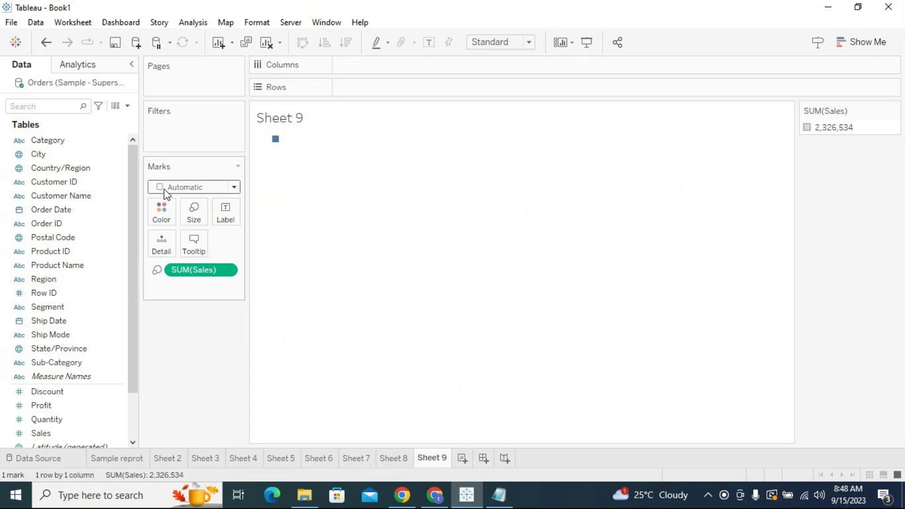
left_click_drag(134, 279, 128, 340)
scroll(60, 231, "up", 3)
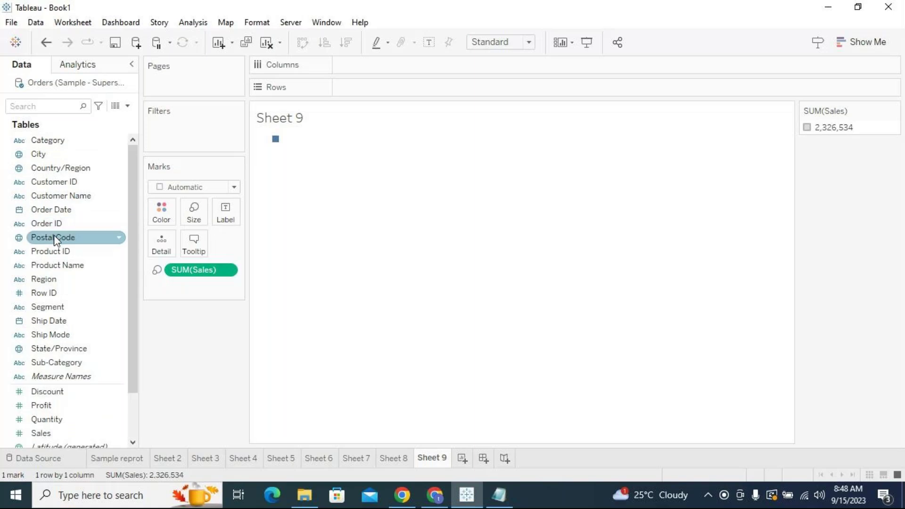
left_click_drag(69, 140, 225, 209)
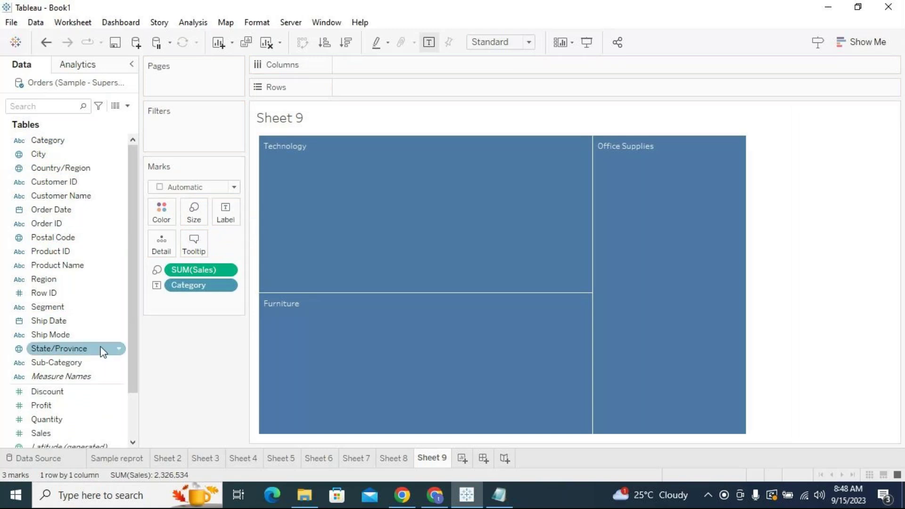
left_click(64, 433)
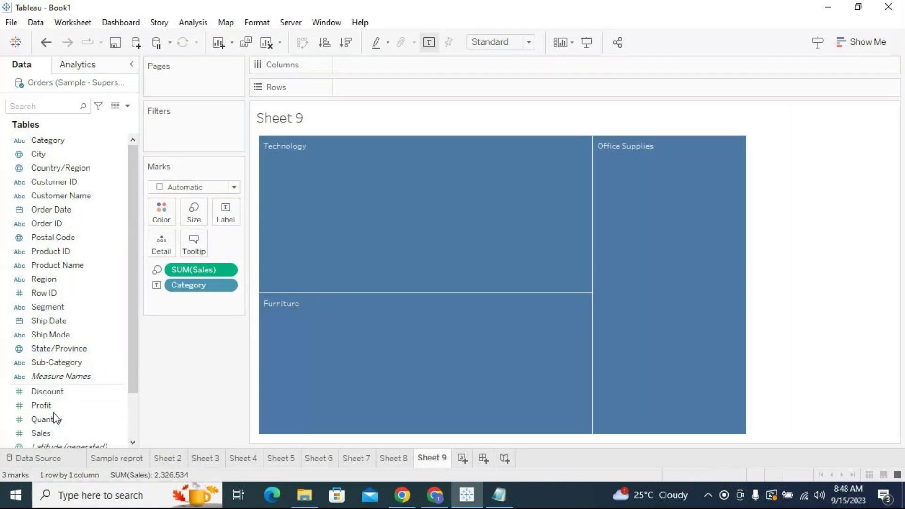
left_click_drag(55, 367, 223, 210)
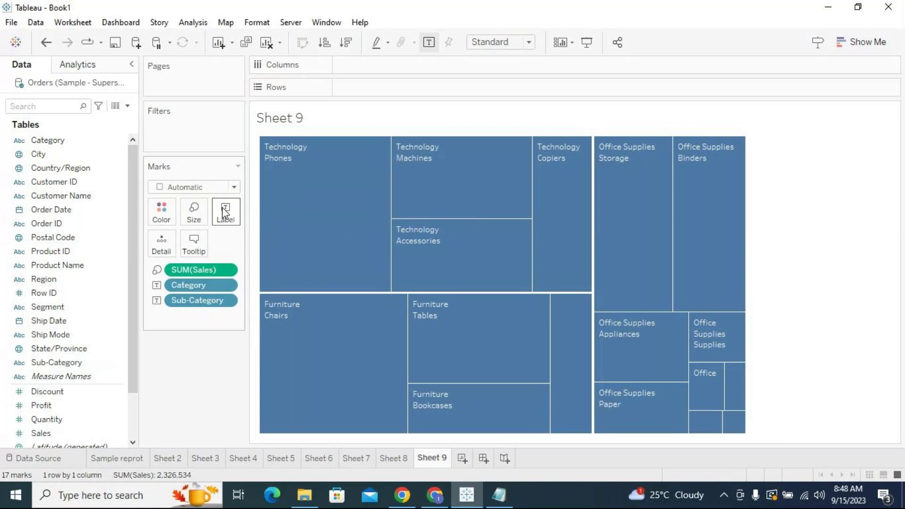
Color the marks by Category and set the mark type to Circle to form a packed bubble chart.
left_click(52, 421)
mouse_move(58, 430)
left_mouse_down()
mouse_move(80, 423)
mouse_move(196, 293)
mouse_move(179, 197)
mouse_move(96, 264)
mouse_move(61, 449)
mouse_move(67, 431)
left_mouse_up()
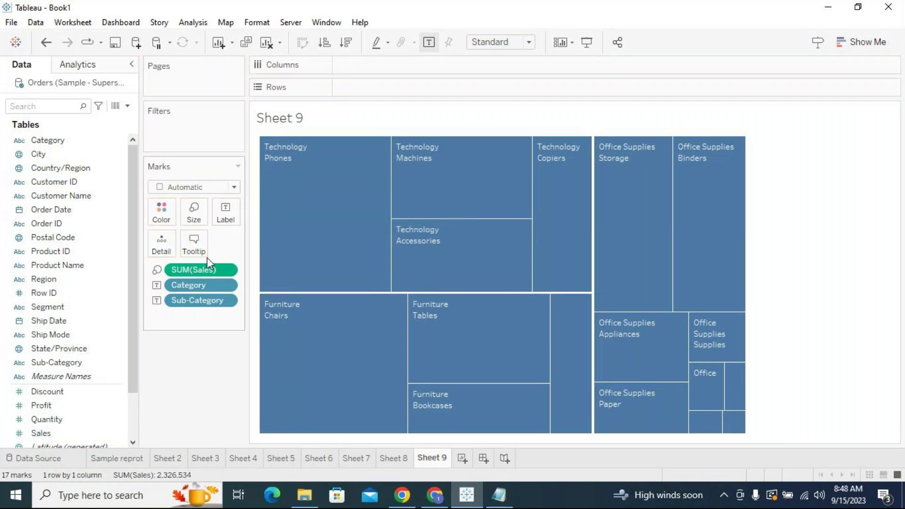
left_click(61, 140)
left_click_drag(61, 141, 156, 204)
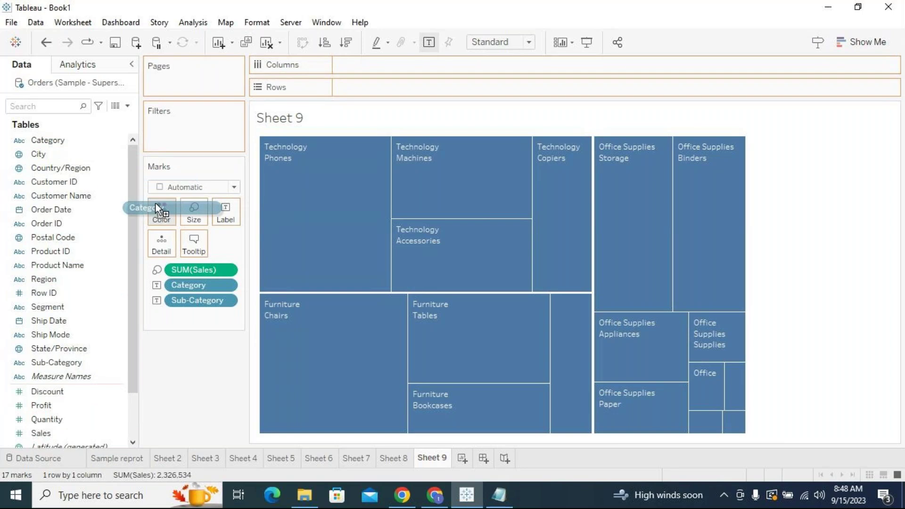
left_click_drag(157, 208, 158, 208)
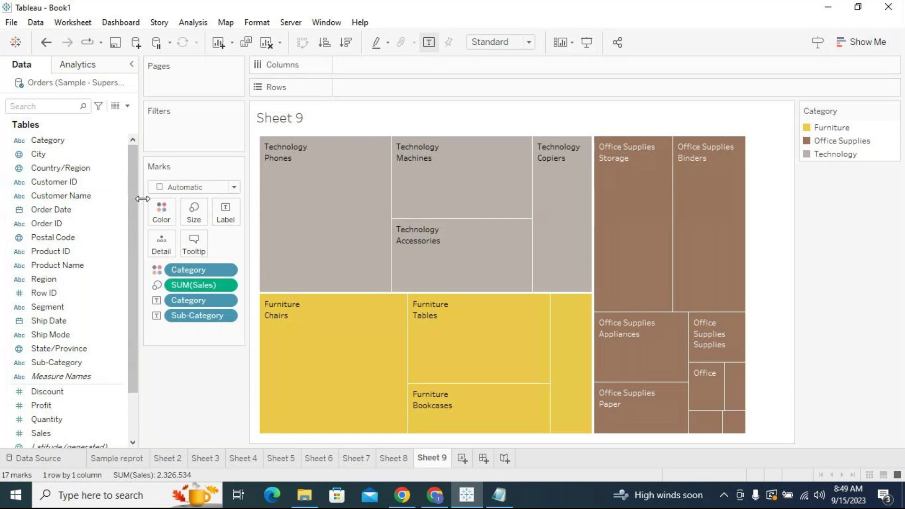
left_click(179, 189)
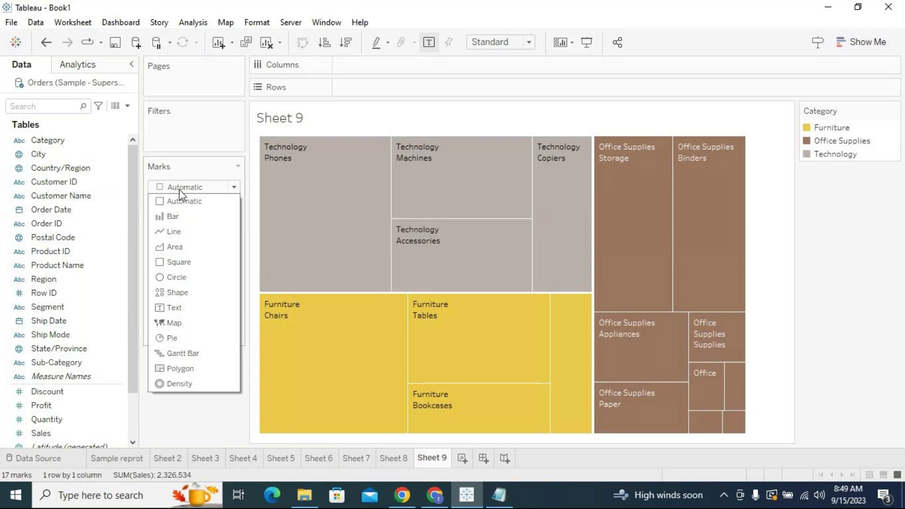
left_click(178, 276)
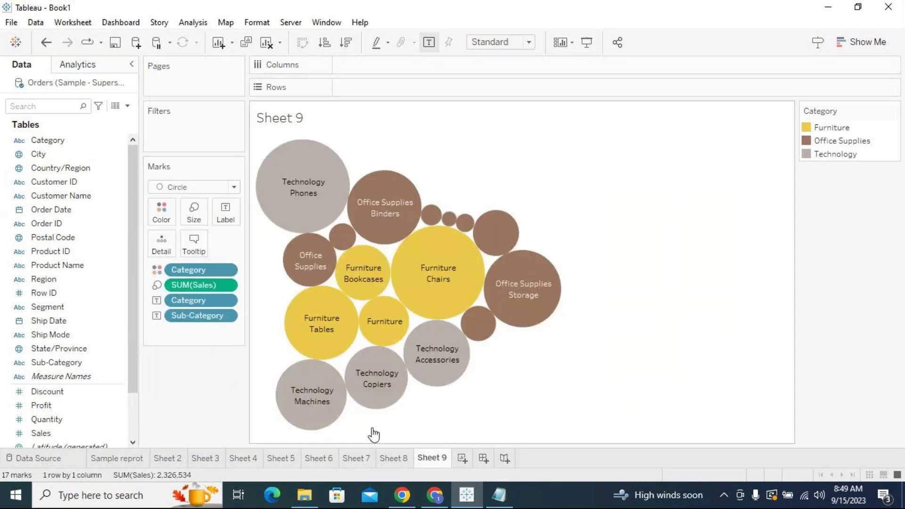
Compare the bubble charts on Sheet 8 and Sheet 9, including the fields assigned to their marks.
left_click(400, 460)
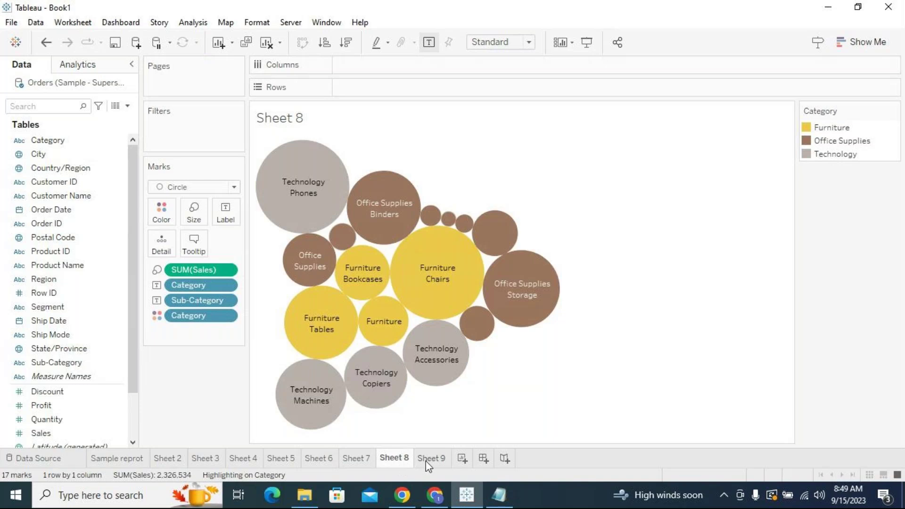
left_click(427, 460)
left_click(405, 457)
left_click(426, 460)
left_click(404, 460)
left_click(427, 461)
left_click(404, 457)
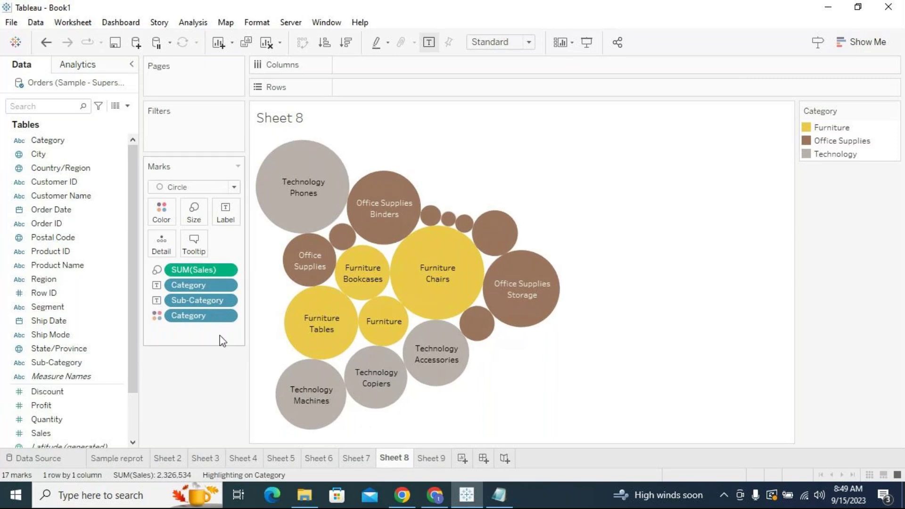
left_click_drag(203, 319, 199, 262)
left_click(434, 459)
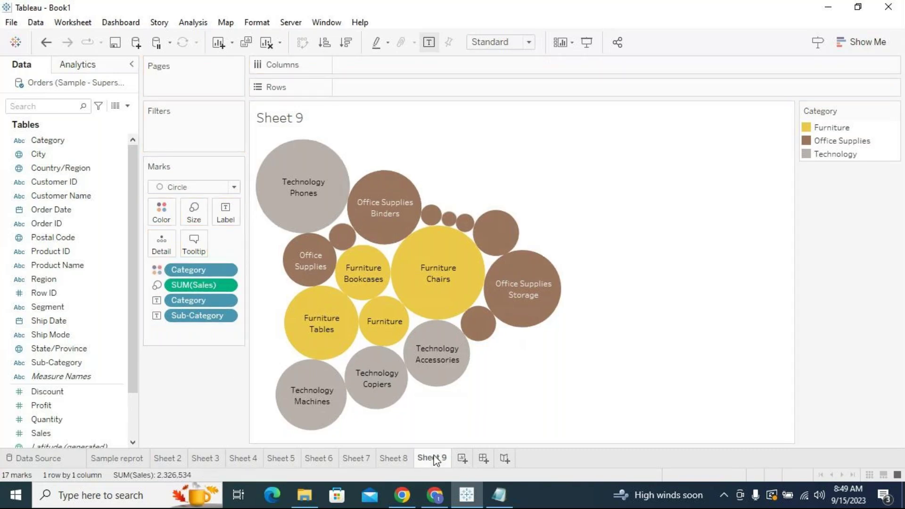
left_click(400, 459)
left_click(429, 459)
Try the Square mark type on Sheet 9's bubble chart and undo the change.
left_click(179, 187)
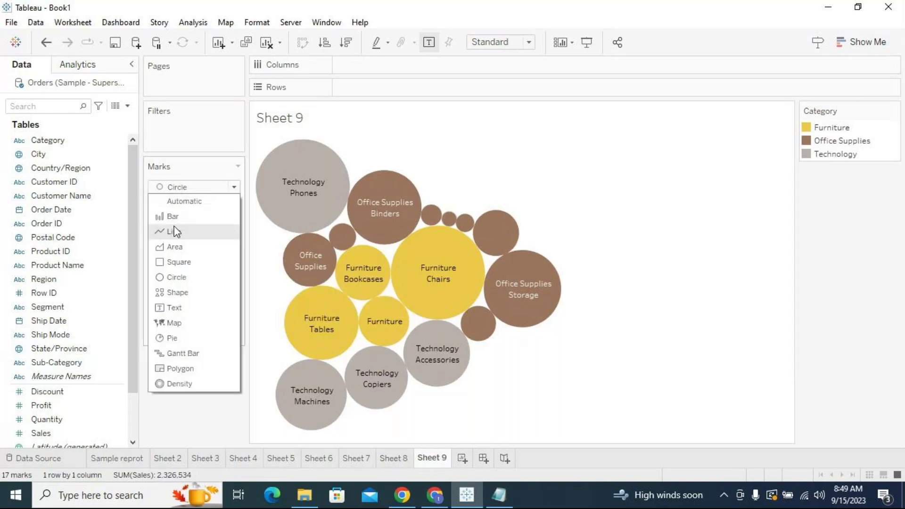
left_click(172, 264)
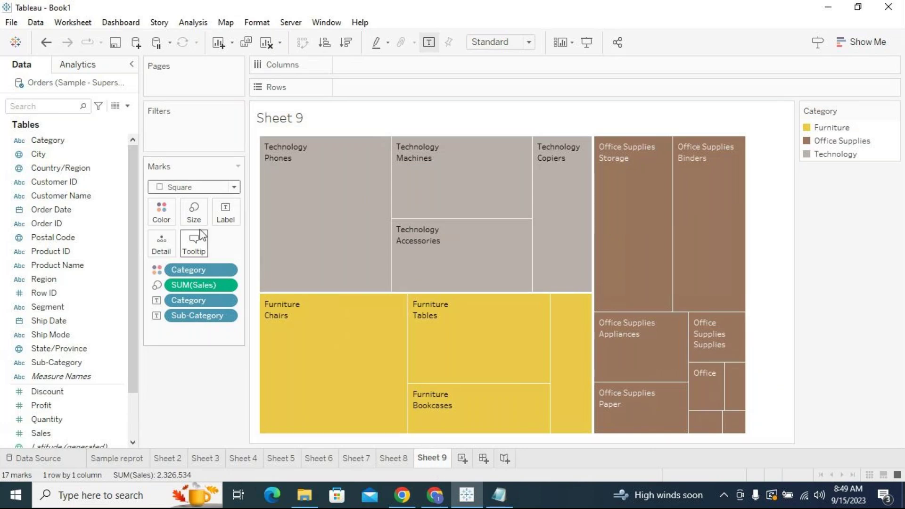
left_click(192, 186)
left_click(194, 146)
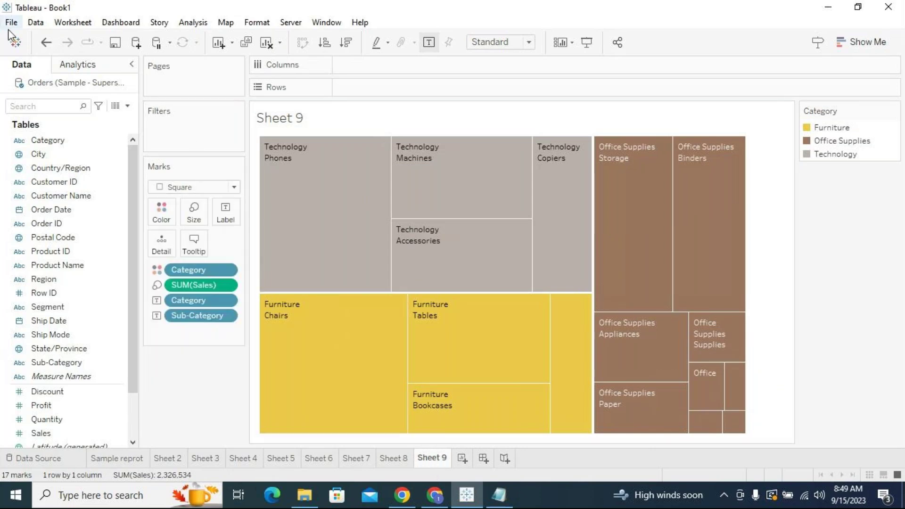
left_click(47, 42)
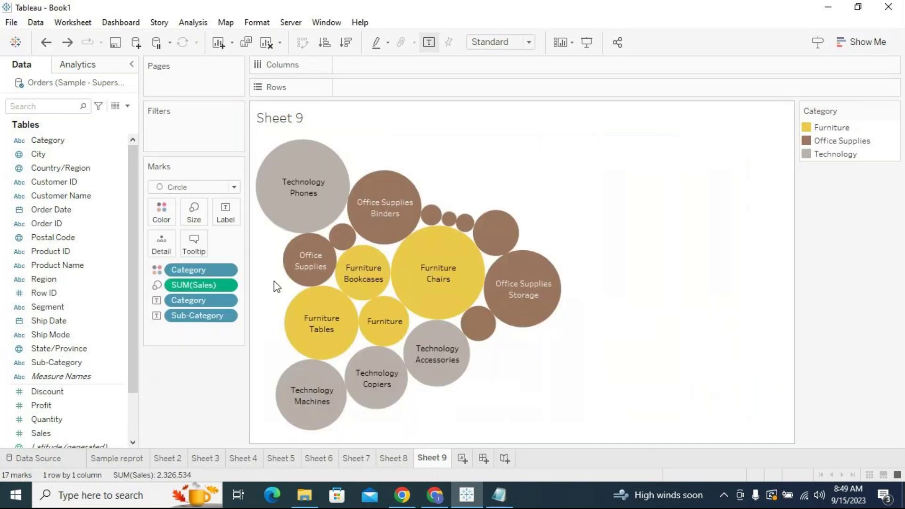
Duplicate Sheet 9 and set the copy's mark type to Square to form a treemap.
right_click(440, 459)
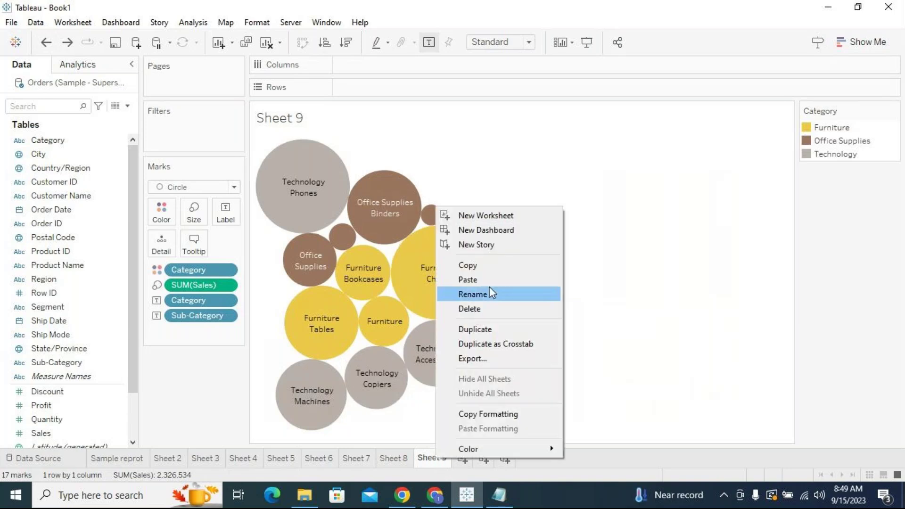
left_click(502, 329)
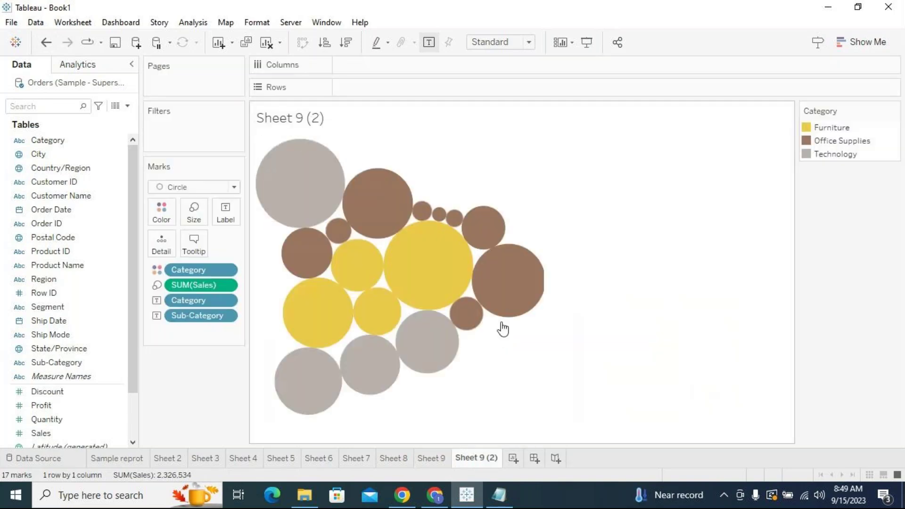
left_click(185, 187)
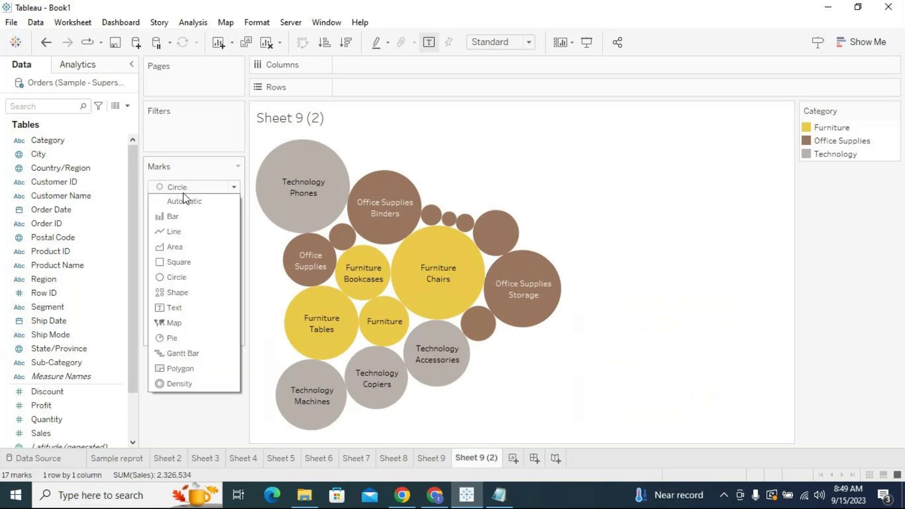
left_click(178, 263)
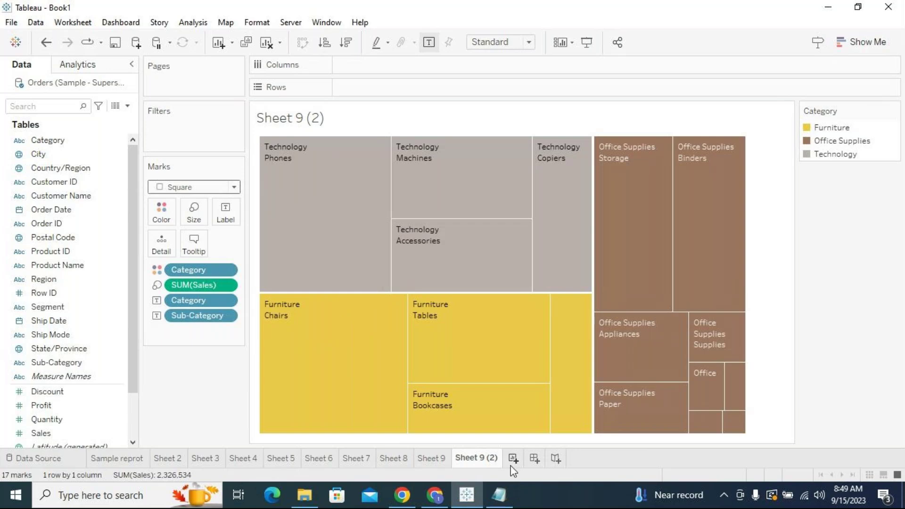
Create a new worksheet with a text table of Sales by Category and Sub-Category.
left_click(513, 458)
left_click(80, 140)
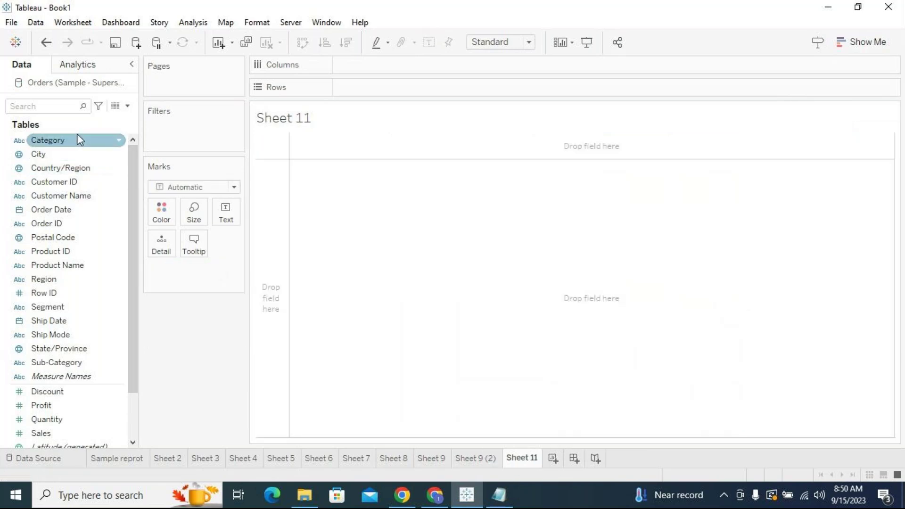
double_click(80, 142)
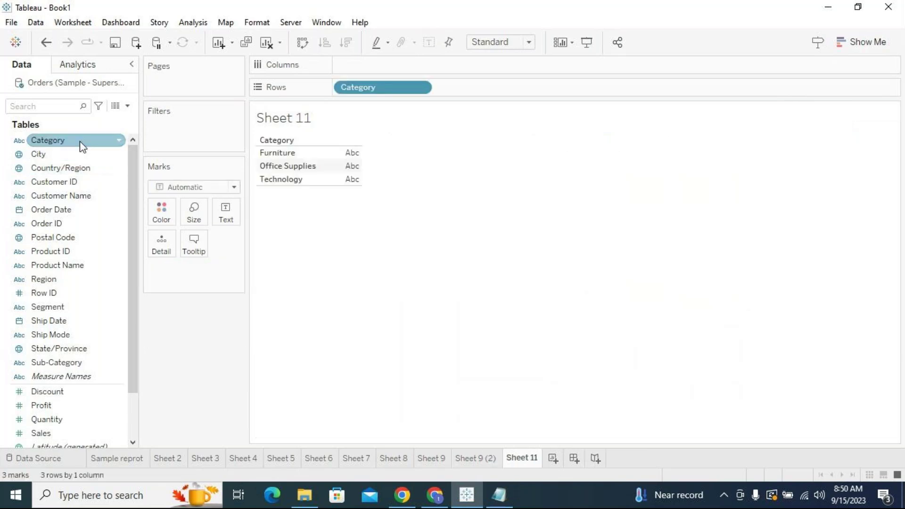
double_click(65, 362)
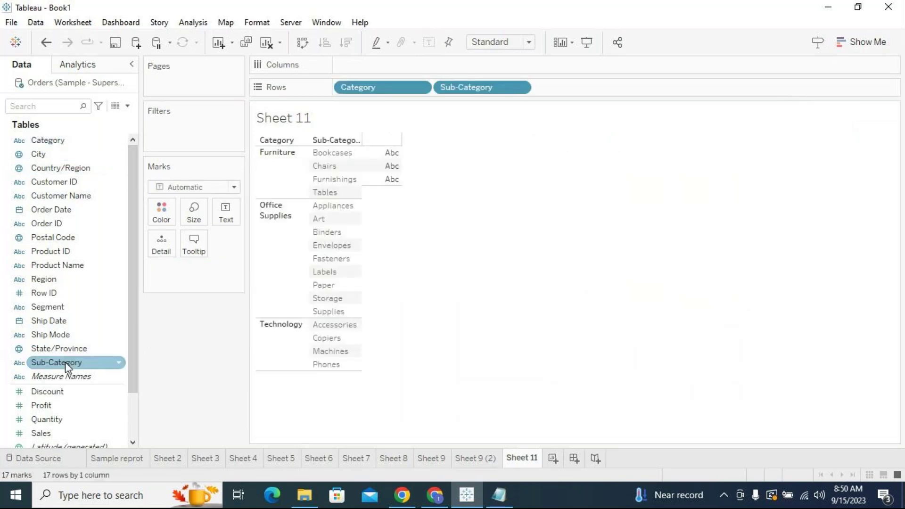
double_click(78, 432)
Convert the Sales table to a treemap using Show Me.
left_click(841, 43)
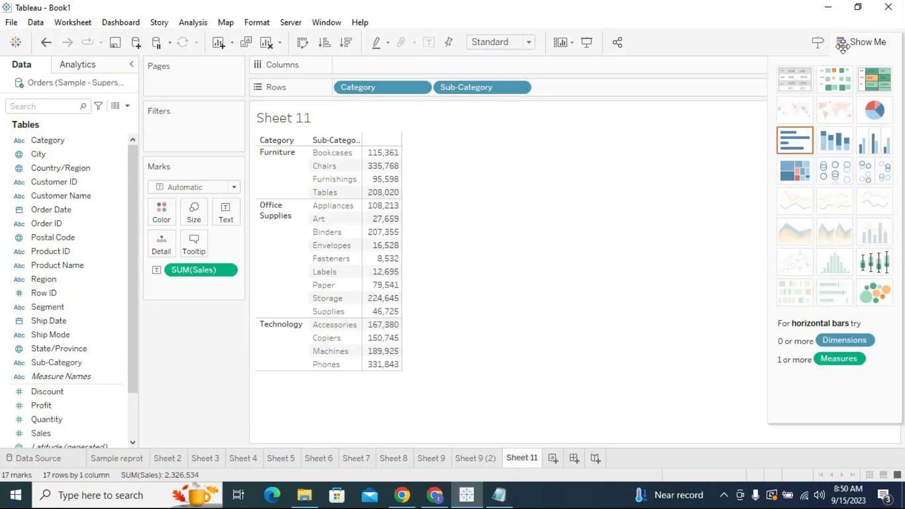
left_click(802, 165)
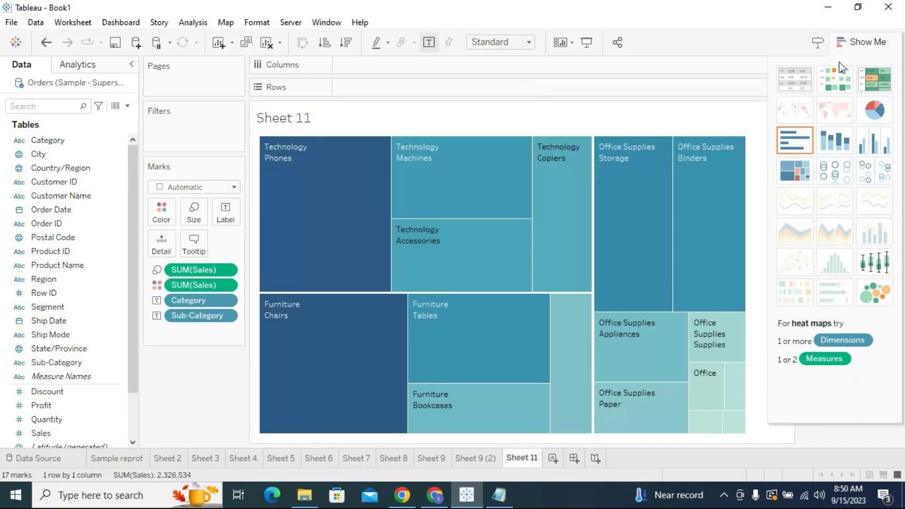
left_click(843, 43)
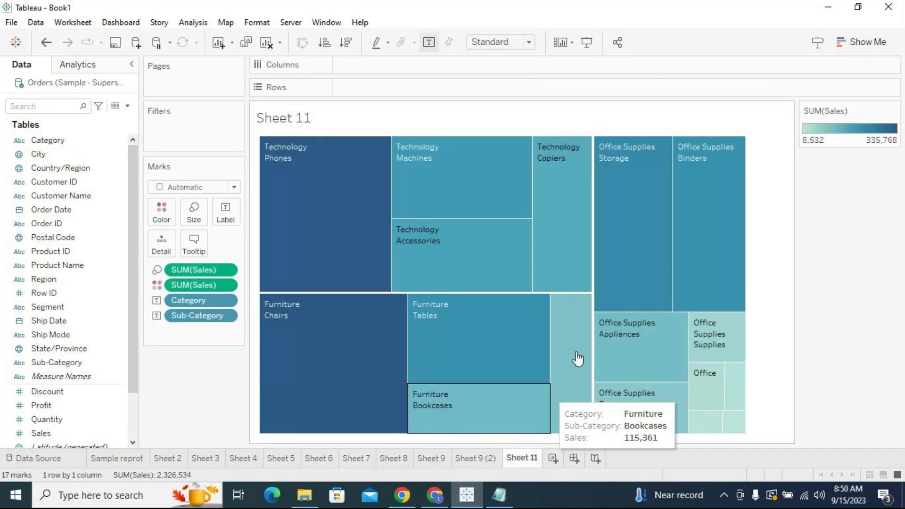
Compare the treemaps on Sheet 9 (2) and Sheet 11, checking their color fields and mark tooltips.
left_click(485, 459)
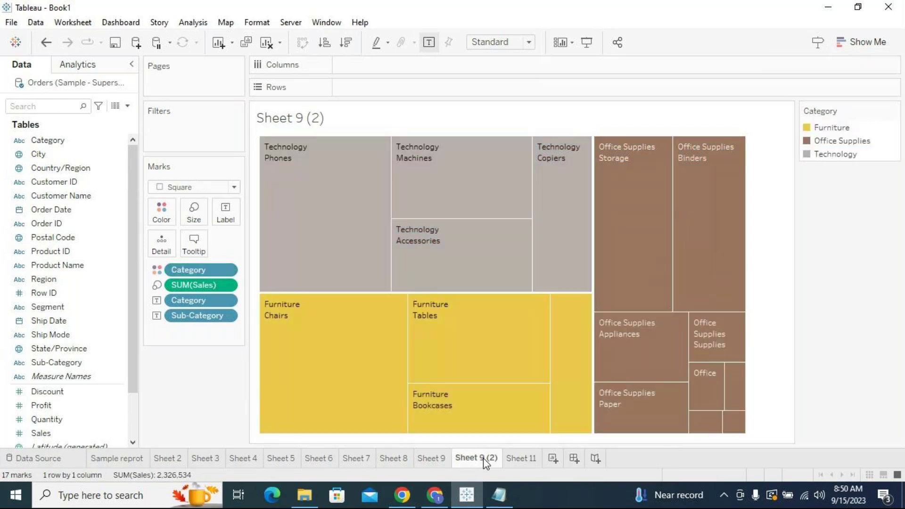
left_click(521, 461)
left_click(500, 459)
left_click(513, 459)
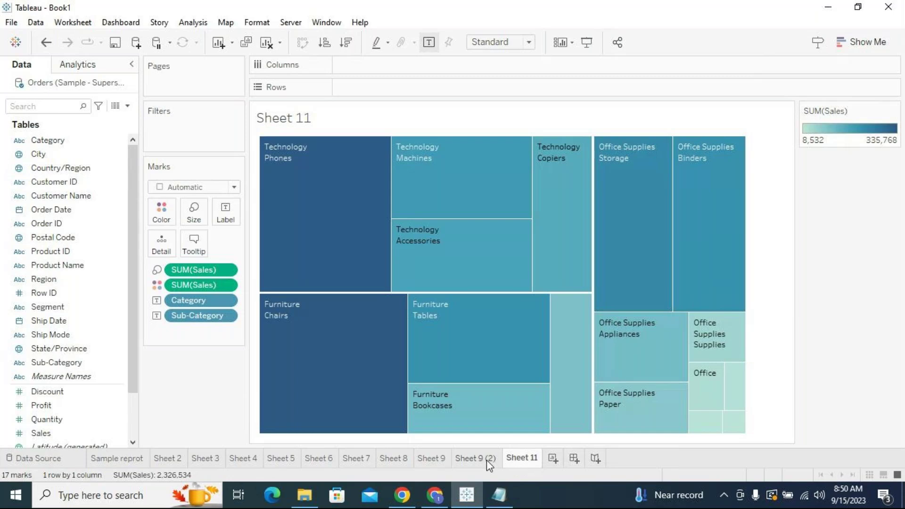
left_click(488, 464)
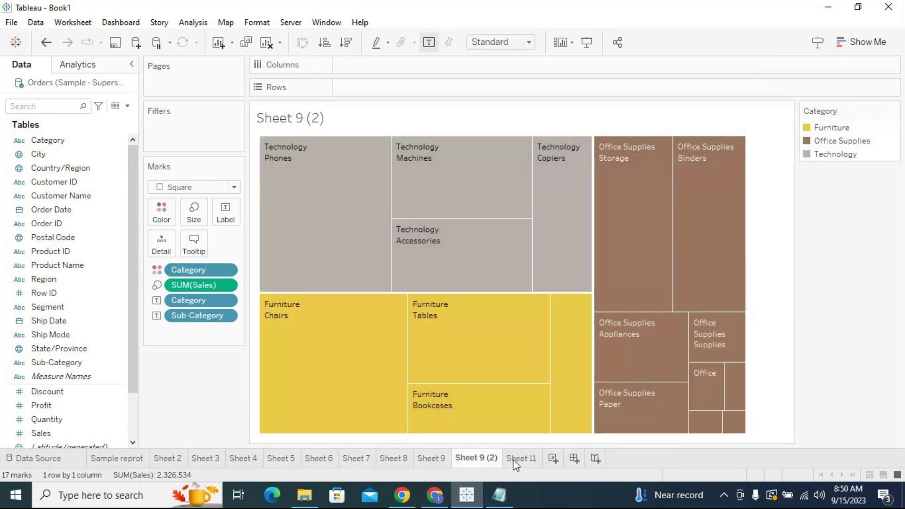
left_click(514, 460)
left_click(501, 457)
left_click(519, 456)
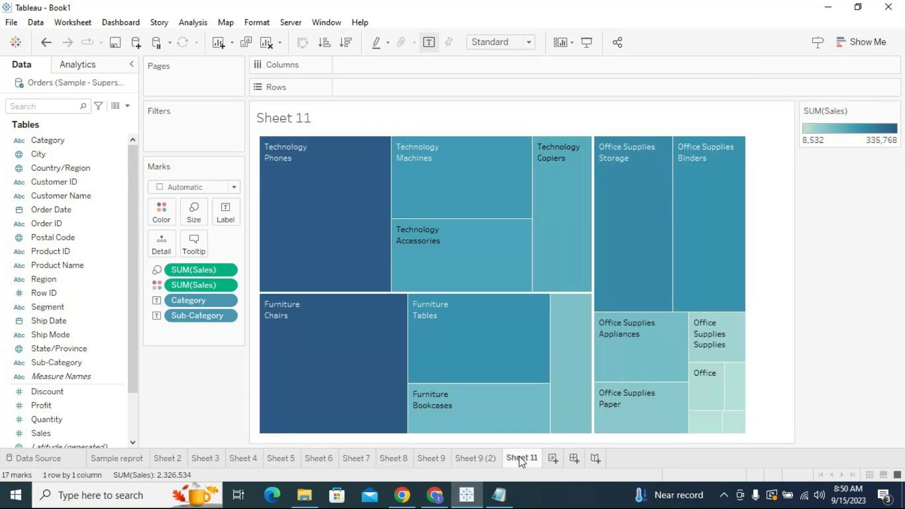
left_click(492, 459)
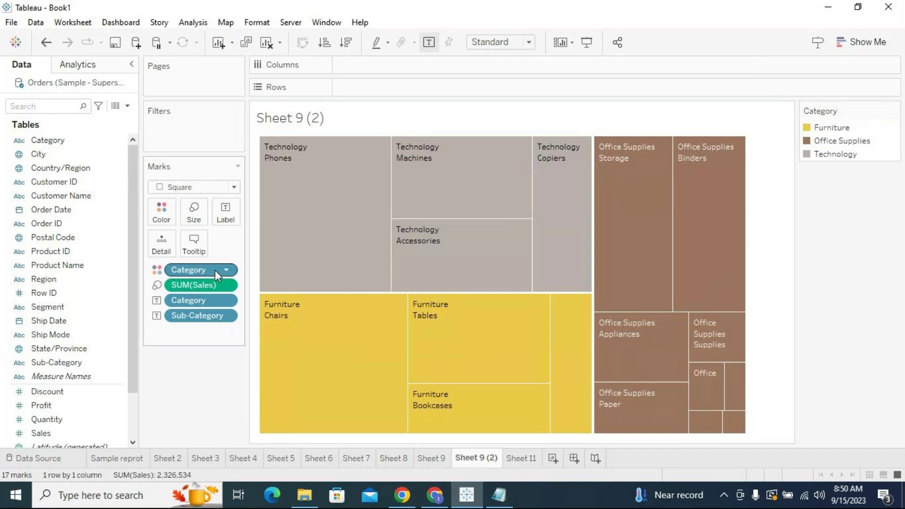
left_click(521, 457)
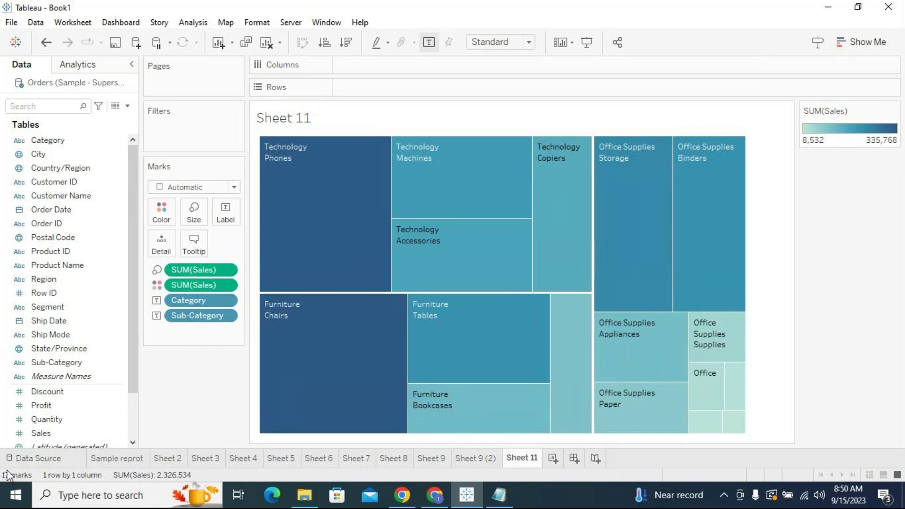
mouse_move(483, 311)
mouse_move(689, 298)
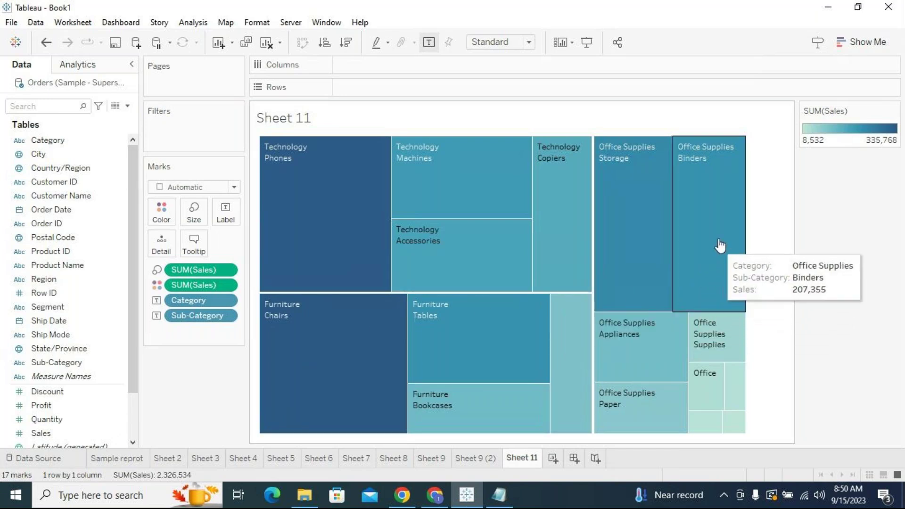
mouse_move(359, 290)
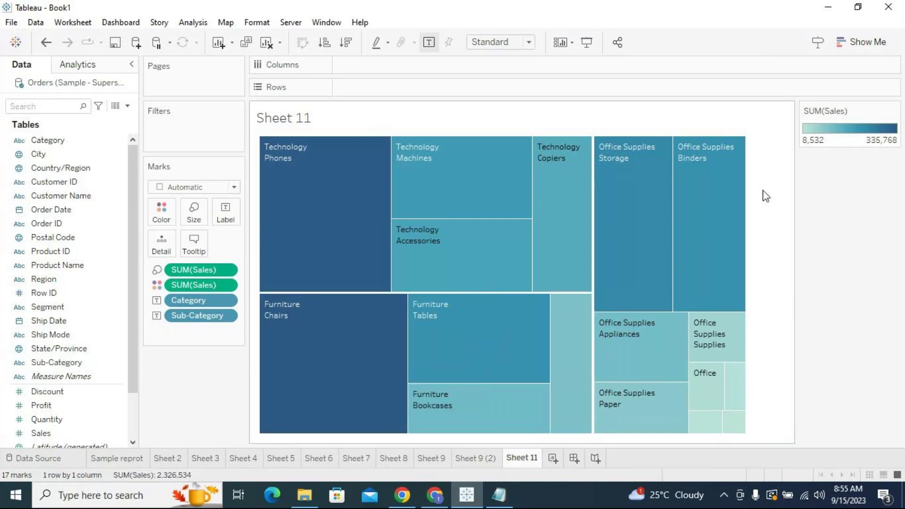
Compare the treemaps on Sheet 9 (2) and Sheet 11 again, examining how color by Category differs from color by Sales.
left_click(482, 460)
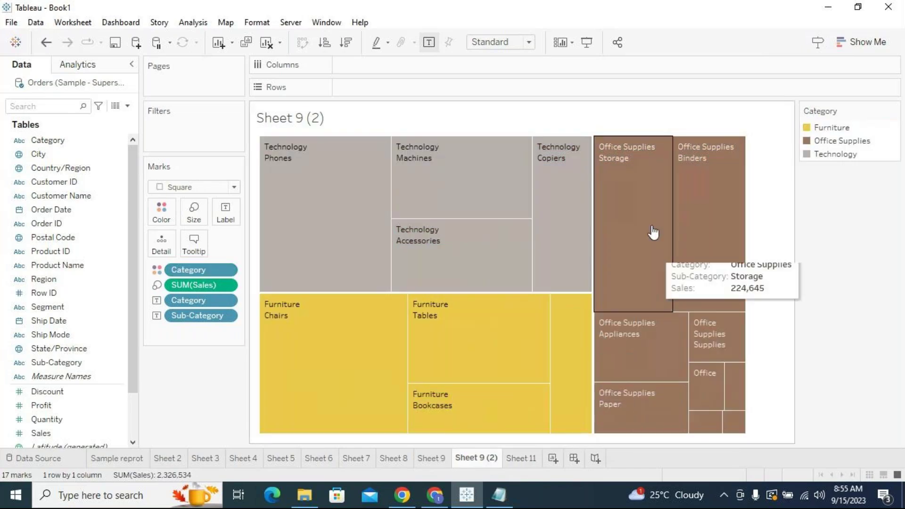
left_click(517, 464)
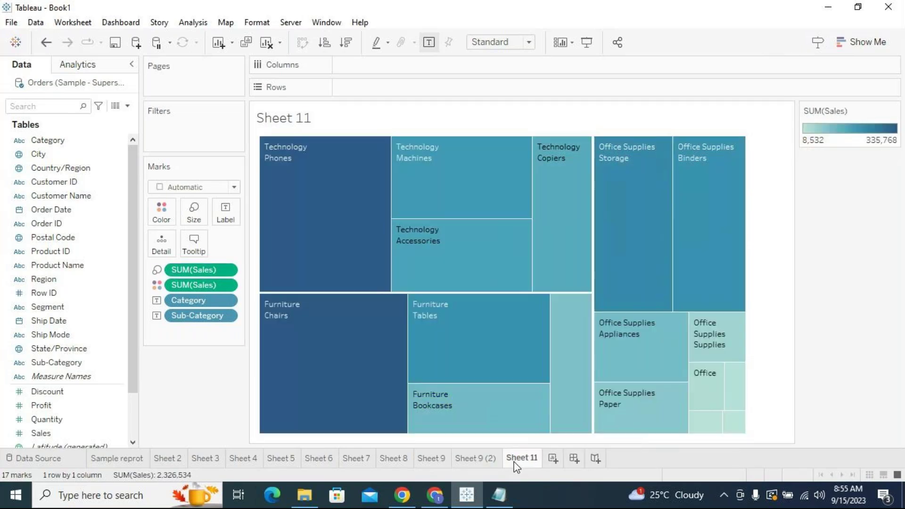
left_click(481, 464)
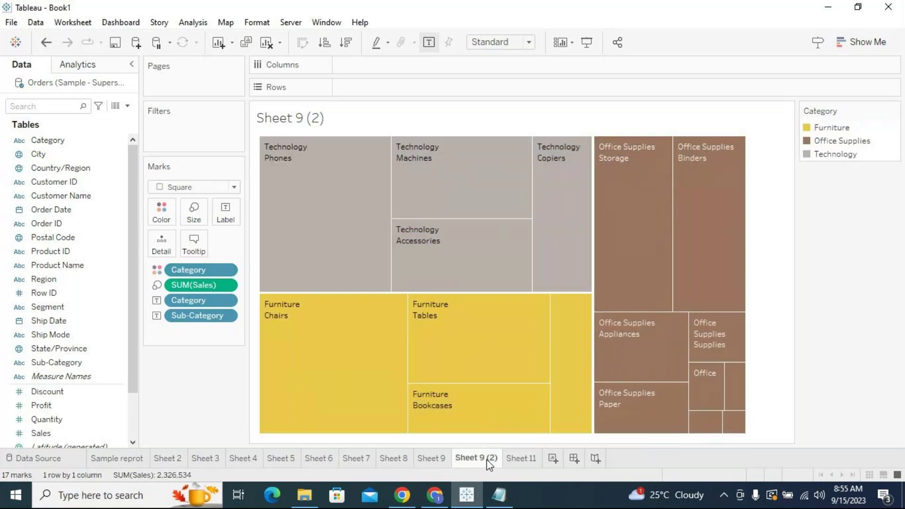
left_click(508, 459)
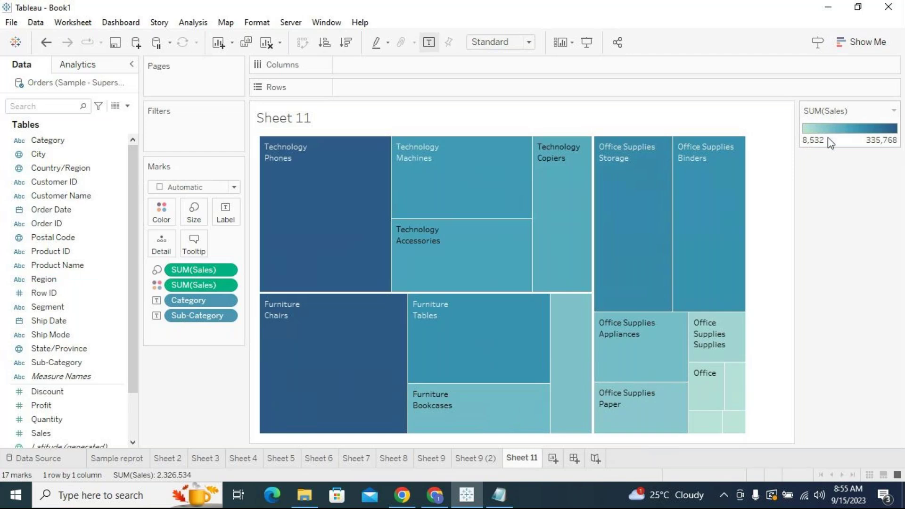
left_click(476, 458)
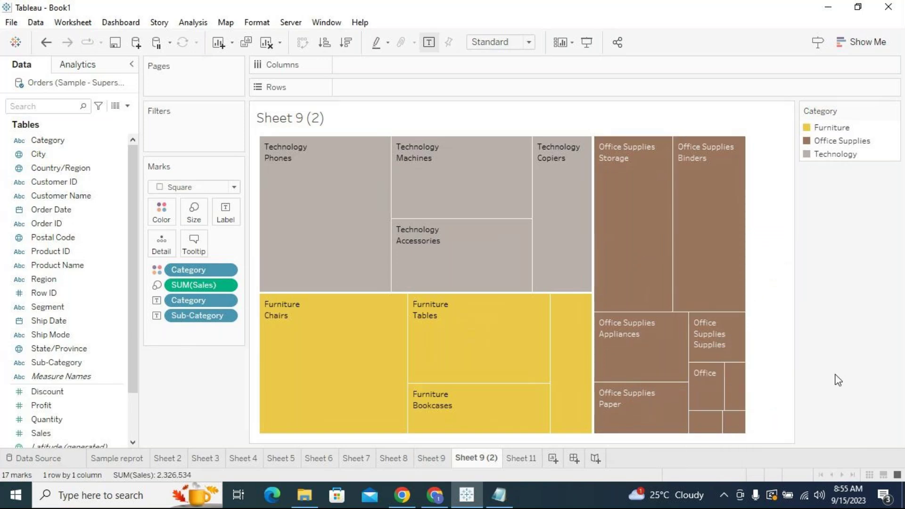
left_click(524, 456)
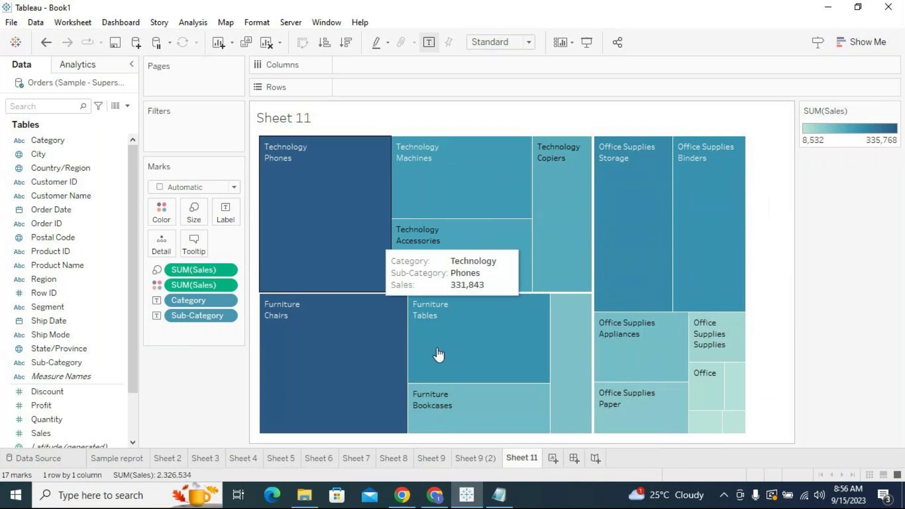
left_click(491, 458)
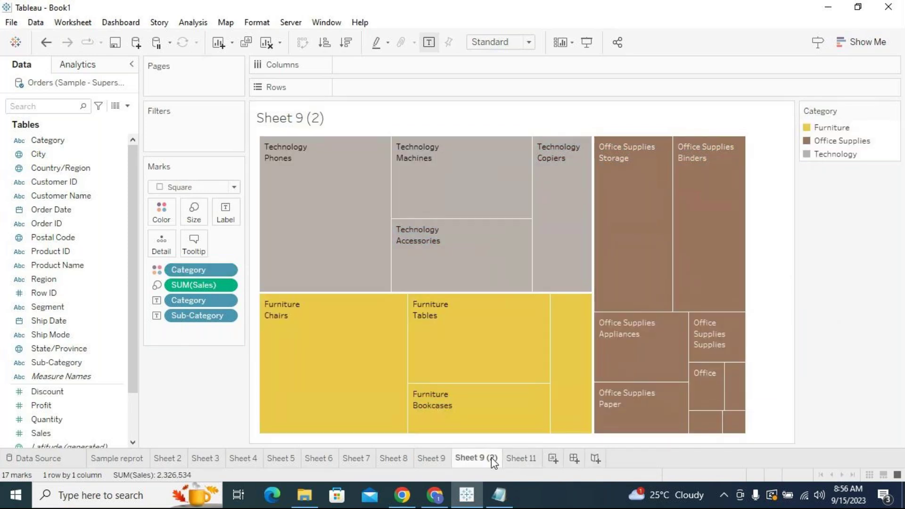
mouse_move(471, 461)
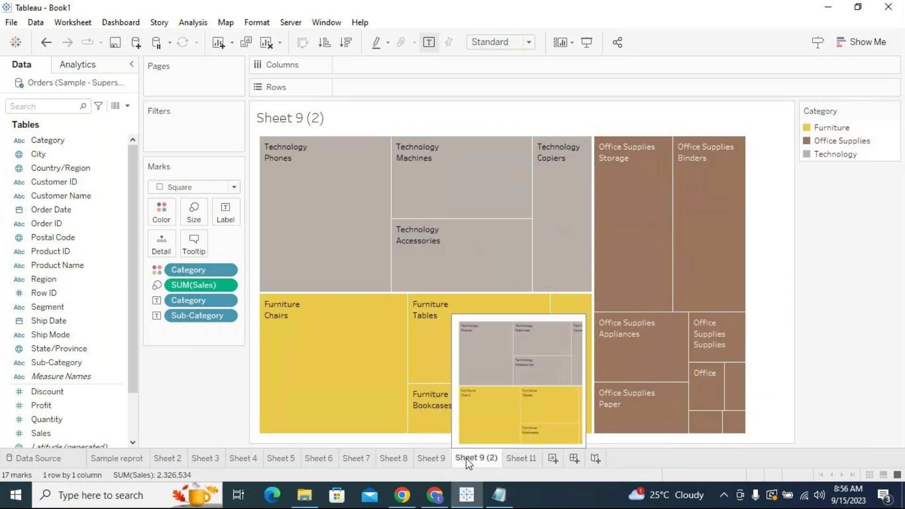
left_click(528, 457)
left_click(492, 463)
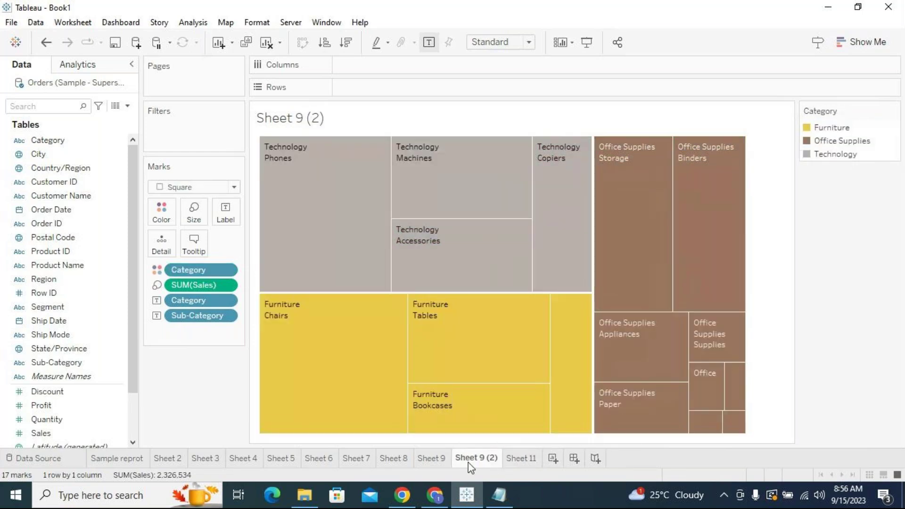
Compare the packed bubble chart on Sheet 9 with the treemap on Sheet 9 (2), checking their mark types and fields.
left_click(442, 462)
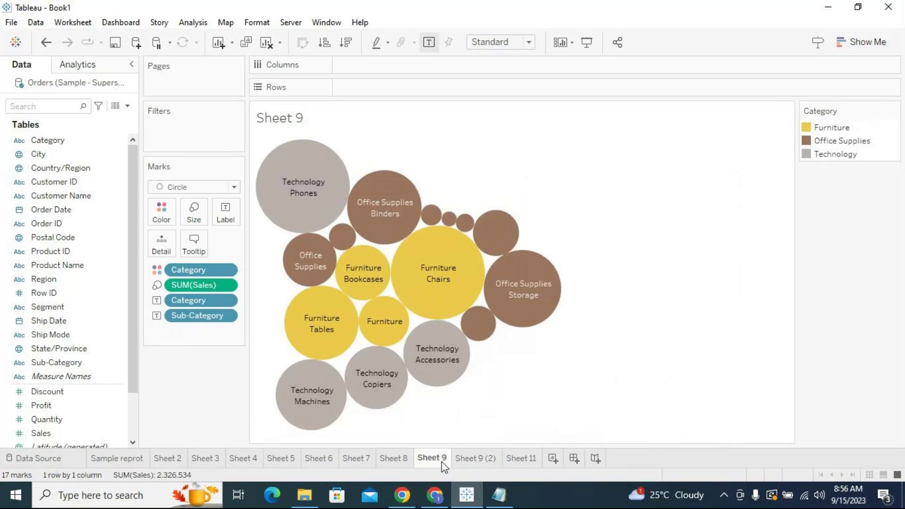
left_click(466, 461)
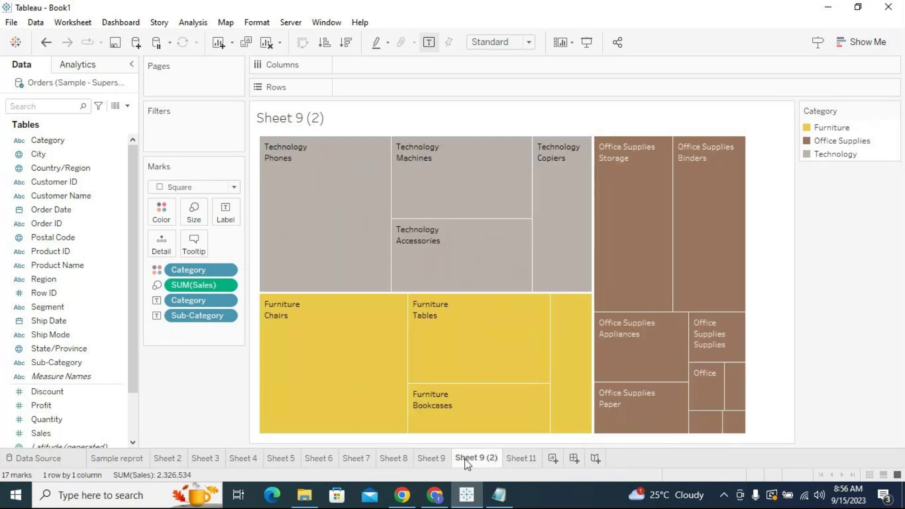
left_click(439, 462)
left_click(478, 457)
left_click(445, 459)
left_click(460, 459)
Try the Circle mark type on Sheet 9 (2), compare it with Sheet 9's bubbles, and return it to Square.
left_click(184, 188)
left_click(177, 278)
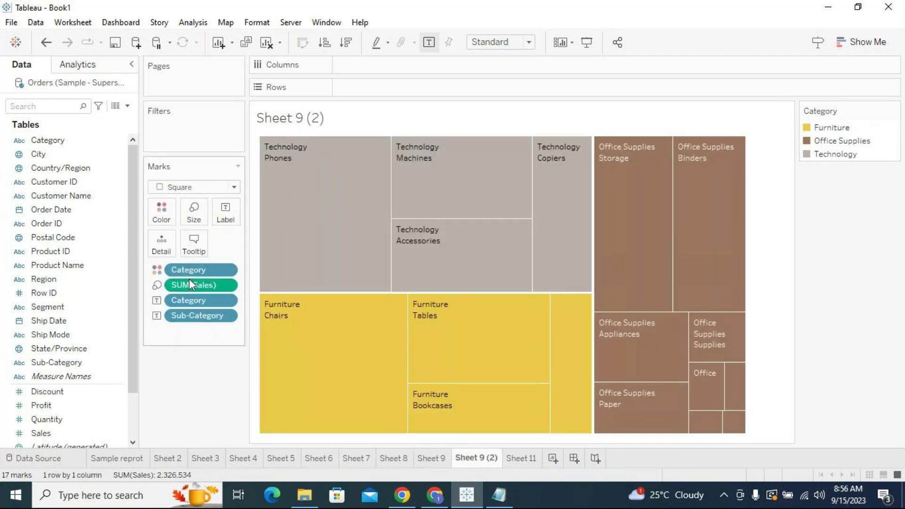
left_click(417, 461)
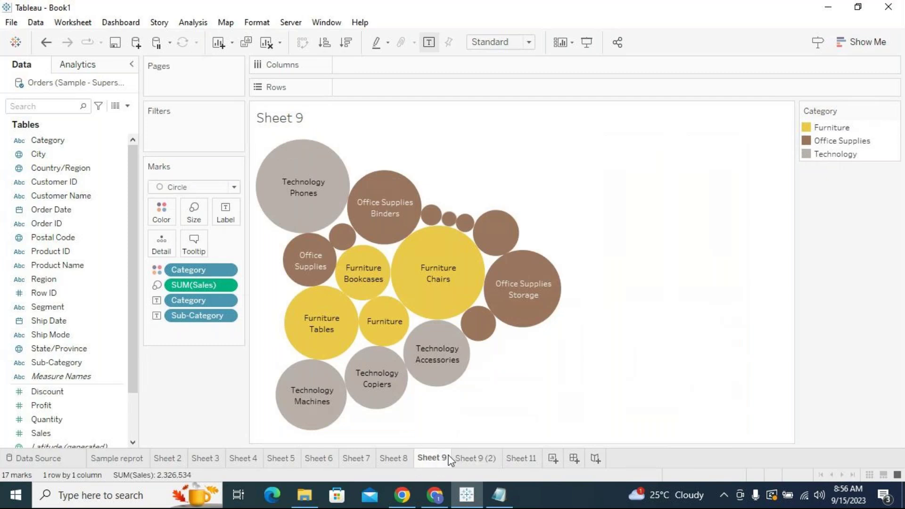
left_click(462, 454)
left_click(441, 460)
left_click(463, 457)
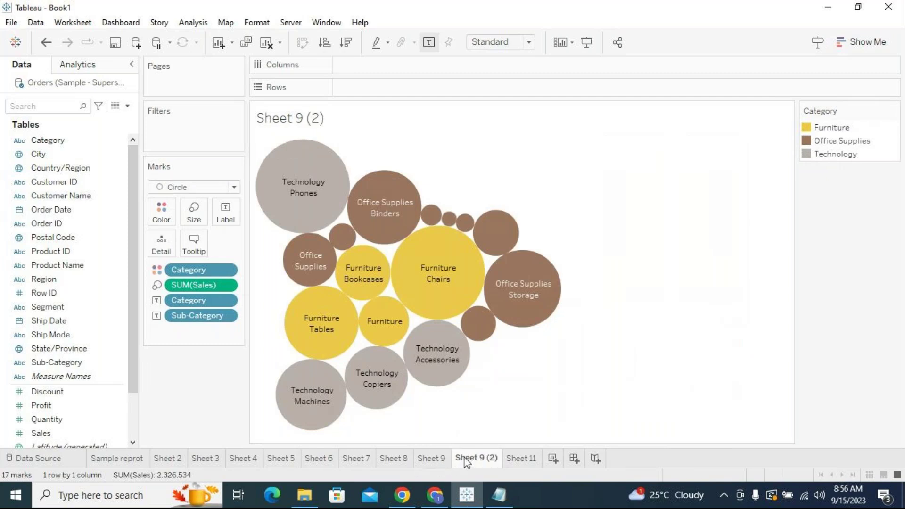
left_click(218, 188)
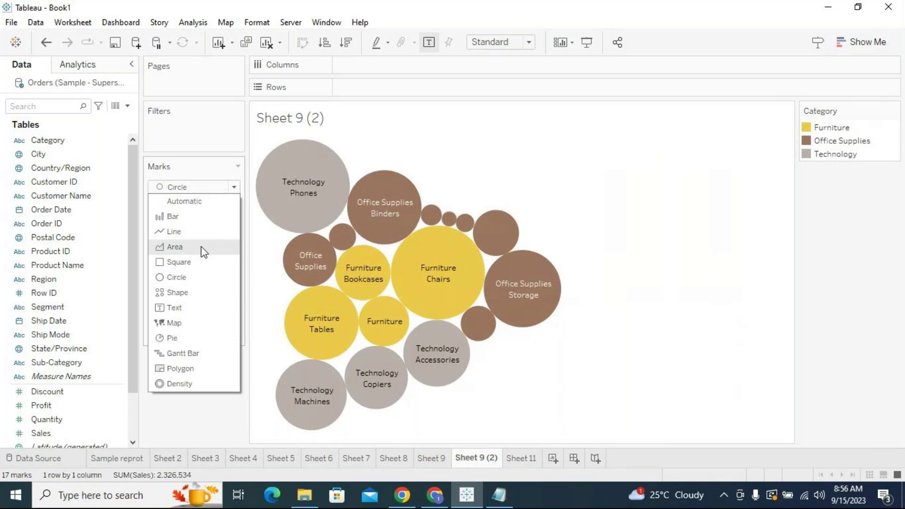
left_click(200, 264)
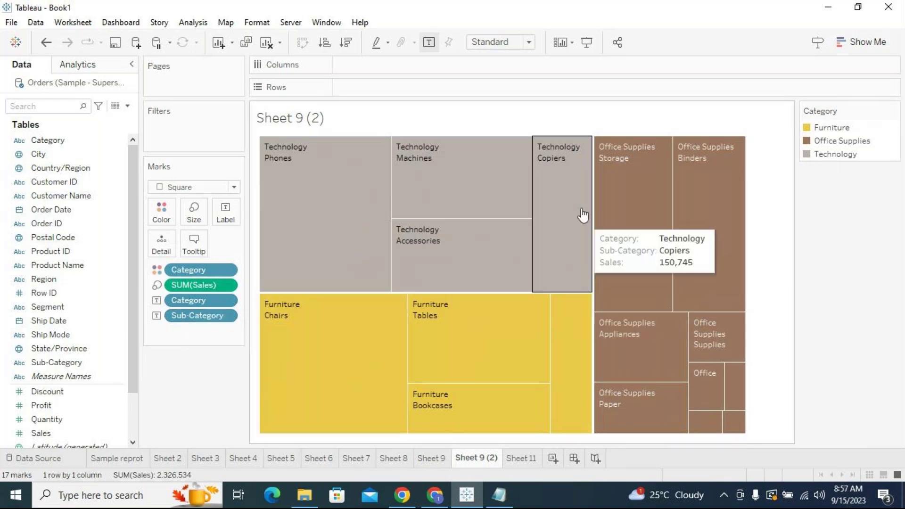
Examine the tooltips of the Technology rectangles in the treemaps on Sheet 9 (2) and Sheet 11.
mouse_move(348, 241)
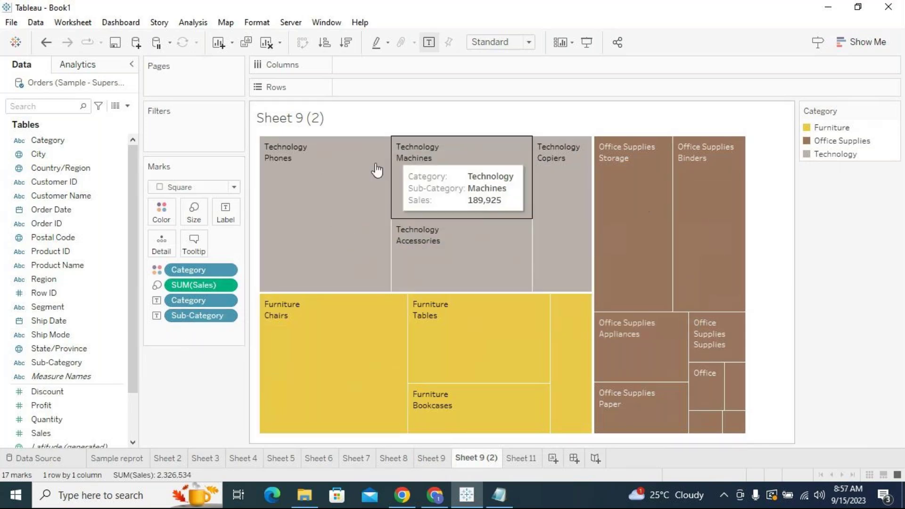
mouse_move(523, 241)
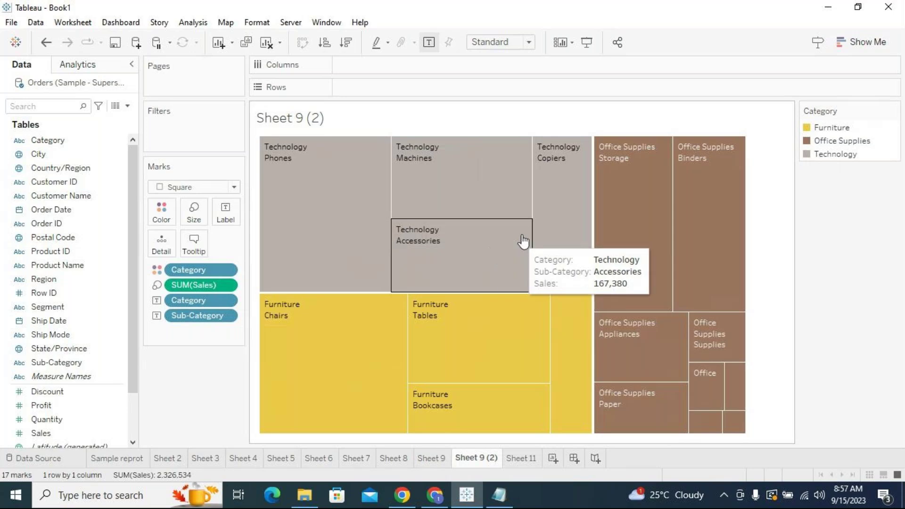
left_click(518, 461)
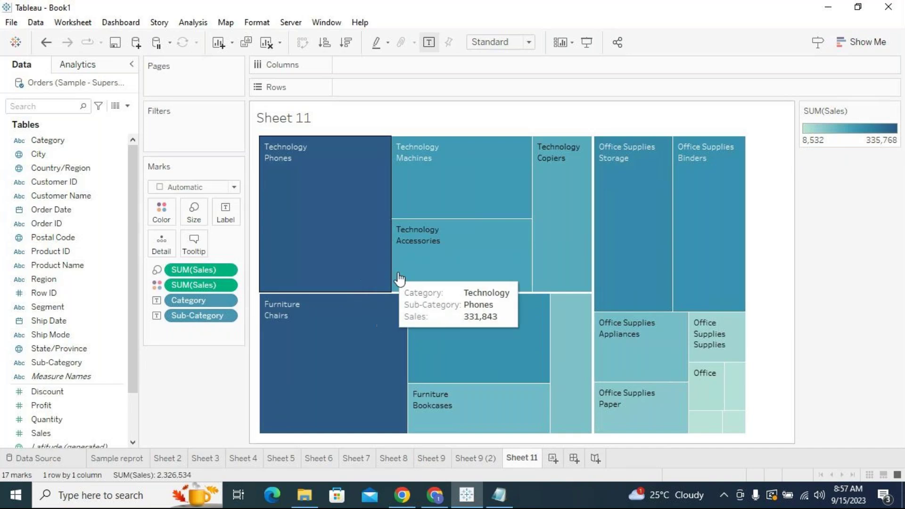
mouse_move(434, 157)
mouse_move(344, 238)
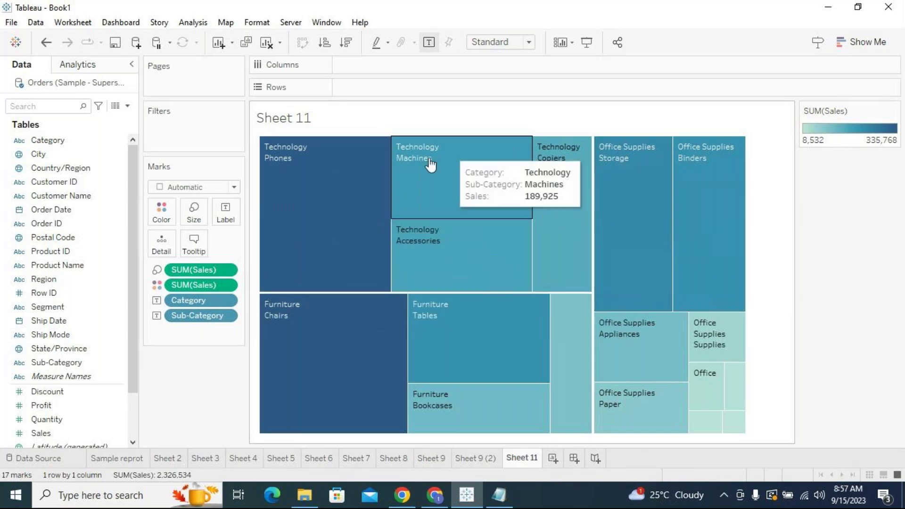
mouse_move(528, 154)
mouse_move(497, 222)
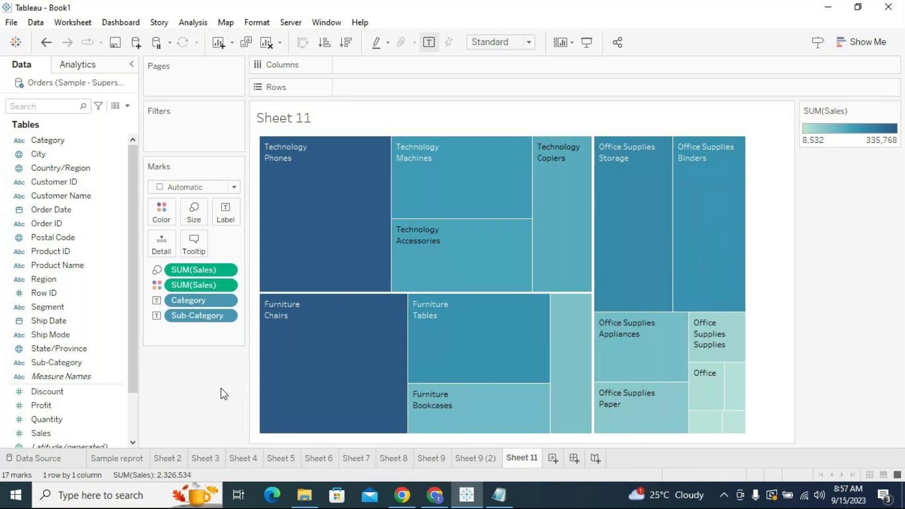
Review the treemap on Sheet 9 (2) and compare the packed bubble charts on Sheet 9 and Sheet 8.
left_click(485, 459)
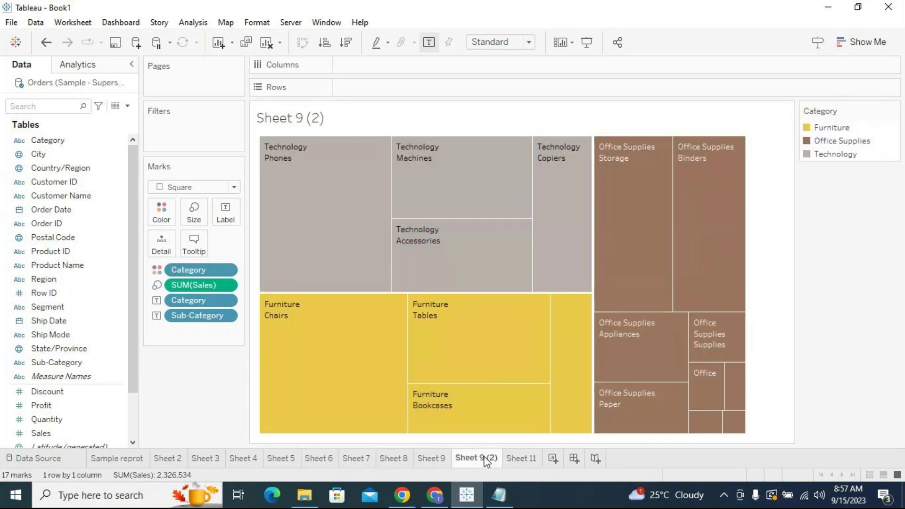
left_click(432, 459)
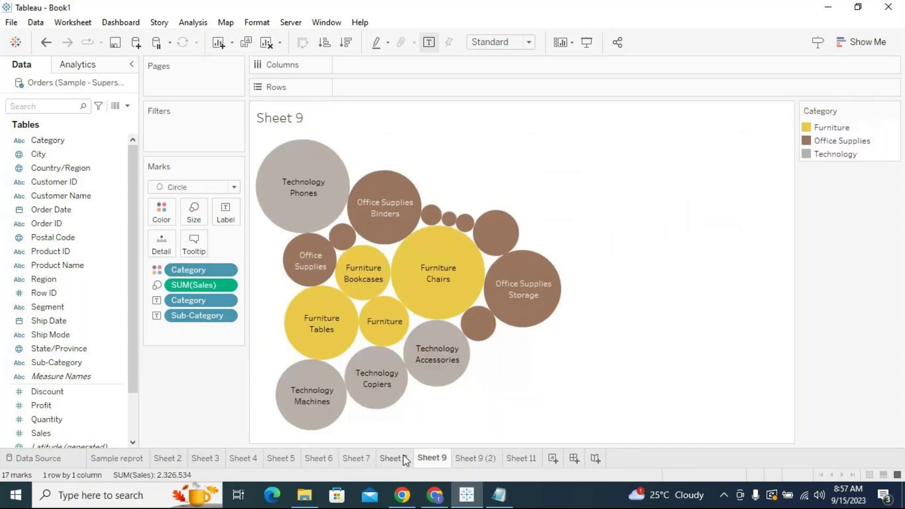
left_click(403, 458)
left_click(428, 459)
left_click(398, 459)
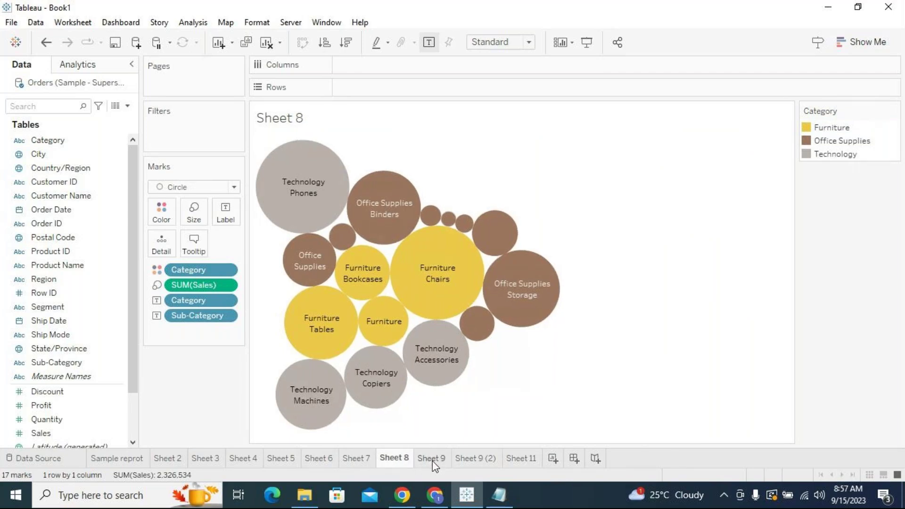
mouse_move(432, 460)
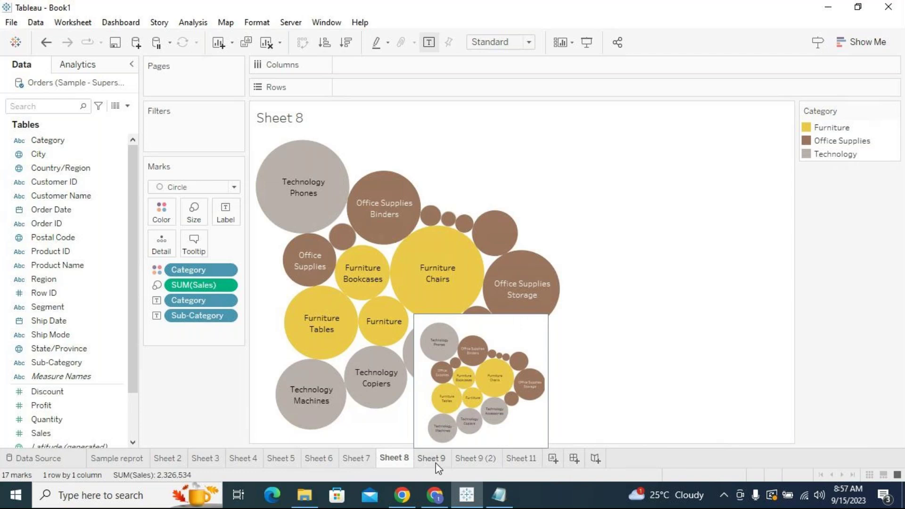
Review the earlier charts on Sheets 7, 6 and 5, examining the Furniture bars for each measure on Sheet 5.
left_click(362, 462)
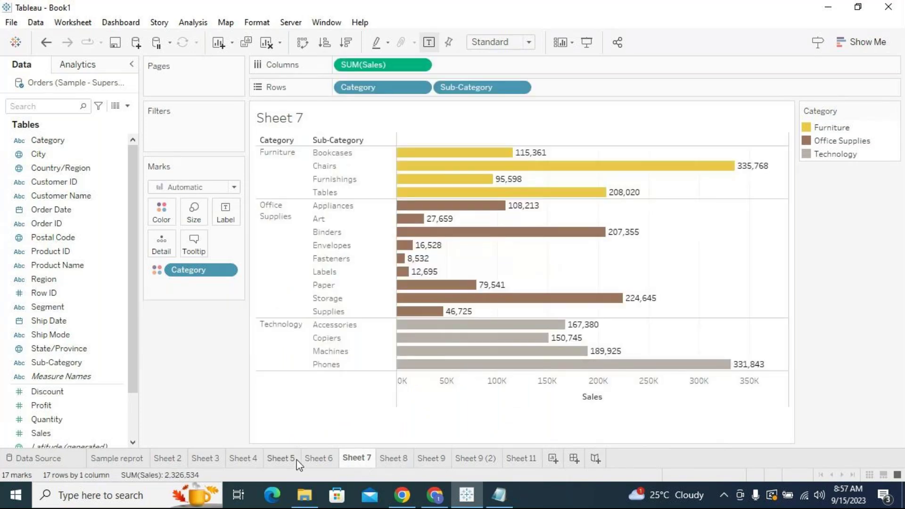
left_click(320, 458)
left_click(281, 458)
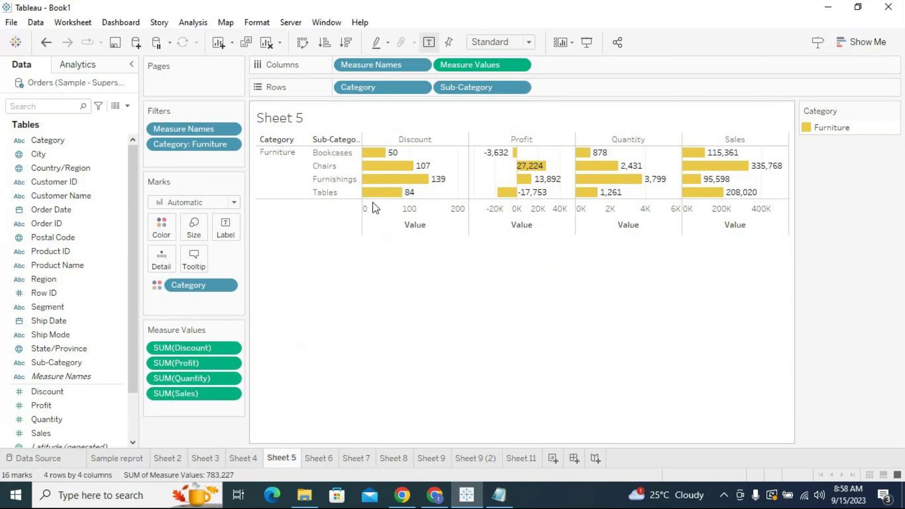
mouse_move(432, 186)
mouse_move(625, 165)
Create a new blank worksheet.
left_click(554, 458)
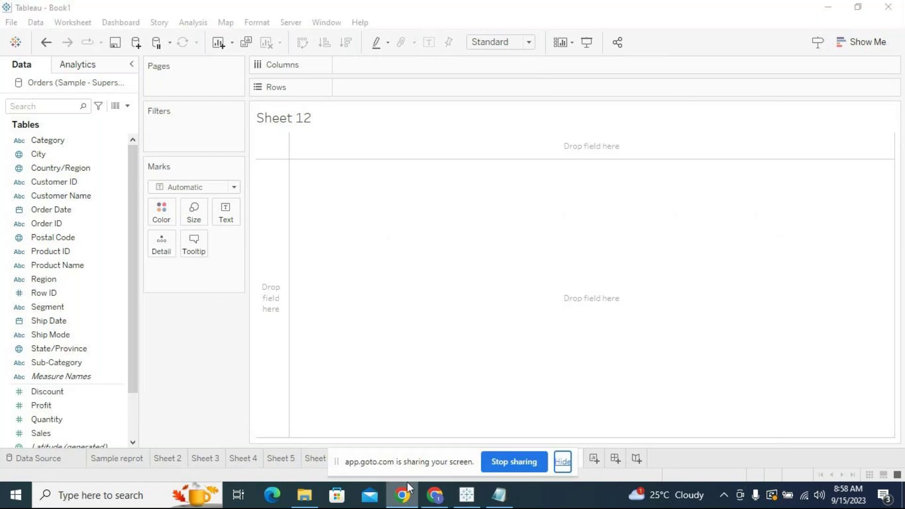
Switch to the GoTo meeting in Chrome to check the microphone, return to Tableau and hide the screen-sharing notice.
left_click(426, 499)
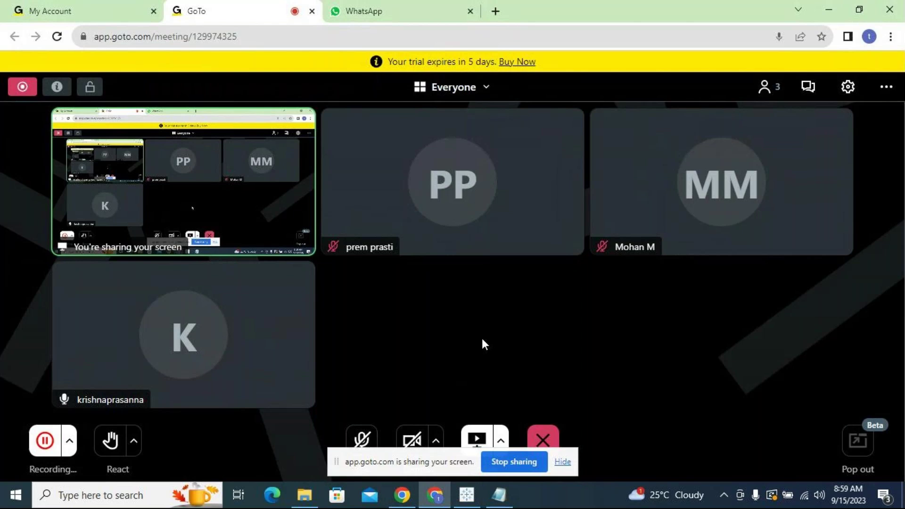
left_click(362, 440)
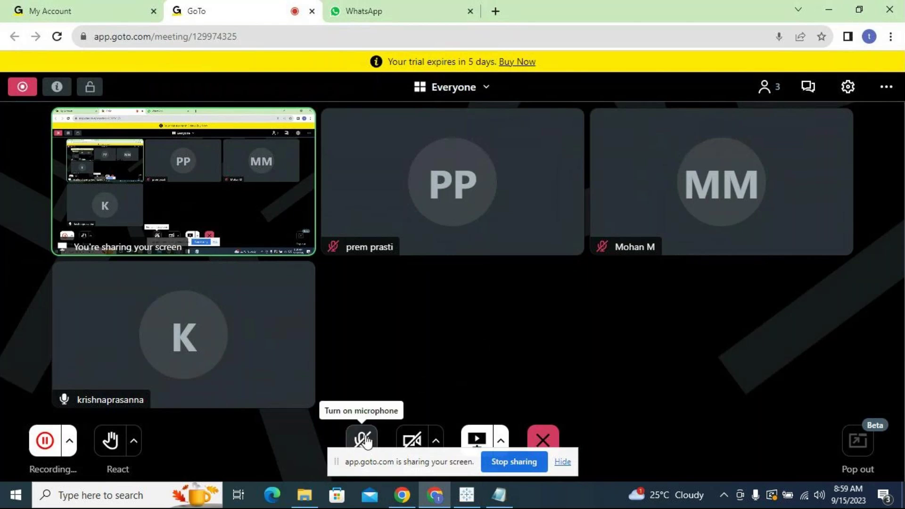
left_click(828, 9)
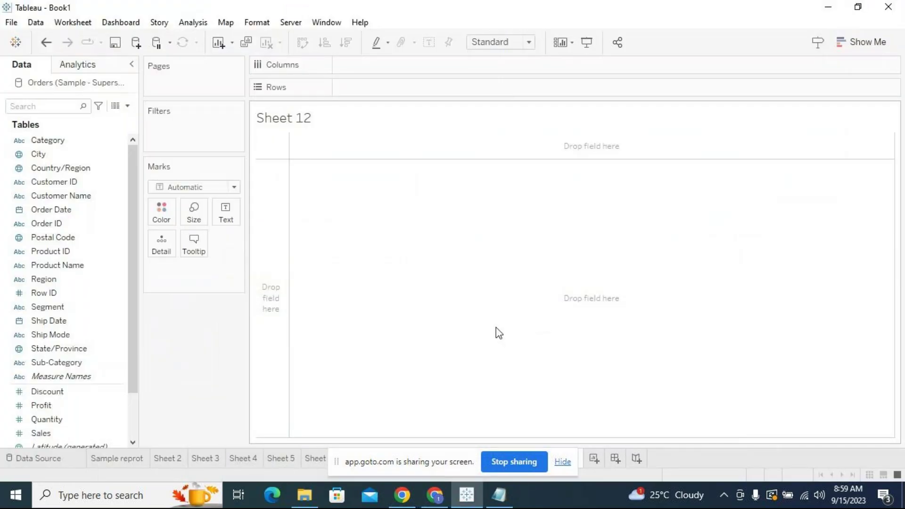
left_click(562, 462)
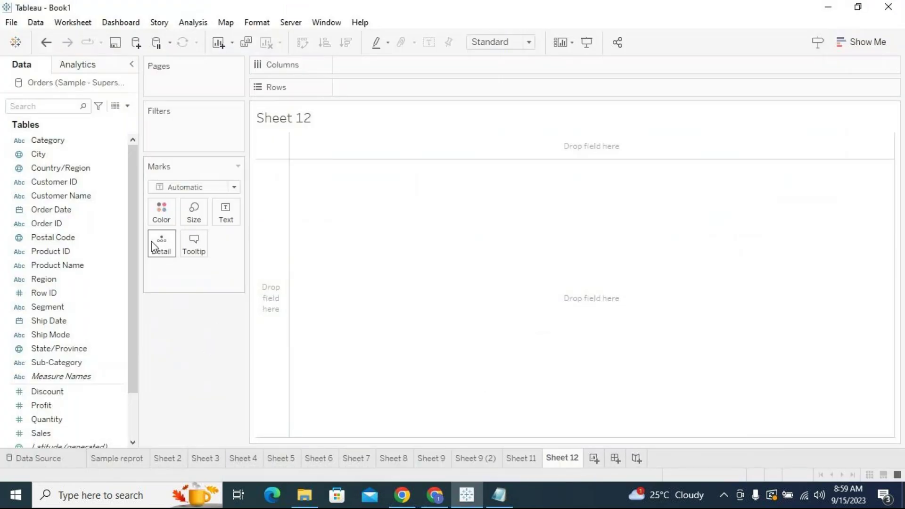
Build a labeled horizontal bar chart on Sheet 12 showing Sales by Category and Sub-Category, and widen the Sub-Category header column.
left_click(75, 140)
left_click_drag(66, 143, 365, 90)
left_click_drag(87, 363, 502, 87)
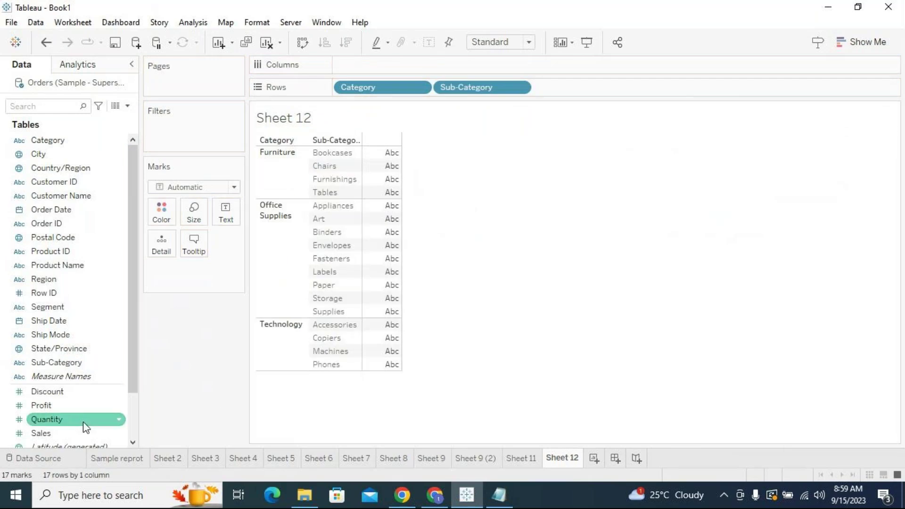
left_click_drag(61, 433, 467, 66)
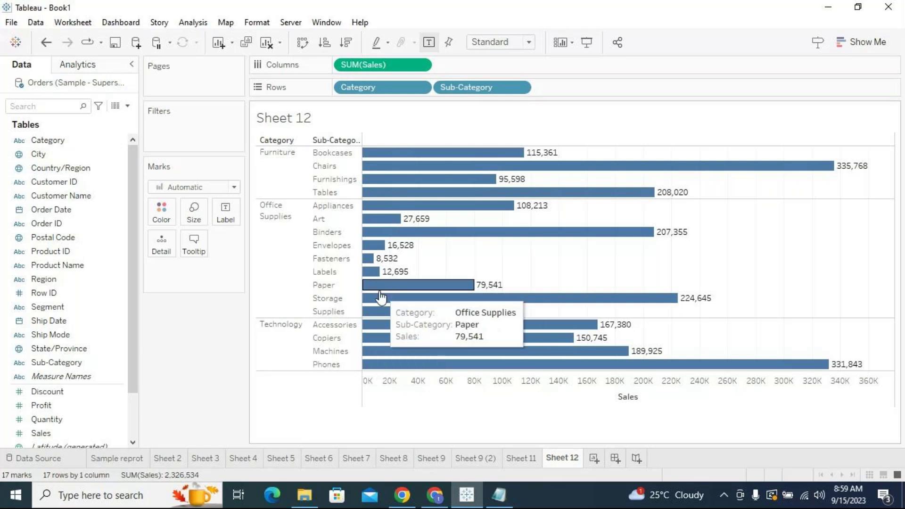
left_click_drag(360, 291, 386, 291)
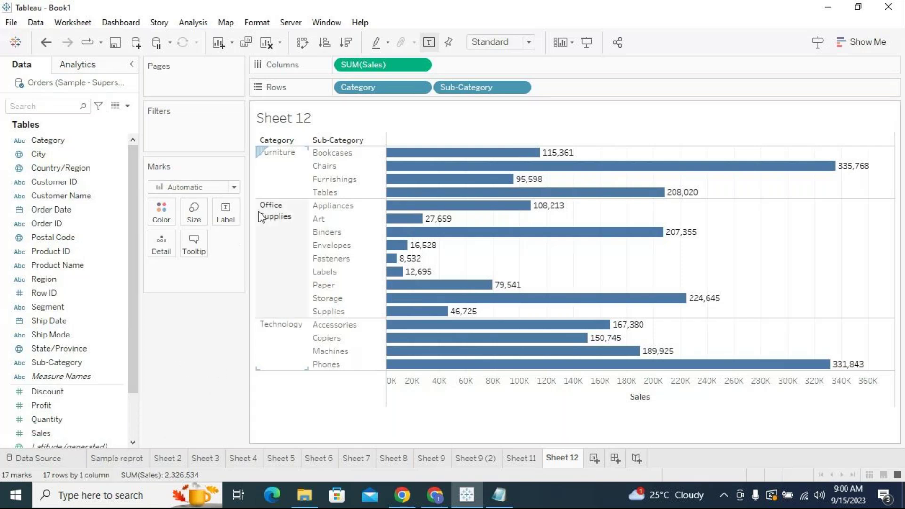
Select the Furniture and Office Supplies categories together on Sheet 12 to examine their combined sales, and clear the selection.
left_click(275, 188)
left_click(272, 238, "ctrl")
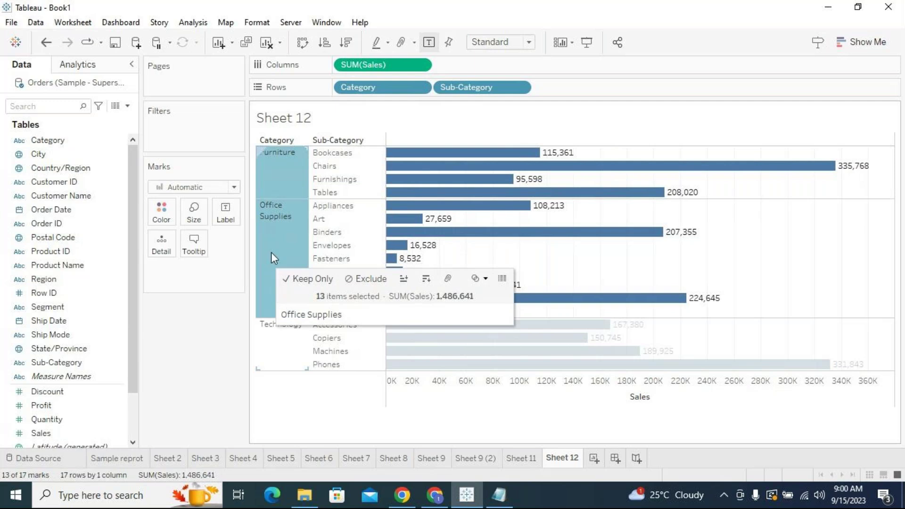
left_click(536, 256)
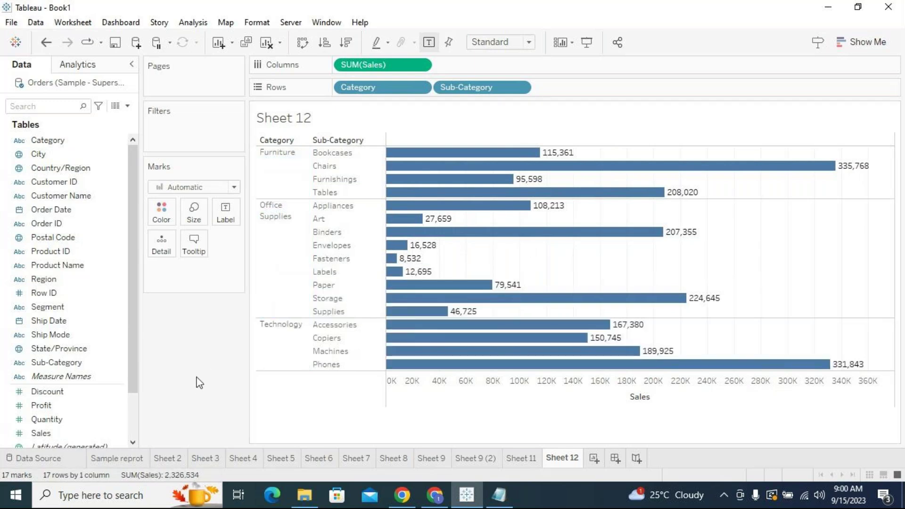
Add a data source filter on Category that keeps only Furniture and Office Supplies, and return to Sheet 12.
left_click(42, 458)
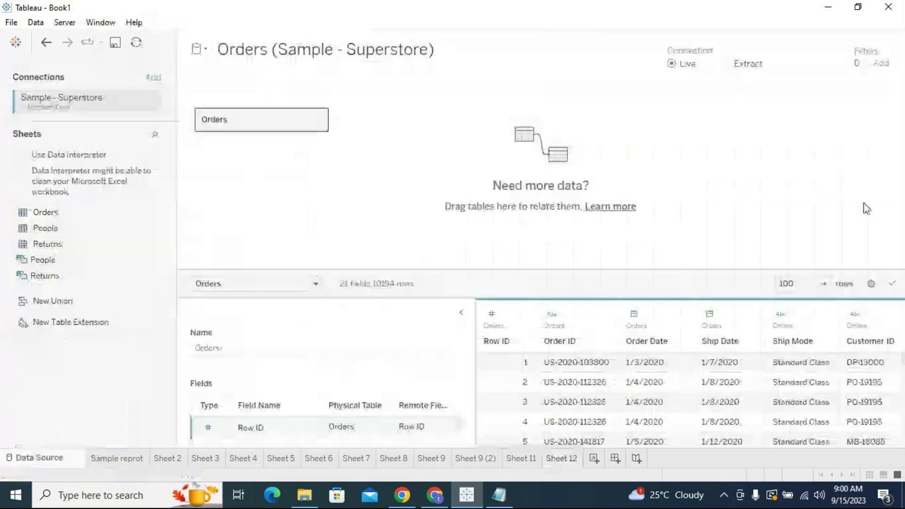
left_click(881, 63)
left_click(332, 276)
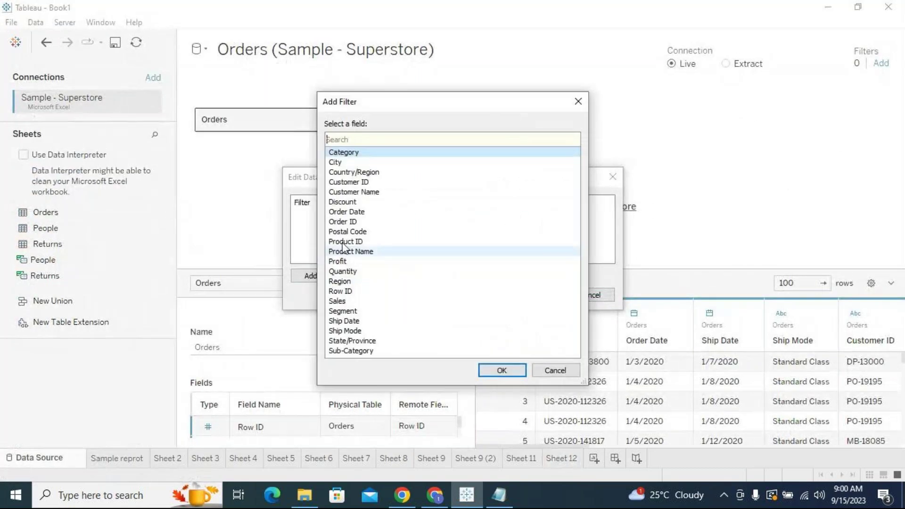
left_click(500, 370)
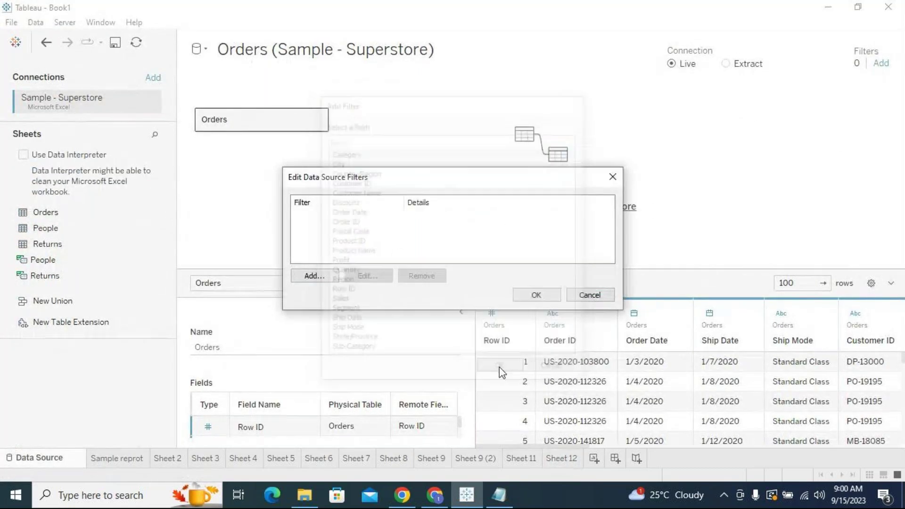
left_click(328, 148)
left_click(327, 160)
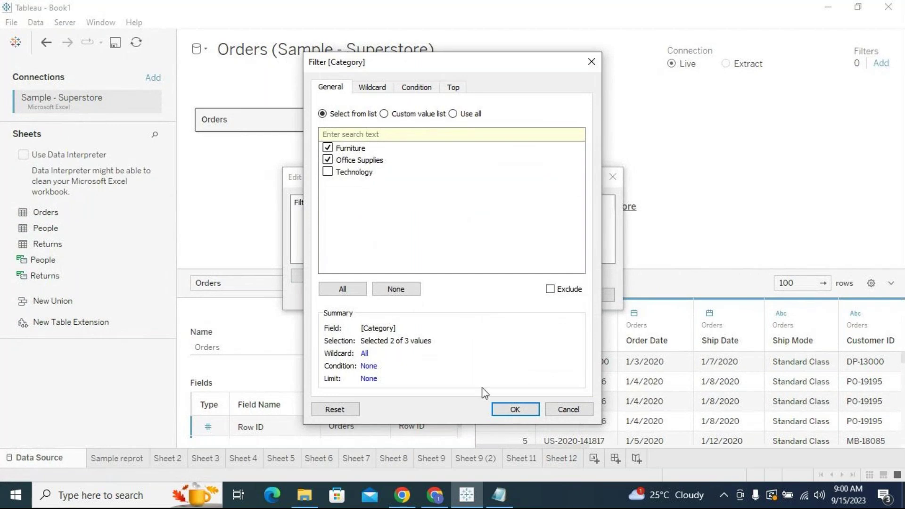
left_click(514, 409)
left_click(537, 296)
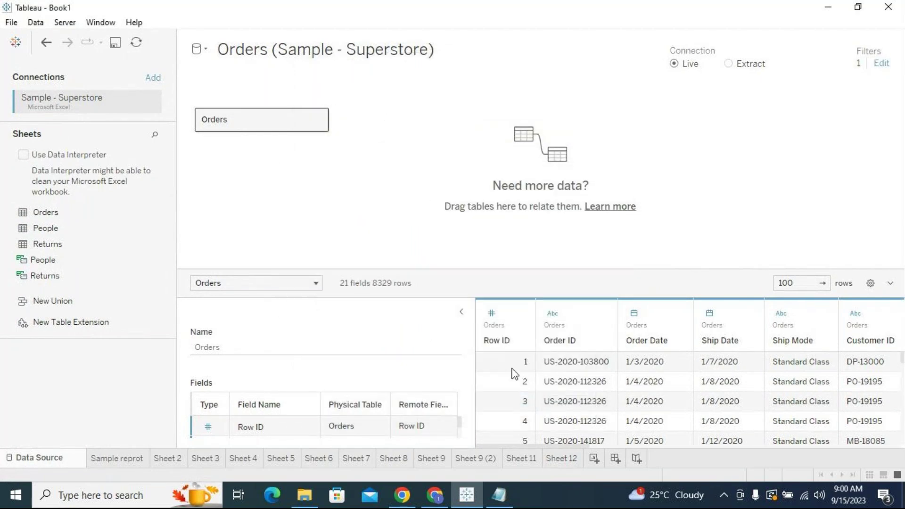
left_click(557, 460)
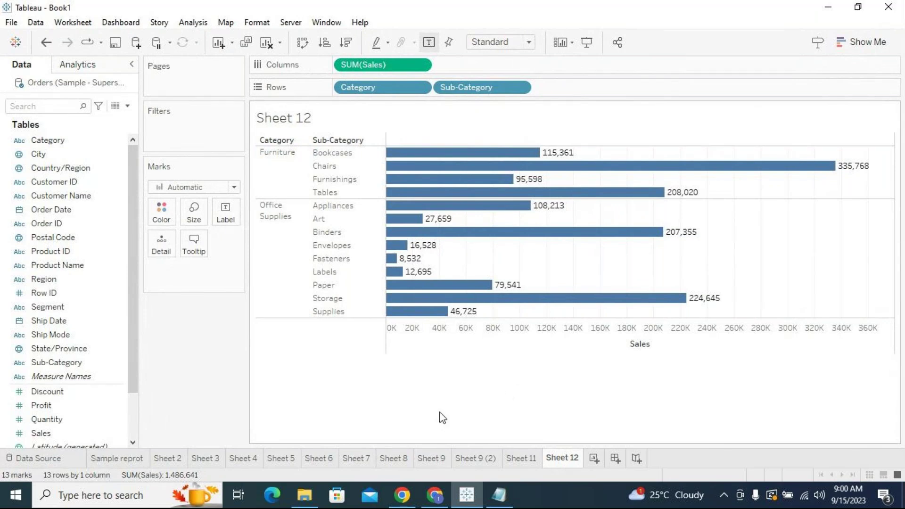
Rename the "Sample reprot" sheet as "Sample reprot-all cate".
left_click(130, 461)
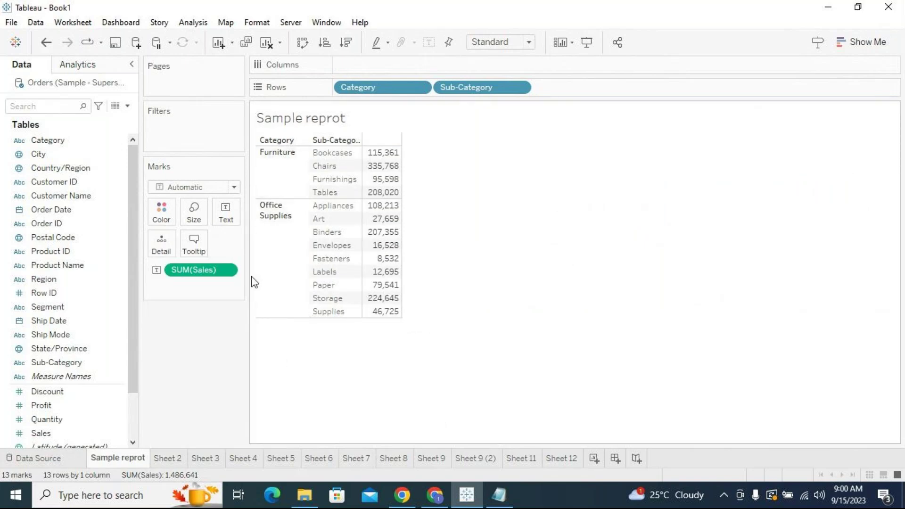
double_click(125, 459)
left_click(148, 456)
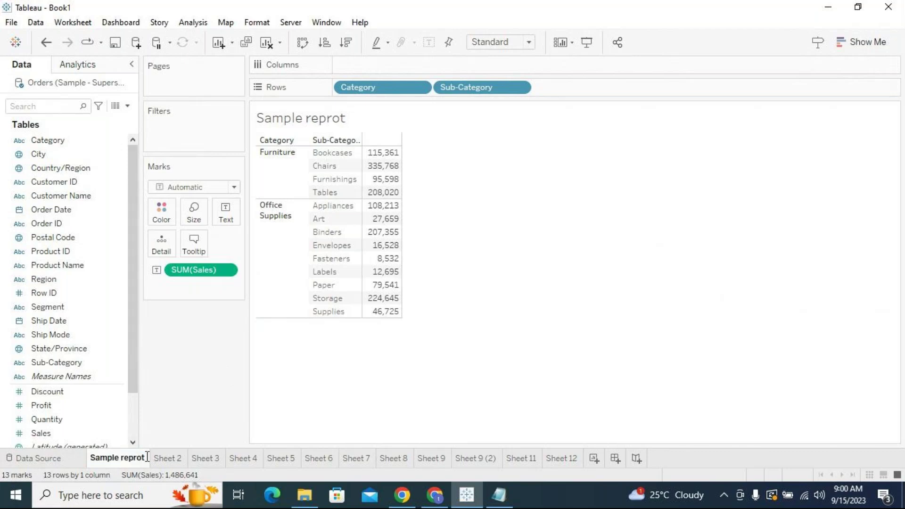
type("-a")
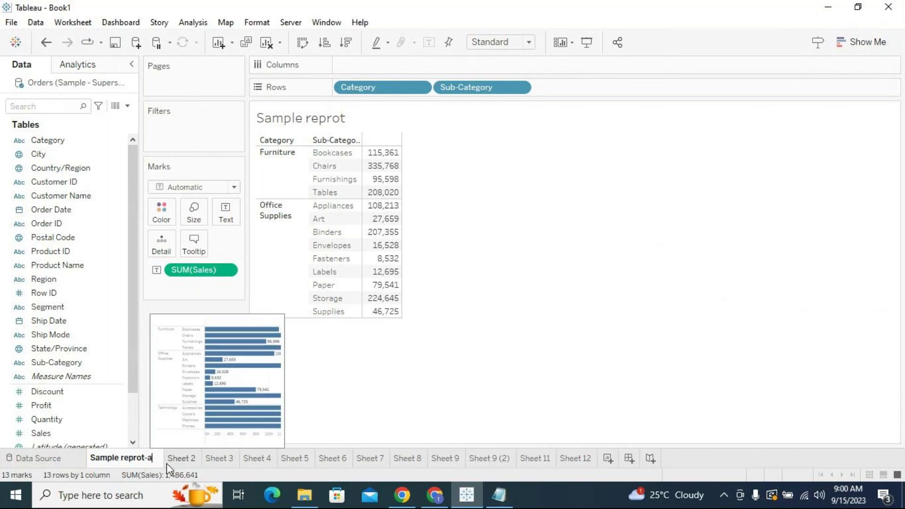
type("ll cate")
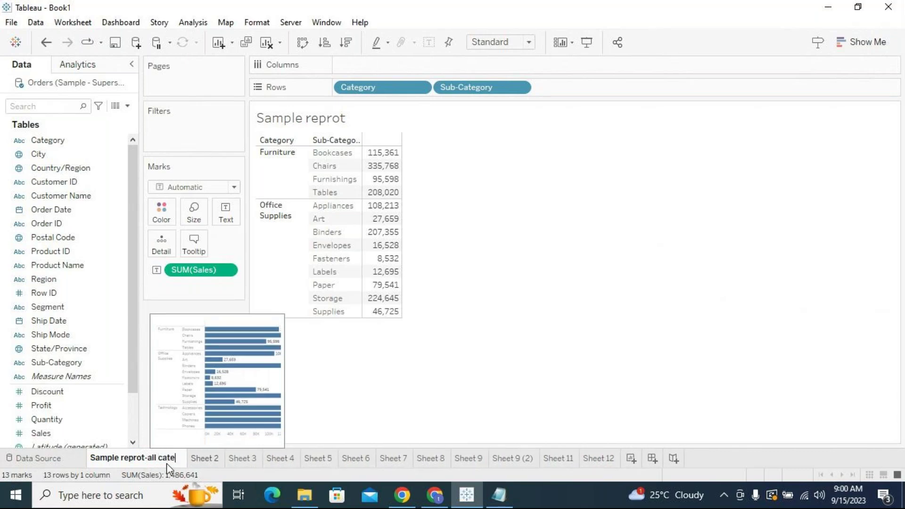
key("Return")
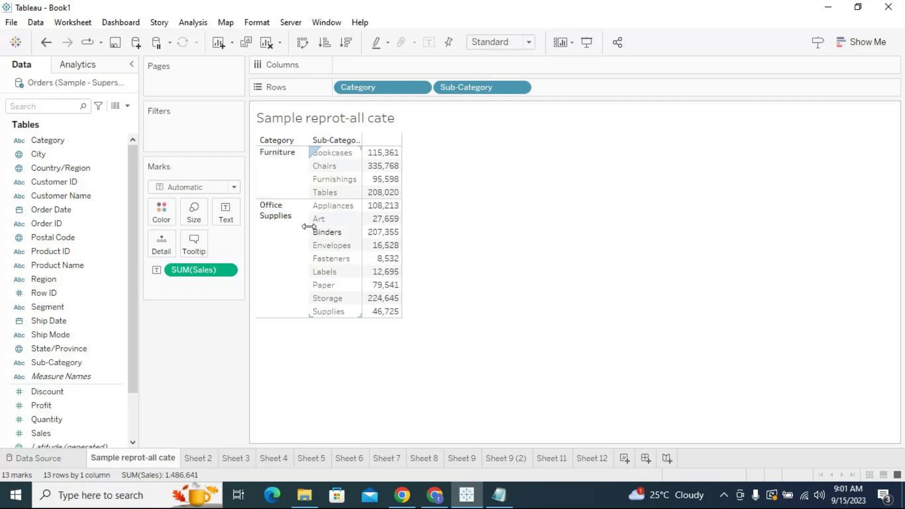
Review the worksheets from Sheet 2 through Sheet 12 to check how the Category data source filter affects each view.
left_click(204, 457)
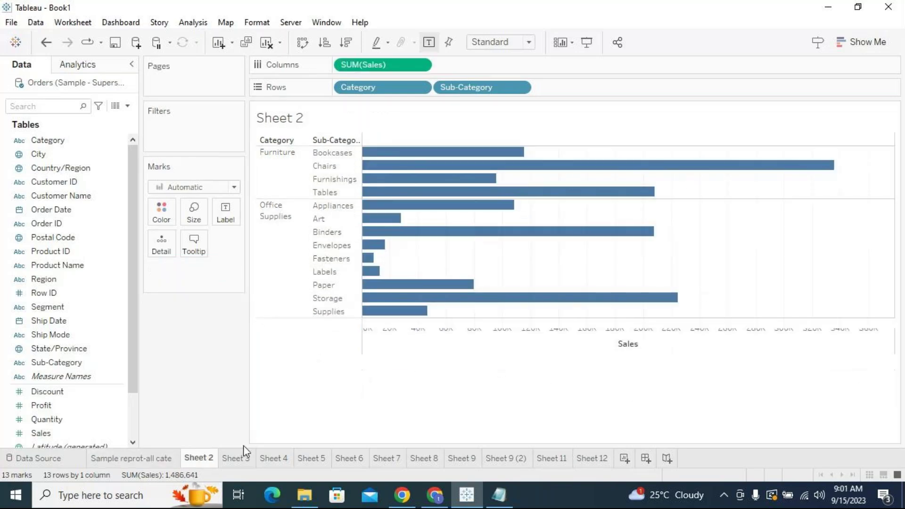
left_click(245, 453)
left_click(274, 457)
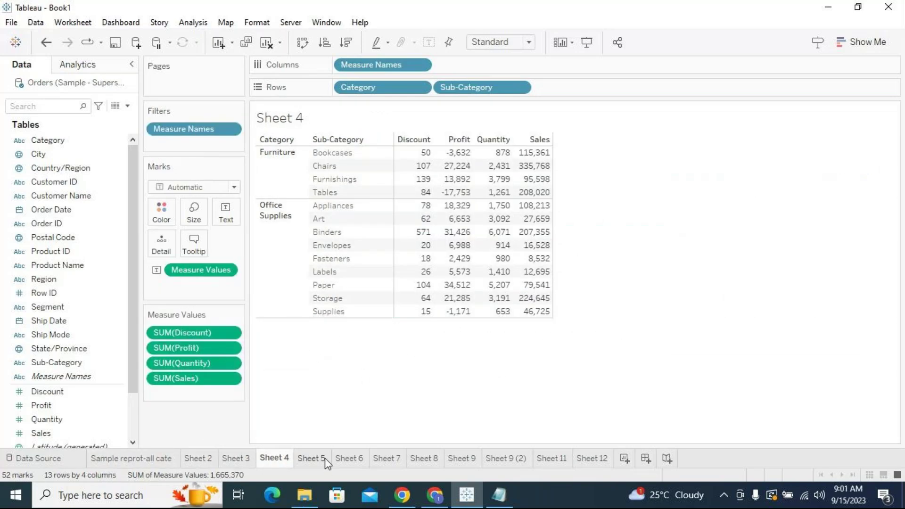
left_click(322, 457)
left_click(354, 457)
left_click(387, 457)
left_click(423, 458)
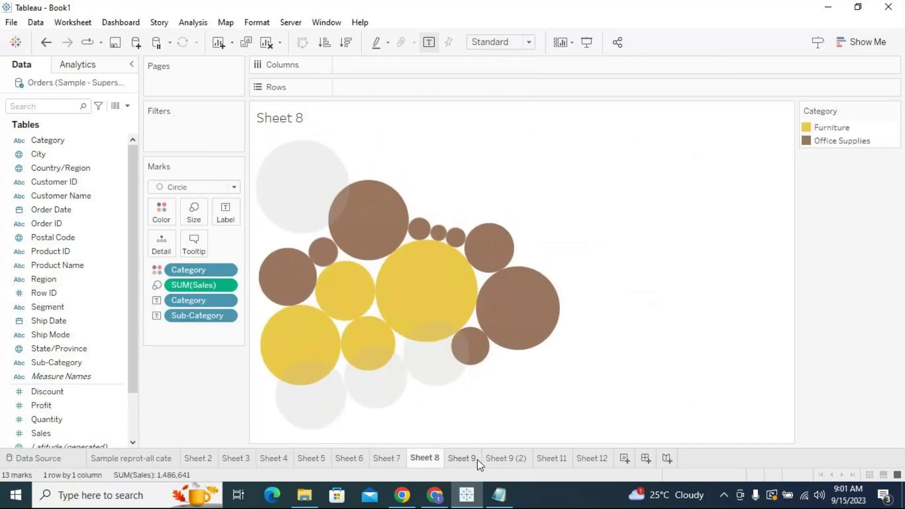
left_click(462, 457)
left_click(506, 457)
left_click(568, 460)
left_click(589, 459)
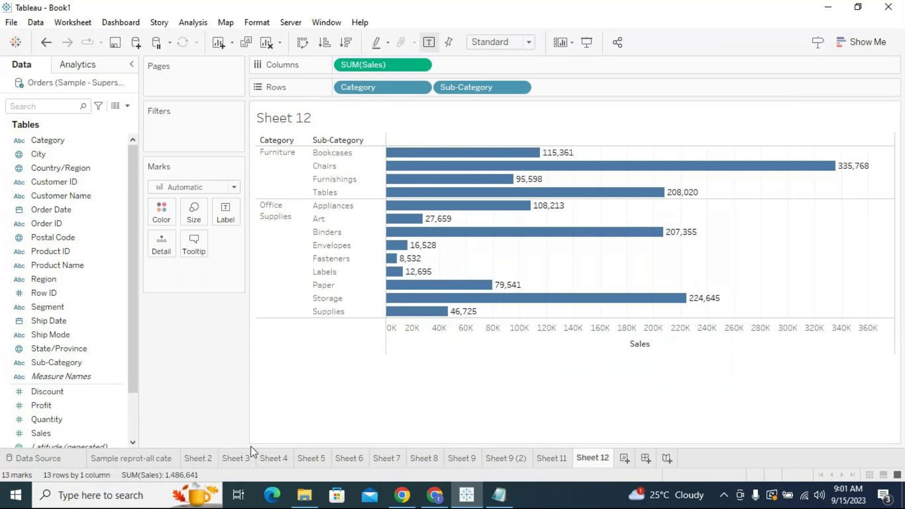
Inspect the details of the existing Category data source filter and leave its dialog without changes.
left_click(70, 454)
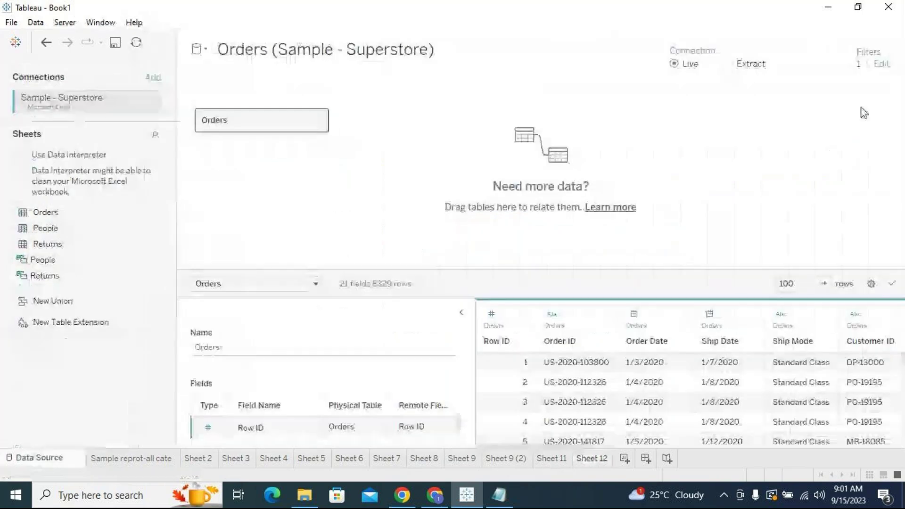
left_click(882, 65)
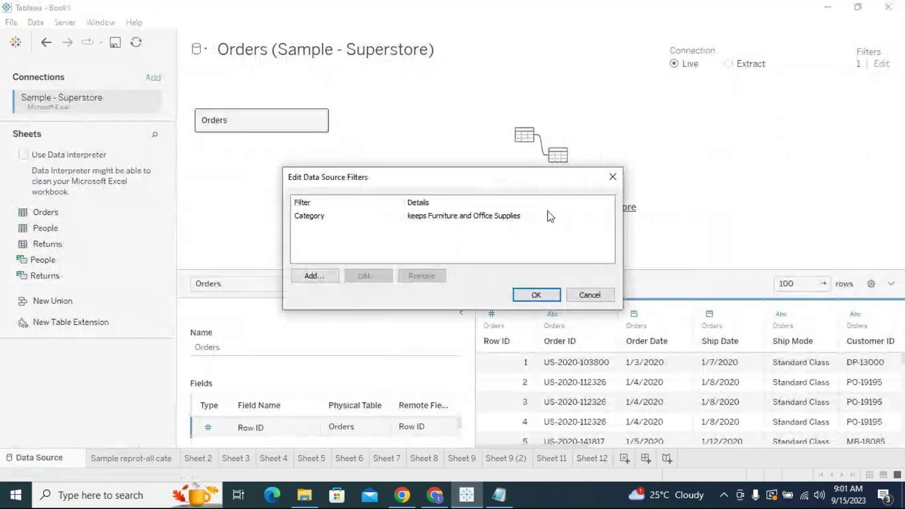
left_click(529, 218)
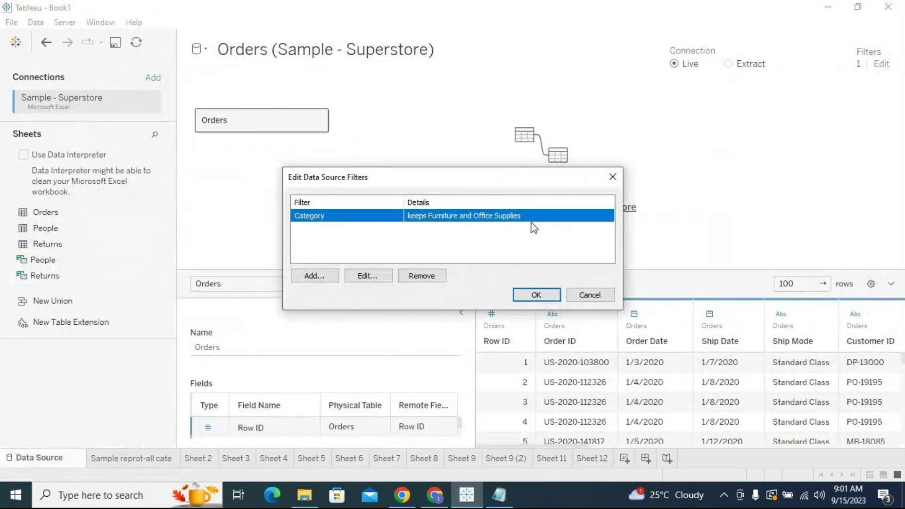
left_click(574, 296)
Go through the worksheets once more from Sheet 2 to Sheet 12, examining the categories shown on each.
left_click(188, 459)
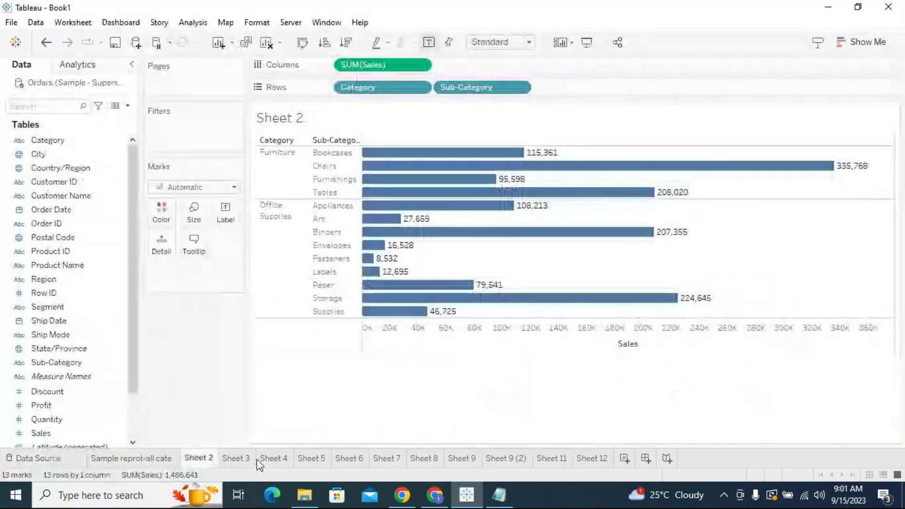
left_click(256, 458)
left_click(276, 459)
left_click(311, 458)
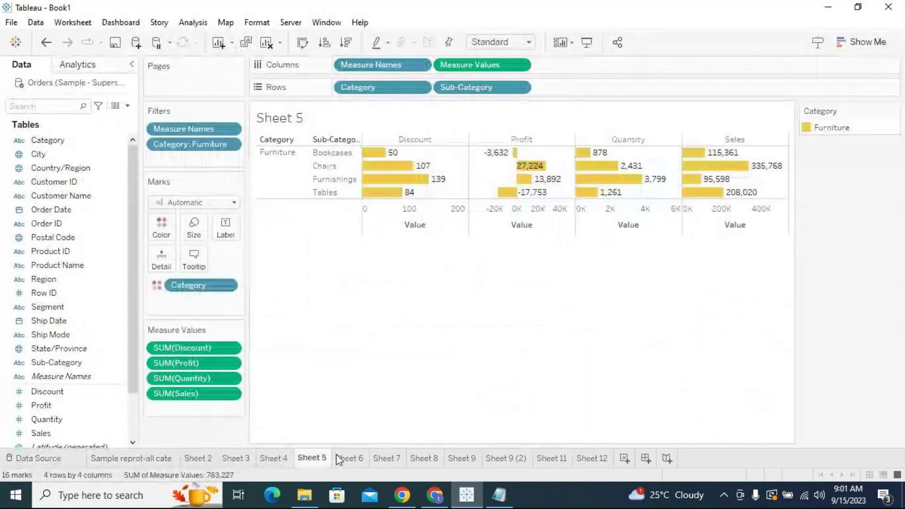
left_click(349, 459)
left_click(386, 458)
left_click(505, 458)
left_click(551, 458)
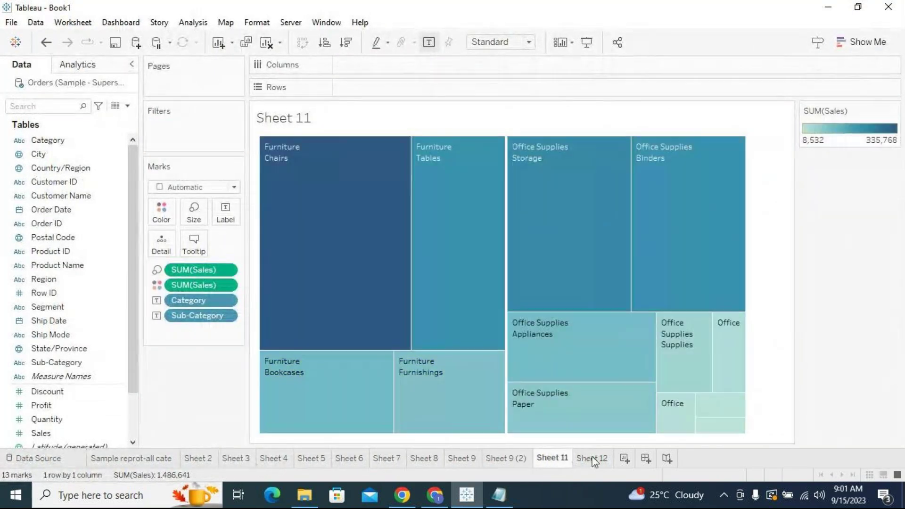
left_click(592, 459)
Switch to the Tableau-class-1 notes in Notepad, maximize the window and highlight the definition of data source filters.
left_click(499, 495)
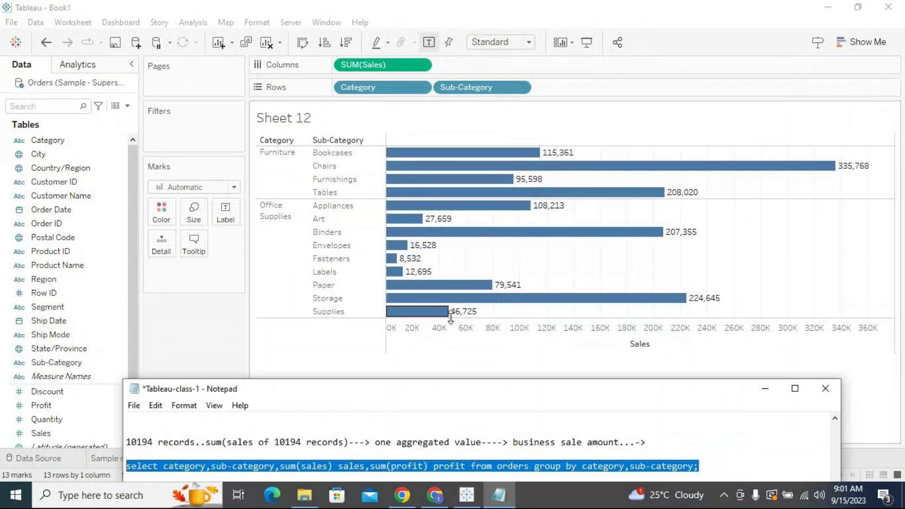
left_click_drag(669, 391, 632, 70)
double_click(632, 70)
left_click(100, 94)
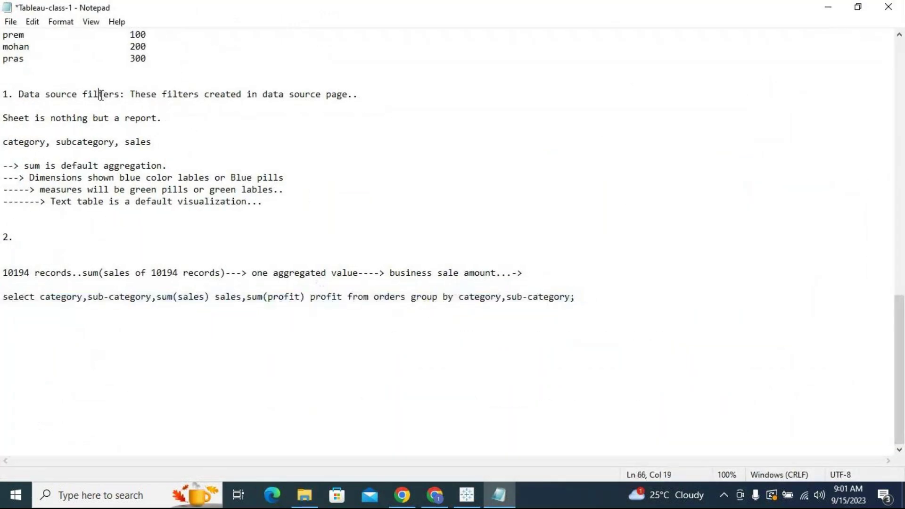
left_click_drag(131, 92, 341, 95)
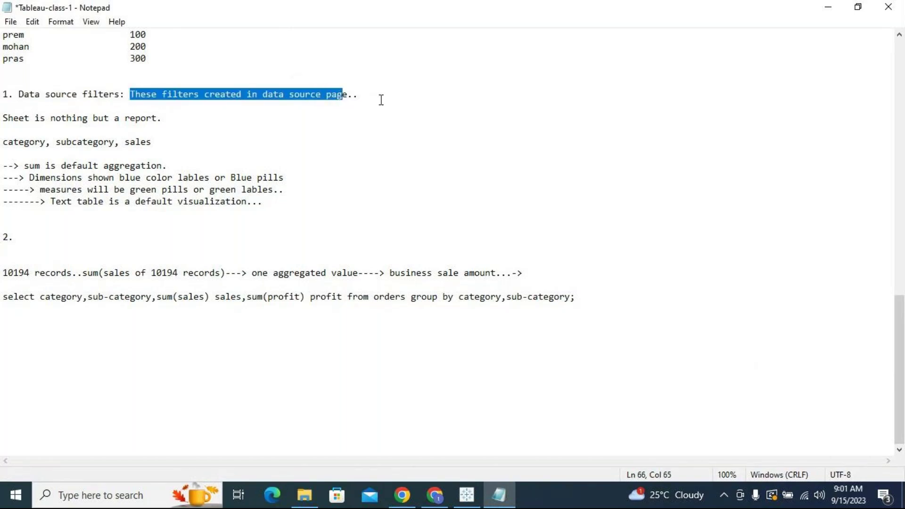
Add the line "Data source filters are applied to all the work sheets which uses the same datasource..." below the data source filters definition.
left_click(380, 97)
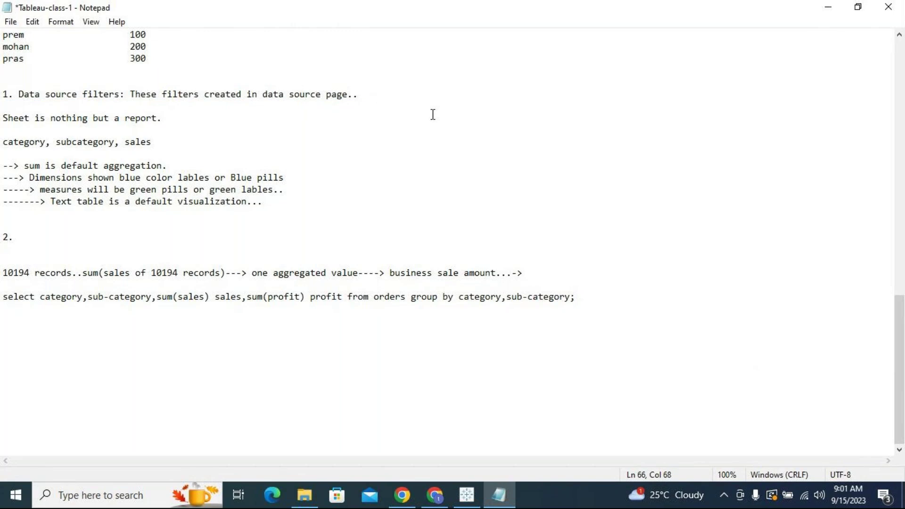
key("Return")
type("Da")
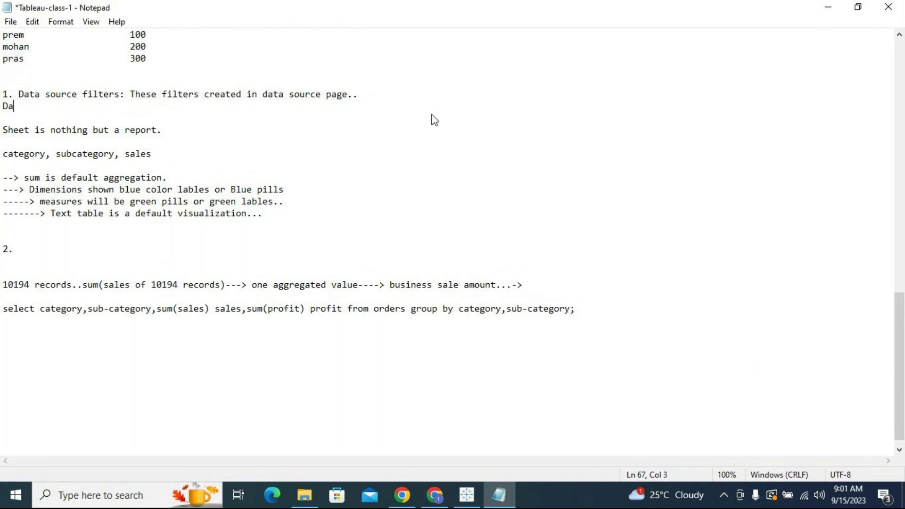
type("ta source filt")
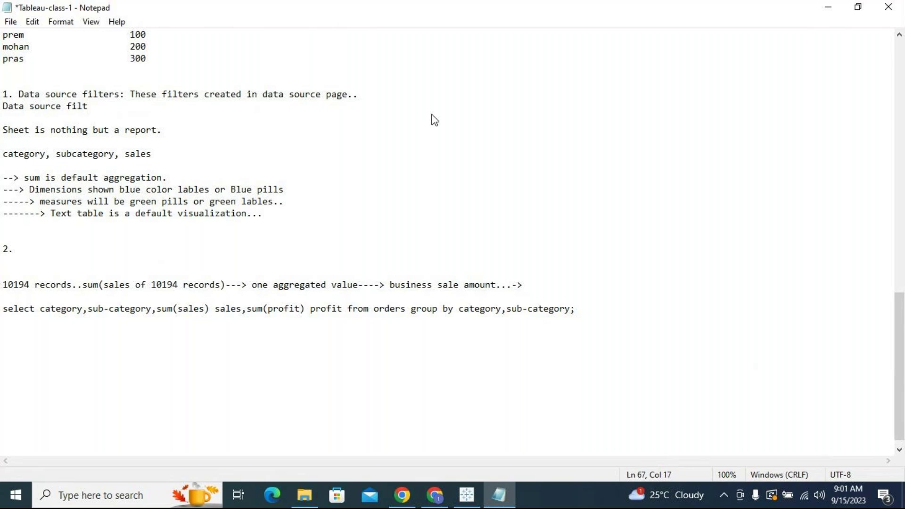
type("ers are applied to a")
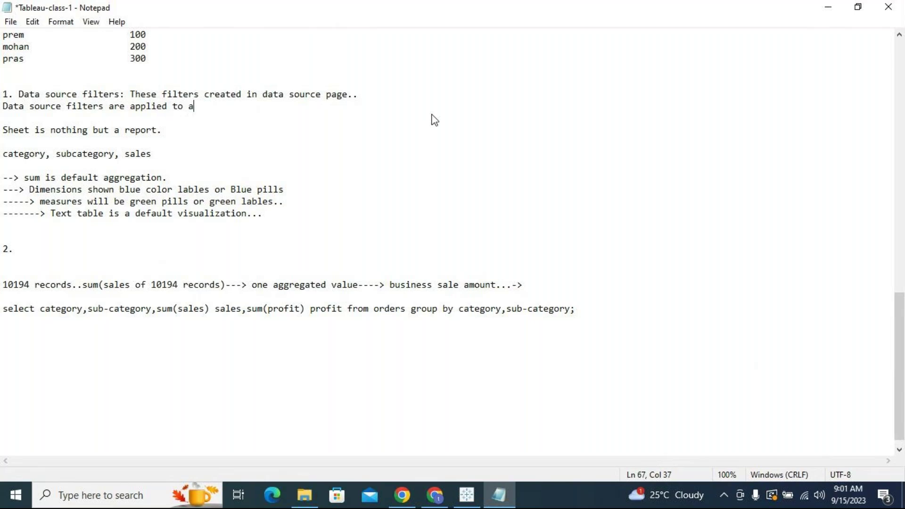
type("ll the works")
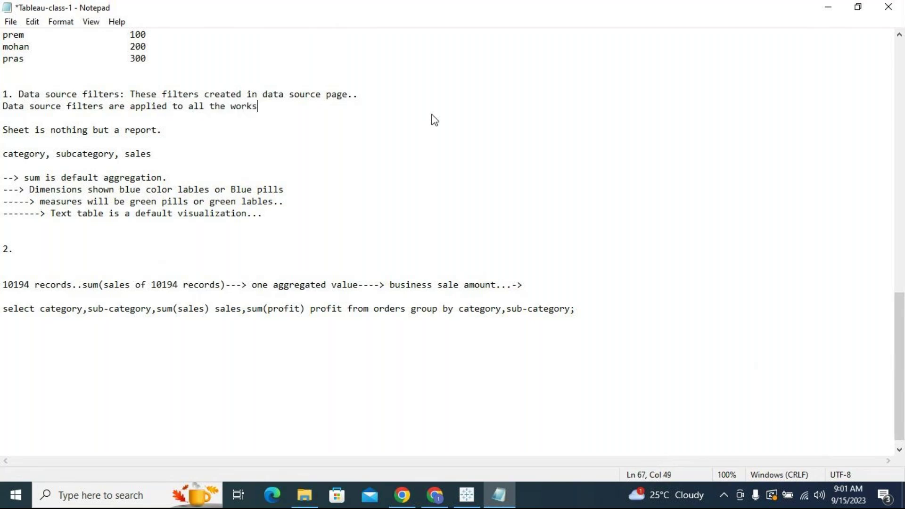
key("BackSpace")
type(" sheets which ")
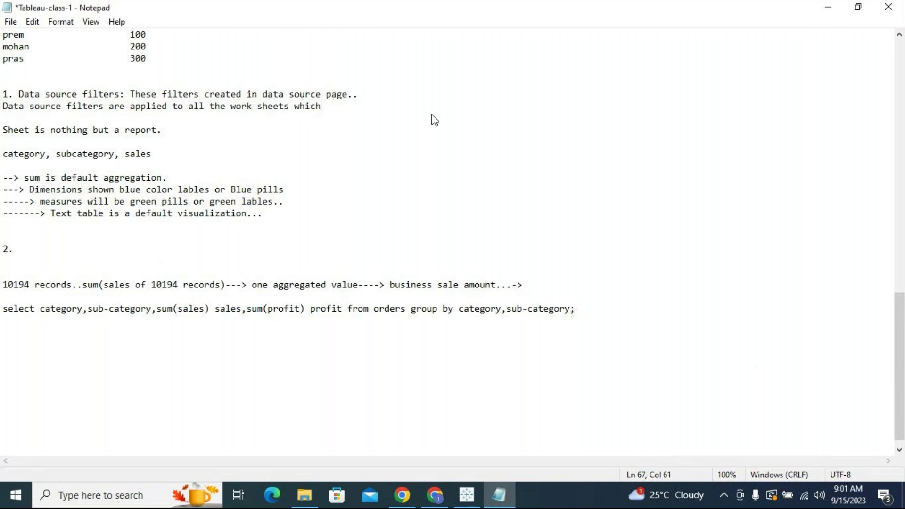
type("uses te")
key("BackSpace")
type("he samed")
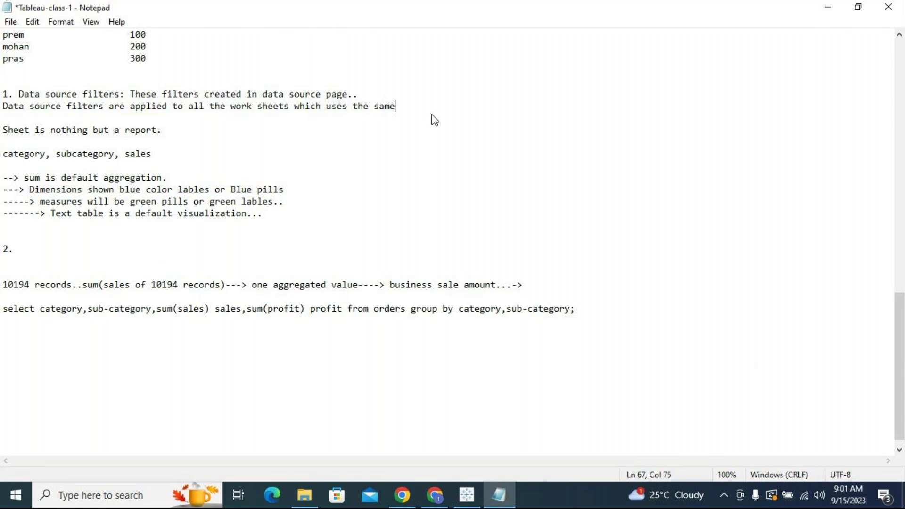
key("BackSpace")
key("BackSpace")
type("datasource...")
Switch to Tableau and remove the Category data source filter from the Orders (Sample - Superstore) data source.
left_click(467, 494)
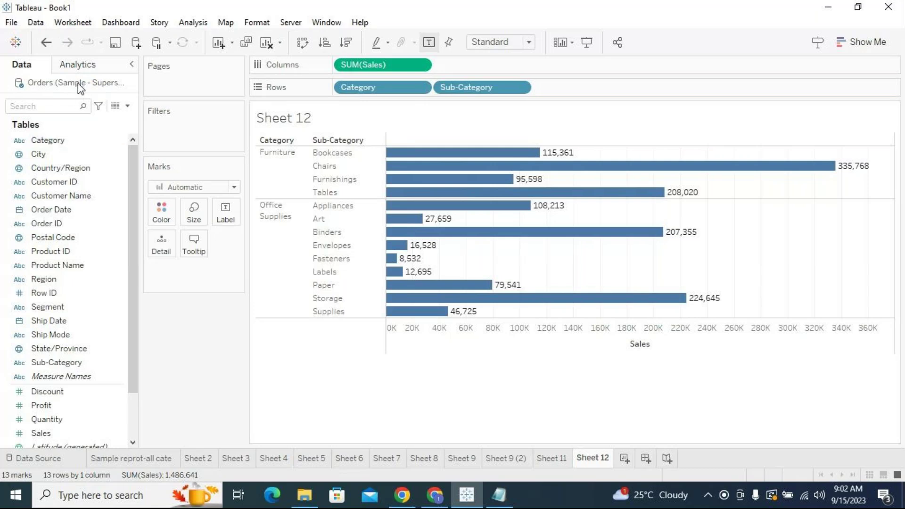
left_click(32, 458)
left_click(882, 64)
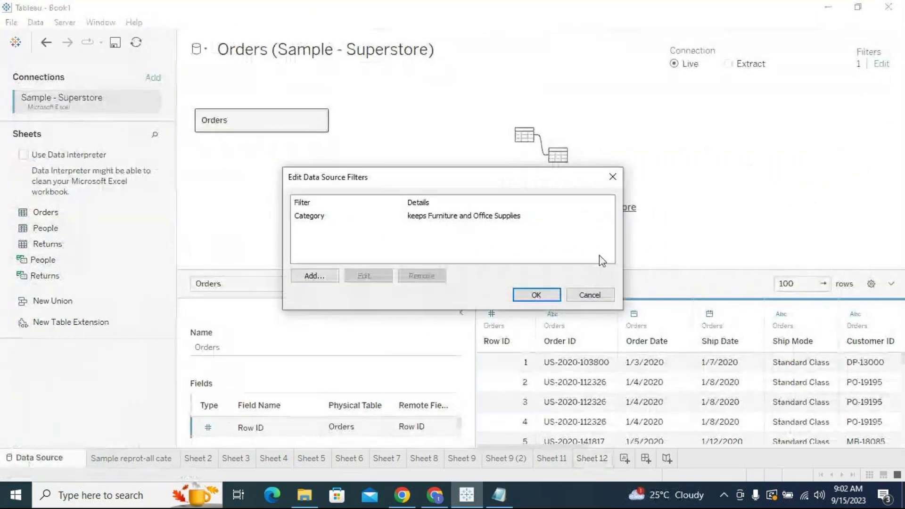
left_click(471, 216)
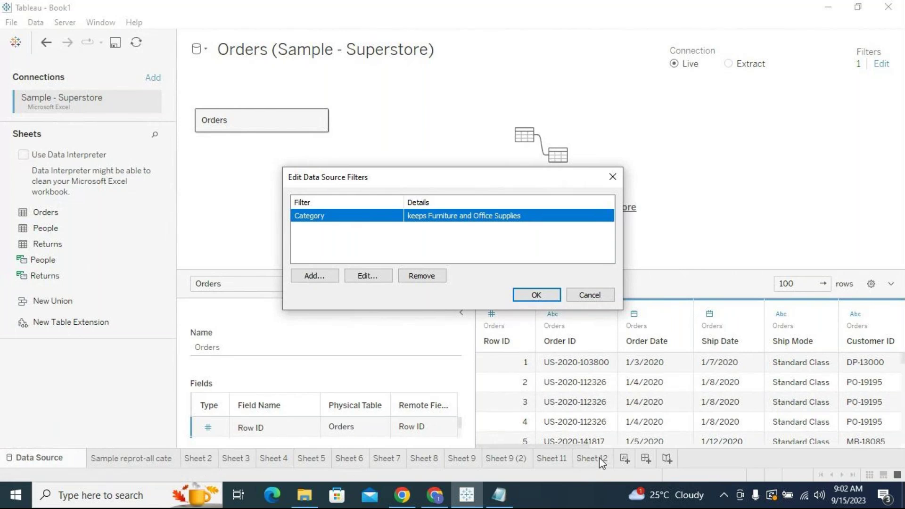
left_click(432, 281)
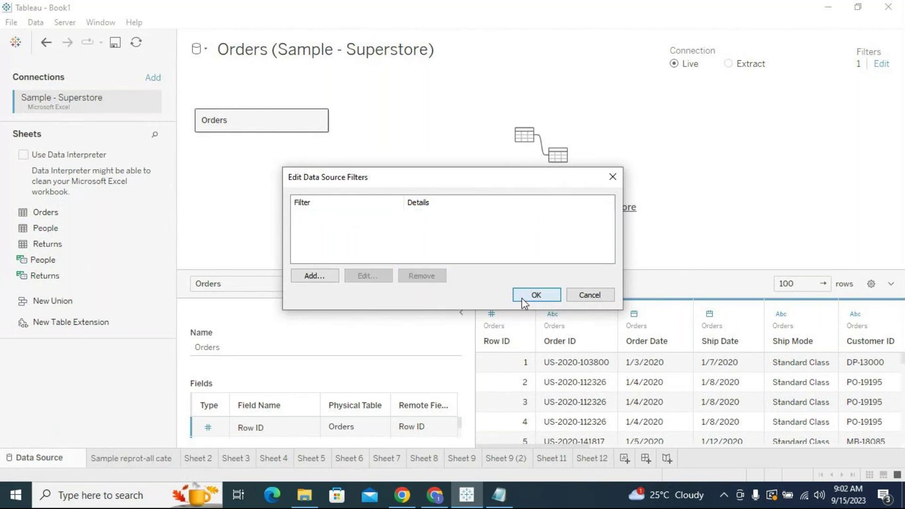
left_click(531, 296)
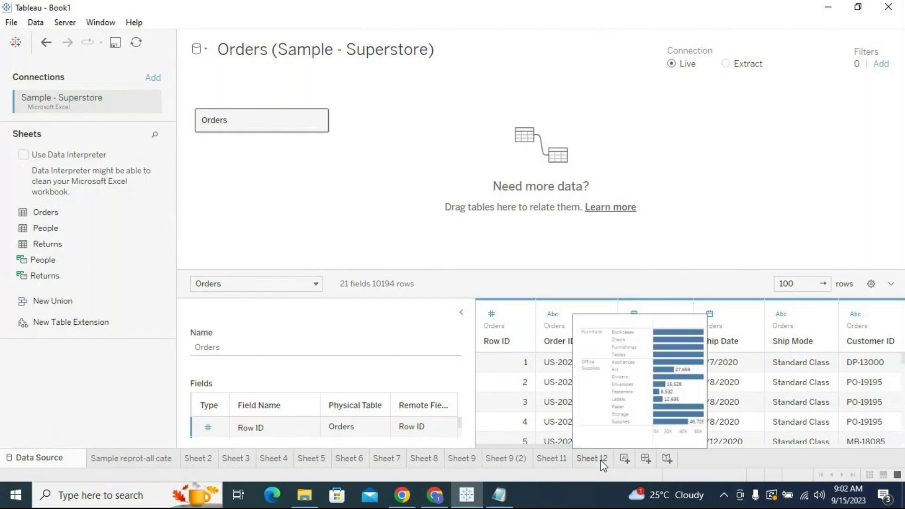
Add a Category filter to Sheet 12 that keeps only Furniture and Office Supplies, and apply it.
left_click(594, 459)
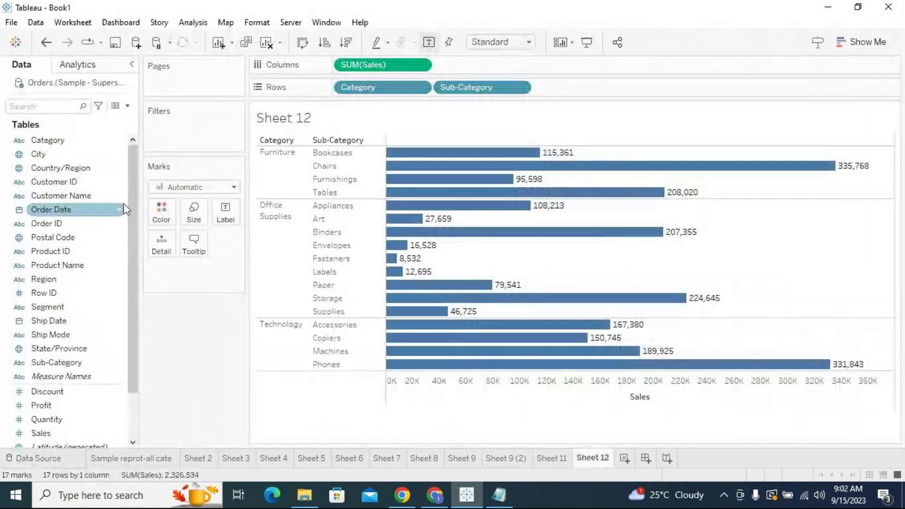
left_click_drag(71, 141, 191, 126)
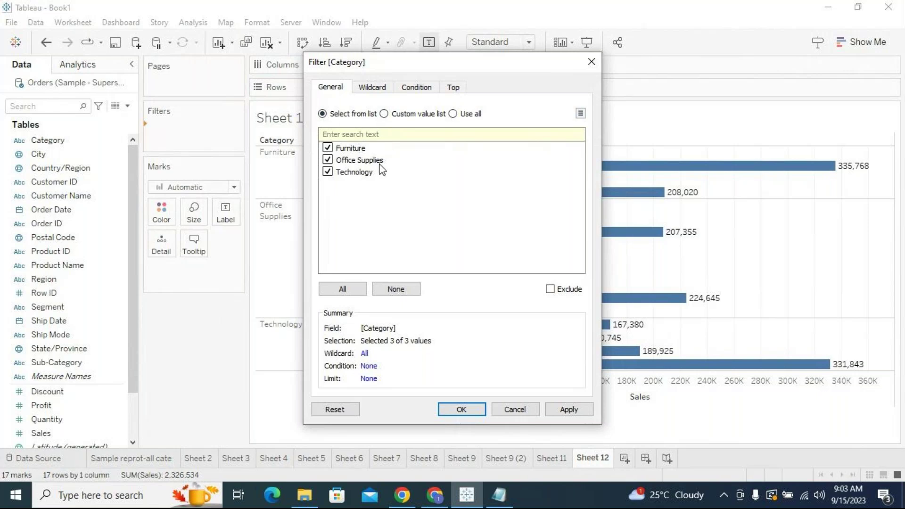
left_click(401, 289)
left_click(328, 148)
left_click(328, 159)
left_click(568, 409)
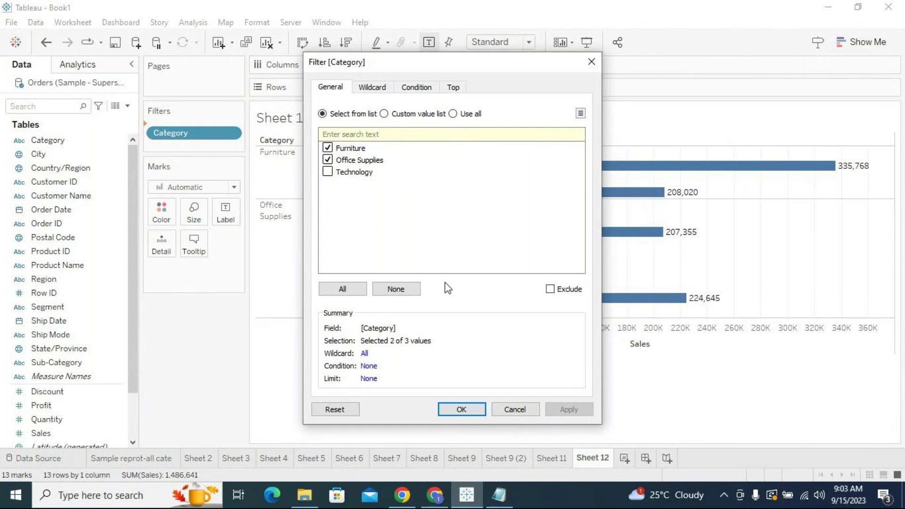
Change the Sheet 12 Category filter so that it excludes only Technology, and confirm it.
left_click(399, 289)
left_click(328, 171)
left_click(550, 289)
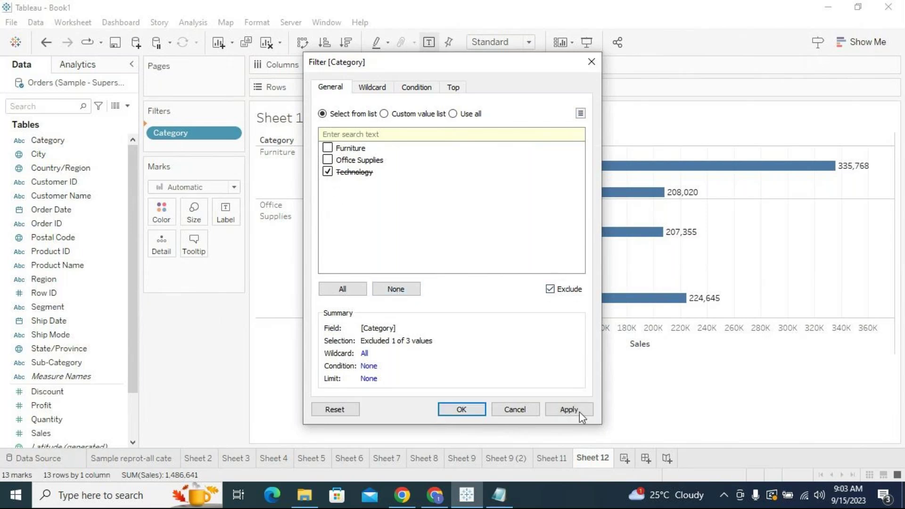
left_click(461, 408)
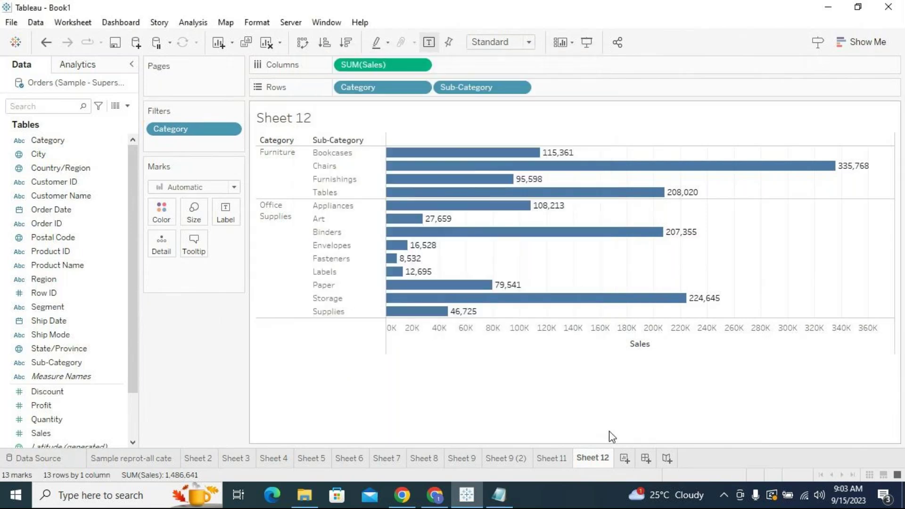
Switch to the Tableau-class-1 notes in Notepad and duplicate the select query below the original, separated by a blank line.
left_click(499, 495)
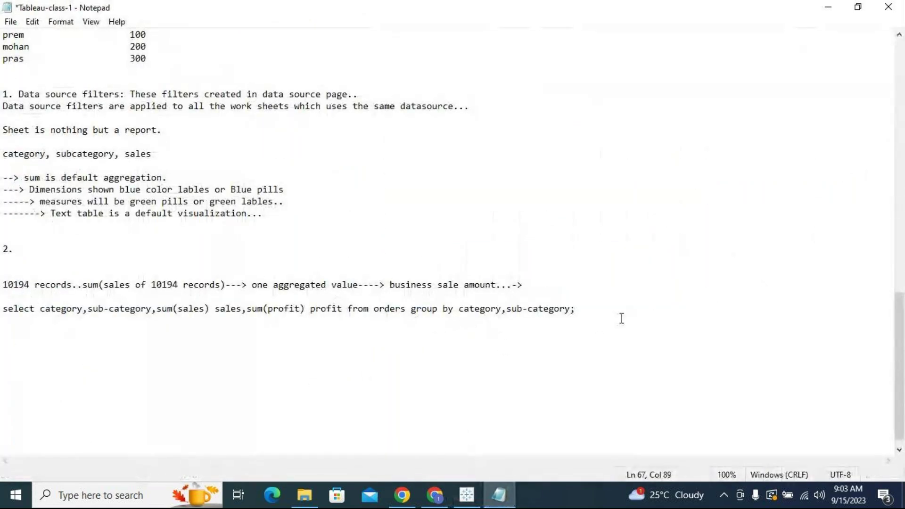
left_click(476, 498)
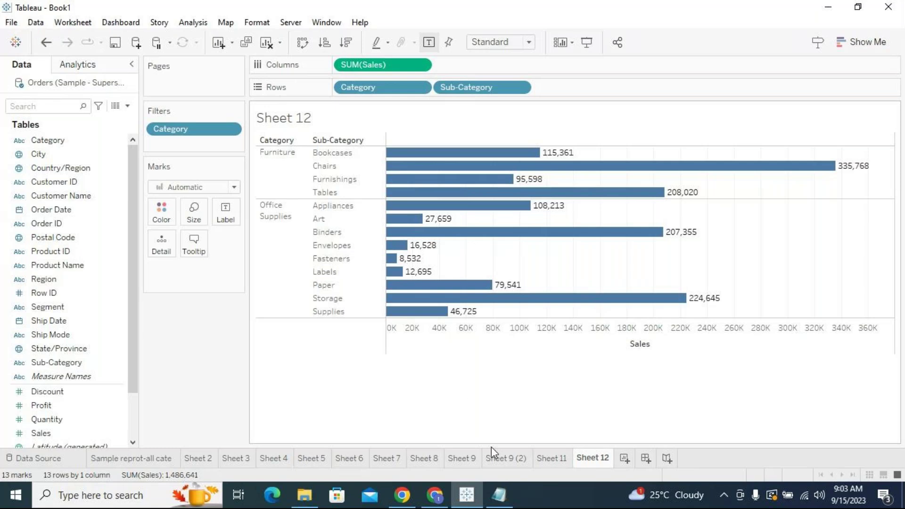
left_click(500, 497)
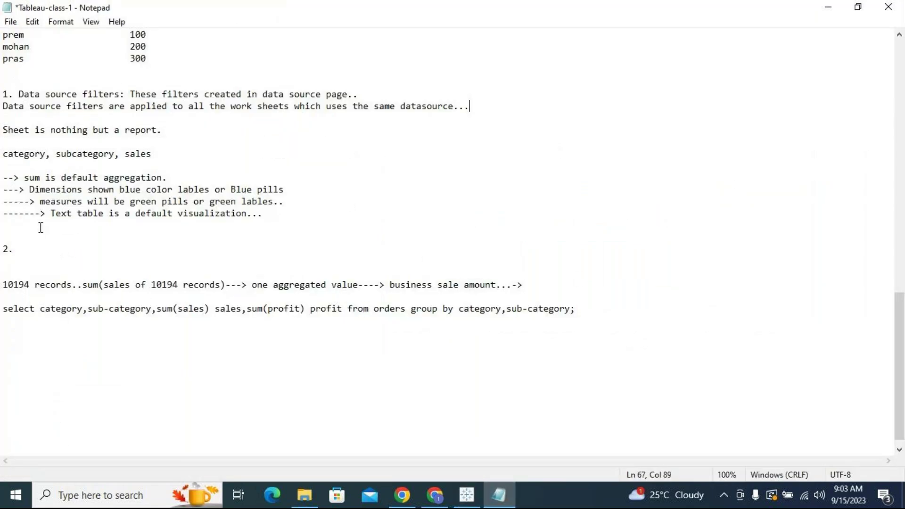
left_click(146, 230)
left_click_drag(587, 309, 2, 314)
key("ctrl+c")
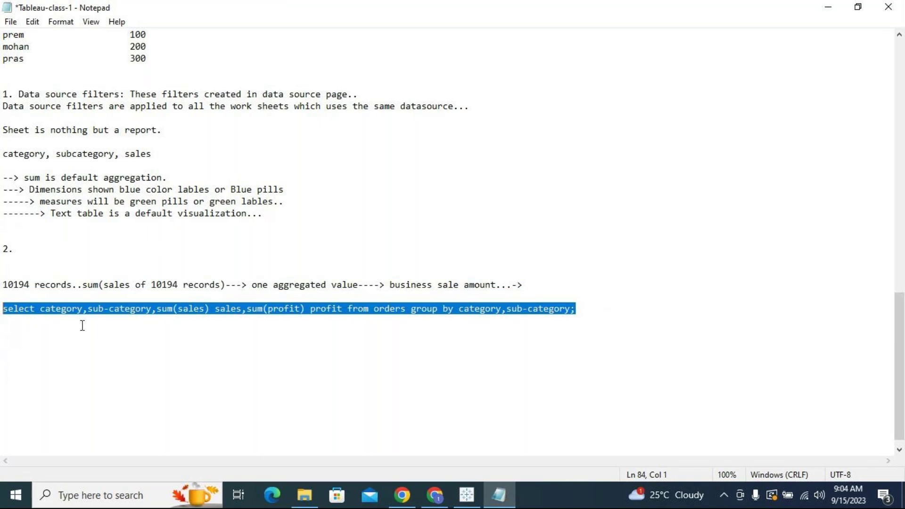
left_click(583, 309)
key("Return")
key("Return")
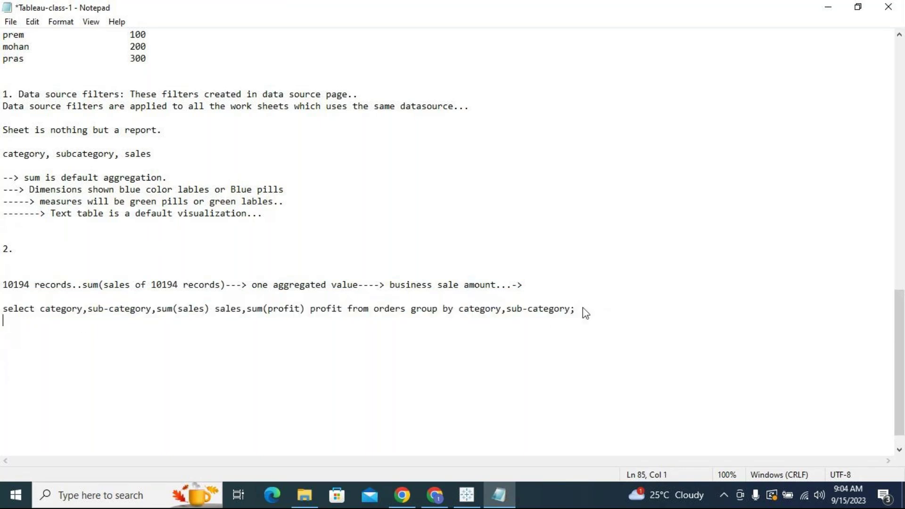
key("ctrl+v")
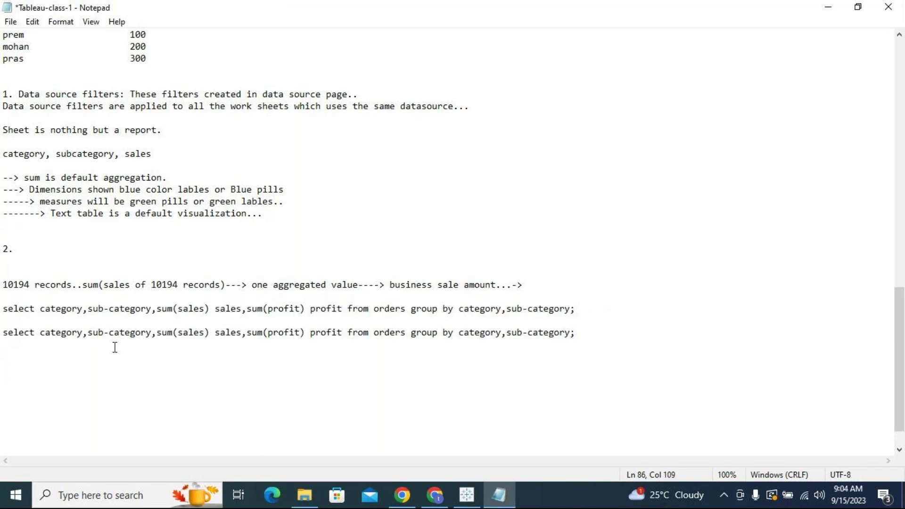
Remove ",sum(profit) profit" from the copied query and put its group by clause on a separate line.
left_click_drag(242, 335, 346, 328)
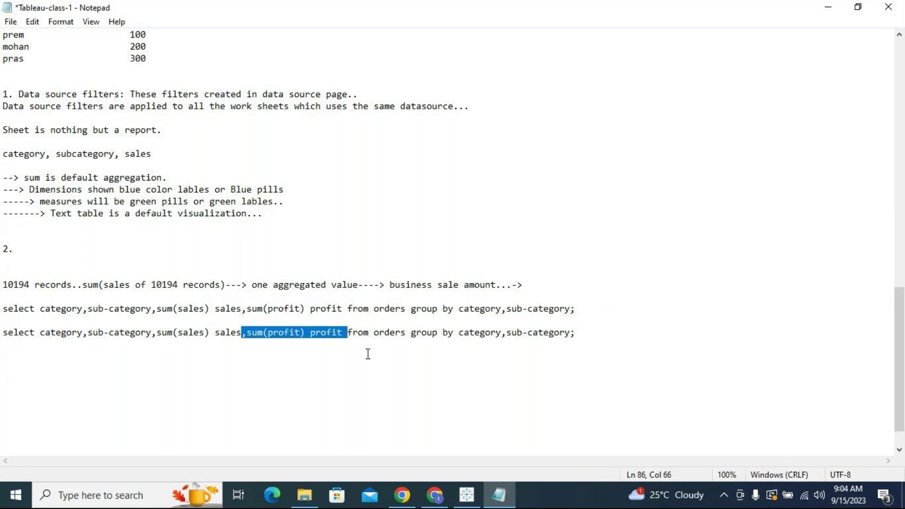
key("Delete")
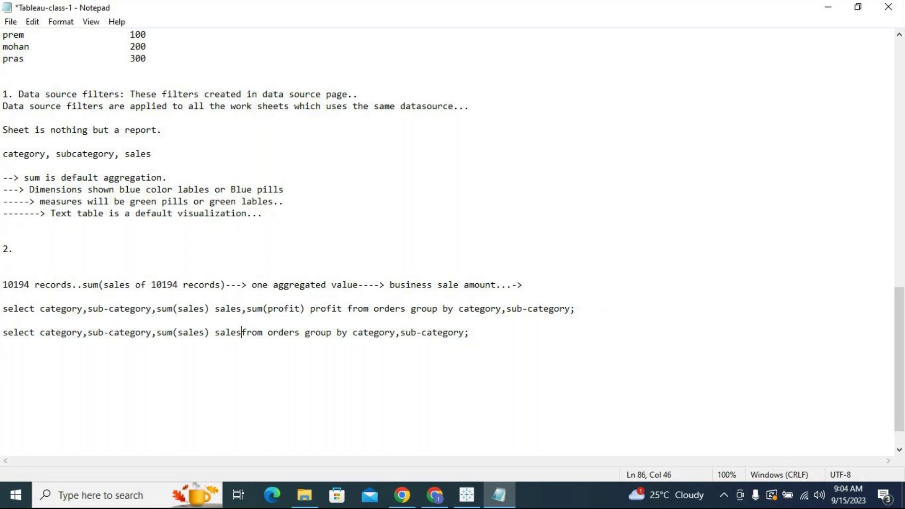
left_click_drag(310, 333, 453, 374)
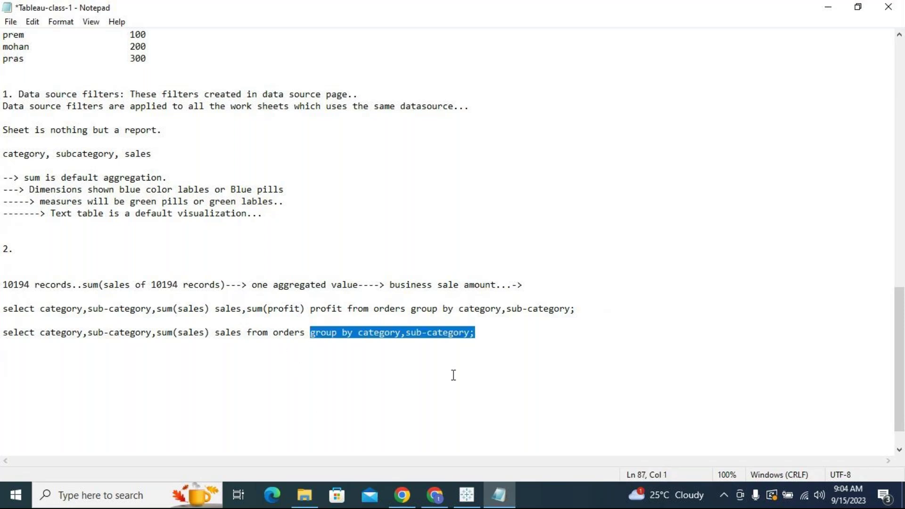
key("Left")
key("Return")
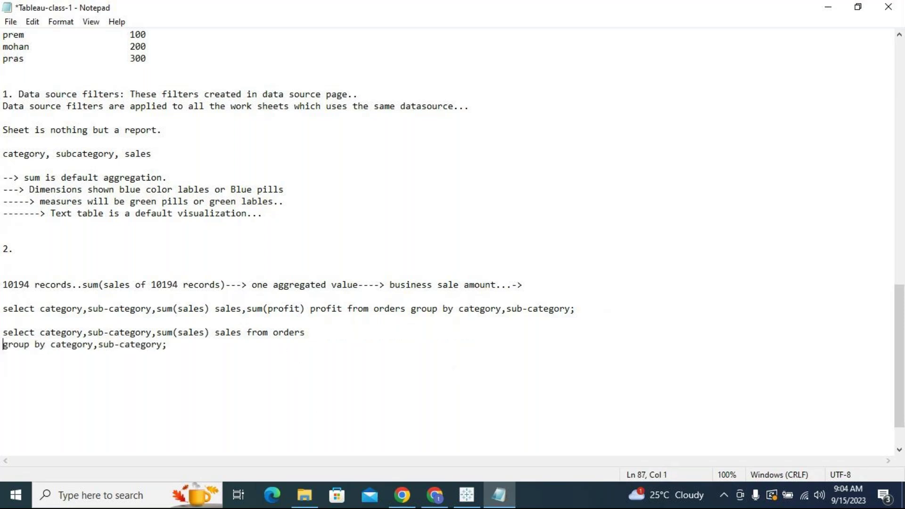
Insert the line "where category in ('Furniture','Office Supplies')" between the from and group by parts of the copied query.
left_click(313, 332)
key("Return")
type("where")
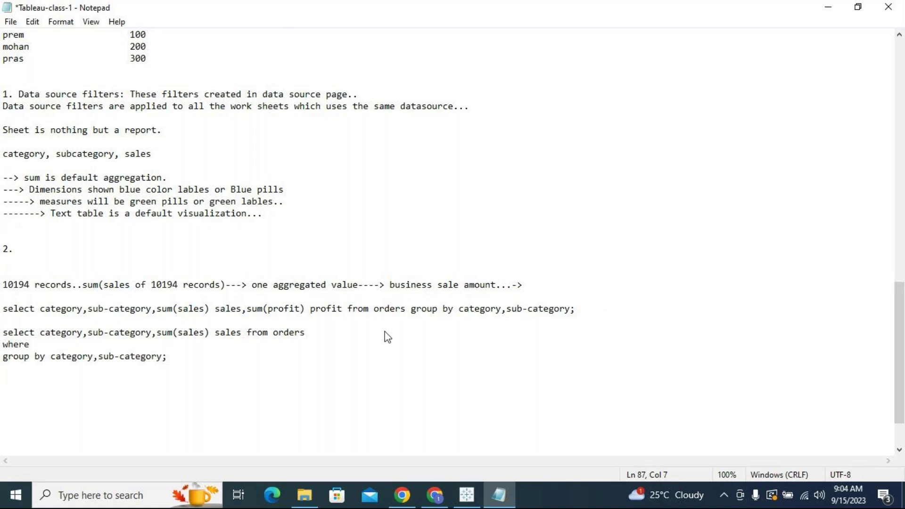
type(" category in ('Furniture")
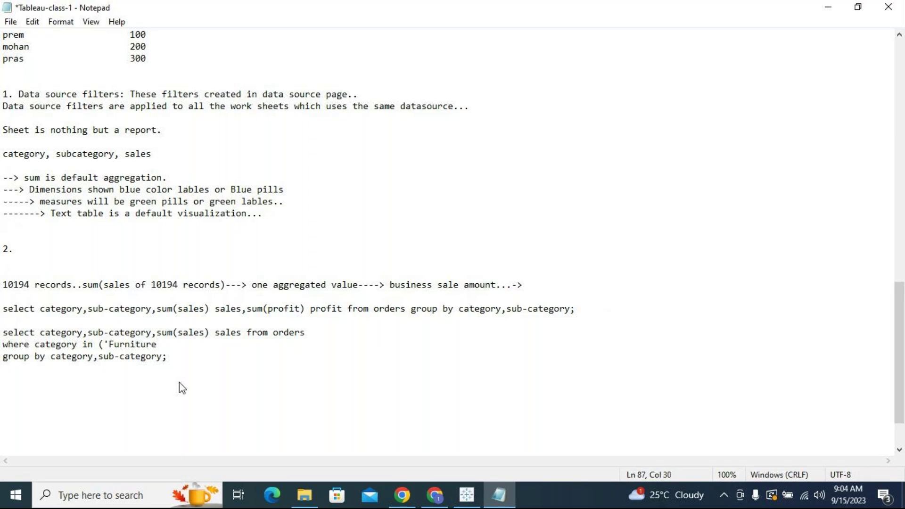
type("','Office Supplies'")
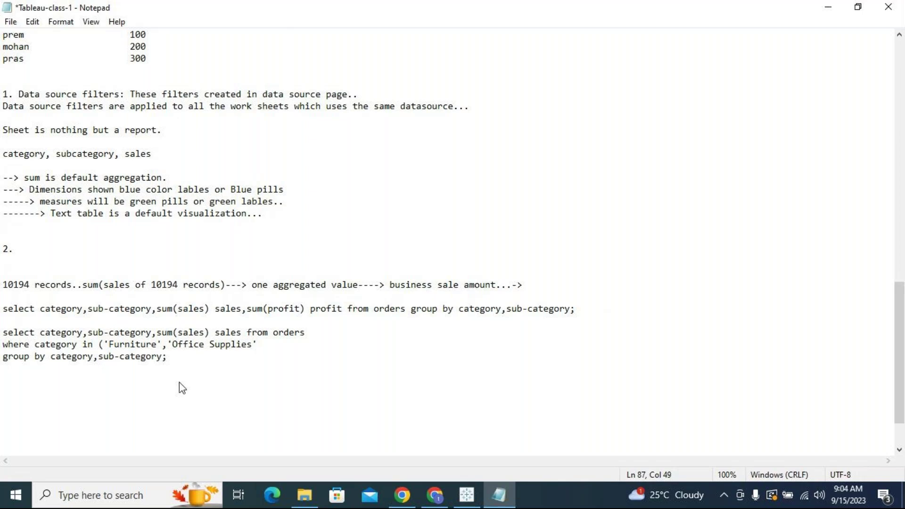
type(")")
Highlight the filtered query and compare it with the filtered Sheet 12 in Tableau.
left_click_drag(173, 356, 7, 324)
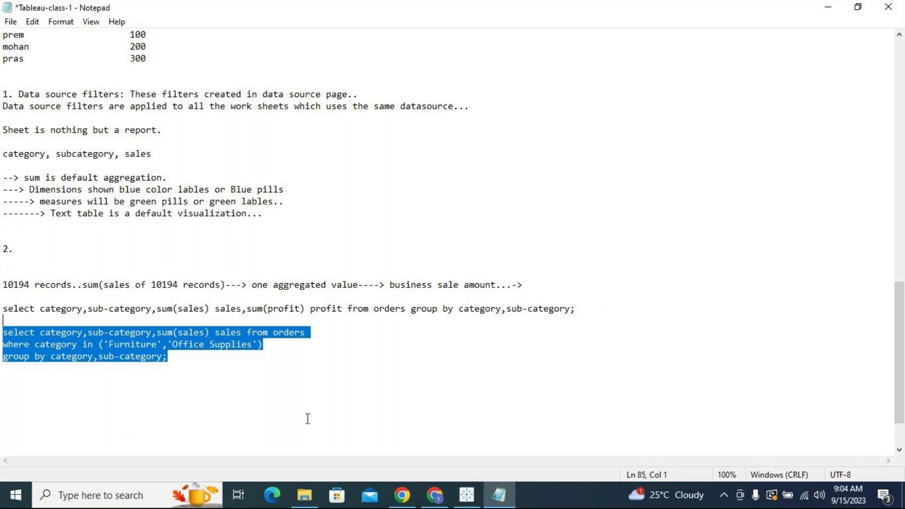
left_click(465, 496)
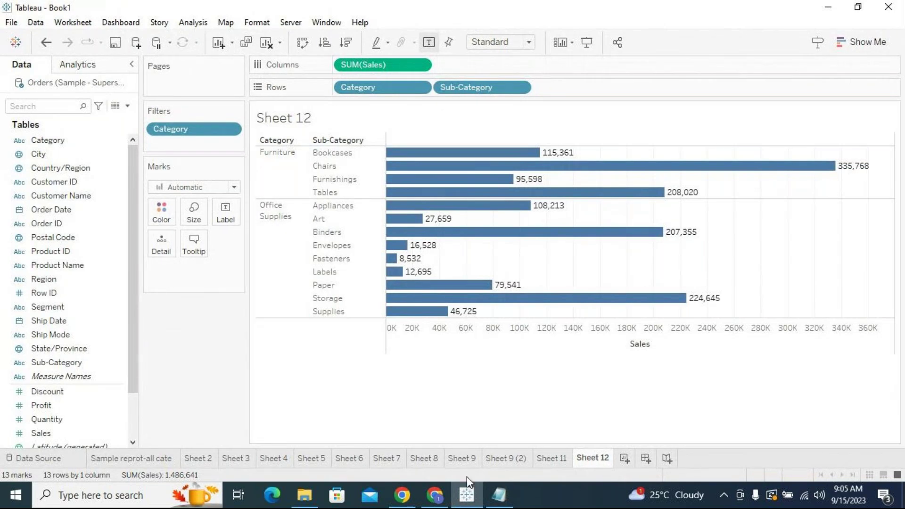
left_click(499, 495)
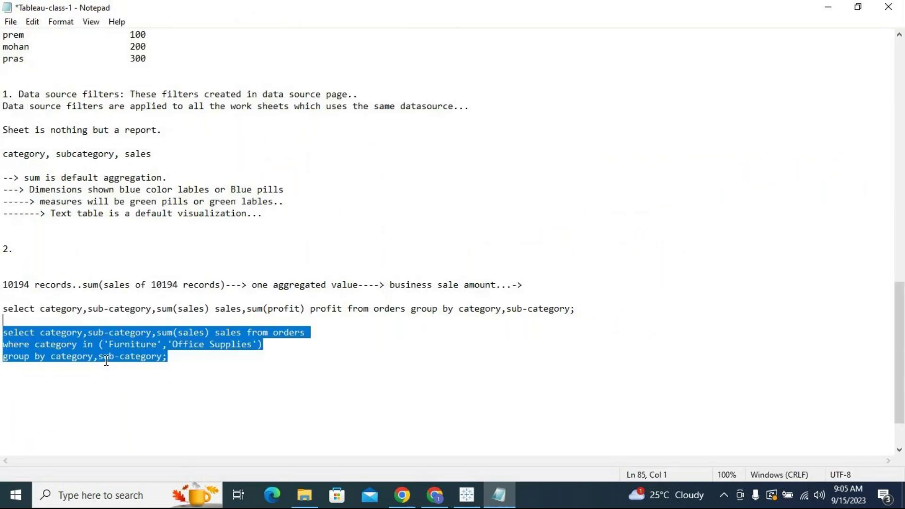
left_click(231, 344)
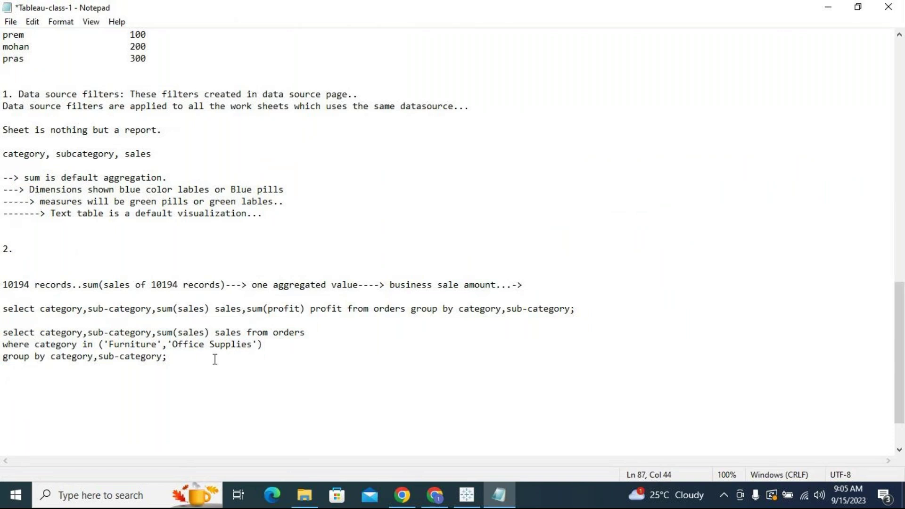
left_click_drag(188, 360, 3, 333)
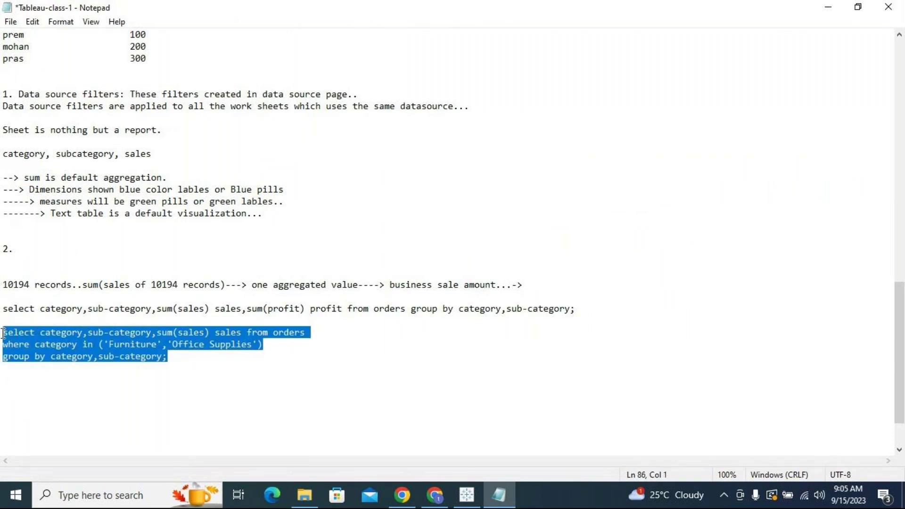
Add two line breaks after the filtered query and copy the whole query.
left_click(186, 360)
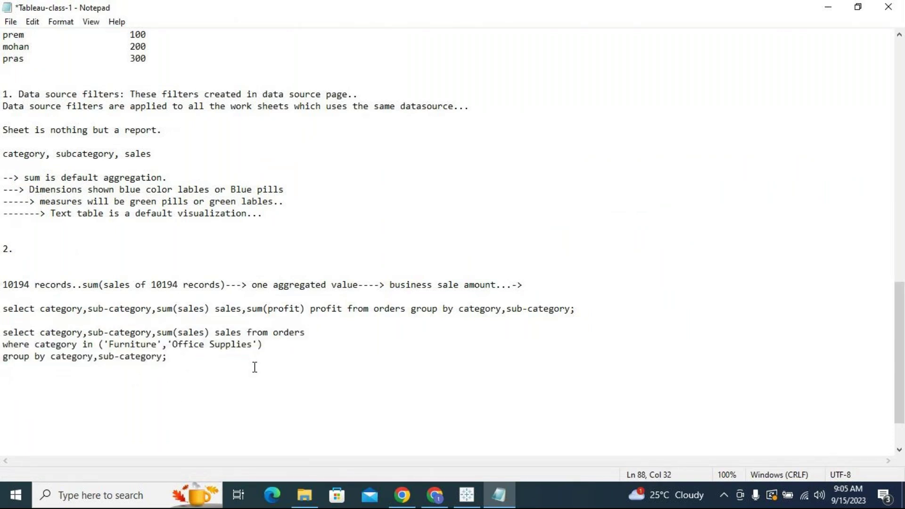
key("Return")
key("Return")
left_click_drag(171, 360, 3, 324)
key("ctrl+c")
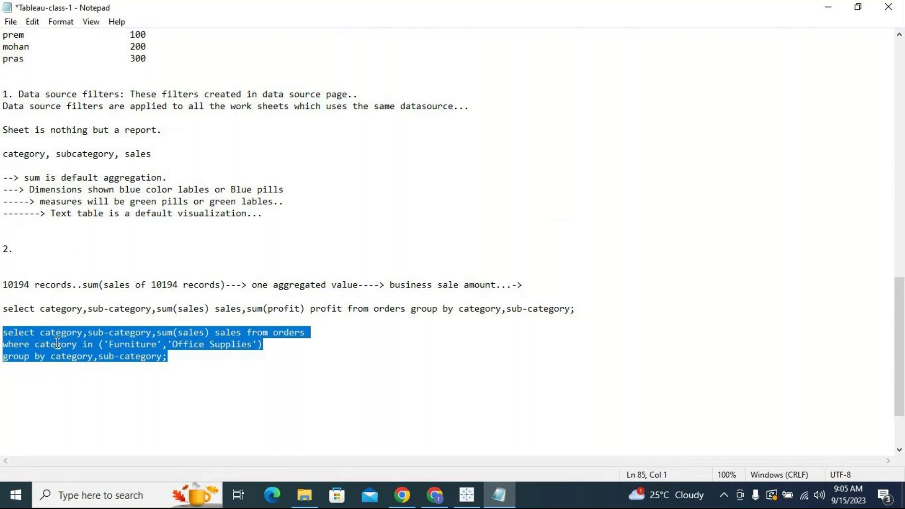
Switch to File Explorer and open the Sample - Superstore workbook from Documents > My Tableau Repository > Datasources > 2022.4.
left_click(305, 495)
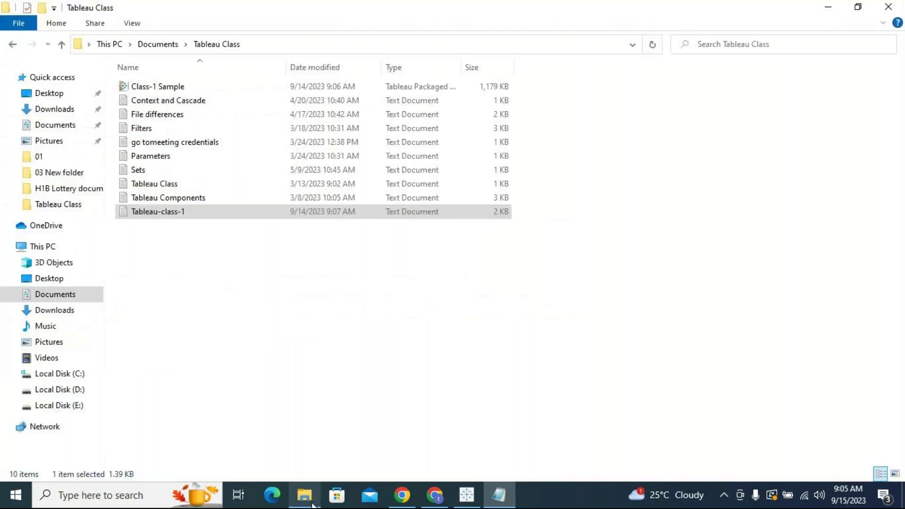
left_click(52, 125)
double_click(159, 116)
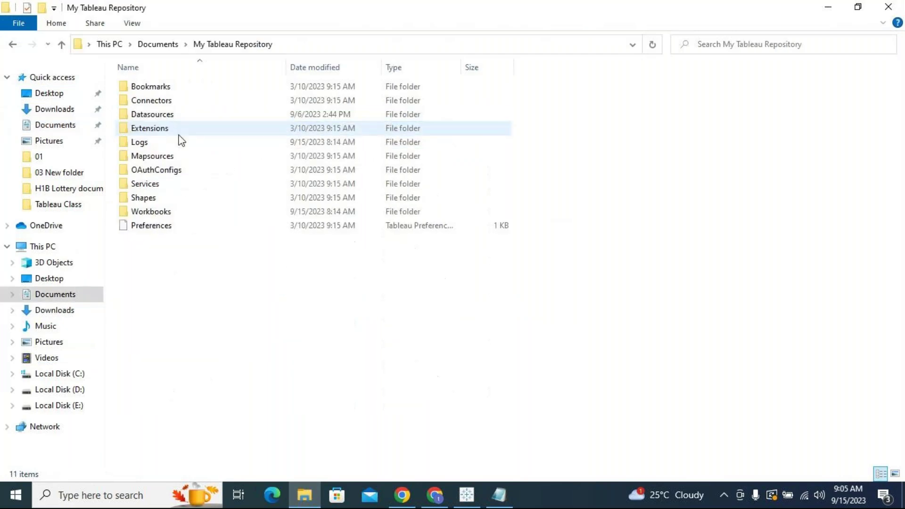
double_click(162, 115)
double_click(155, 88)
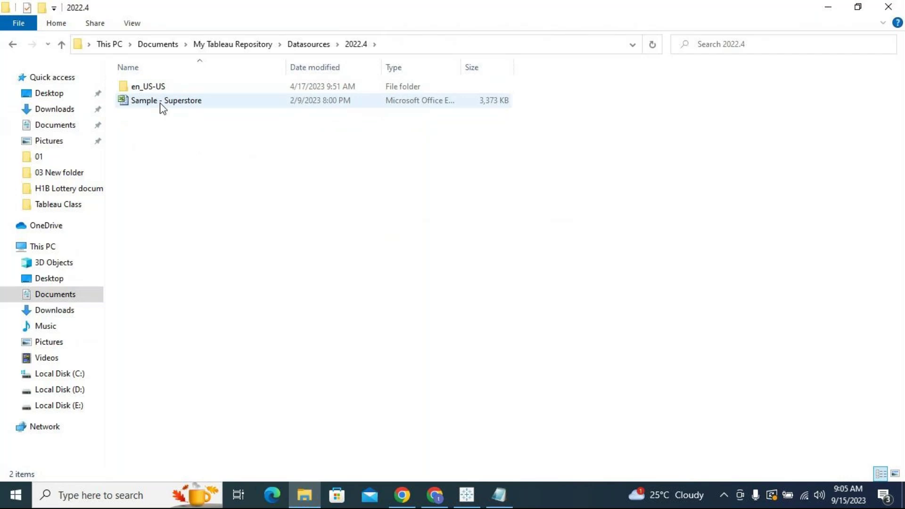
double_click(163, 103)
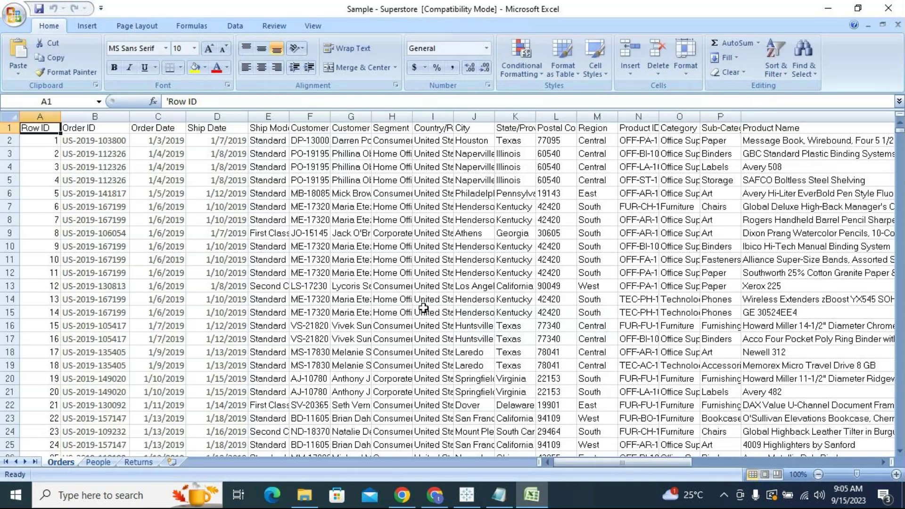
Fill the header row of the Orders sheet with yellow.
left_click(9, 128)
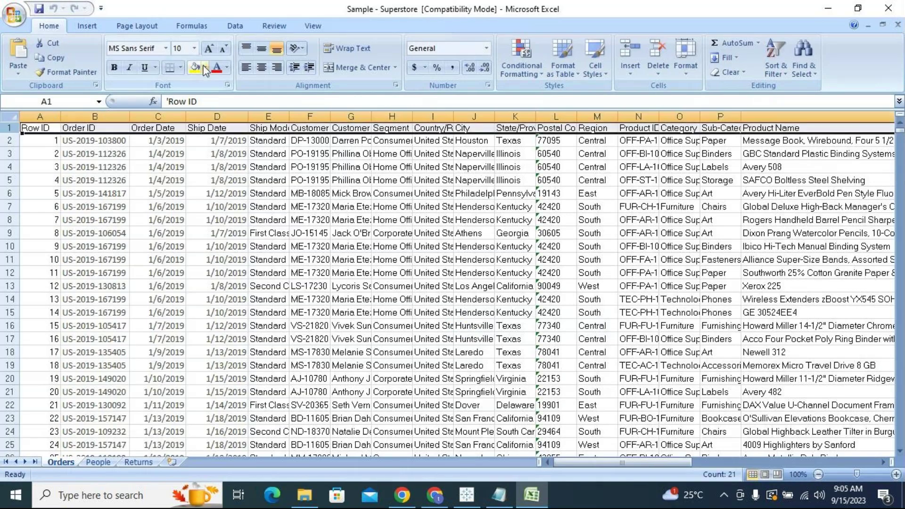
left_click(205, 70)
left_click(158, 194)
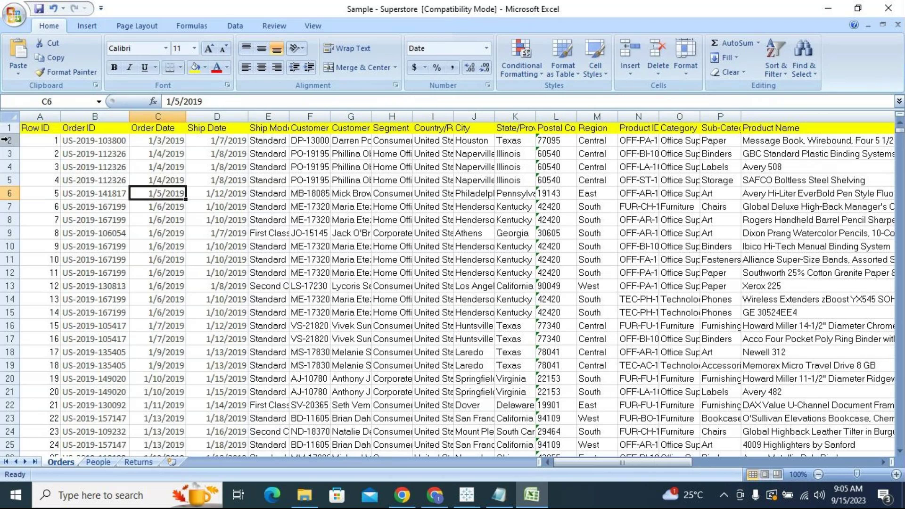
Compare the first data record in row 2, especially its Category value, with the Furniture and Office Supplies query in the Notepad notes.
left_click(9, 140)
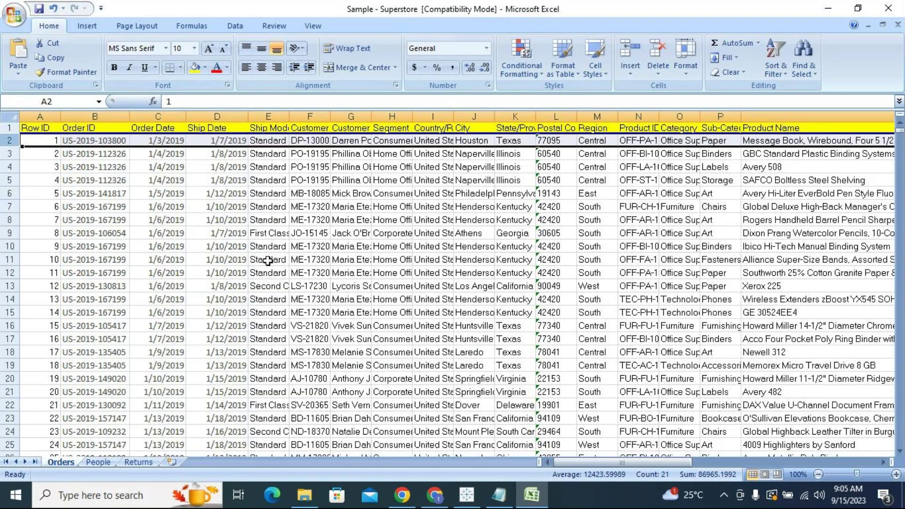
left_click(500, 495)
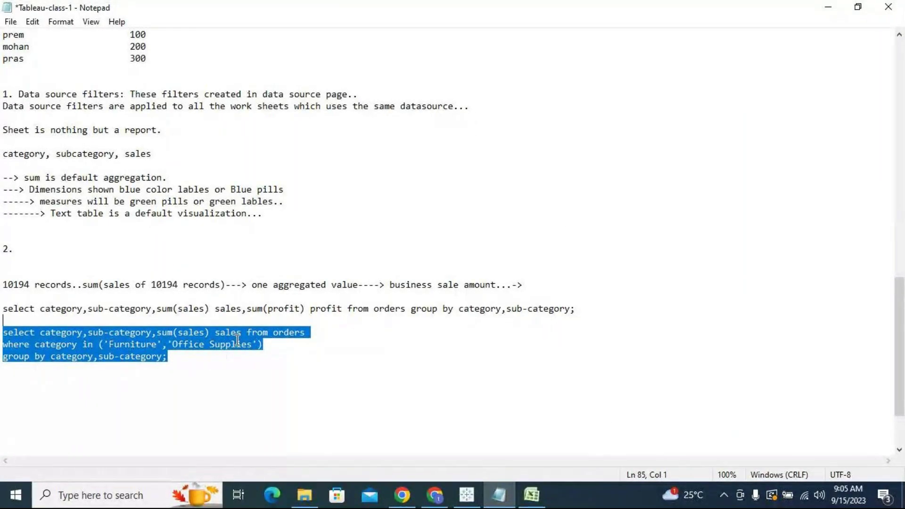
left_click(531, 498)
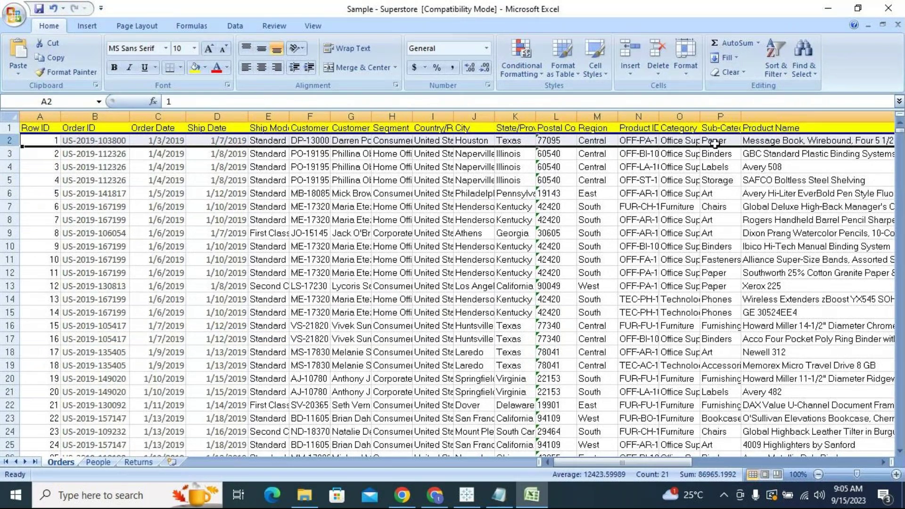
left_click(689, 141)
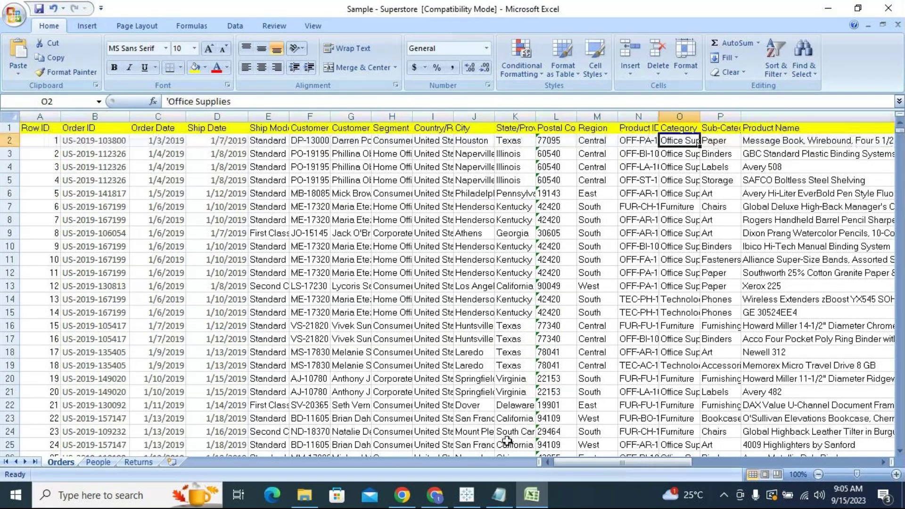
left_click(500, 494)
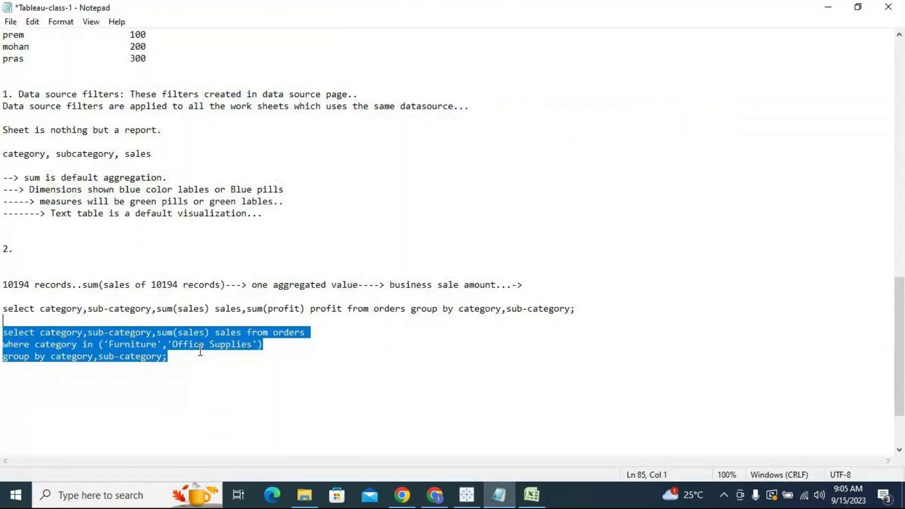
left_click(531, 494)
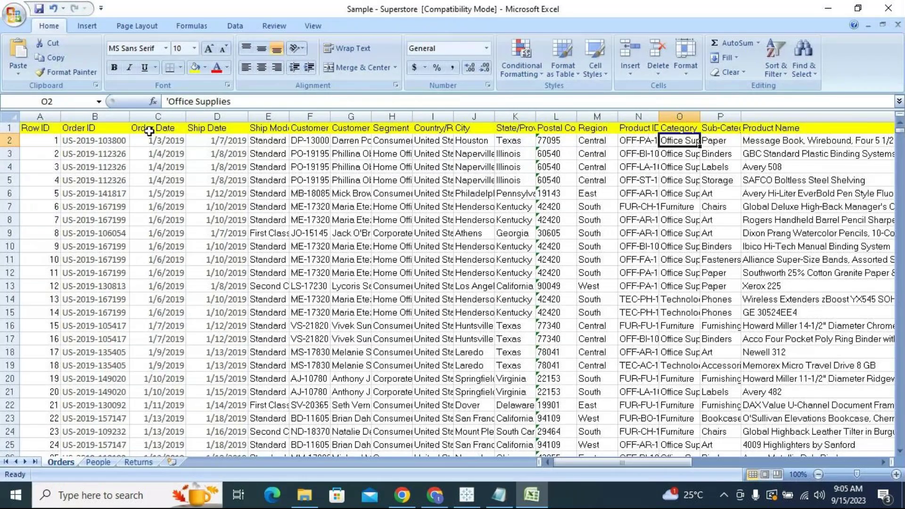
key("Home")
key("ctrl+shift+Right")
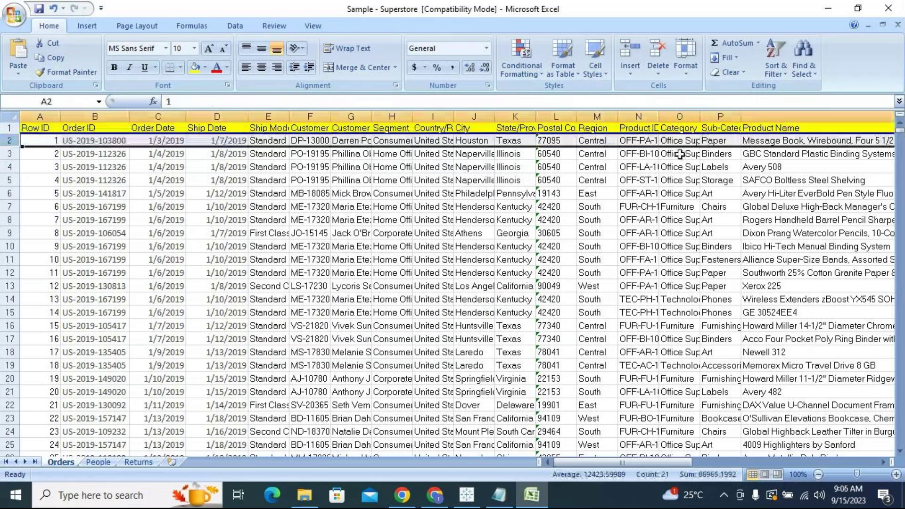
Switch to the Notepad notes and paste a copy of the filtered query a few lines below the original.
key("alt+Tab")
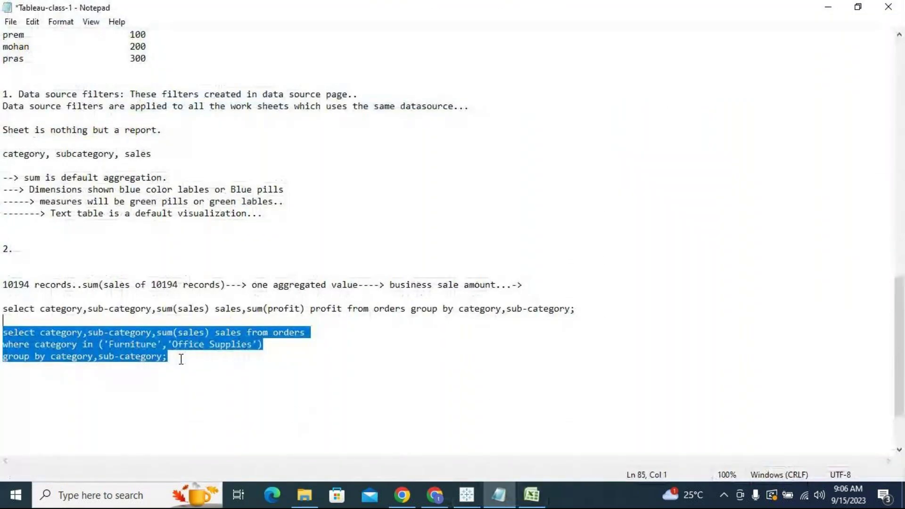
left_click(181, 359)
key("Return")
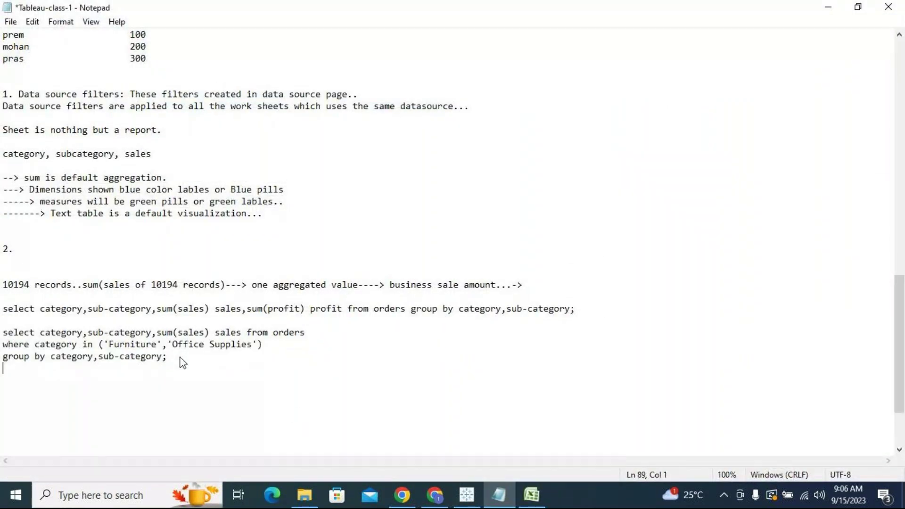
key("Return")
key("Return")
key("ctrl+v")
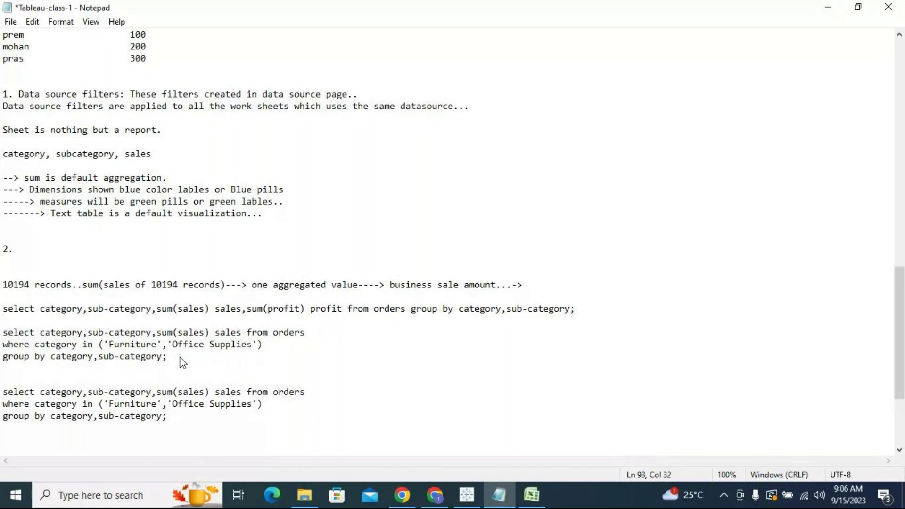
Replace the in operator with <> in the where line of the pasted query.
left_click(85, 405)
left_click_drag(85, 404, 93, 404)
type("<")
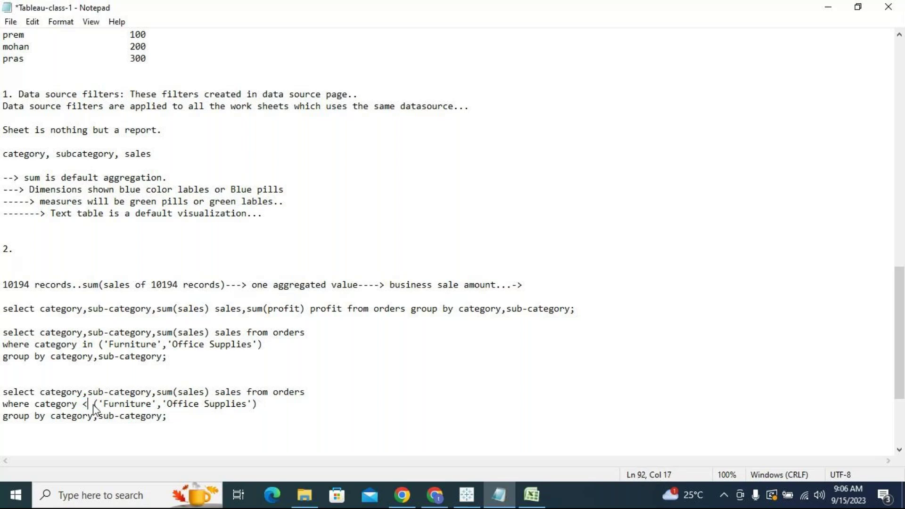
key("Delete")
key("shift+Right")
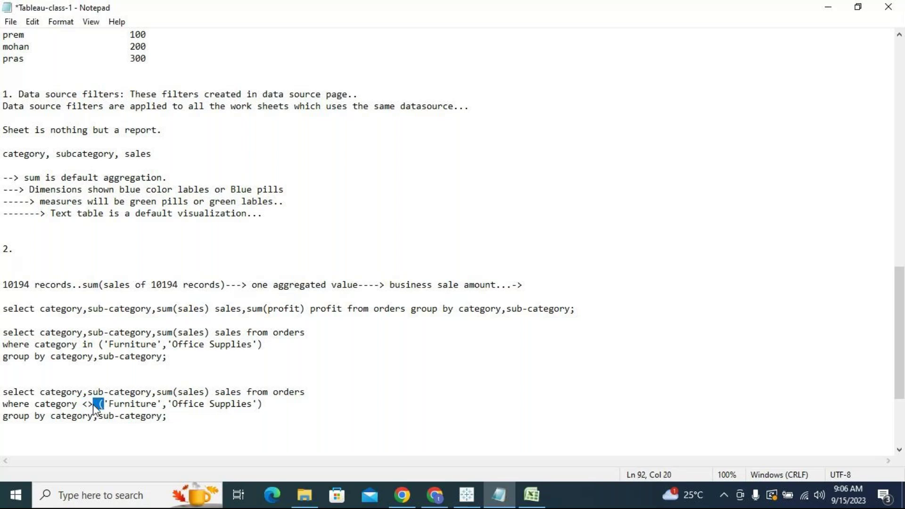
type(">")
Reduce the value list in the pasted query's where line to 'Technology', removing the parentheses, Furniture and 'Office Supplies'.
key("shift+Right")
key("shift+Right")
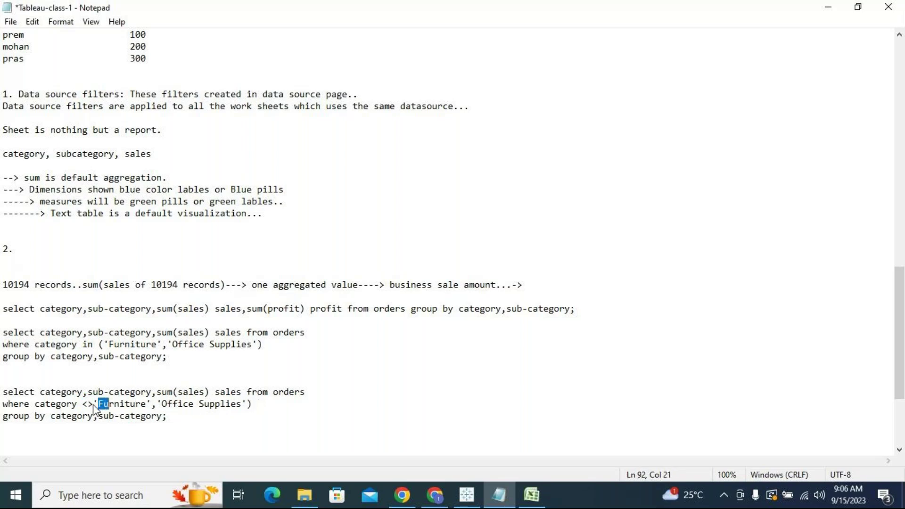
key("shift+Right")
key("shift+Right")
key("shift+Right")
key("shift+Right")
key("shift+Right")
key("shift+Right")
key("shift+Right")
type("Technol")
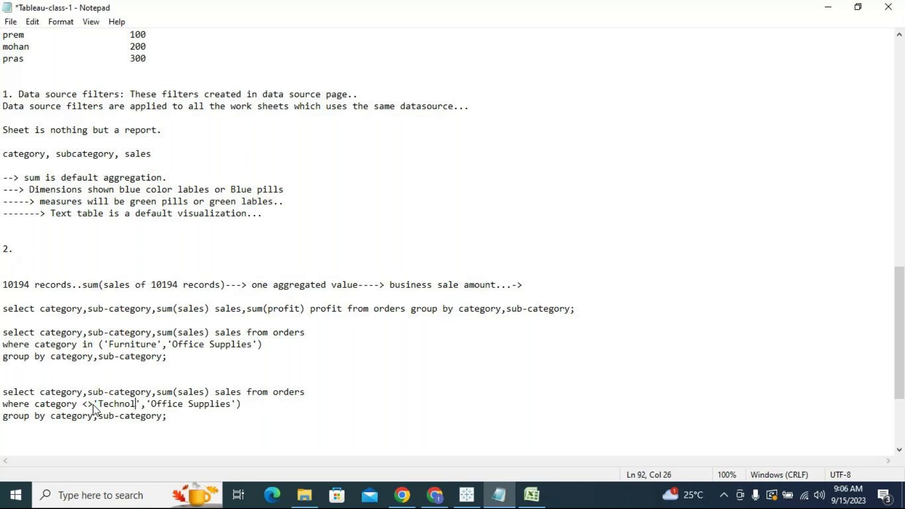
type("ogy")
left_click(258, 405)
left_click_drag(258, 405, 158, 401)
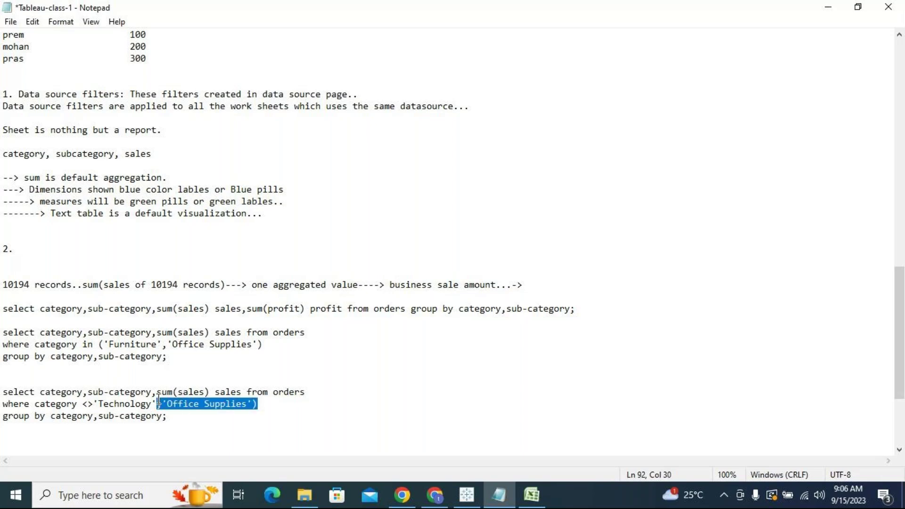
key("BackSpace")
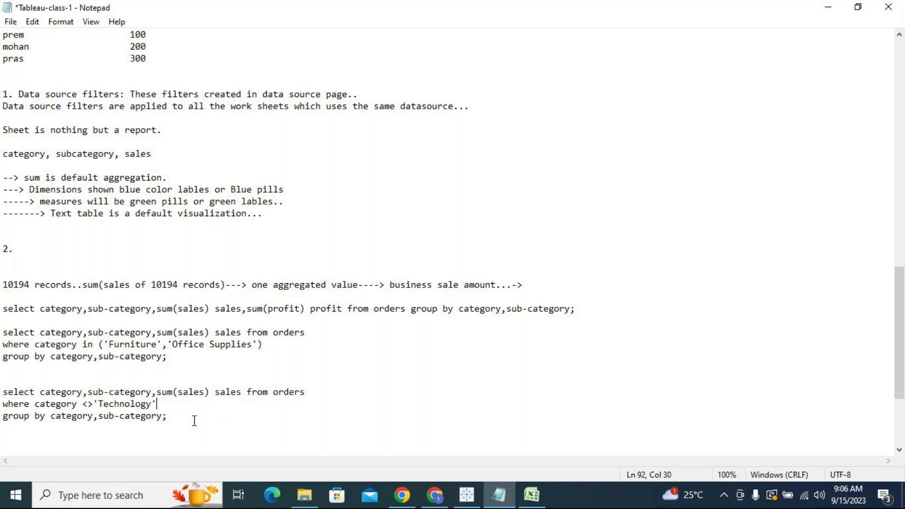
Highlight the <>'Technology' query and check it against the first data record in the Sample - Superstore workbook.
left_click_drag(182, 419, 1, 392)
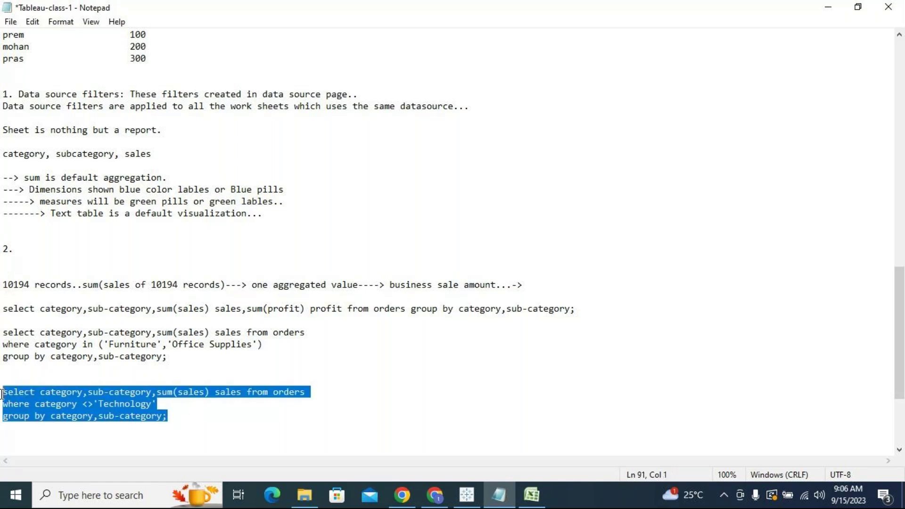
left_click(531, 495)
left_click(432, 365)
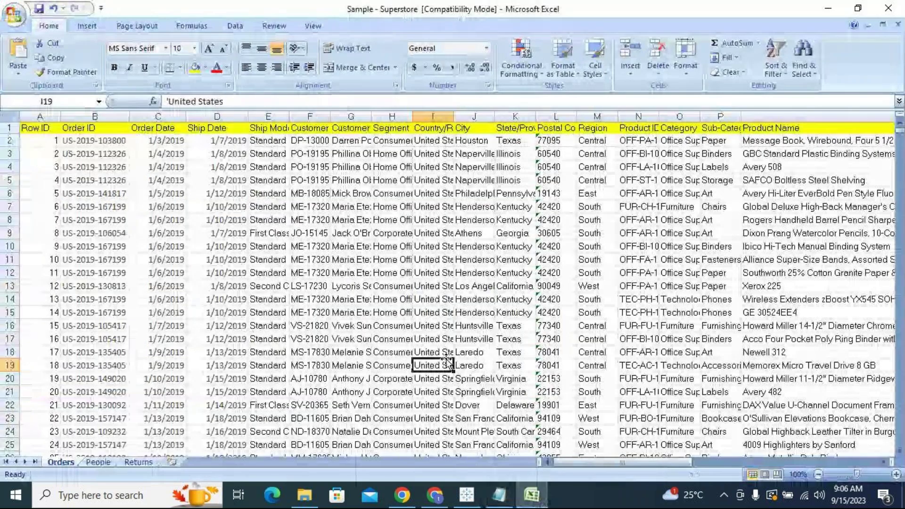
left_click(8, 142)
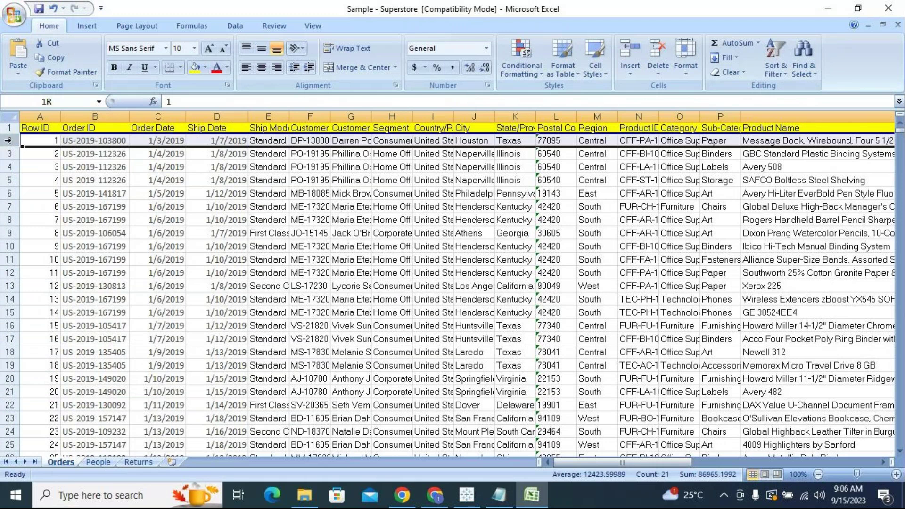
key("alt+Tab")
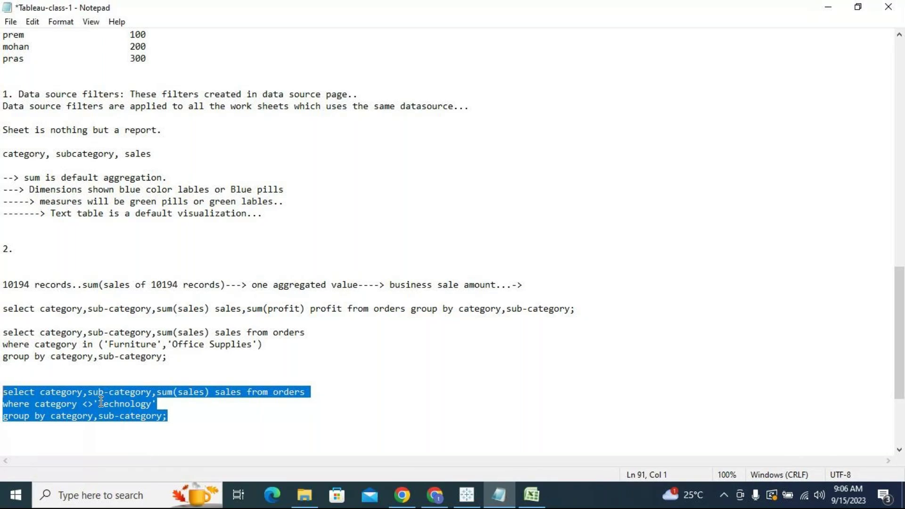
In the Superstore workbook, go through the records in rows 2 to 6 against the Category condition, ending on row 2.
left_click(542, 498)
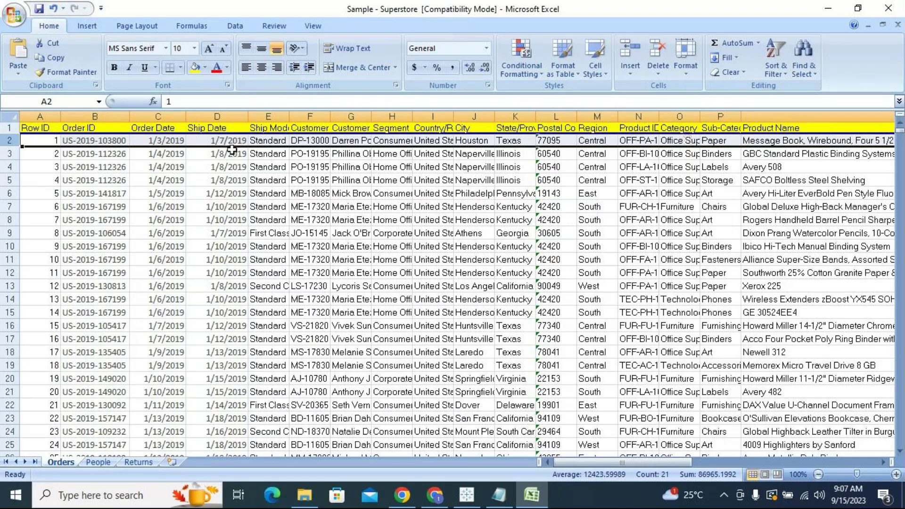
key("Down")
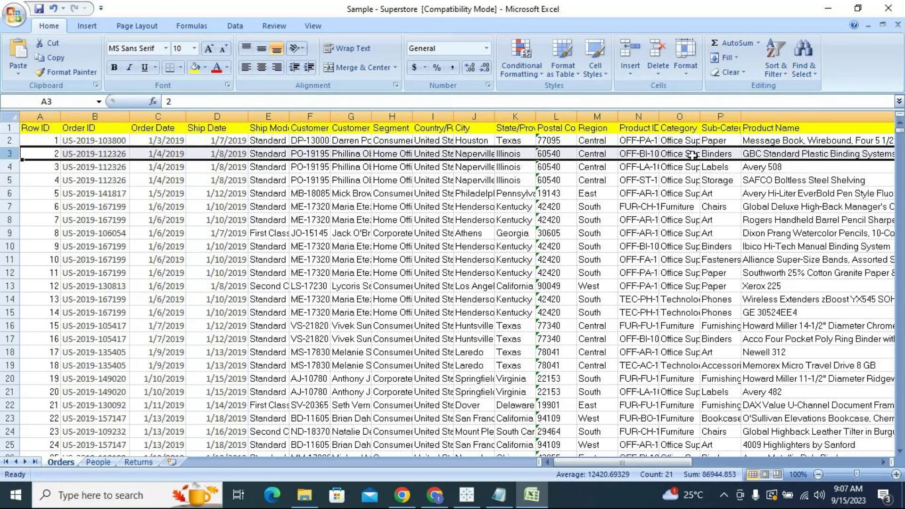
key("Down")
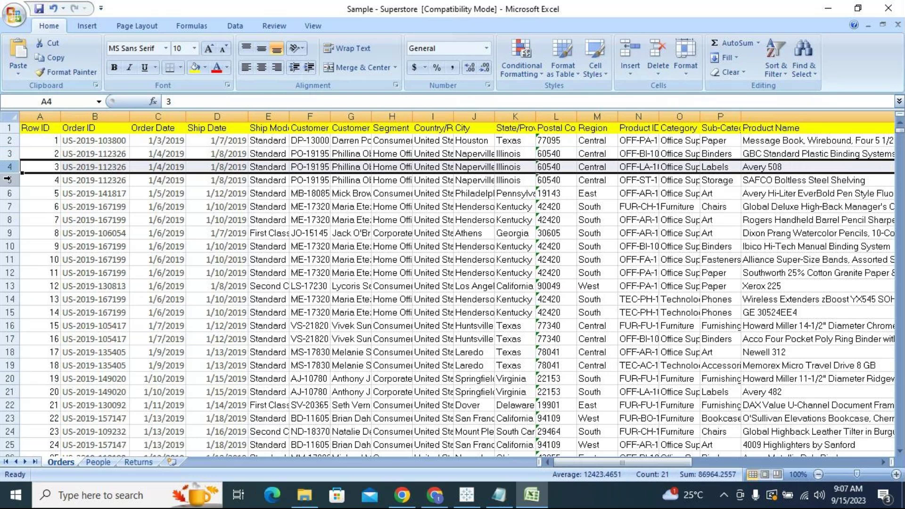
key("Down")
key("Down")
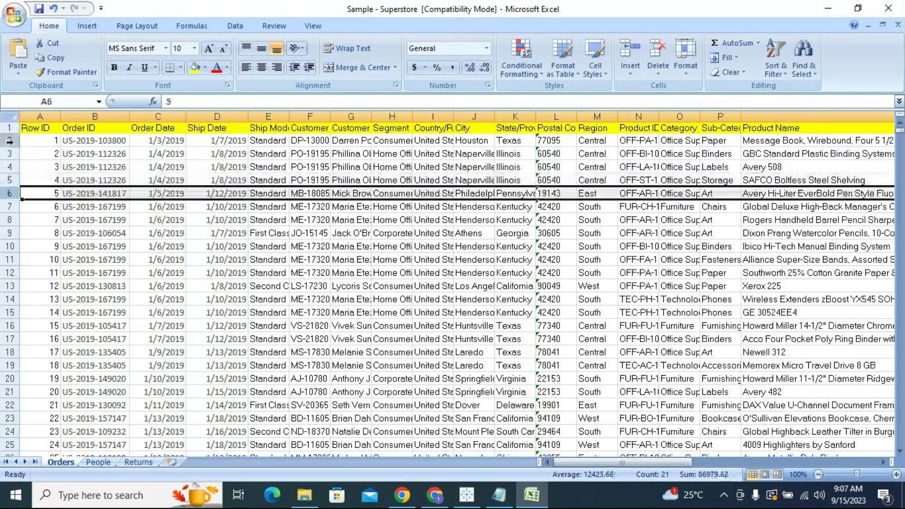
left_click(9, 140)
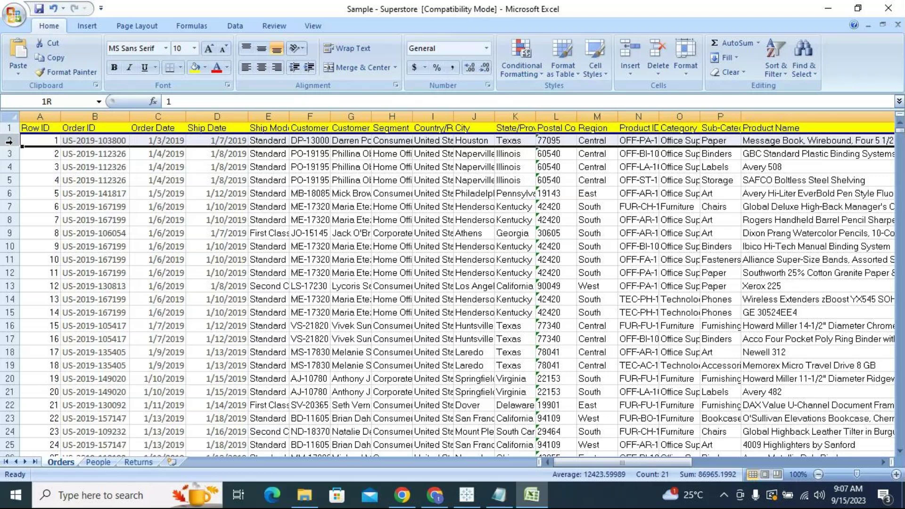
Return to the Notepad notes and highlight both filtered queries together.
key("alt+Tab")
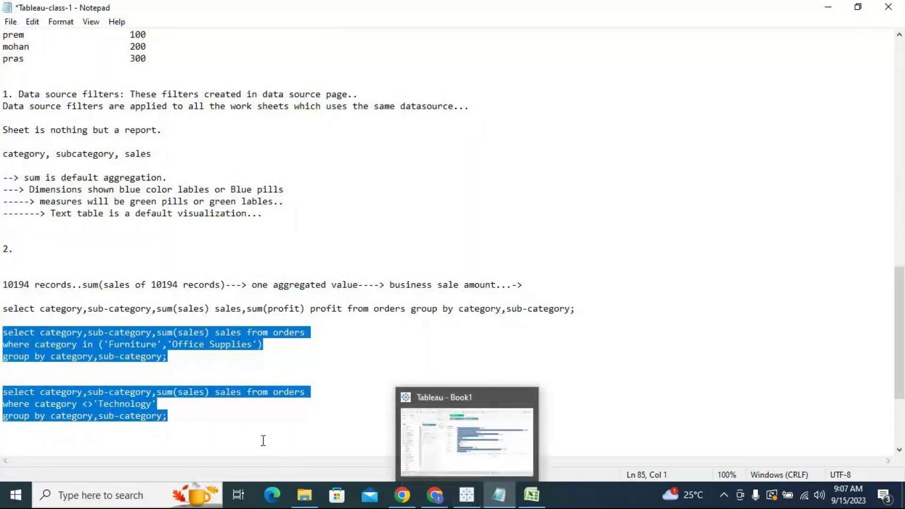
left_click(251, 433)
left_click_drag(169, 416, 1, 331)
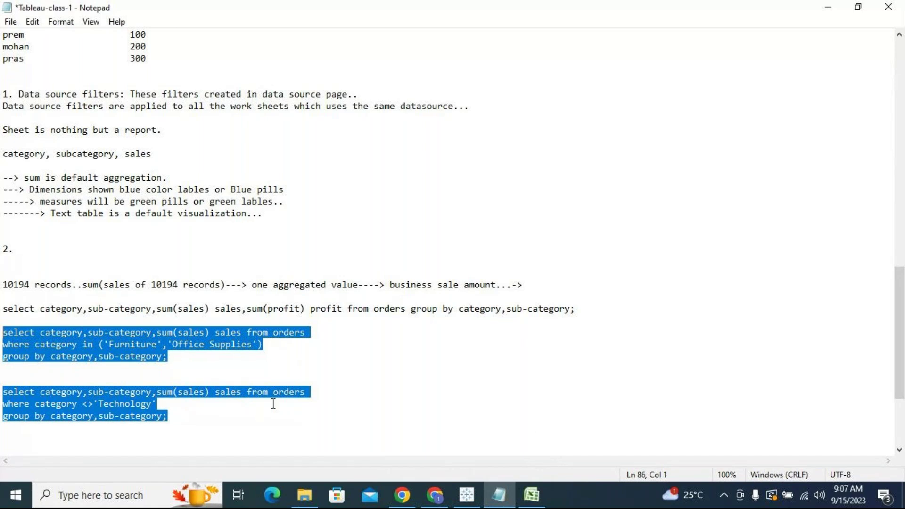
Switch to Tableau and review the Category filter settings of Sheet 12, closing the dialog without changes.
left_click(467, 494)
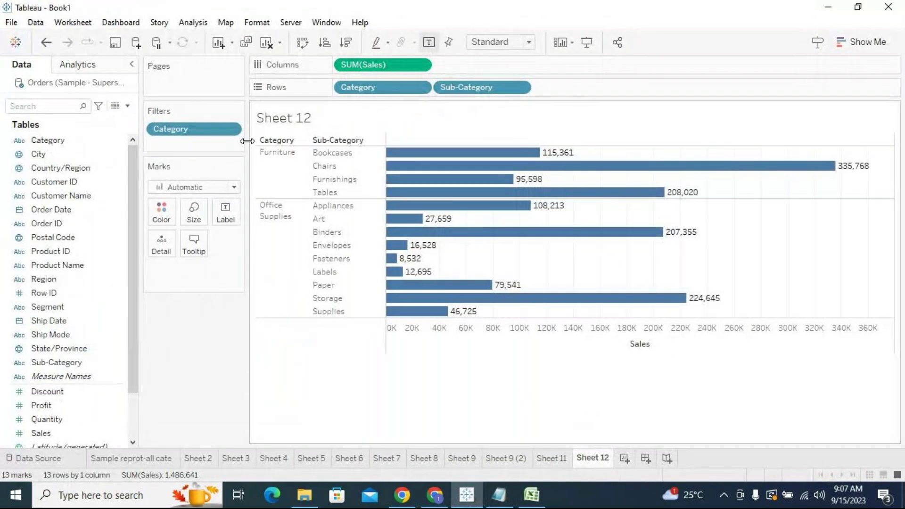
left_click(230, 129)
left_click(221, 142)
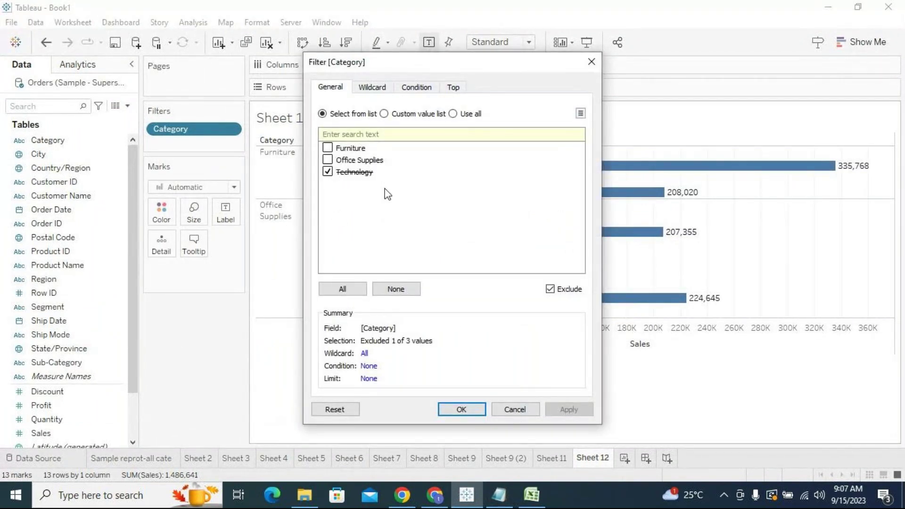
left_click(471, 406)
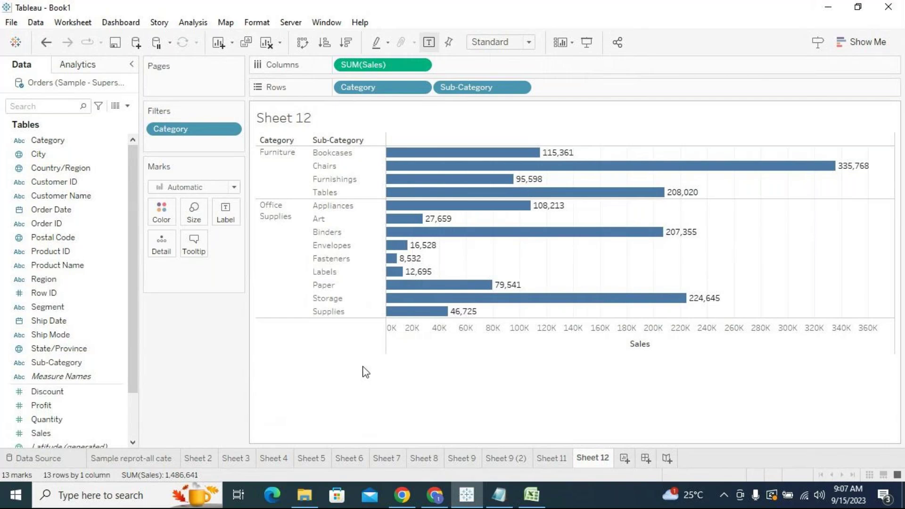
In the Notepad notes, insert a long dashed separator line directly above the first select query.
left_click(509, 496)
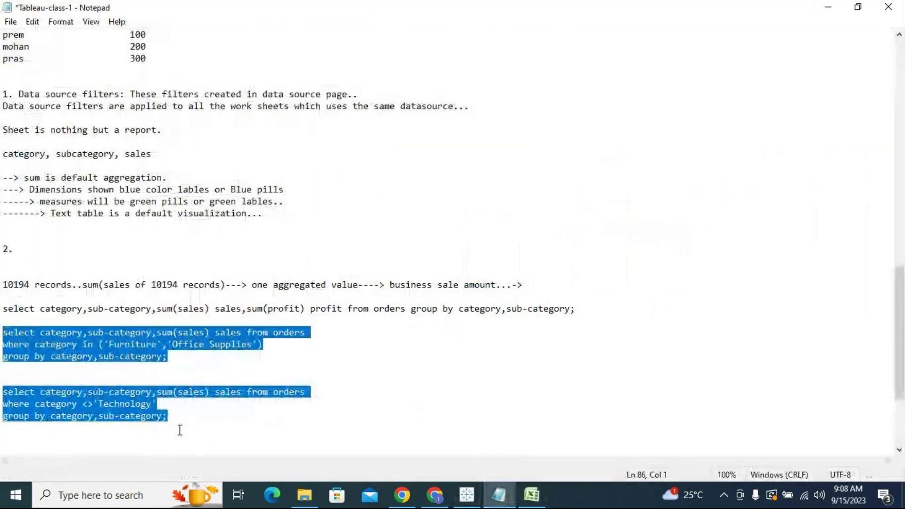
left_click(181, 422)
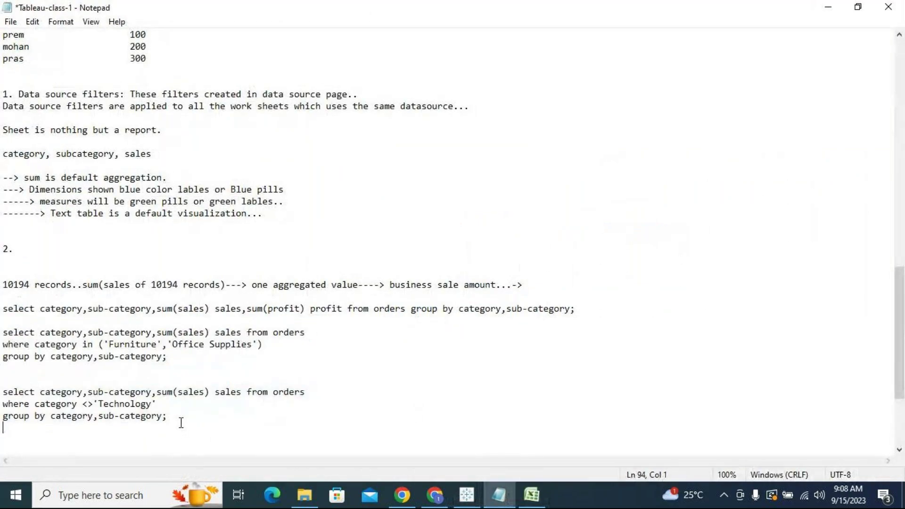
left_click(84, 294)
key("Return")
type("--------------------------------------------------------------------------------------------------------------------------")
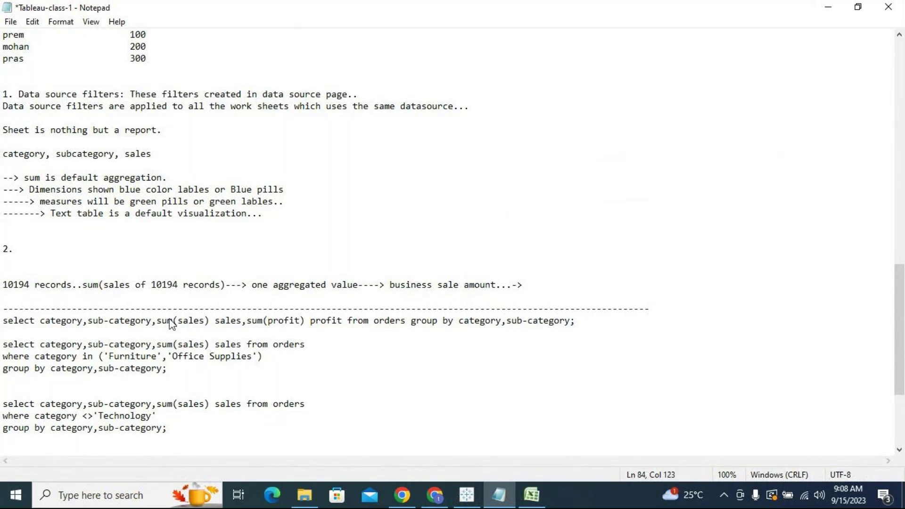
Add a long dashed separator line below the last filtered query in the notes, leaving a blank line in between.
left_click(188, 427)
key("Return")
key("Return")
type("---------------------------------------------------")
type("------------------------------------------------------")
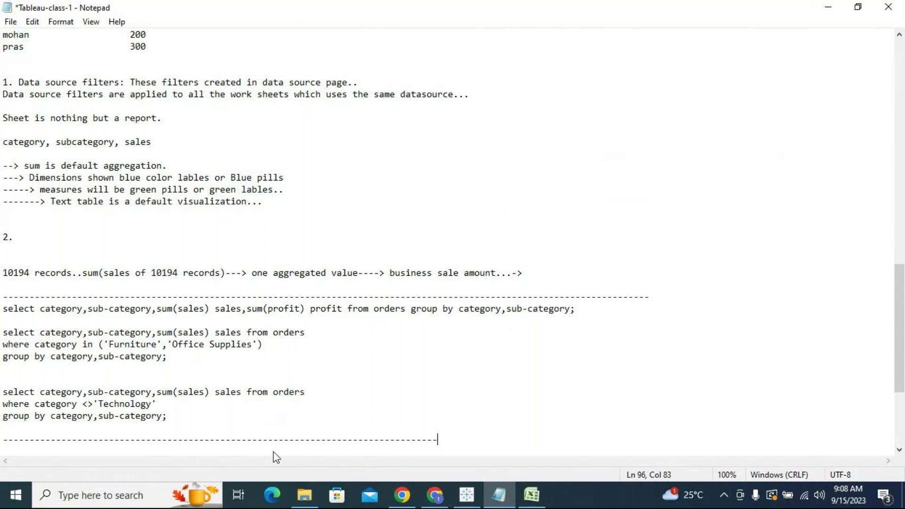
type("--")
Switch to the Superstore workbook in Excel, select the record in row 2, and return to Sheet 12 in Tableau.
left_click(531, 496)
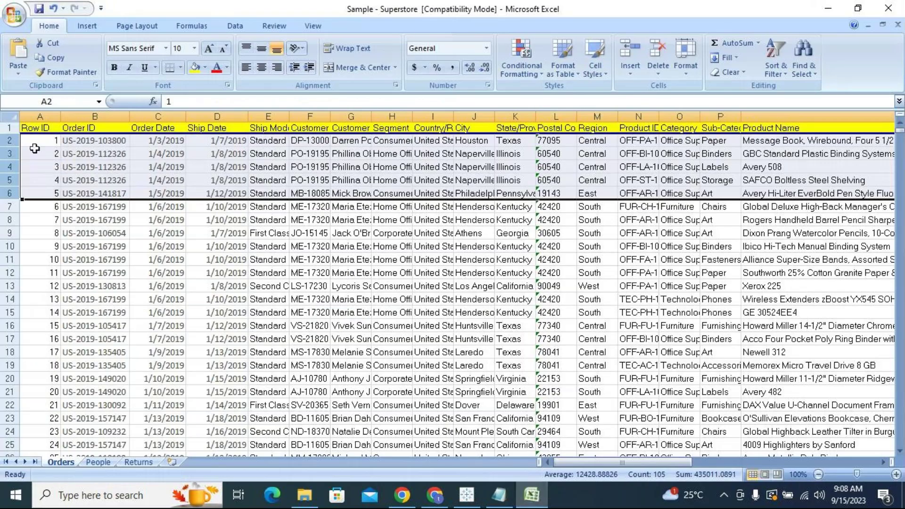
left_click(10, 140)
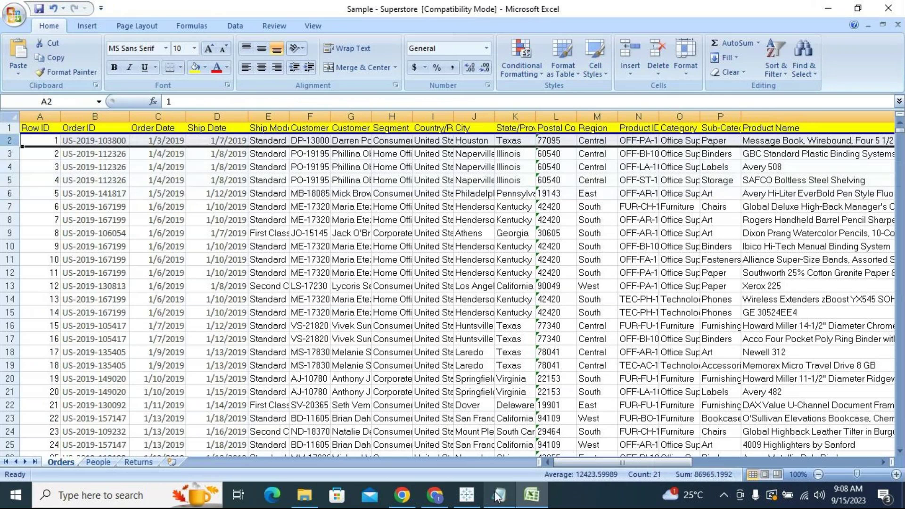
left_click(466, 495)
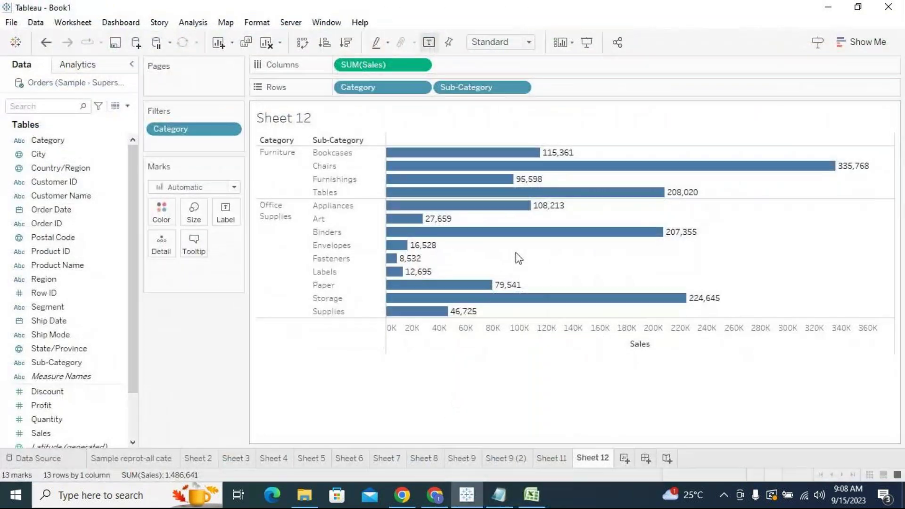
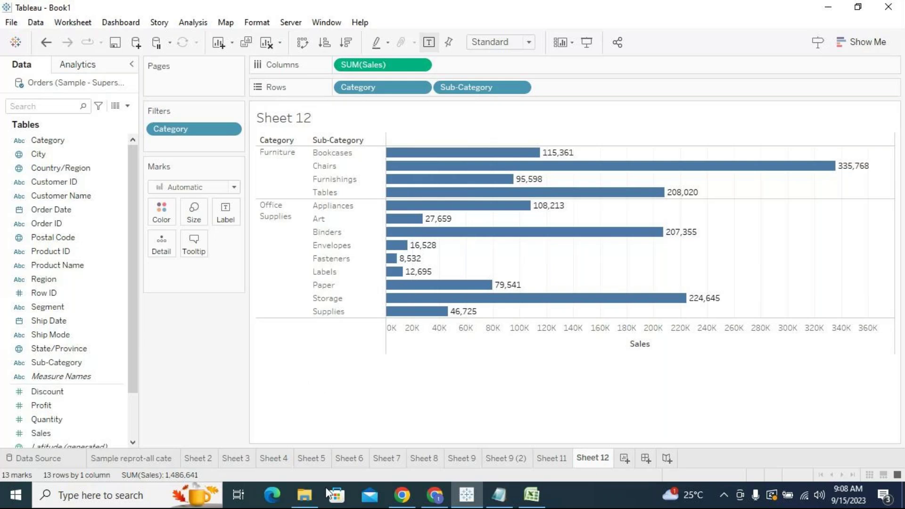
left_click(408, 496)
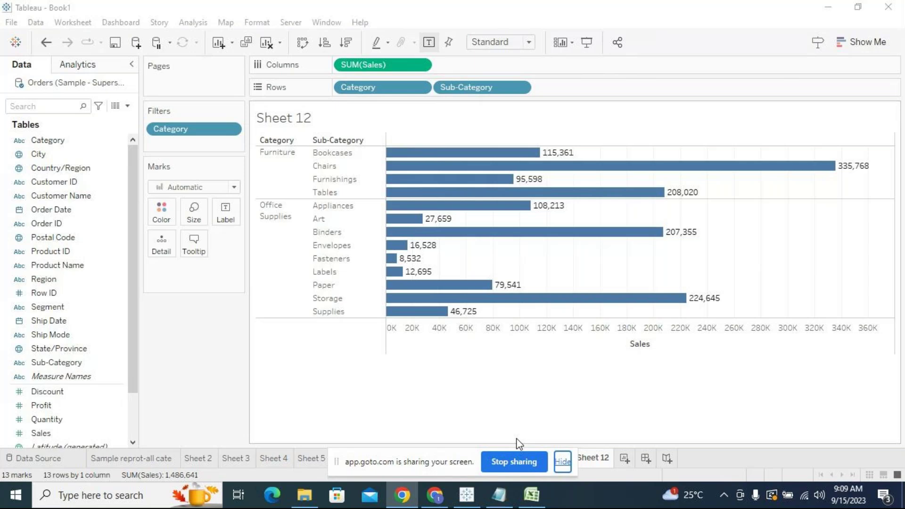
left_click(224, 406)
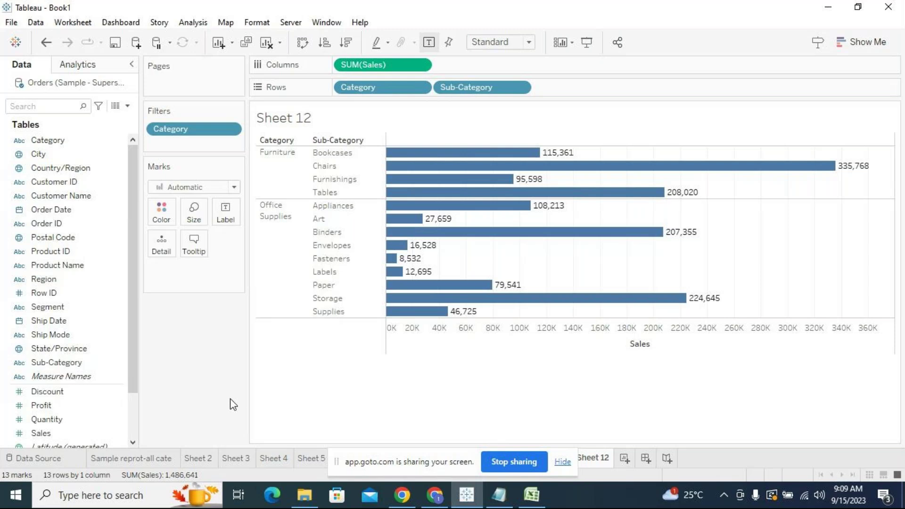
left_click(562, 462)
Create a new worksheet with Category and Sub-Category on Rows and Sales on Columns.
left_click(624, 458)
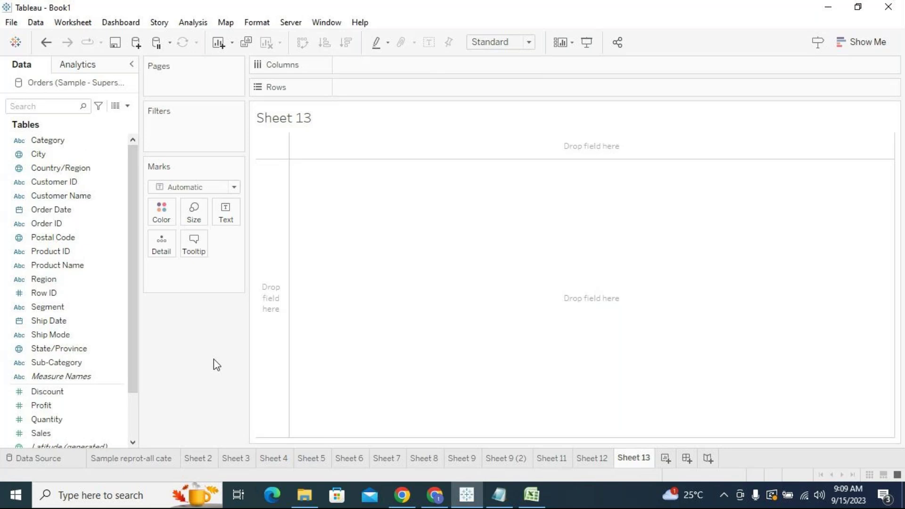
left_click_drag(77, 142, 379, 91)
left_click_drag(73, 364, 511, 95)
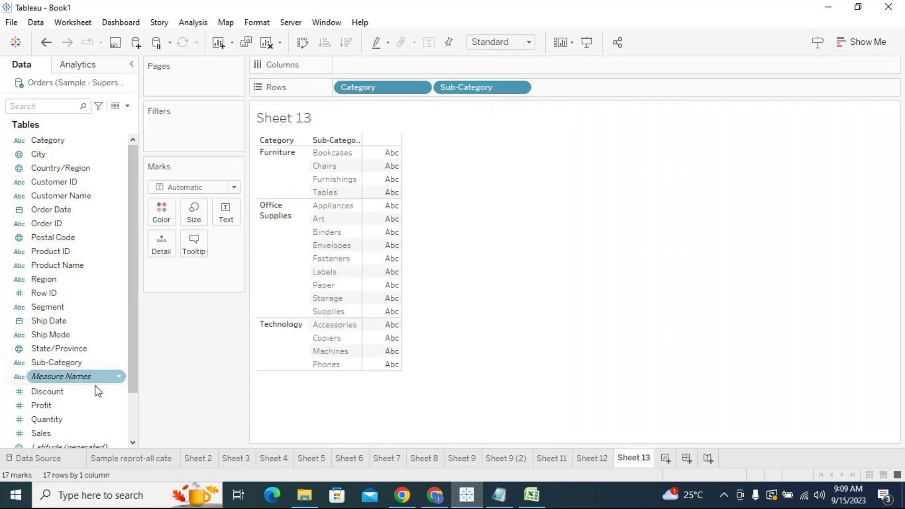
left_click_drag(45, 434, 410, 66)
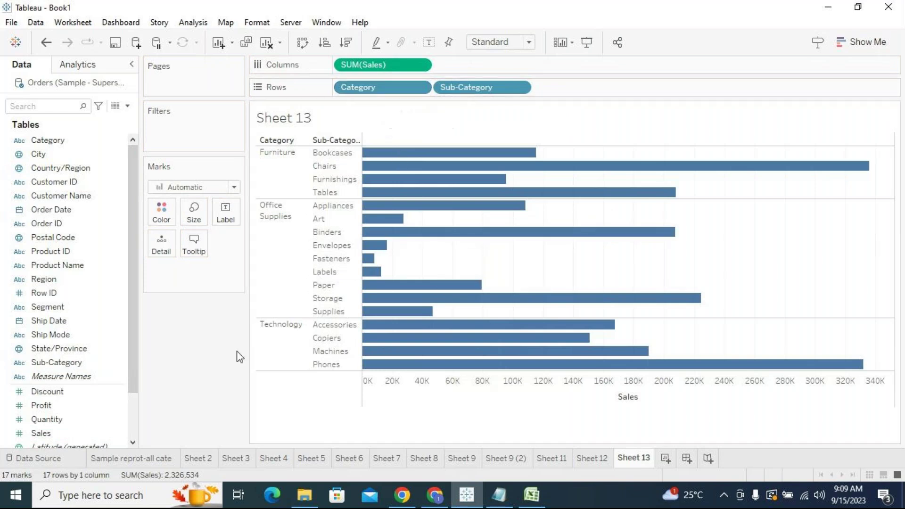
Go back to Sheet 12 and review its Category filter settings, closing the dialog without changes.
left_click(595, 460)
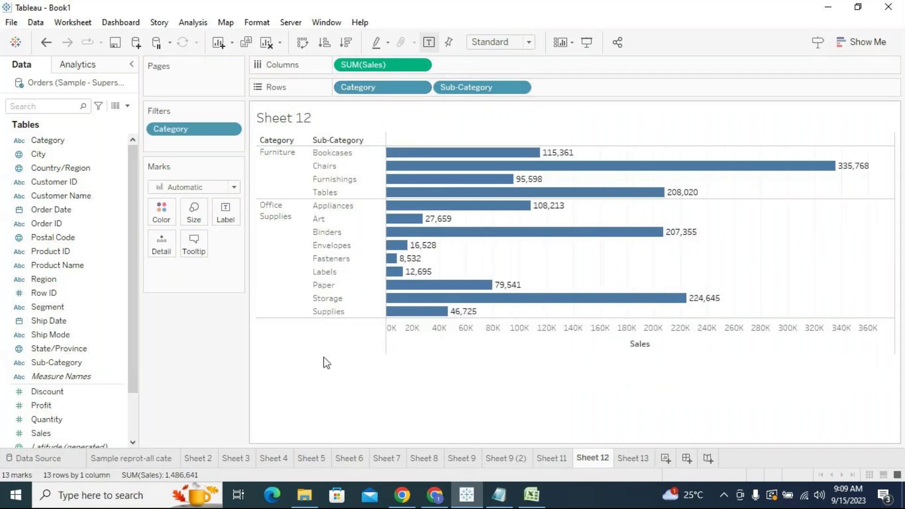
left_click(231, 130)
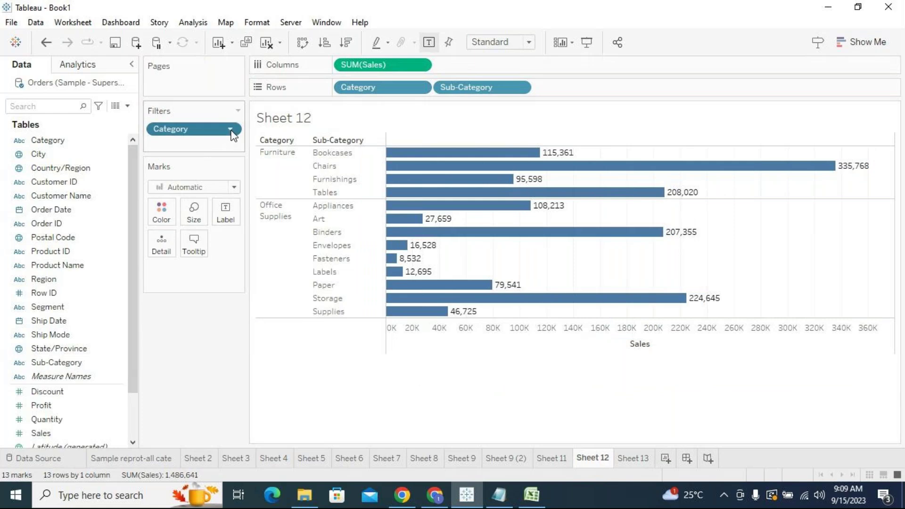
left_click(222, 143)
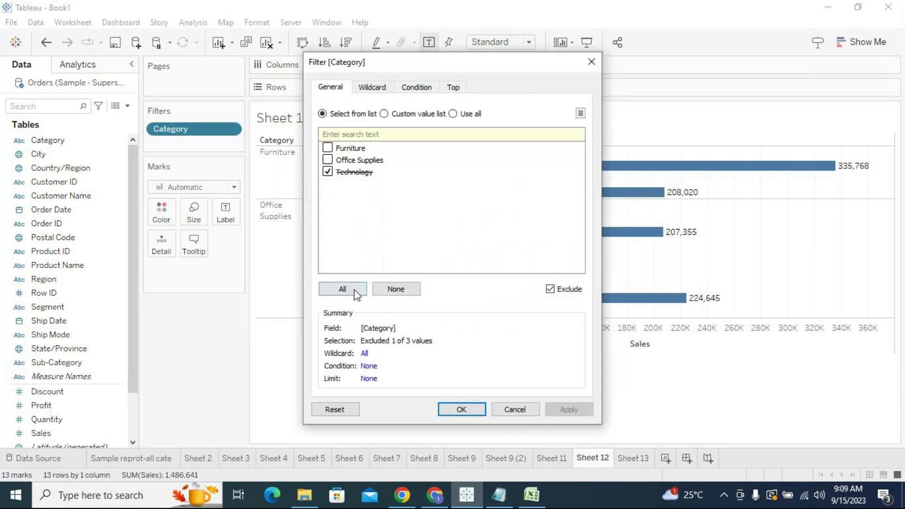
left_click(492, 414)
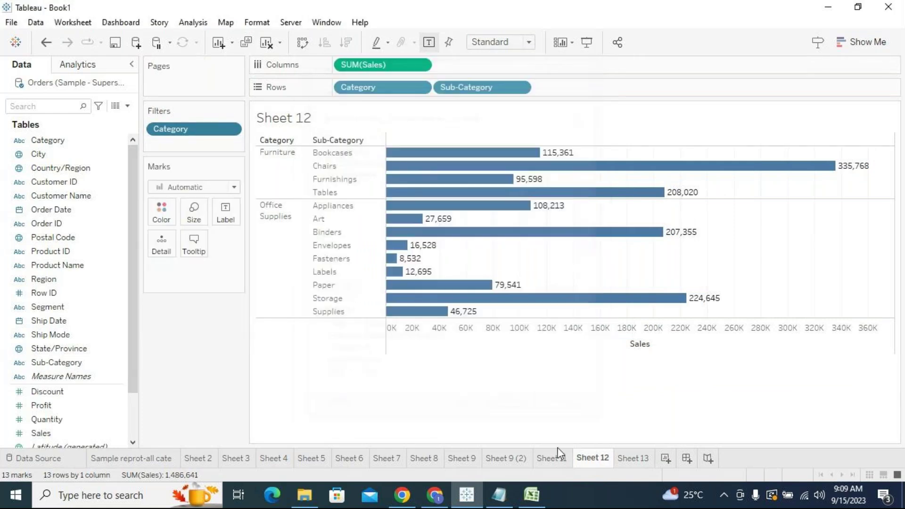
Duplicate Sheet 12 and change the copy's Category filter from exclude mode to including only Furniture and Office Supplies.
right_click(592, 460)
left_click(647, 336)
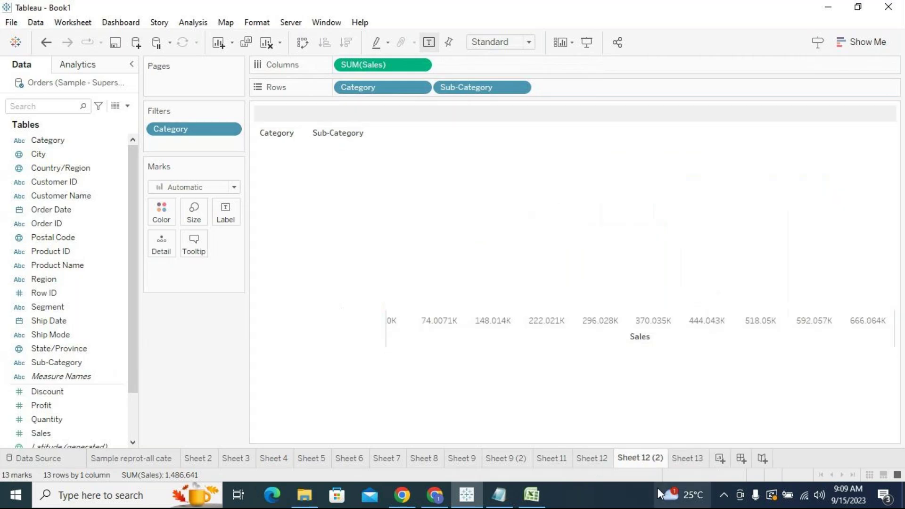
left_click(232, 132)
left_click(218, 147)
left_click(327, 171)
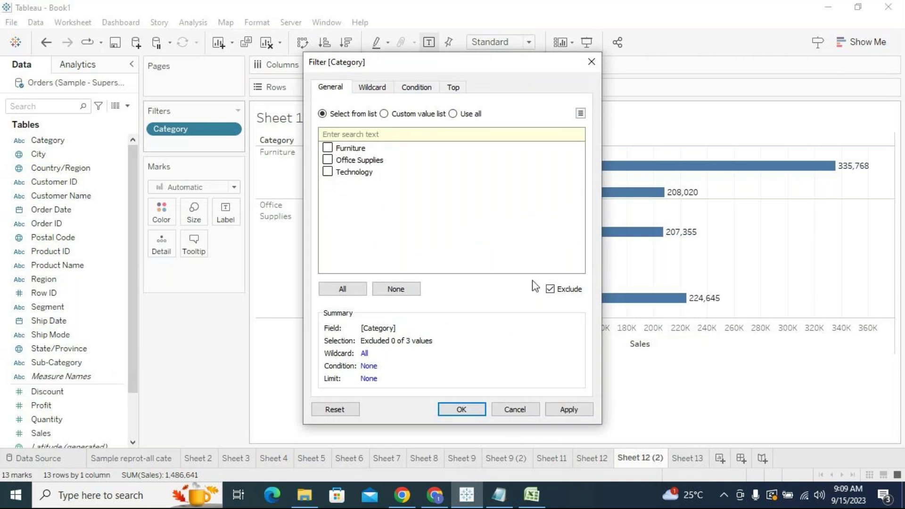
left_click(550, 288)
left_click(327, 148)
left_click(327, 159)
left_click(567, 409)
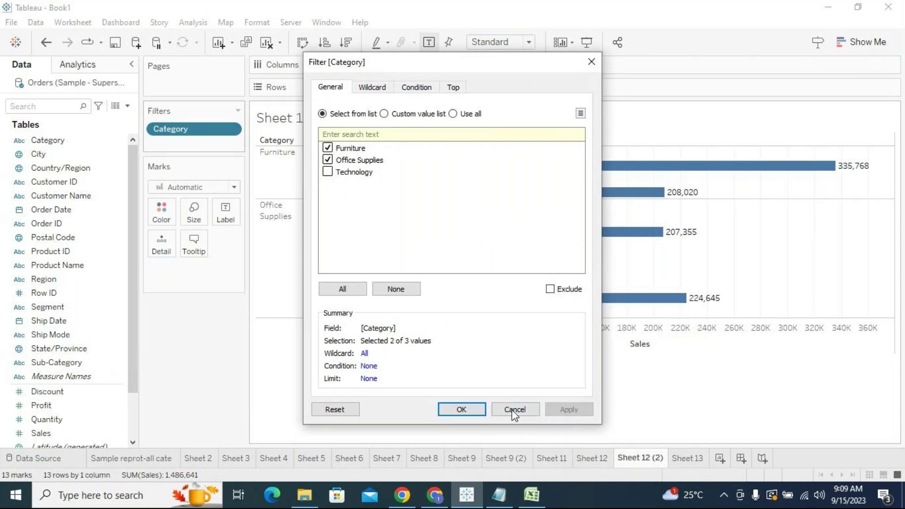
left_click(477, 411)
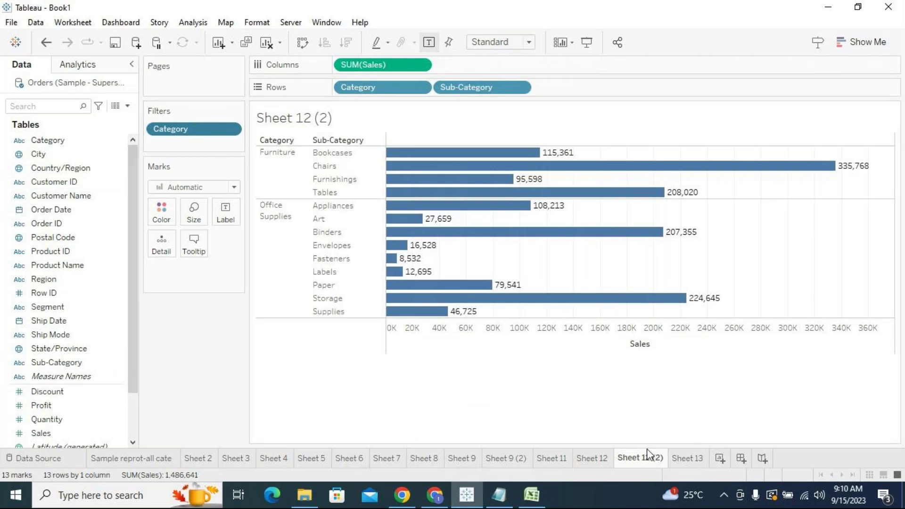
Compare the unfiltered "Sample reprot-all cate" sheet with Sheet 12 (2).
left_click(134, 460)
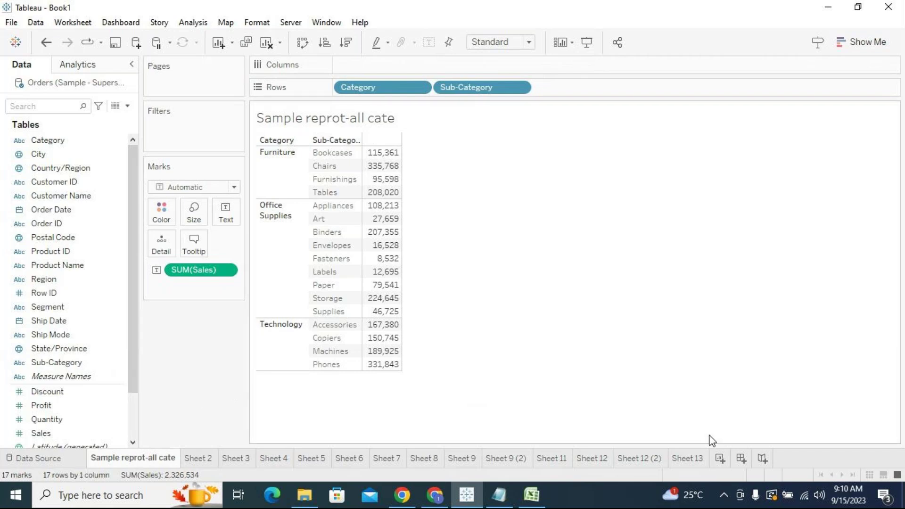
left_click(646, 460)
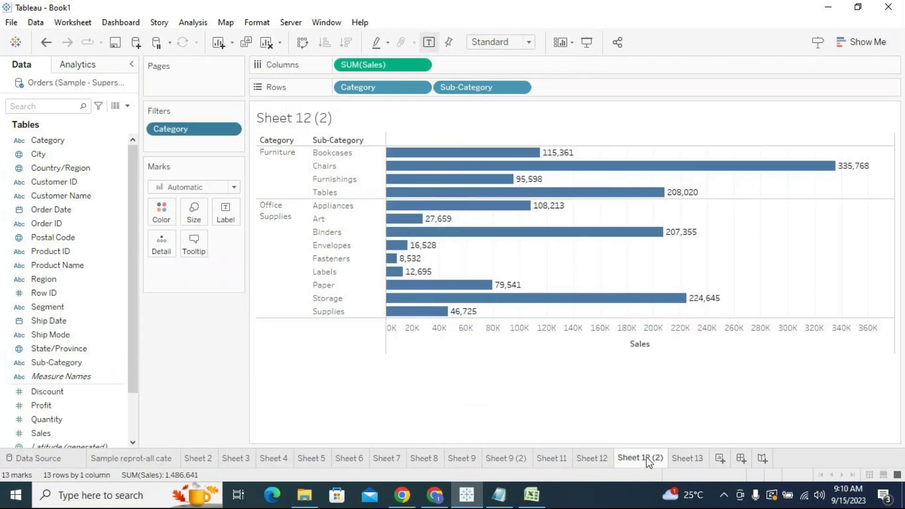
In the Notepad notes, complete item 2 with the heading "SHeet filters/Normal filters:" and leave a blank line below it.
left_click(499, 495)
scroll(298, 434, "down", 4)
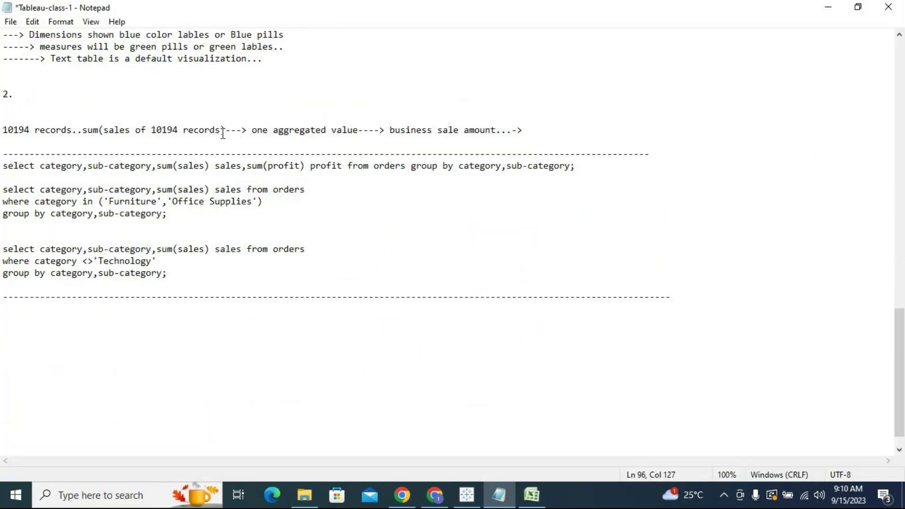
left_click(71, 97)
type("SHeet filters/Normal filters:")
key("Return")
key("Return")
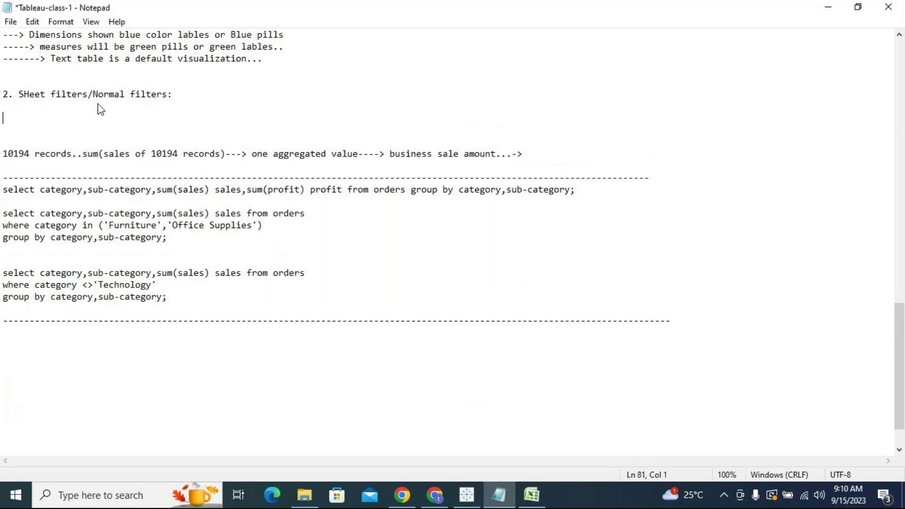
Write the definition "The filters applied to the work sheets where it was created.." below the heading, followed by a blank line.
type("The a")
key("BackSpace")
type("filters applied ")
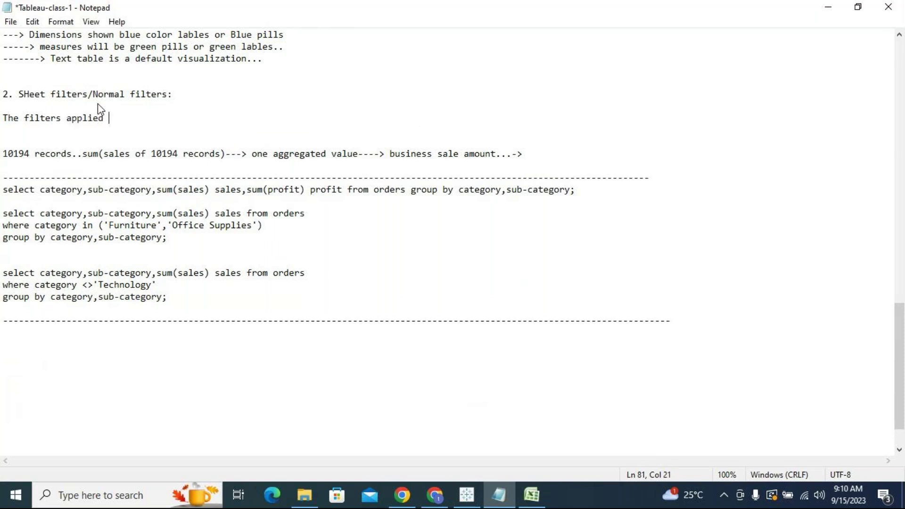
type("to the work sheets w")
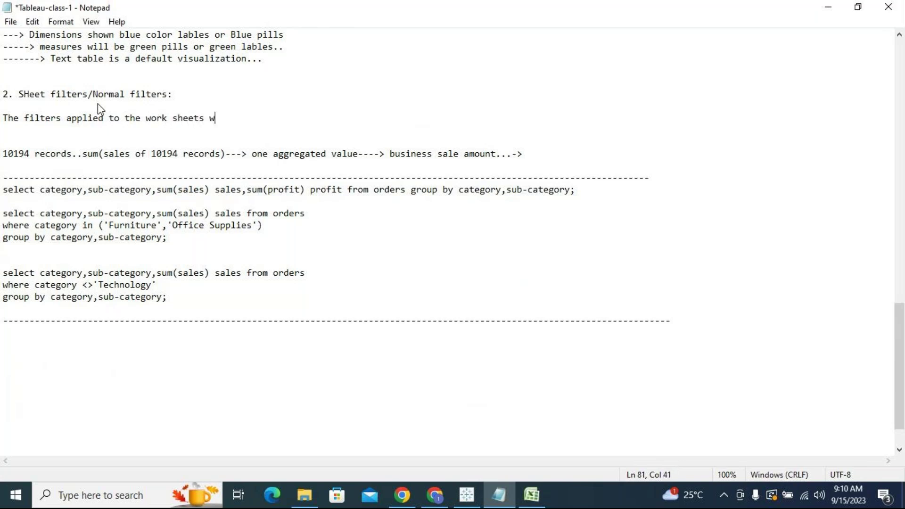
type("here it was created..")
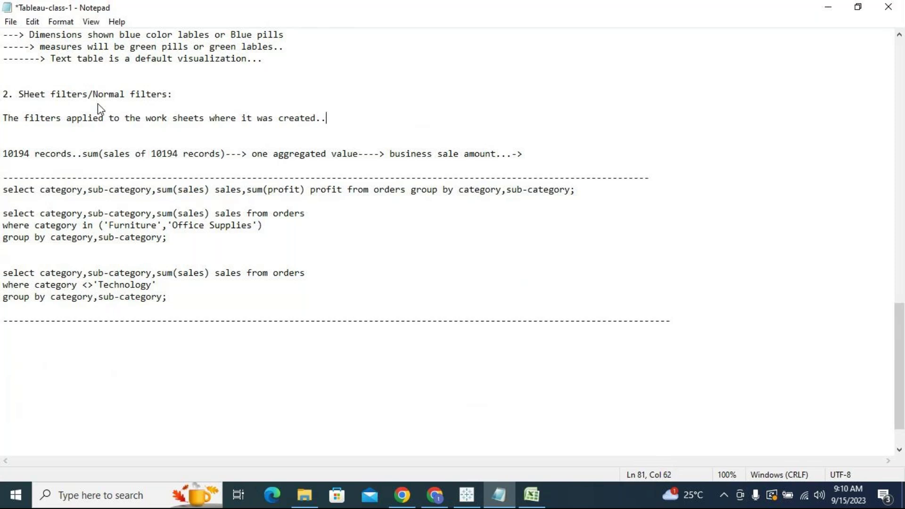
key("Return")
key("Return")
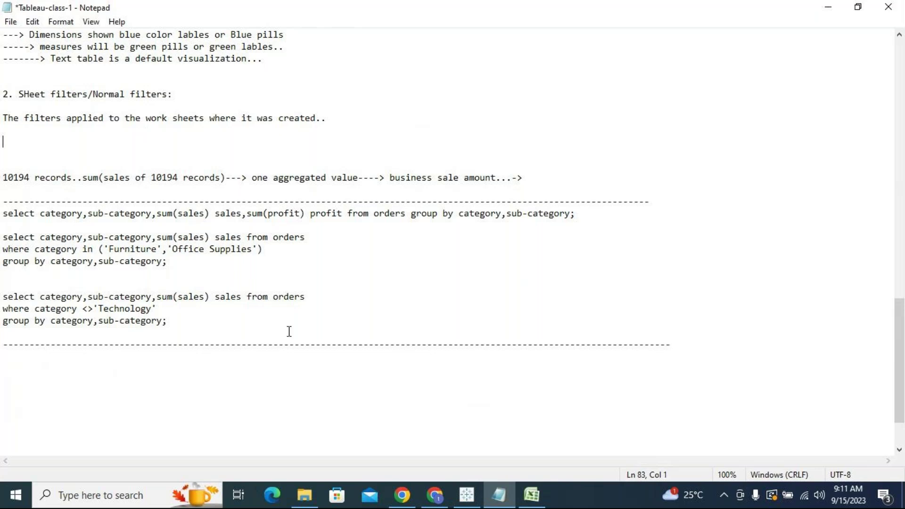
Switch to Tableau and look over the unfiltered Sheet 13, returning to the filtered Sheet 12 (2).
left_click(467, 502)
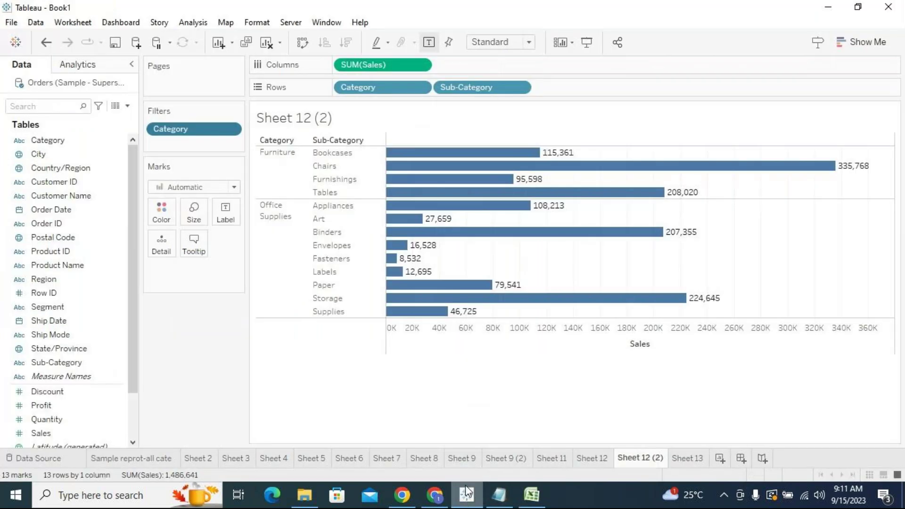
left_click(684, 460)
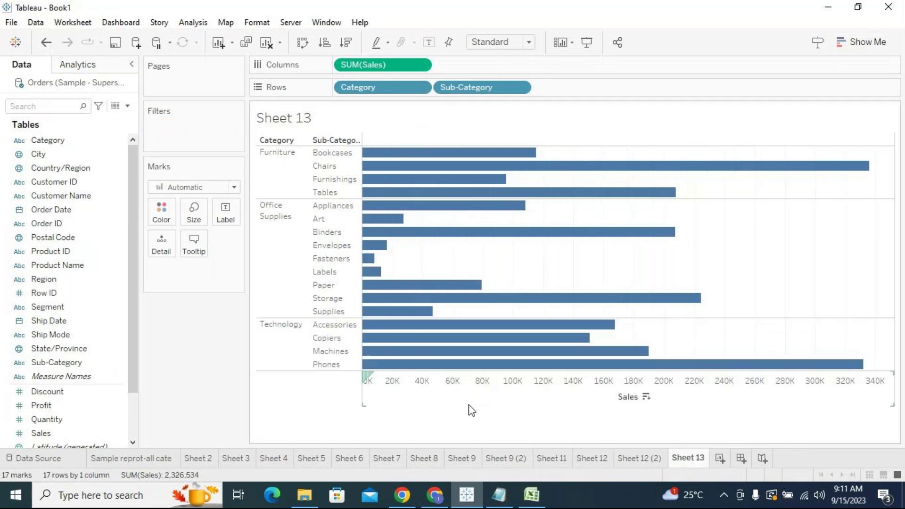
left_click(74, 368)
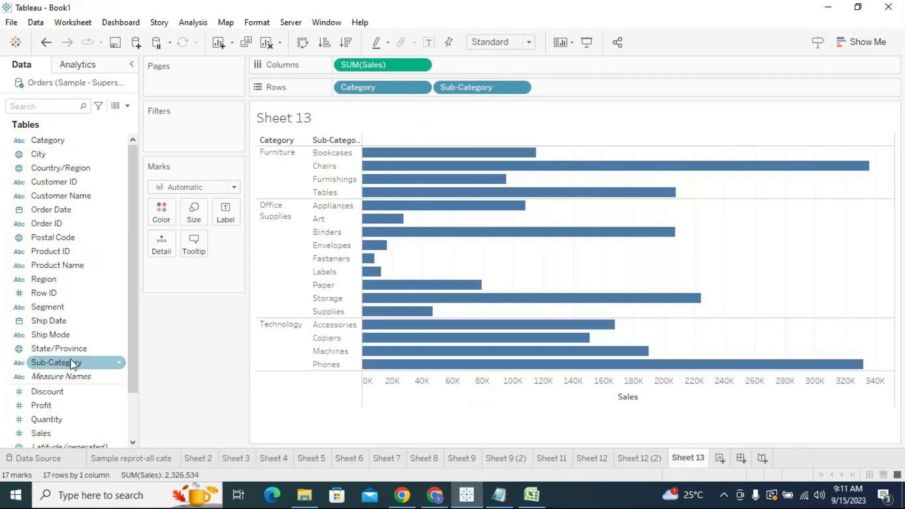
left_click(637, 459)
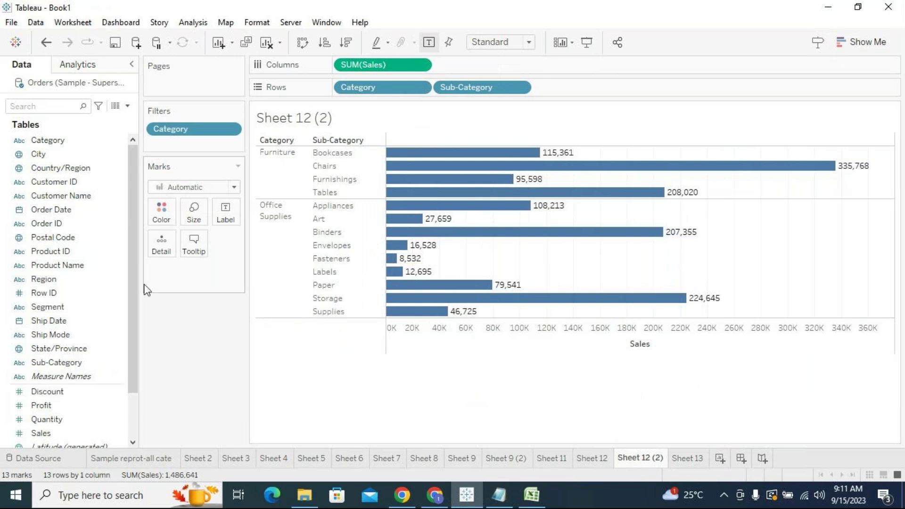
Filter the worksheet on Order Date by year, keeping only 2023.
left_click(59, 209)
mouse_move(57, 210)
left_mouse_down()
mouse_move(199, 315)
mouse_move(185, 323)
mouse_move(57, 219)
left_mouse_up()
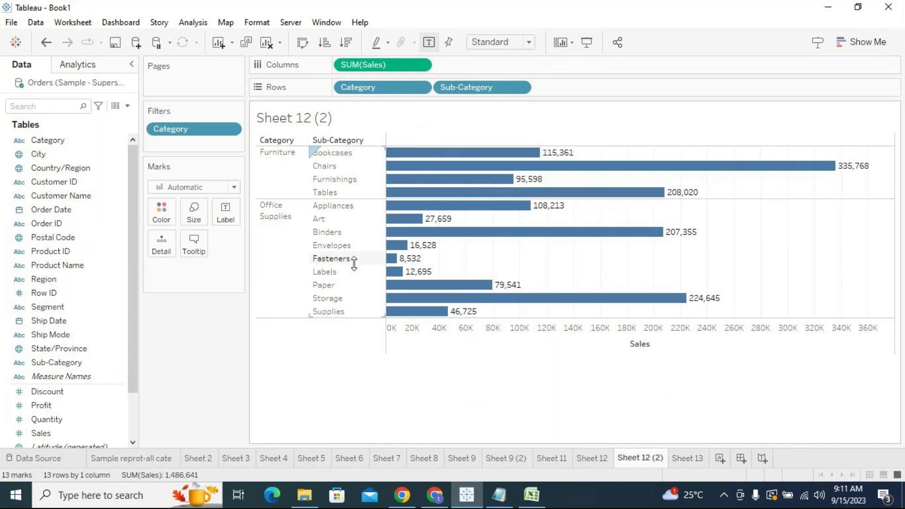
left_click_drag(51, 209, 181, 148)
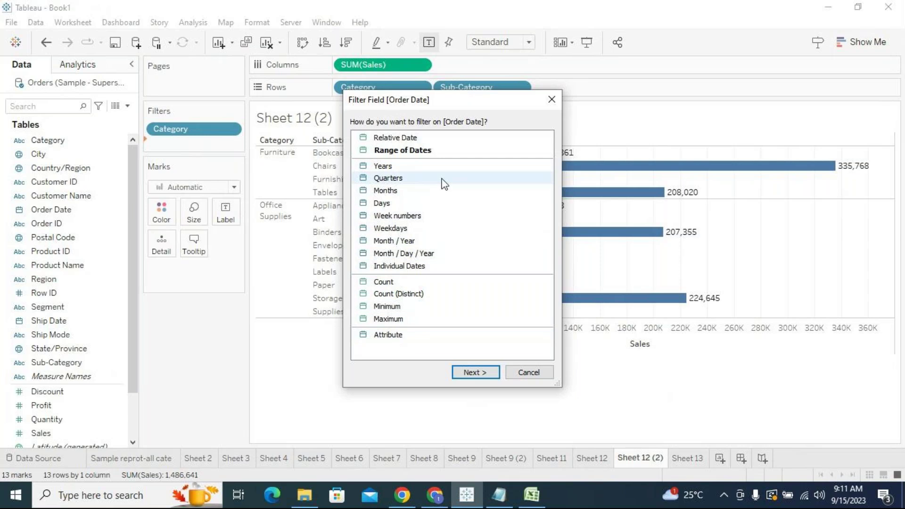
left_click_drag(439, 103, 391, 98)
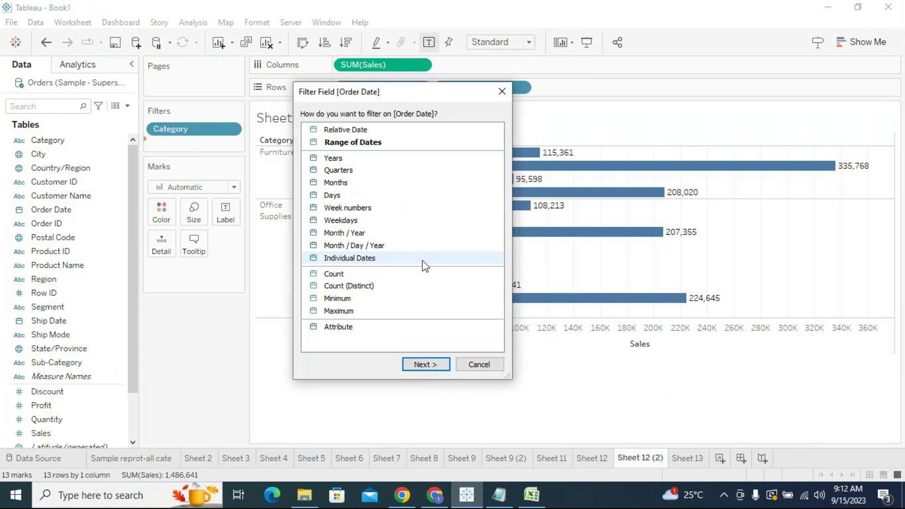
left_click(360, 159)
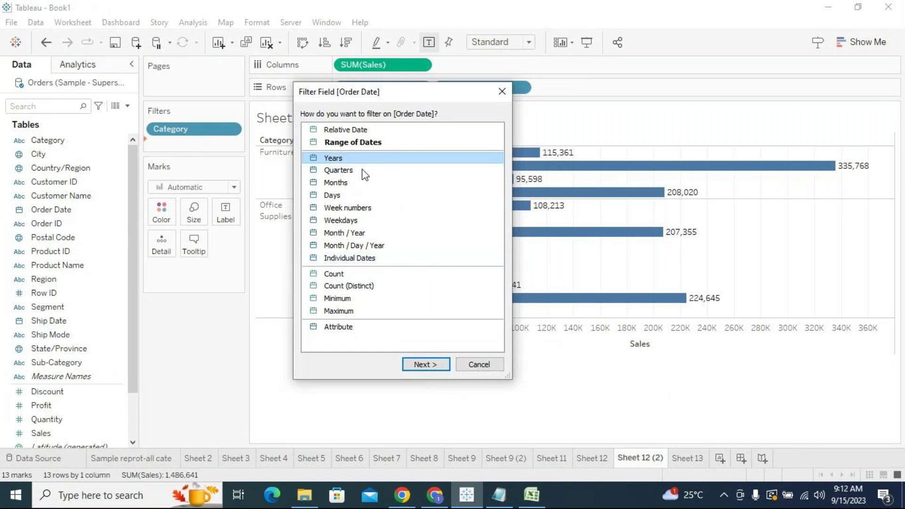
left_click(433, 369)
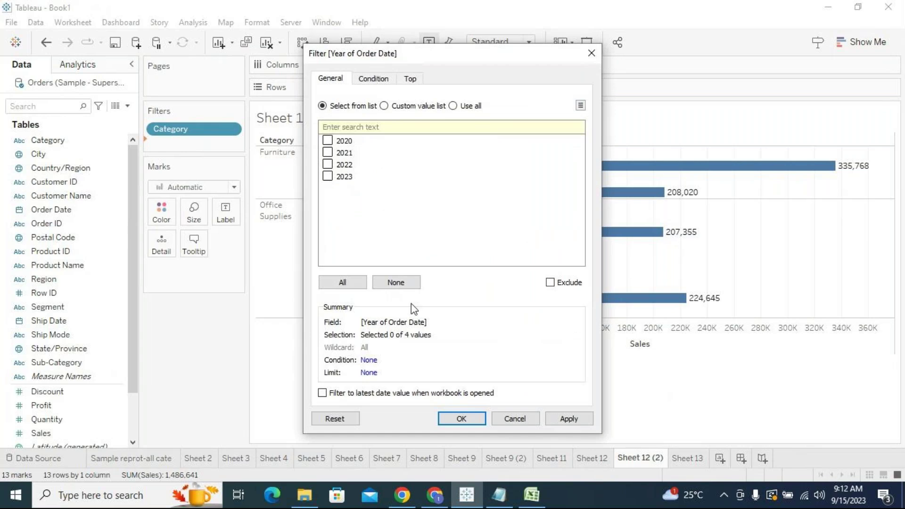
left_click(398, 283)
left_click(329, 177)
left_click(461, 419)
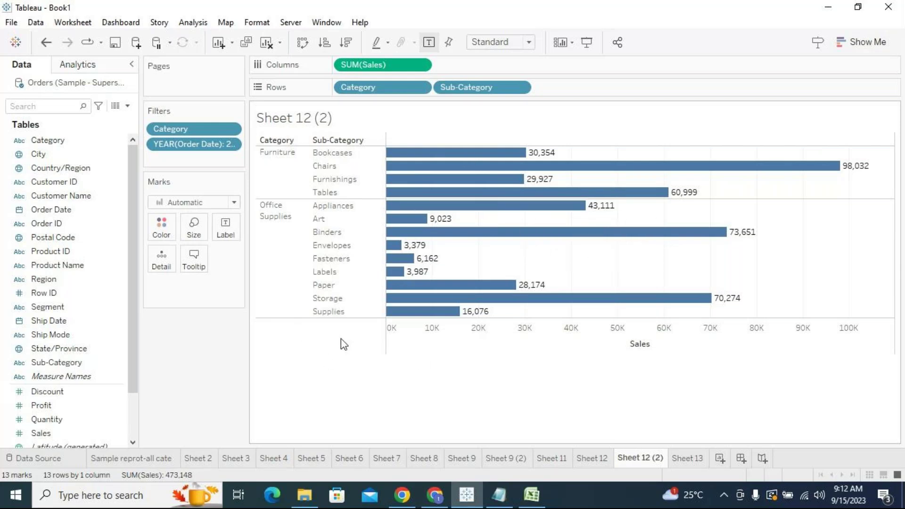
Add Sales to the worksheet filters, aggregated as a sum, and place its filter settings beside the chart values.
mouse_move(409, 210)
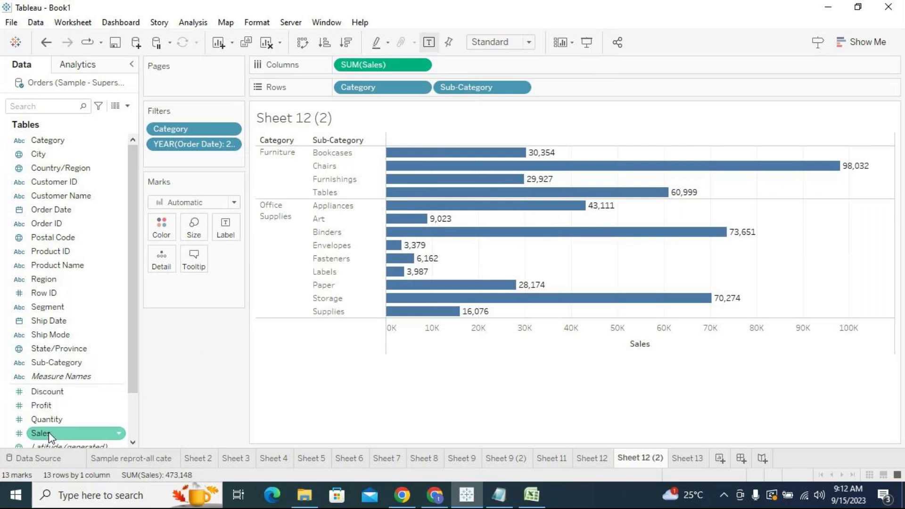
left_click_drag(49, 436, 195, 163)
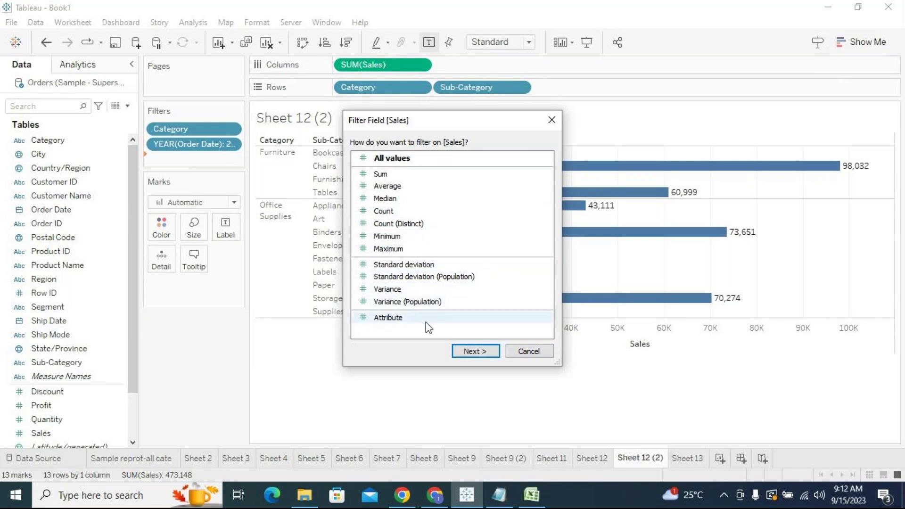
left_click(404, 172)
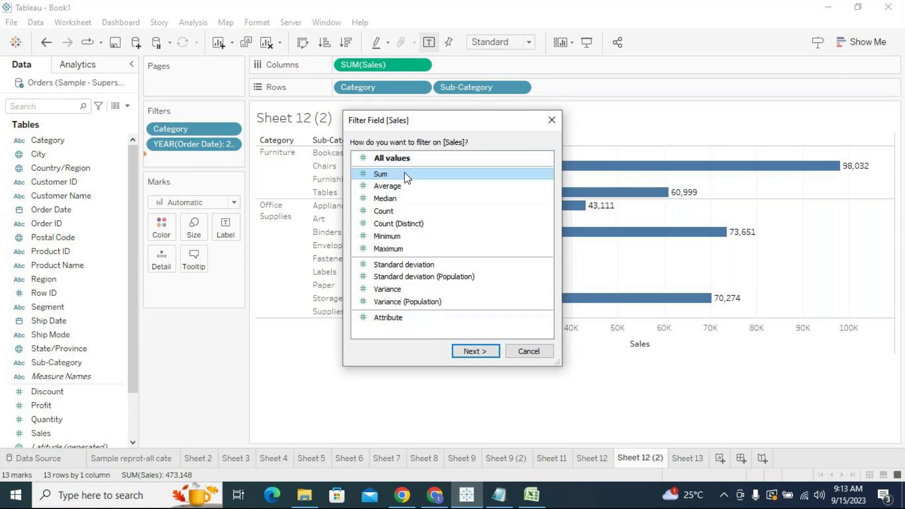
left_click(494, 357)
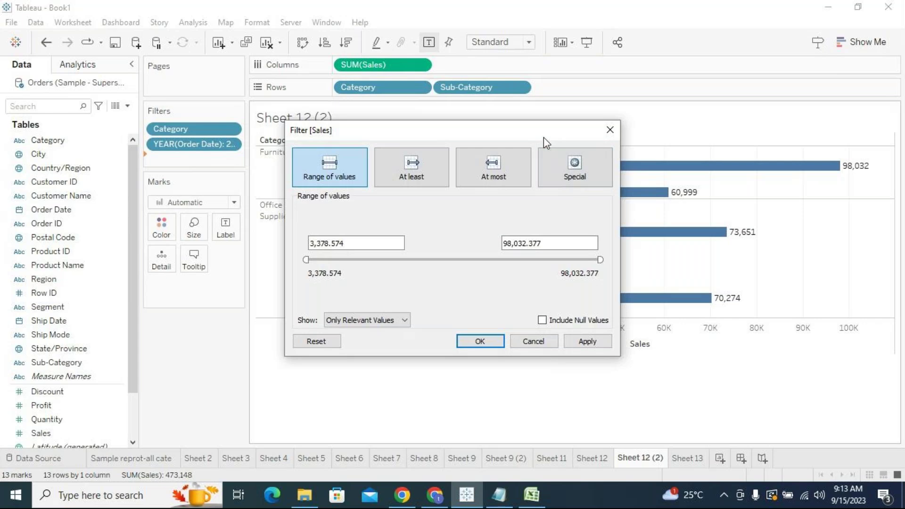
left_click_drag(540, 129, 554, 182)
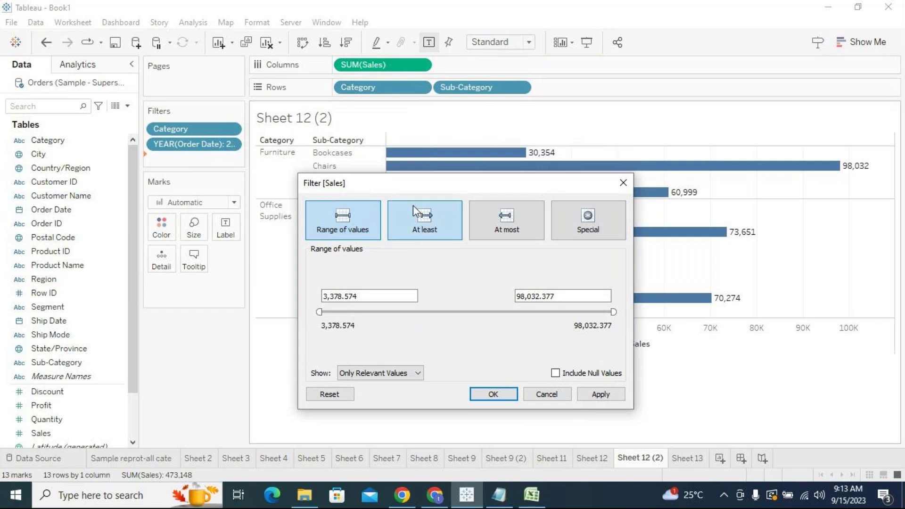
left_click_drag(430, 183, 178, 148)
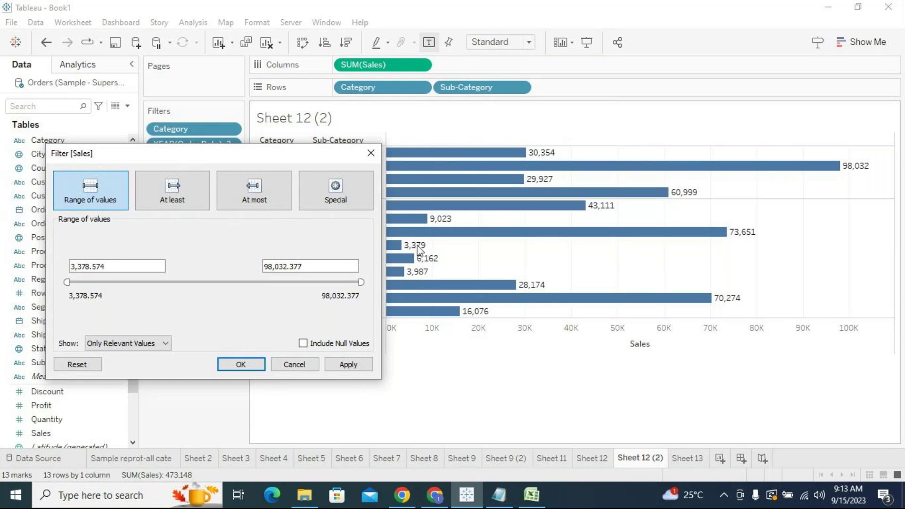
Narrow the Sales filter's range of values to between 4,681 and 97,381.
left_click(134, 265)
left_click_drag(111, 266, 68, 266)
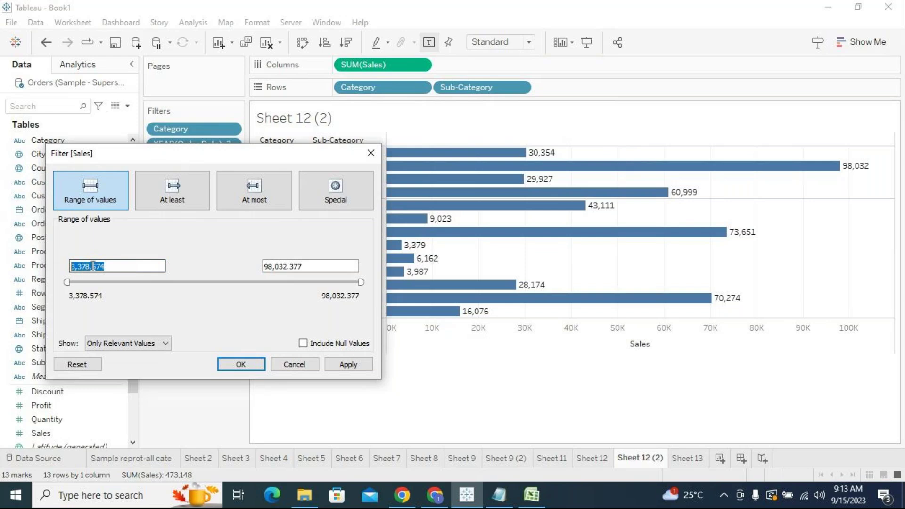
left_click(112, 265)
left_click_drag(111, 265, 67, 266)
mouse_move(361, 282)
left_mouse_down()
mouse_move(222, 283)
mouse_move(359, 285)
left_mouse_up()
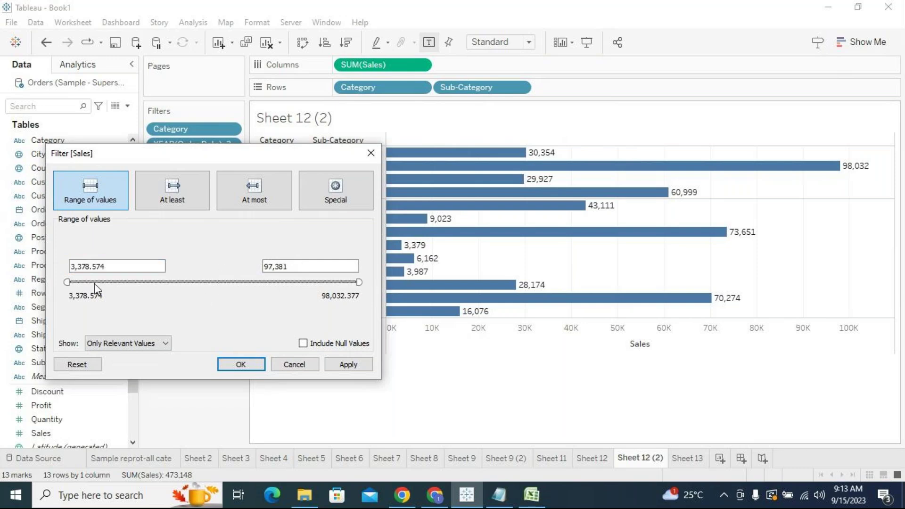
mouse_move(66, 282)
left_mouse_down()
mouse_move(170, 282)
mouse_move(71, 283)
left_mouse_up()
Make the Sales filter an At least condition with a minimum of 30,000 and apply it.
left_click(188, 202)
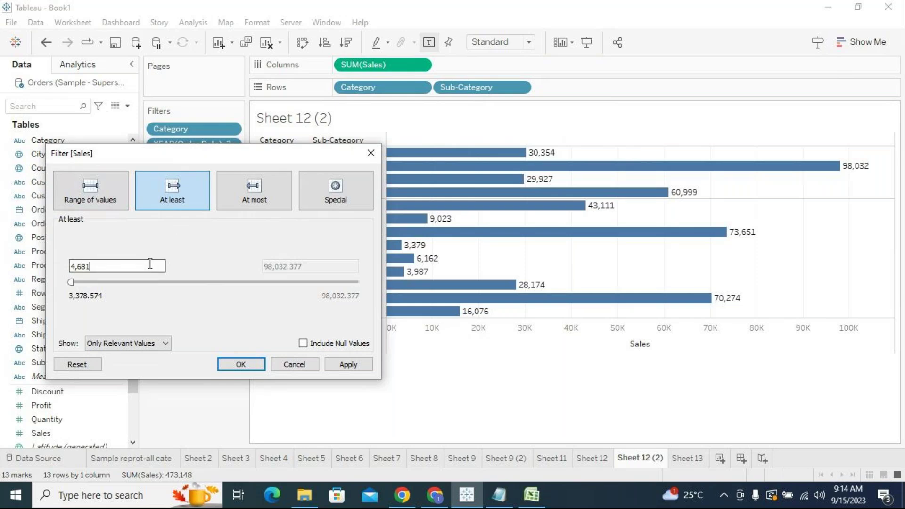
key("BackSpace")
key("BackSpace")
key("BackSpace")
key("BackSpace")
key("BackSpace")
type("30000")
left_click(346, 368)
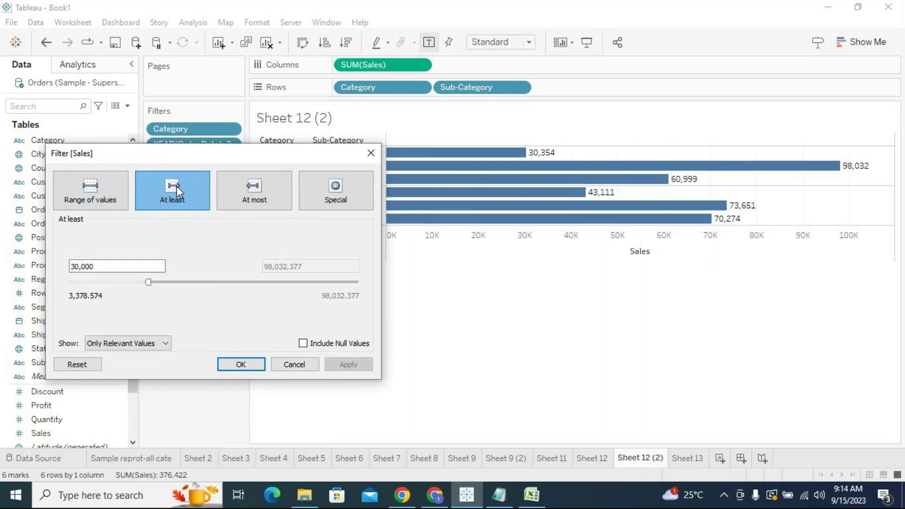
Change the Sales filter to an At most condition with a maximum of 30,000 and apply it.
left_click(228, 196)
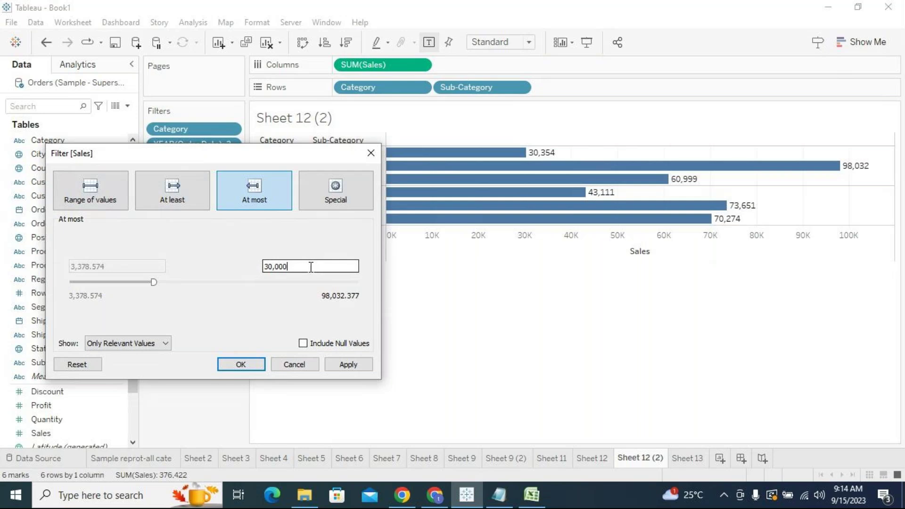
left_click_drag(311, 268, 264, 259)
key("BackSpace")
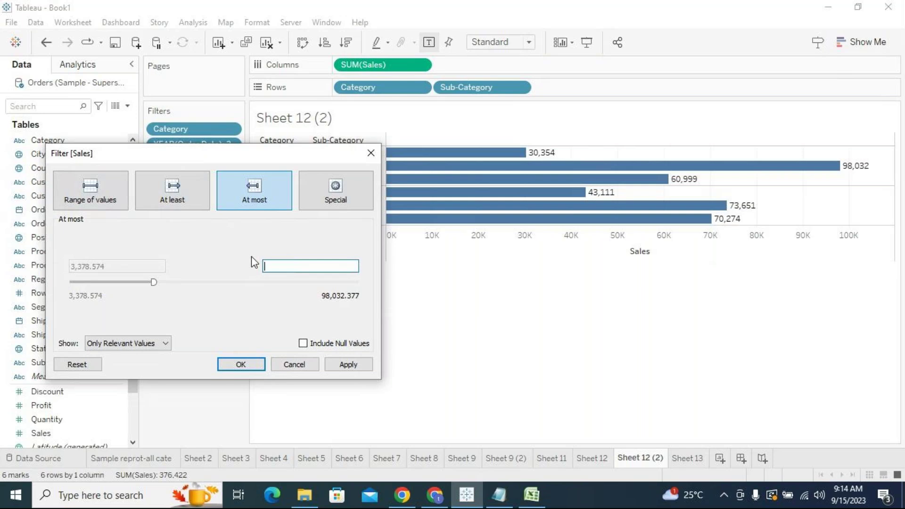
type("30000")
left_click_drag(285, 154, 305, 224)
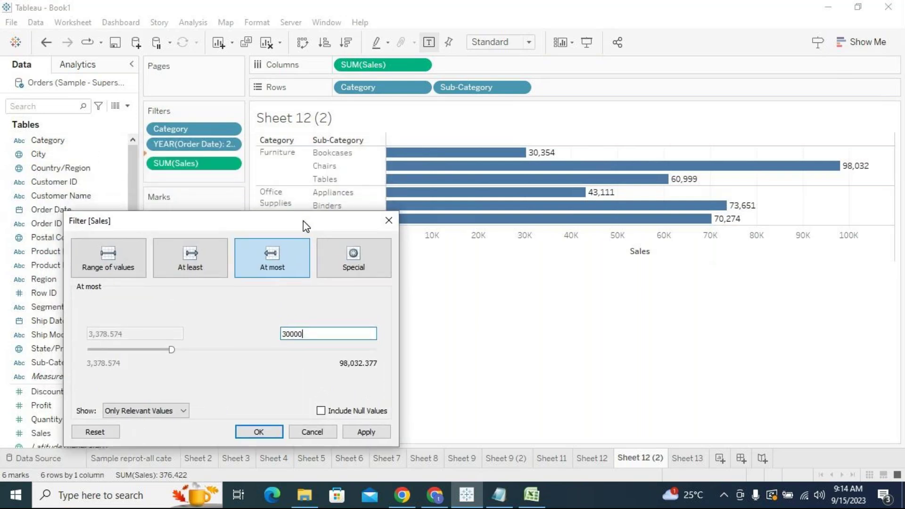
left_click(367, 432)
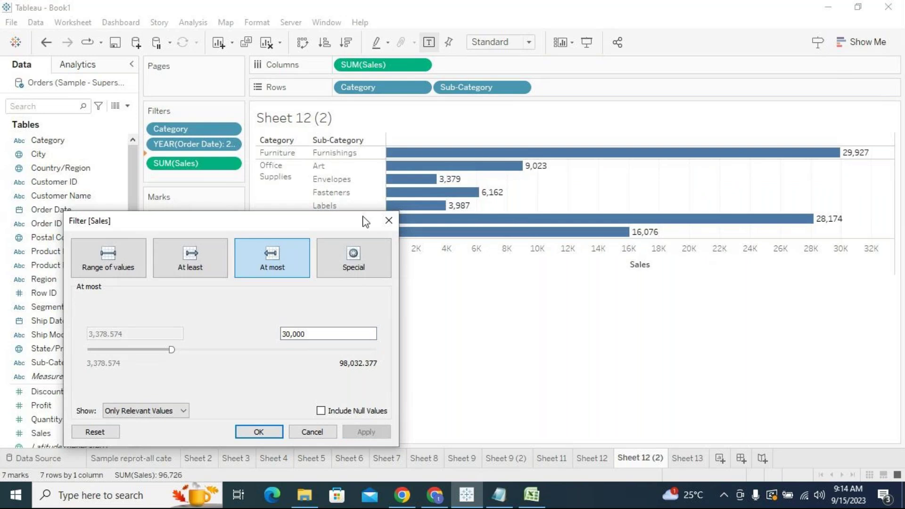
Switch the Sales filter to the Special type and apply it for Null values only.
left_click_drag(357, 217, 363, 137)
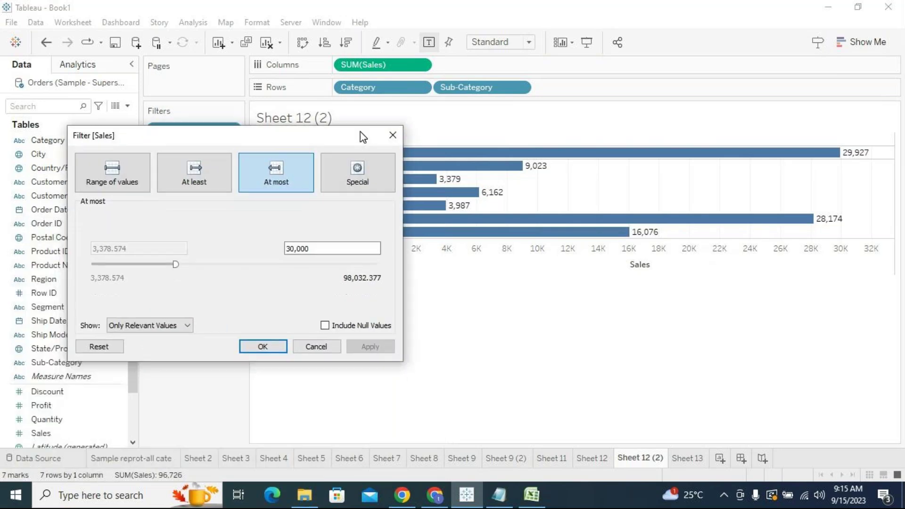
left_click(372, 179)
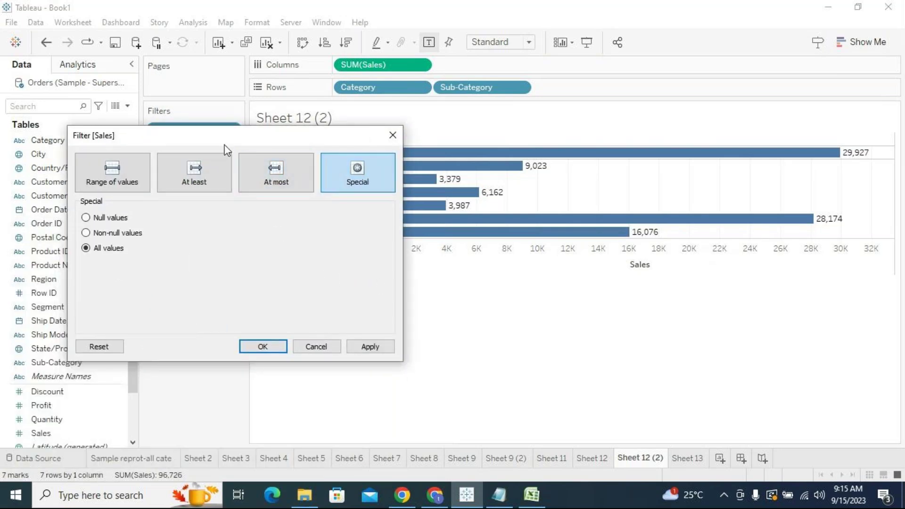
left_click_drag(224, 140, 324, 255)
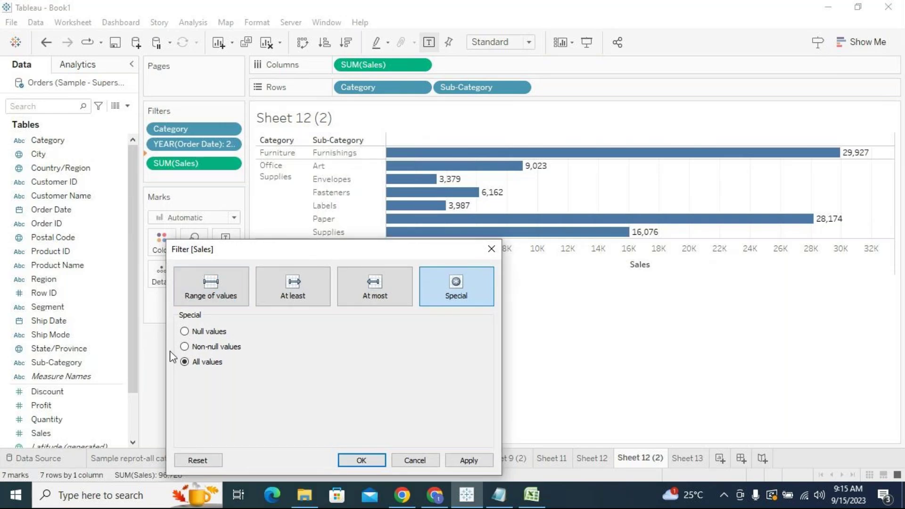
left_click(184, 347)
left_click(184, 361)
left_click(185, 332)
left_click(186, 347)
left_click(185, 332)
left_click(464, 460)
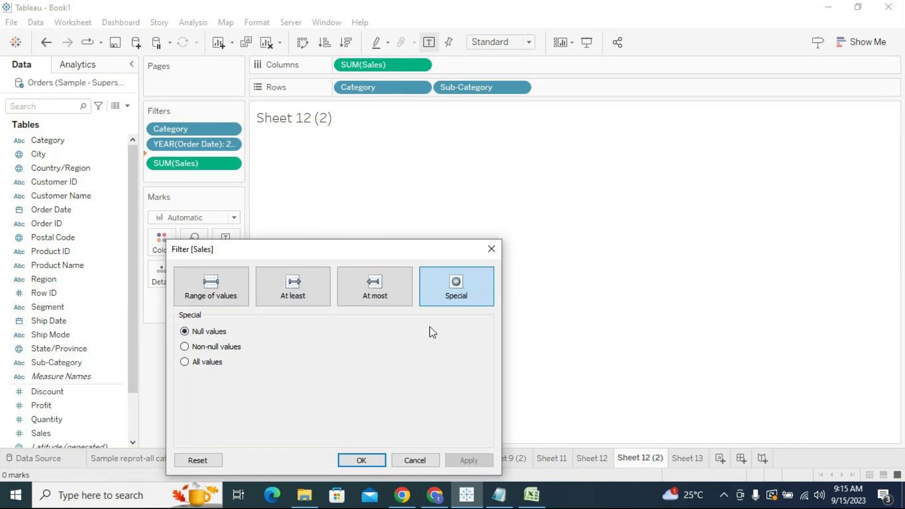
Set the Special Sales filter to Non-null values and apply it to the worksheet.
left_click_drag(398, 251, 379, 251)
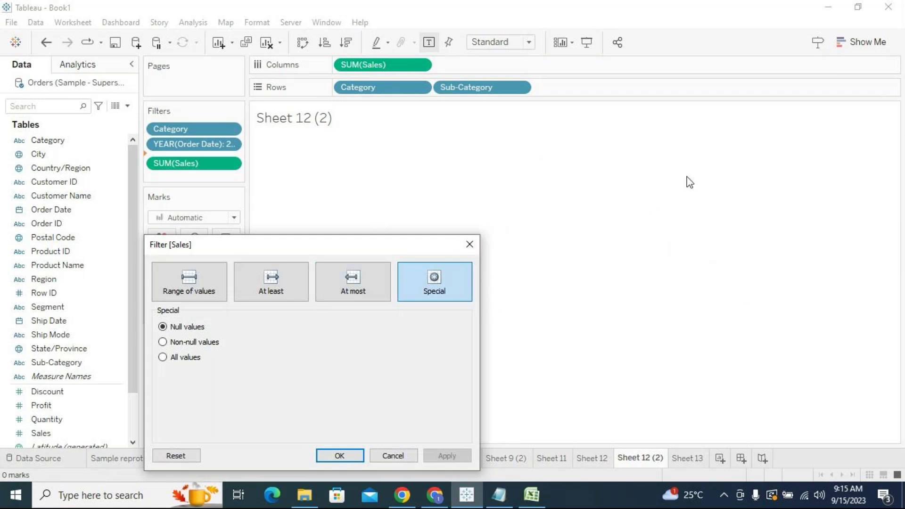
left_click(163, 342)
left_click(438, 454)
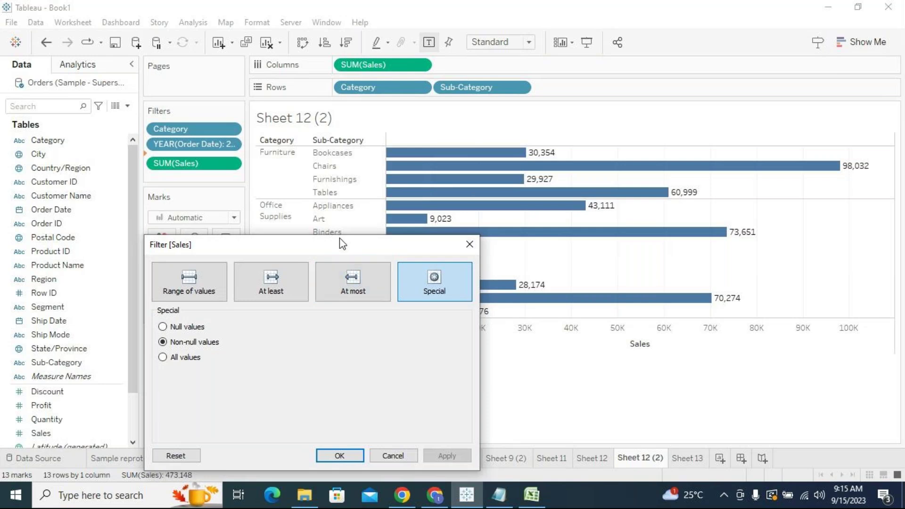
left_click_drag(340, 245, 451, 135)
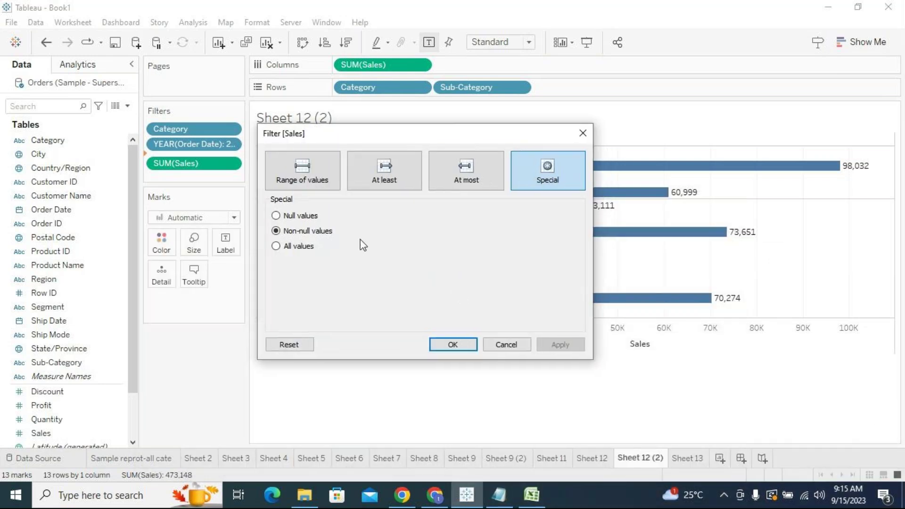
Compare the settings of the Range of values, At least, At most and Special types in the Sales filter.
left_click(312, 175)
left_click(404, 178)
left_click(466, 179)
left_click(547, 172)
left_click(484, 169)
left_click(405, 174)
left_click(316, 173)
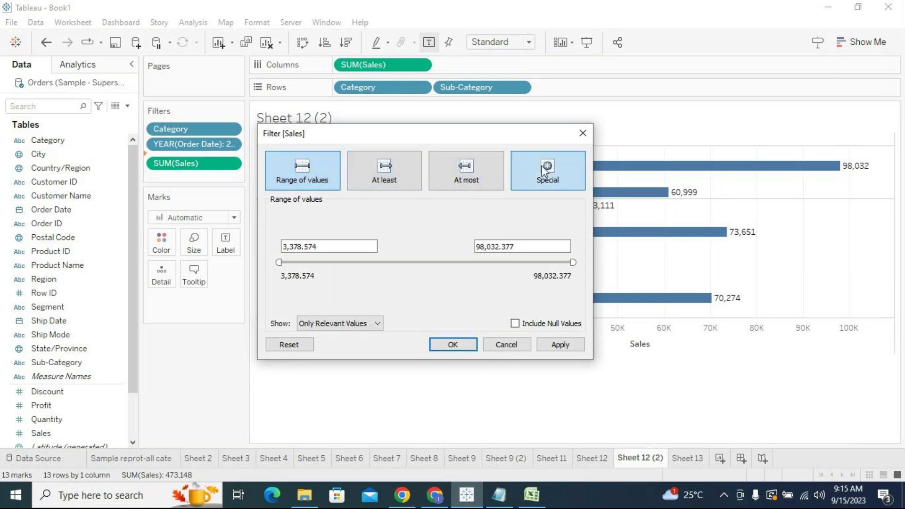
left_click(555, 174)
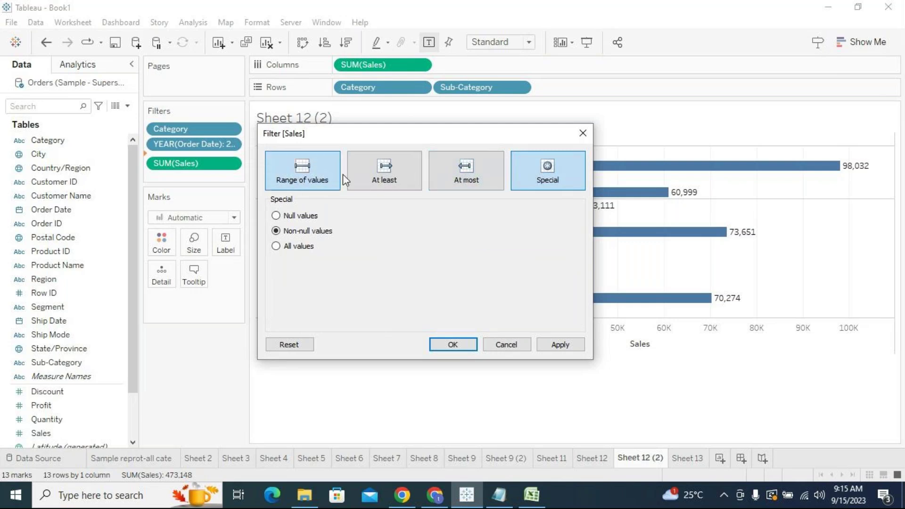
left_click(469, 176)
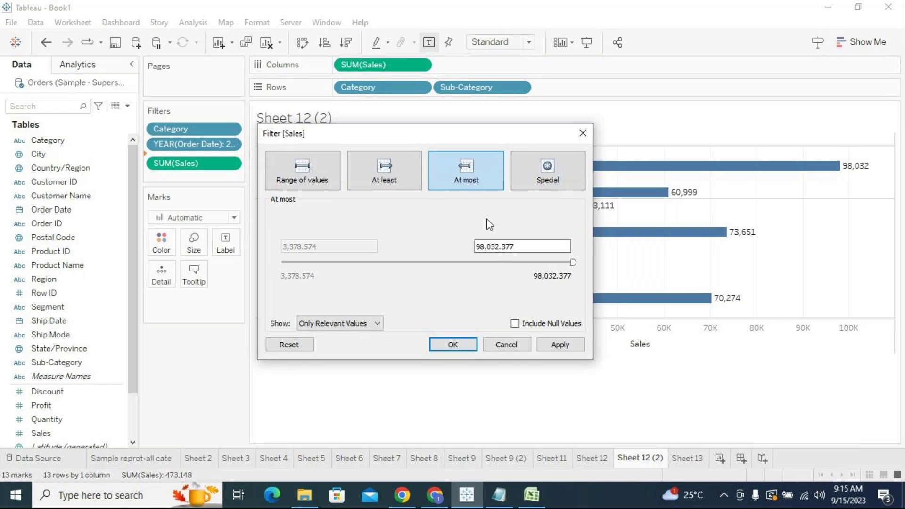
left_click(313, 177)
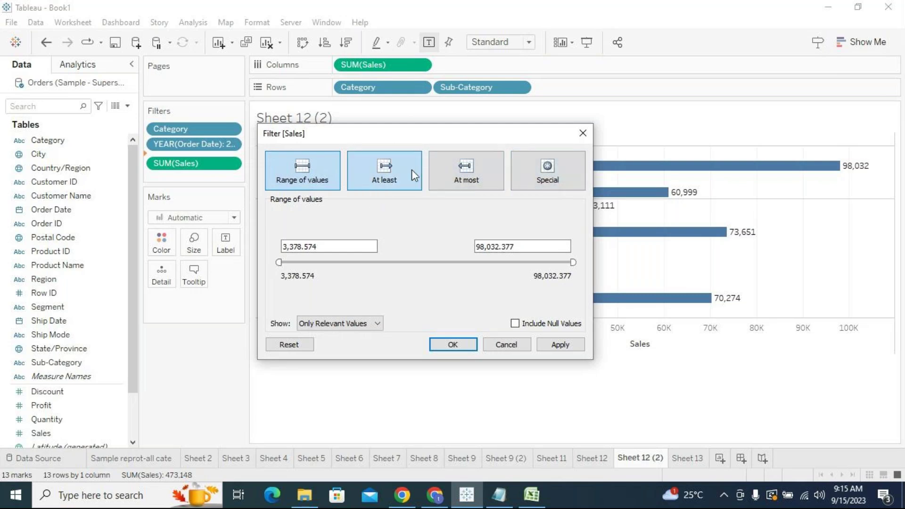
left_click(540, 177)
left_click(298, 168)
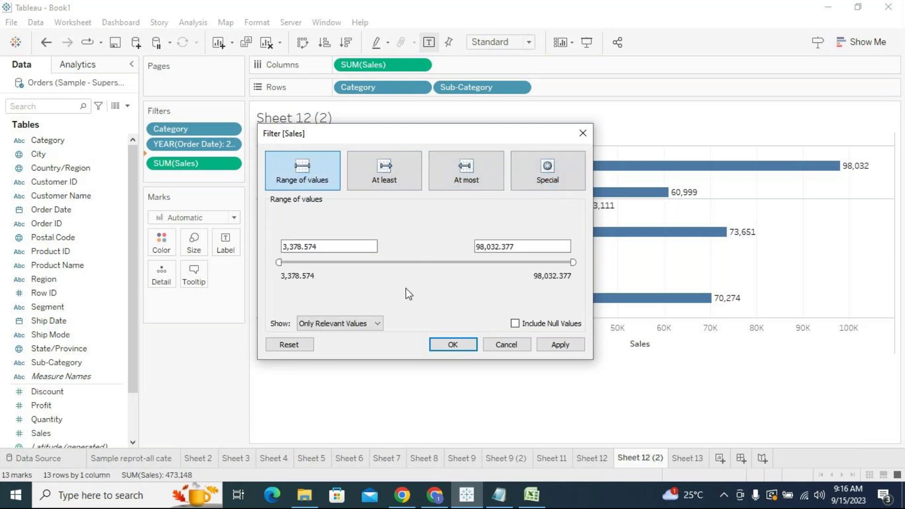
left_click(547, 172)
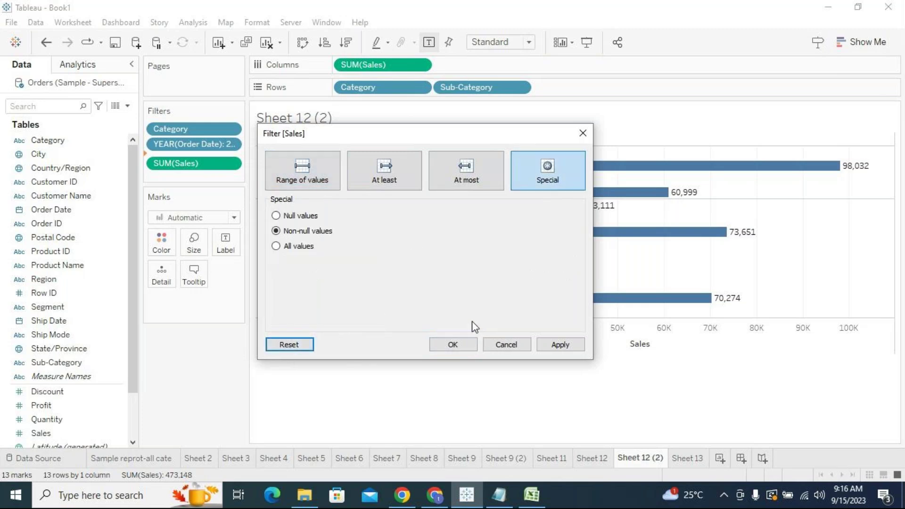
left_click(315, 184)
left_click(384, 174)
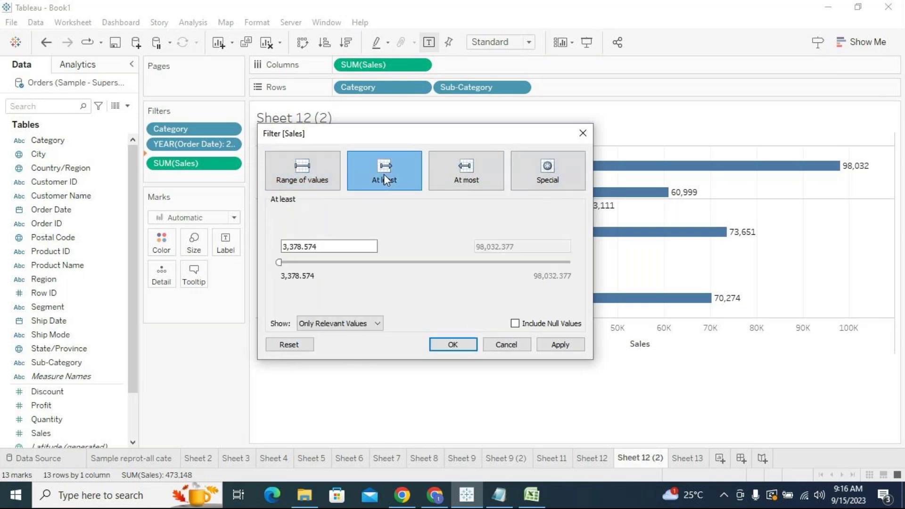
left_click(454, 171)
left_click(523, 174)
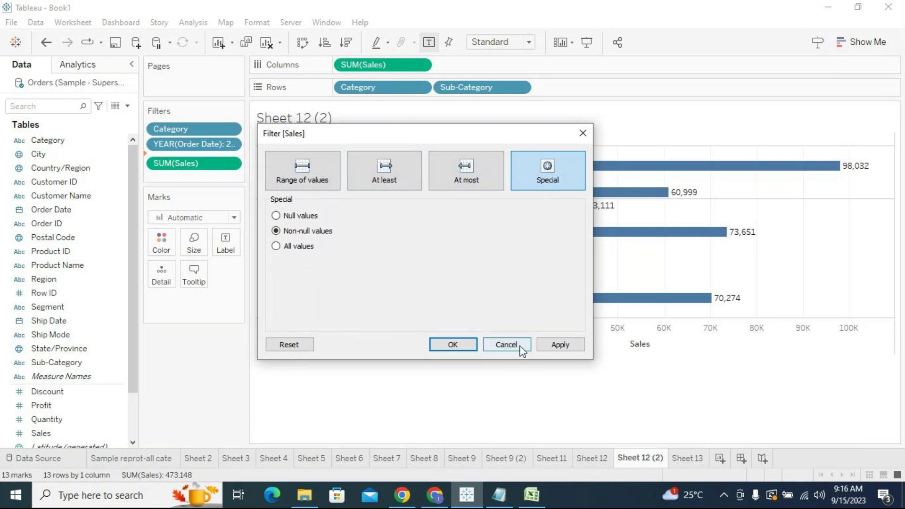
Change the Sales filter to an At least condition with a minimum of 30,000 and apply it to the worksheet.
left_click(386, 171)
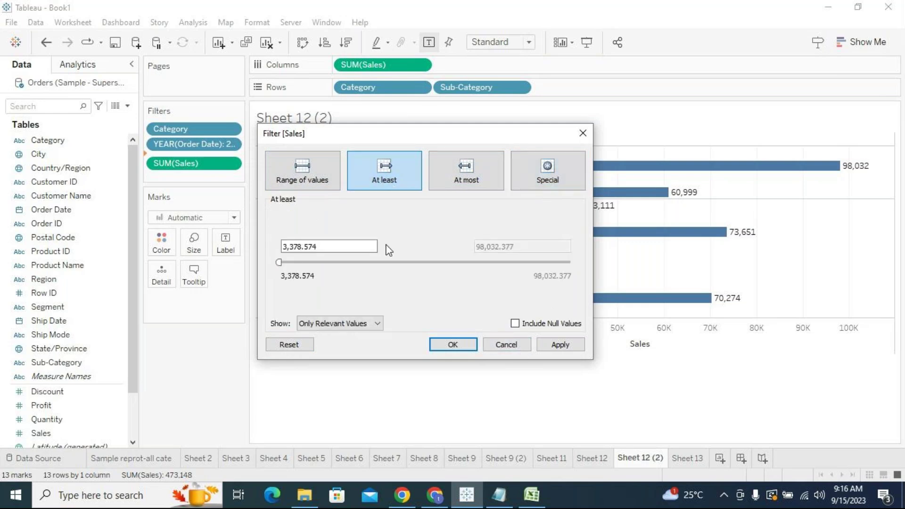
left_click_drag(323, 249, 253, 246)
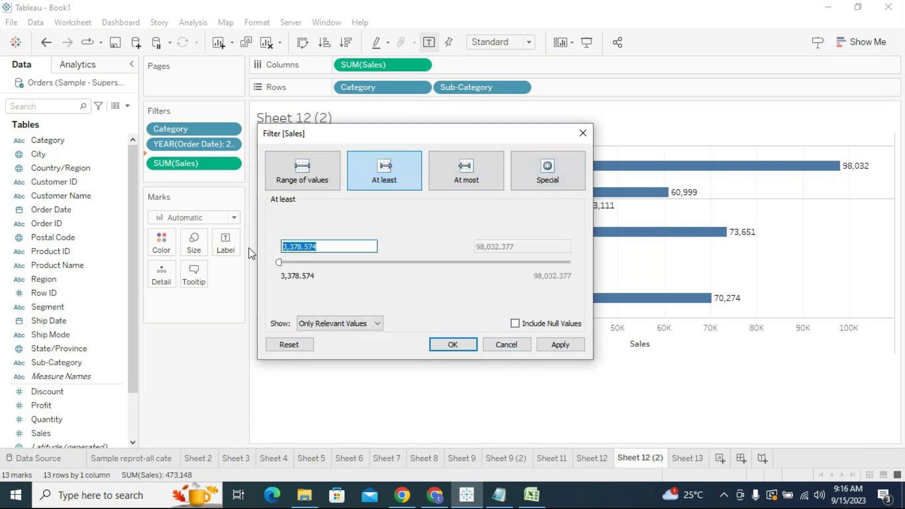
type("3")
type("0000")
left_click(560, 345)
left_click(466, 344)
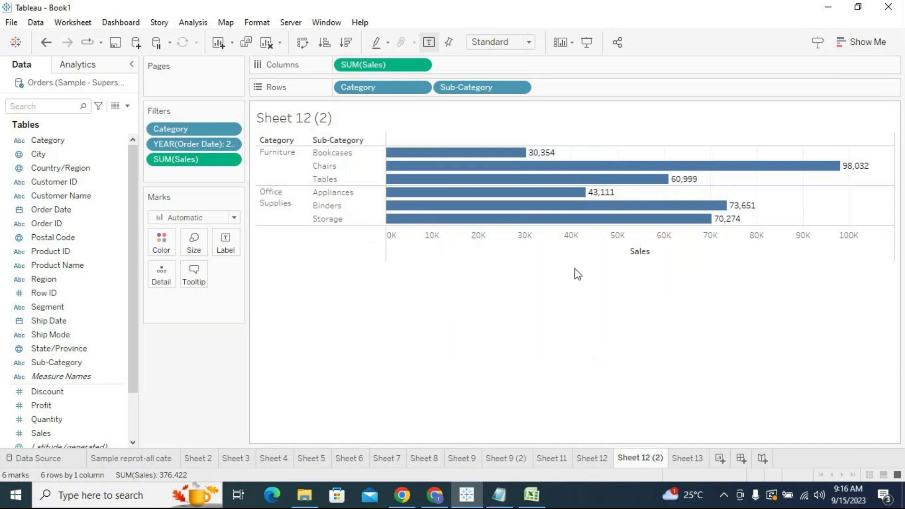
mouse_move(522, 155)
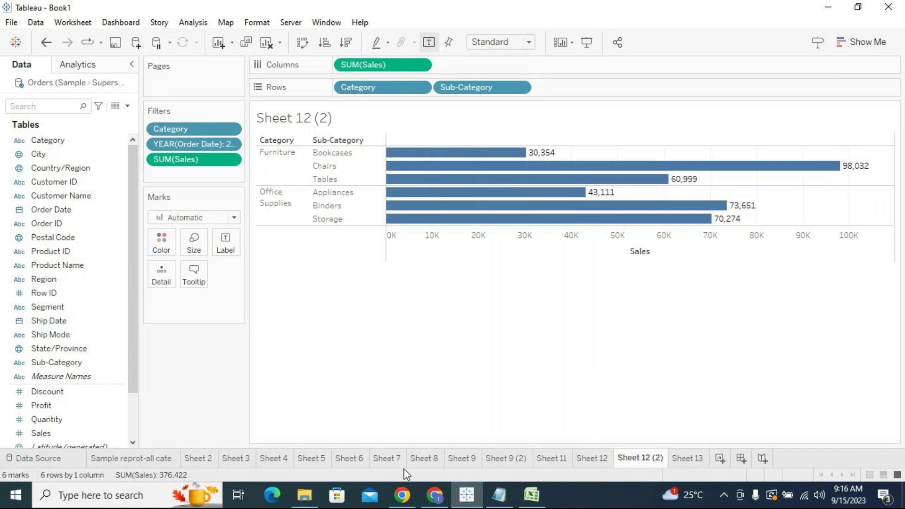
Find Sheet 5 among the earlier worksheets and examine its Furniture rows across the Discount, Profit, Quantity and Sales measures.
left_click(460, 459)
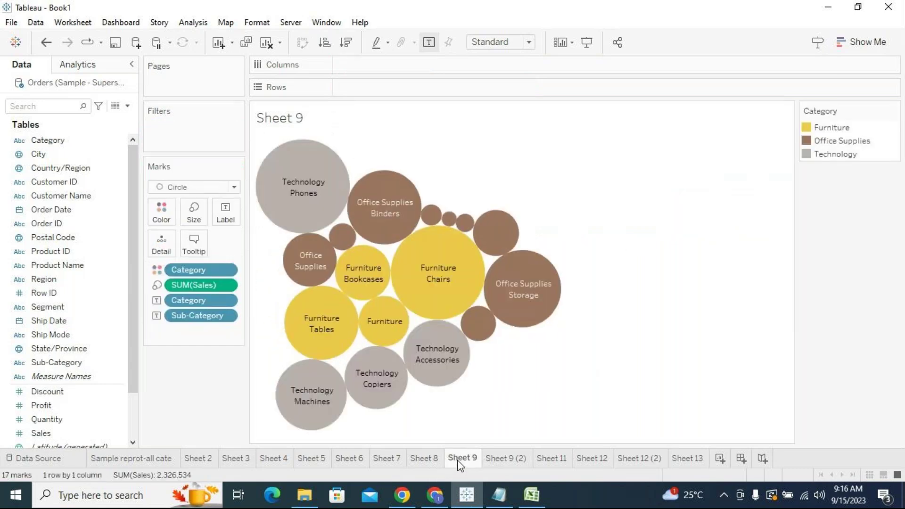
left_click(274, 460)
left_click(320, 460)
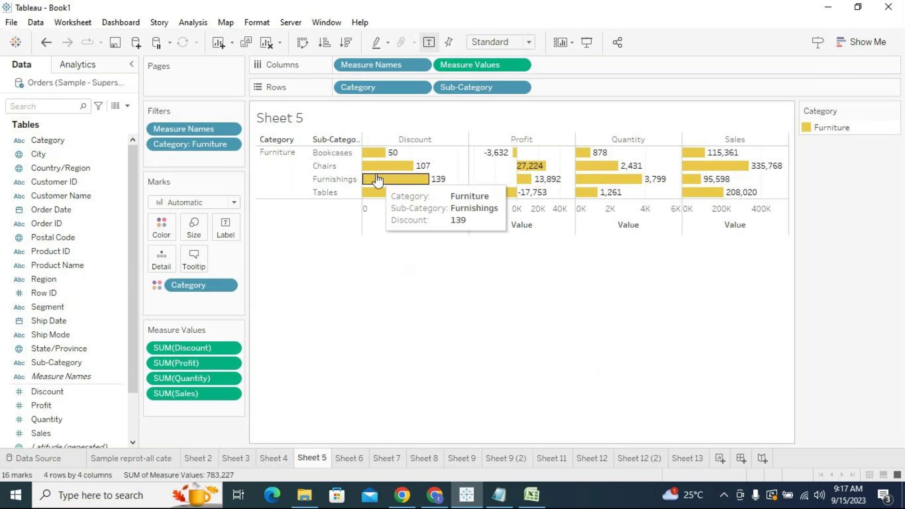
left_click(270, 184)
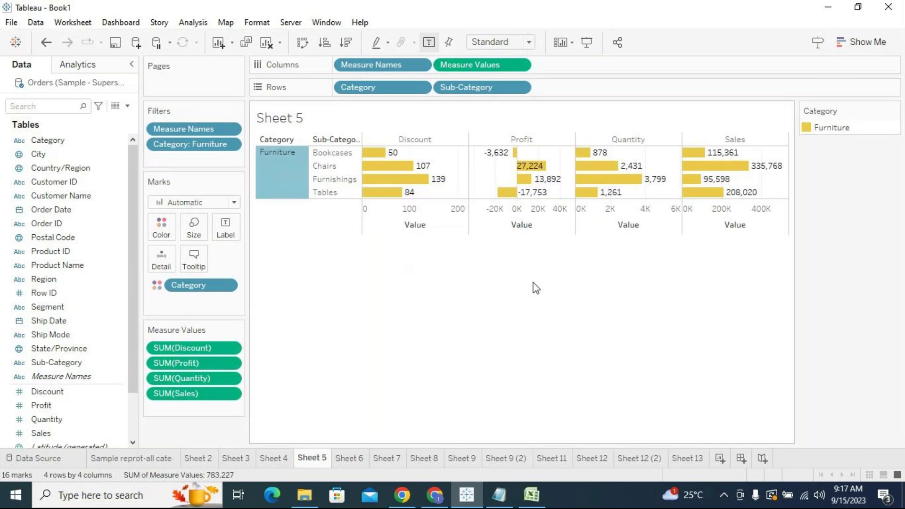
left_click(414, 301)
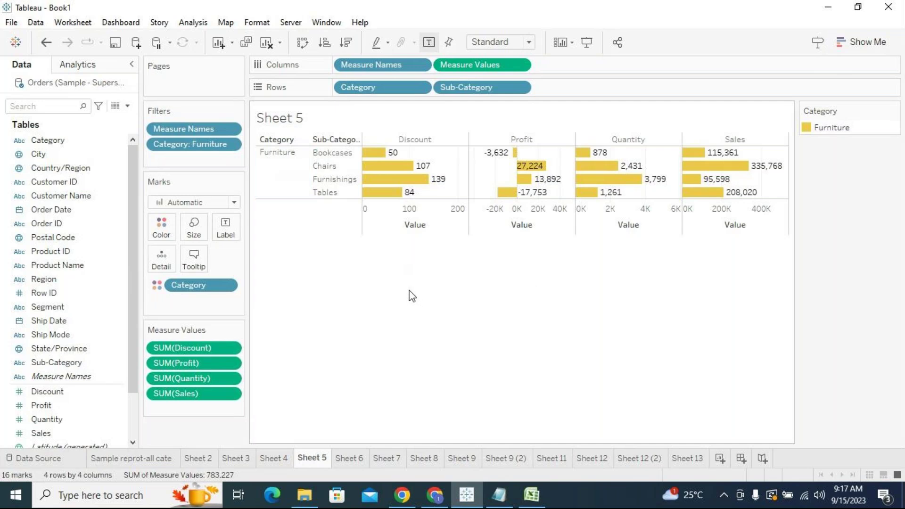
left_click(292, 180)
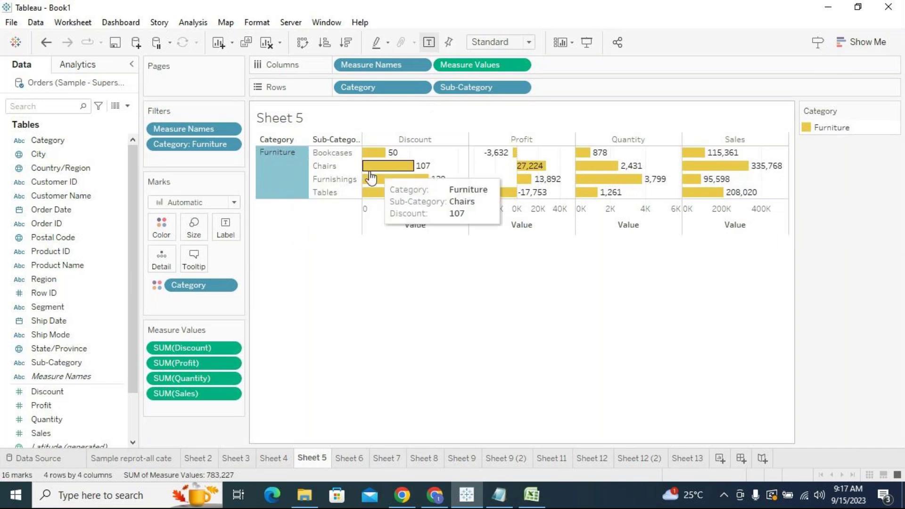
Edit the Category filter on Sheet 5 to include all categories.
left_click(231, 145)
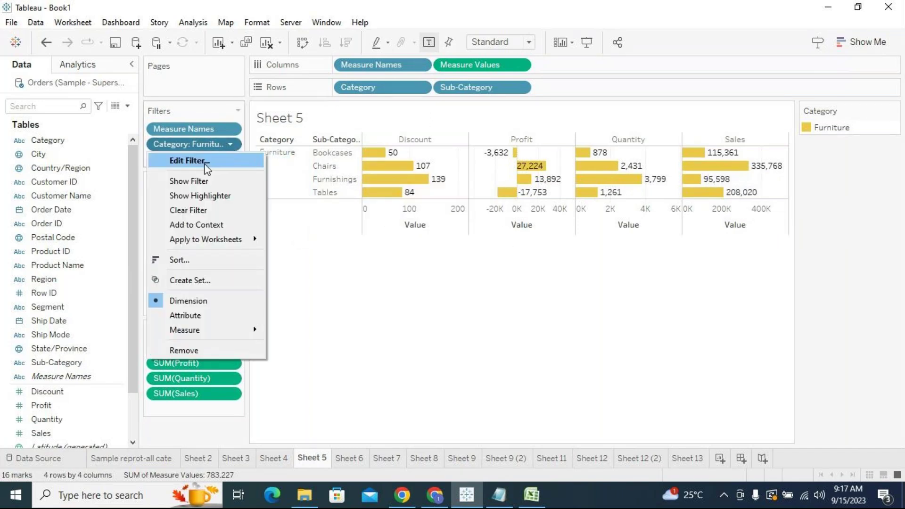
left_click(206, 165)
left_click(343, 289)
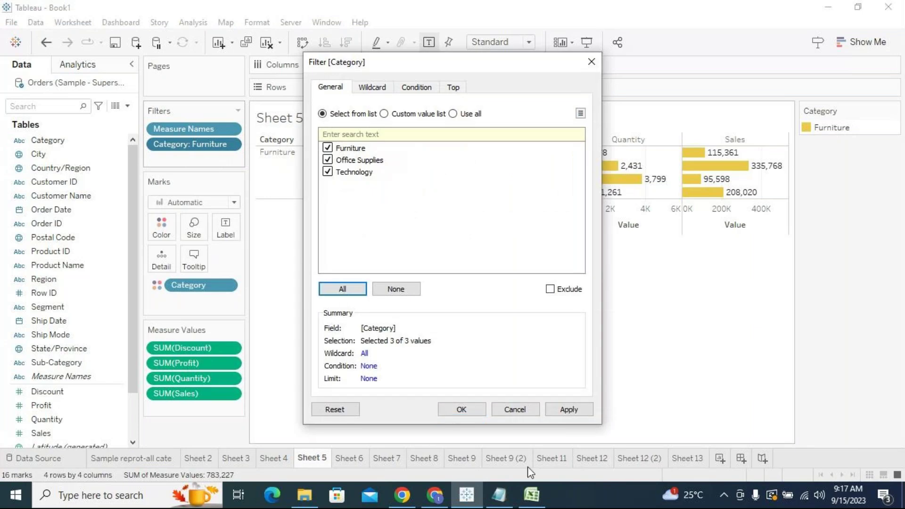
left_click(473, 414)
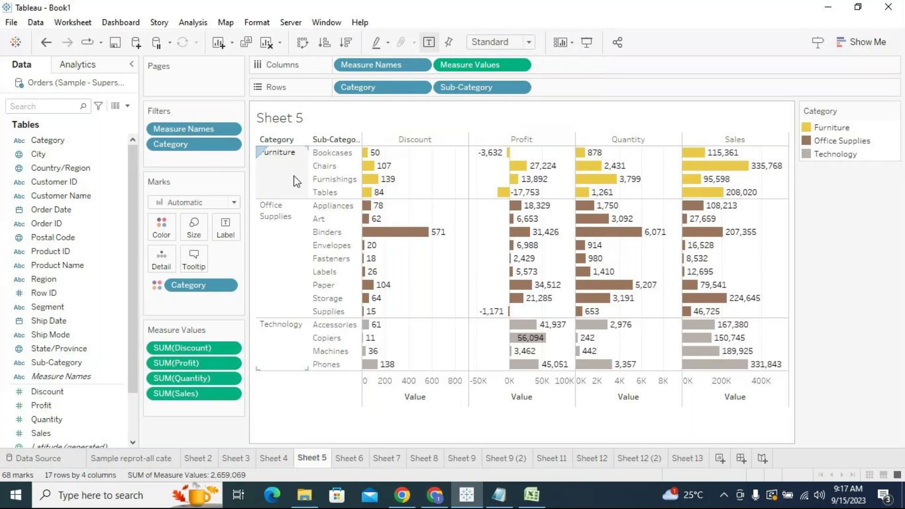
Highlight the Furniture and Office Supplies categories in turn to compare their sub-category values across the measures.
mouse_move(634, 180)
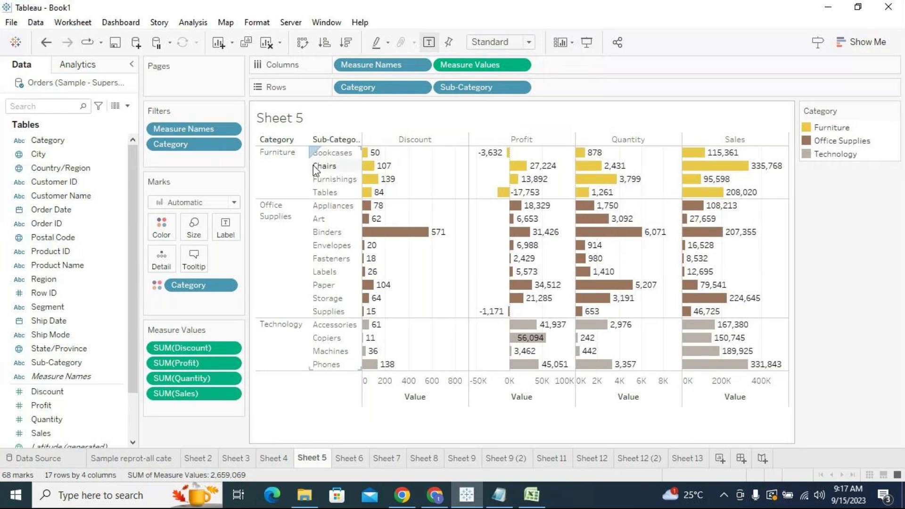
left_click(297, 173)
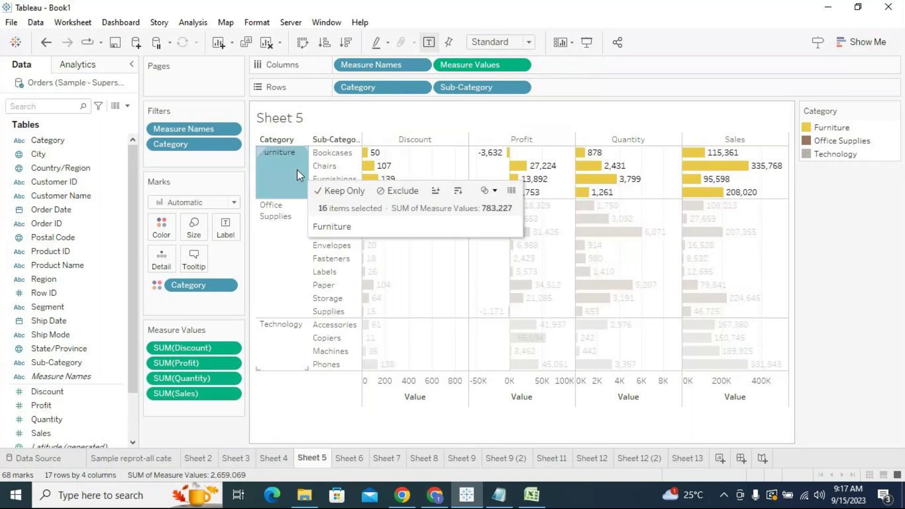
left_click(406, 153)
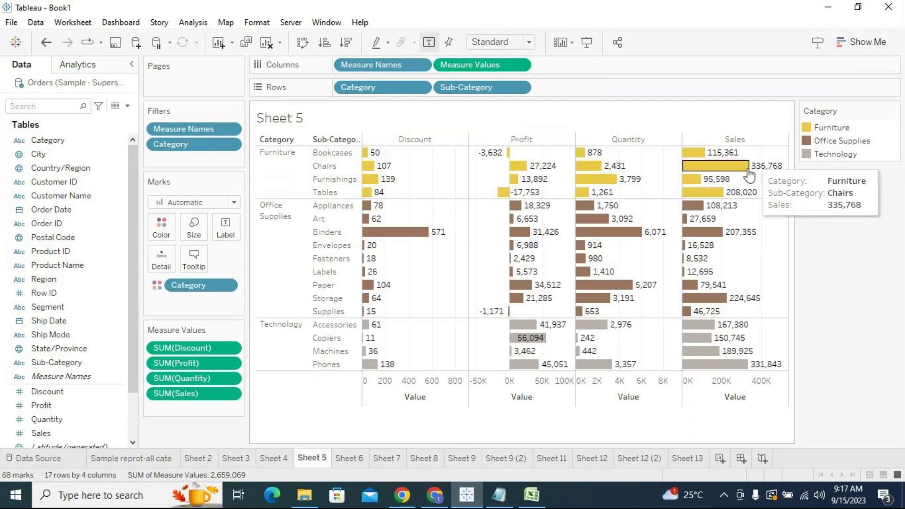
left_click(277, 272)
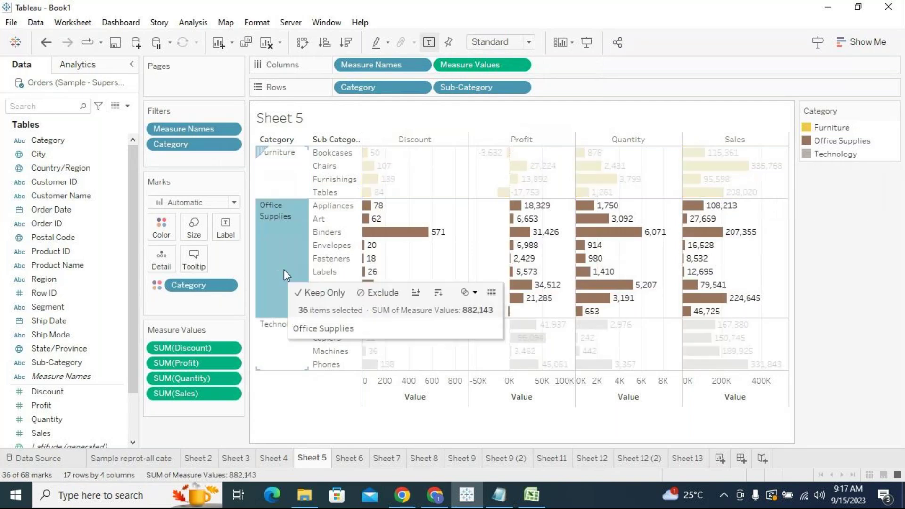
mouse_move(296, 278)
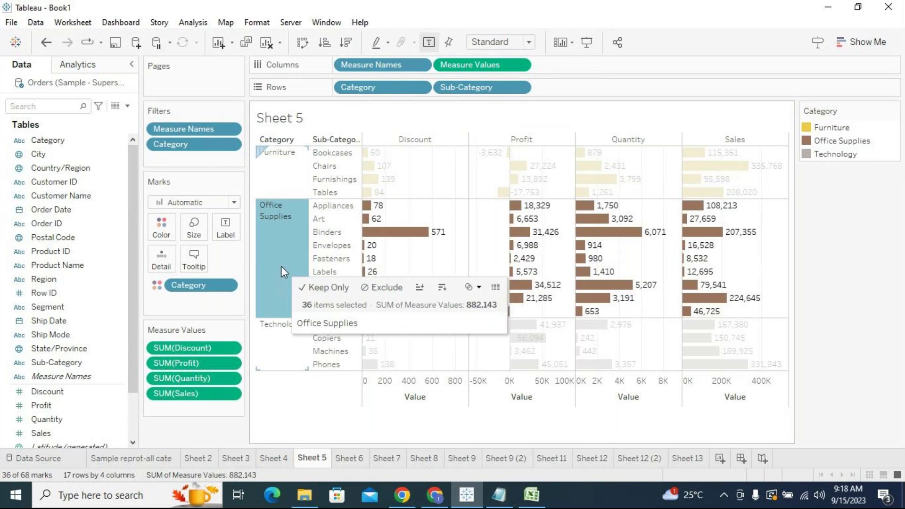
left_click(440, 222)
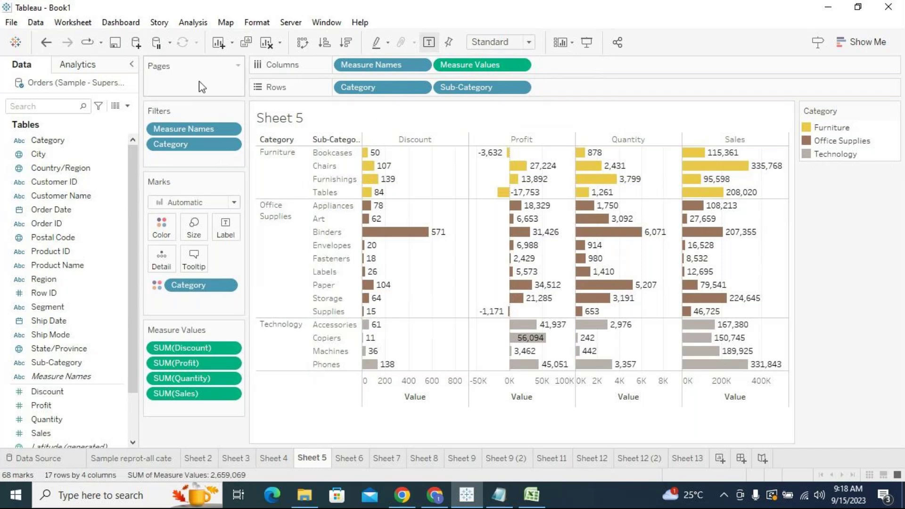
Start saving a copy of the workbook as a Tableau Packaged Workbook (*.twbx) in the Documents folder Tableau Class.
left_click(12, 22)
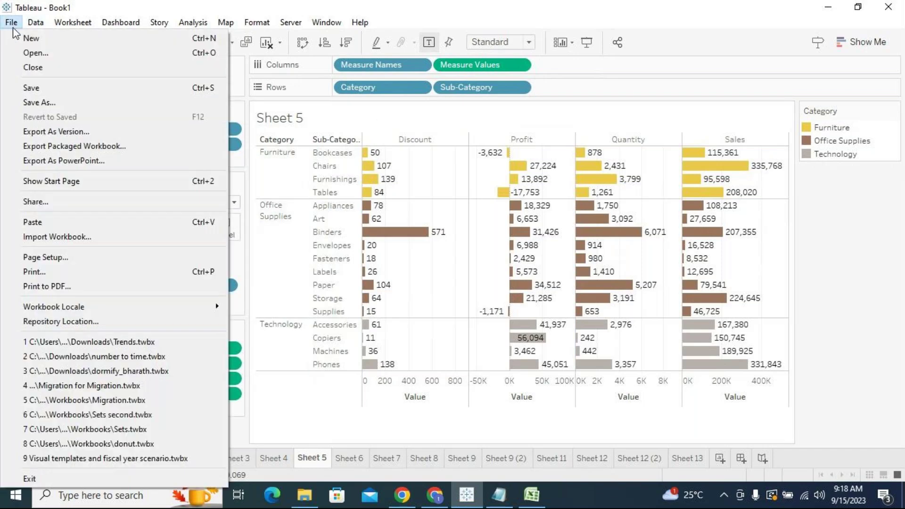
left_click(58, 101)
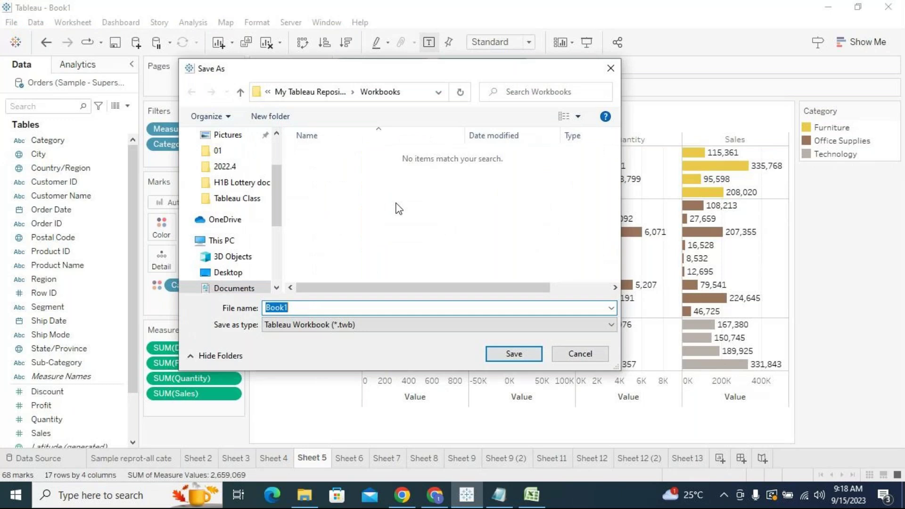
left_click(369, 348)
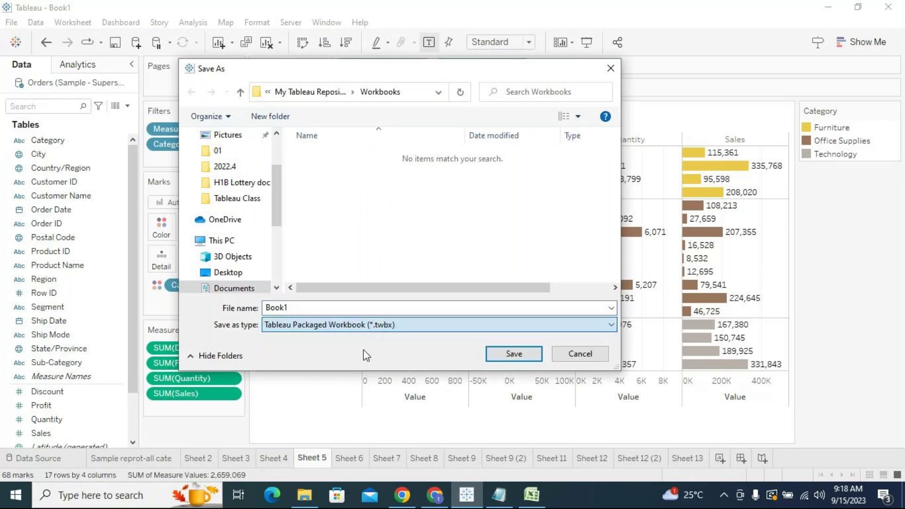
left_click(330, 306)
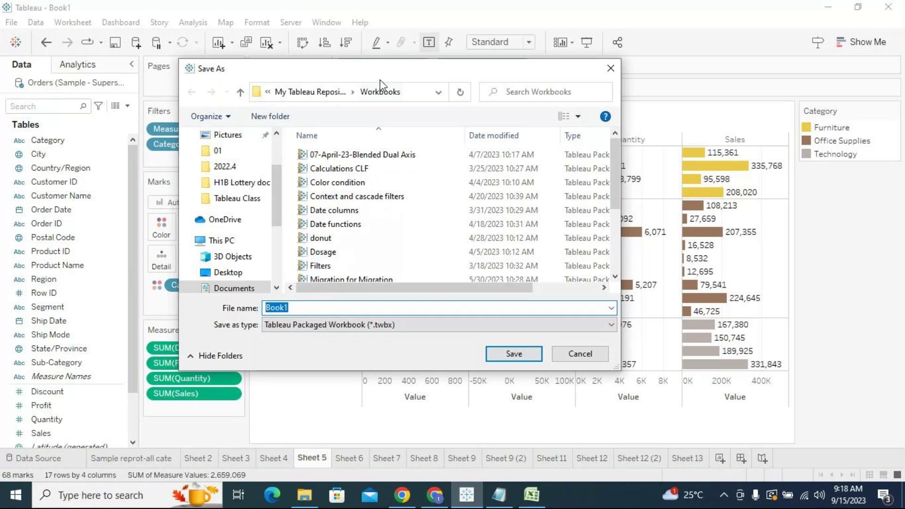
left_click(304, 93)
left_click(303, 94)
left_click(287, 92)
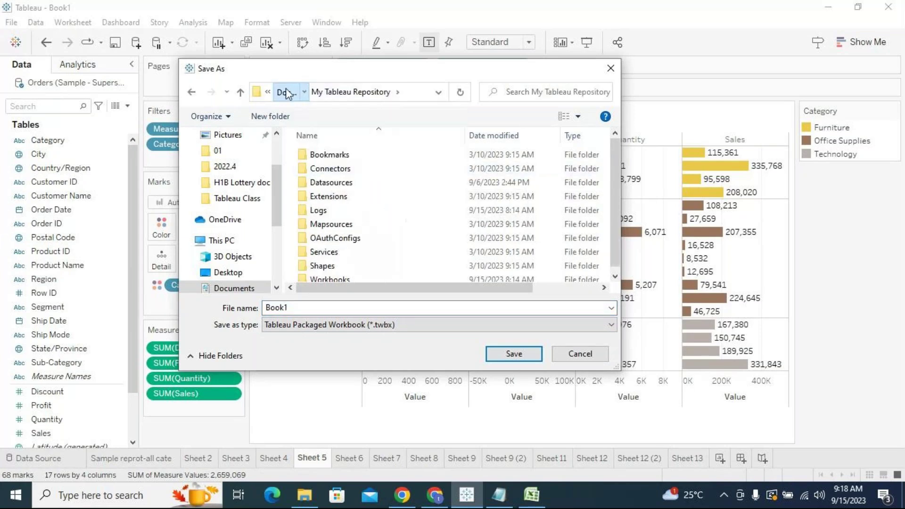
left_click(579, 187)
double_click(580, 187)
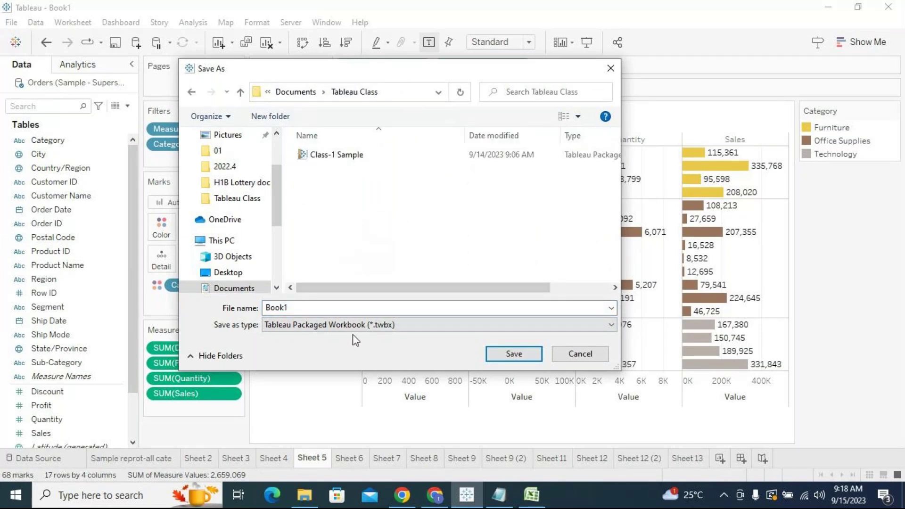
Name the workbook file "Class-2 visualizations" and save it.
left_click(320, 307)
type("Class")
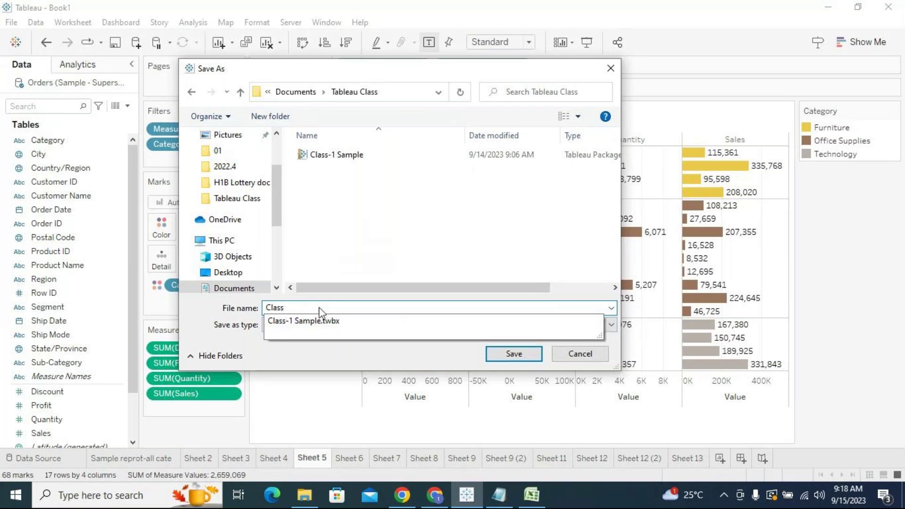
type("-2")
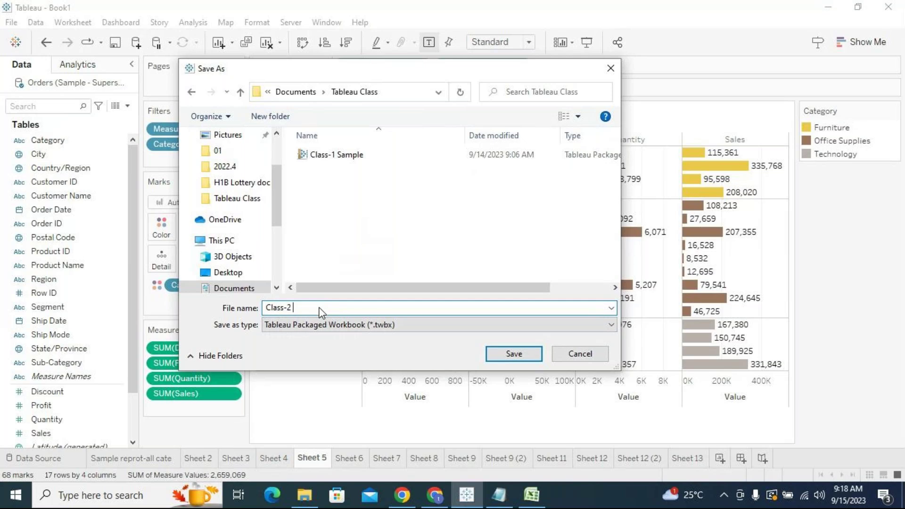
type(" visualizations")
left_click(524, 357)
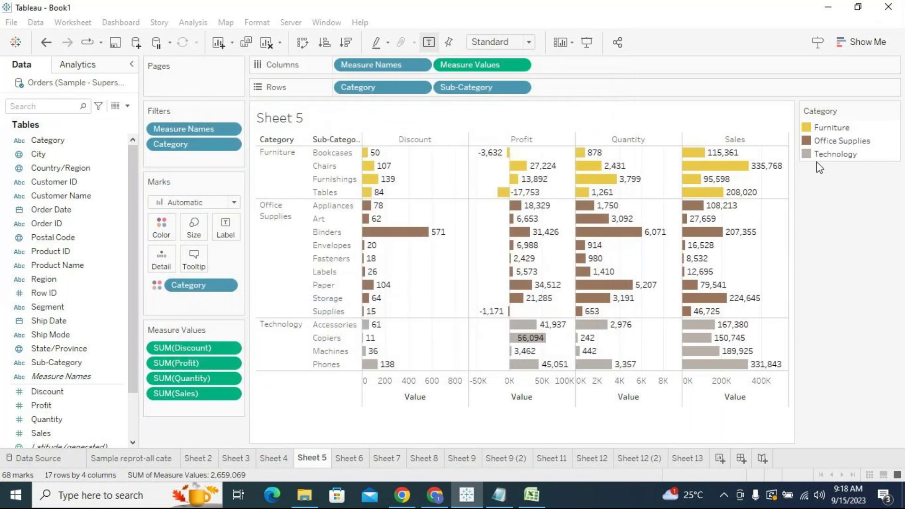
Switch to the GoTo meeting in the browser.
left_click(434, 495)
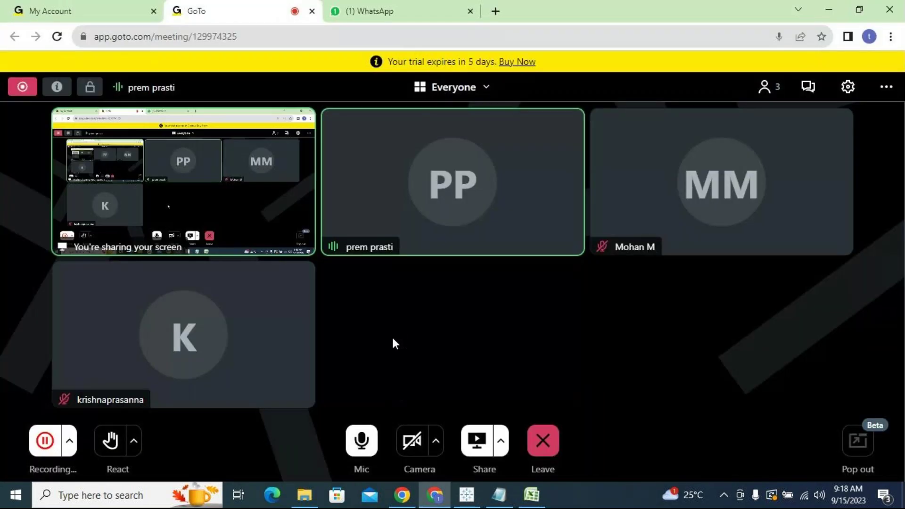